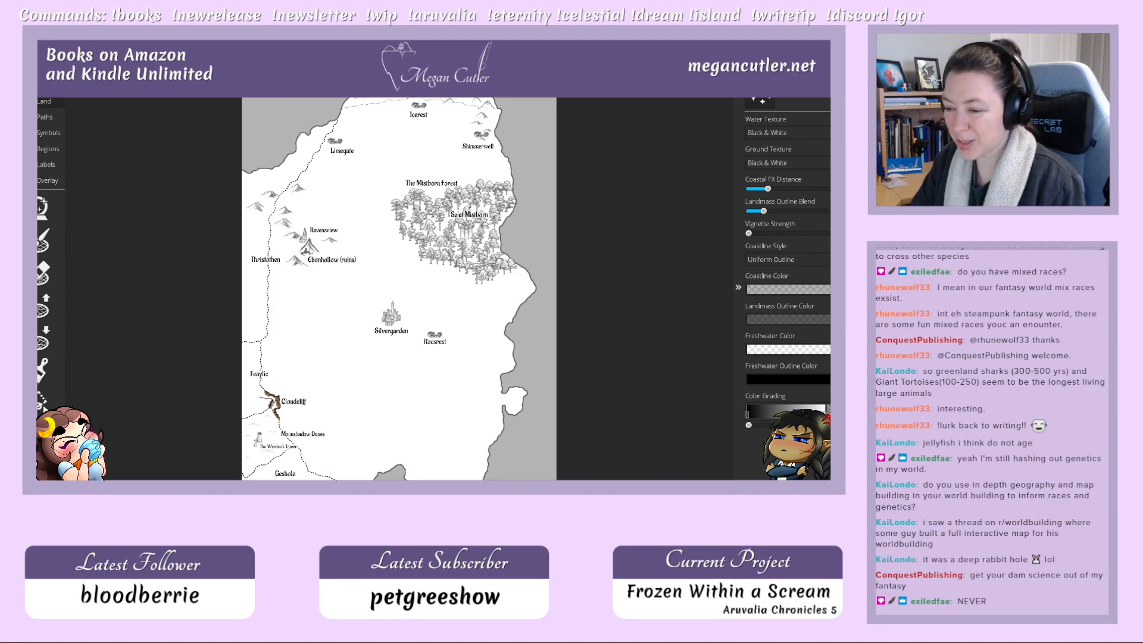
Step: Switch from the map to the single-page manuscript in Word and read through its pages from page 24 onward
key(alt+Tab)
drag(378, 110, 0, 119)
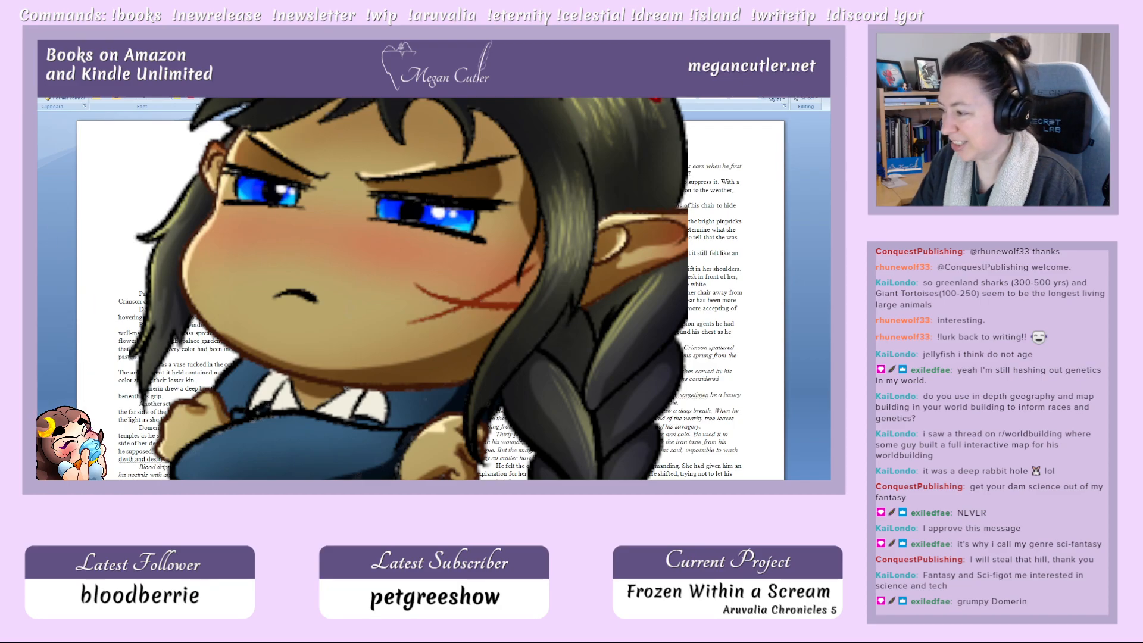
key(alt+Tab)
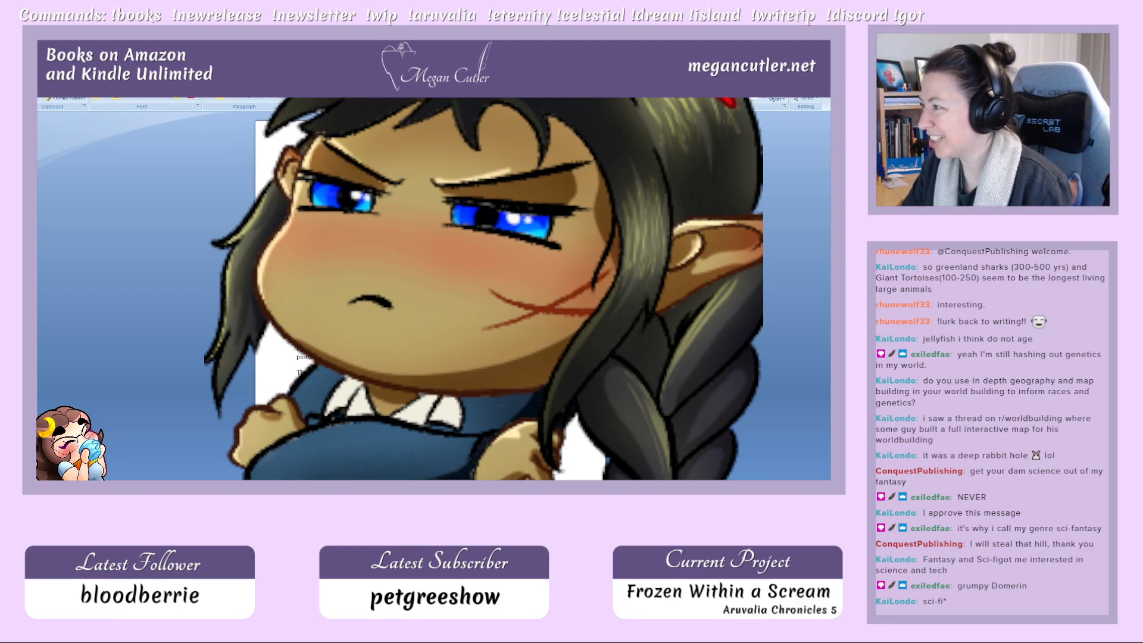
drag(828, 134, 828, 131)
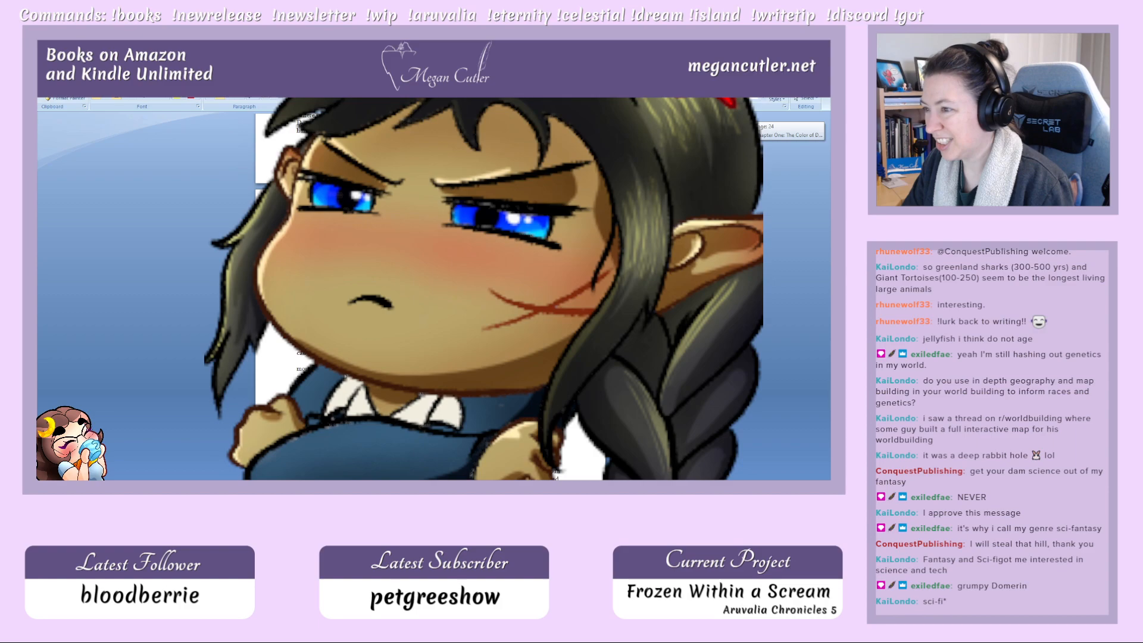
scroll(434, 296, down, 20)
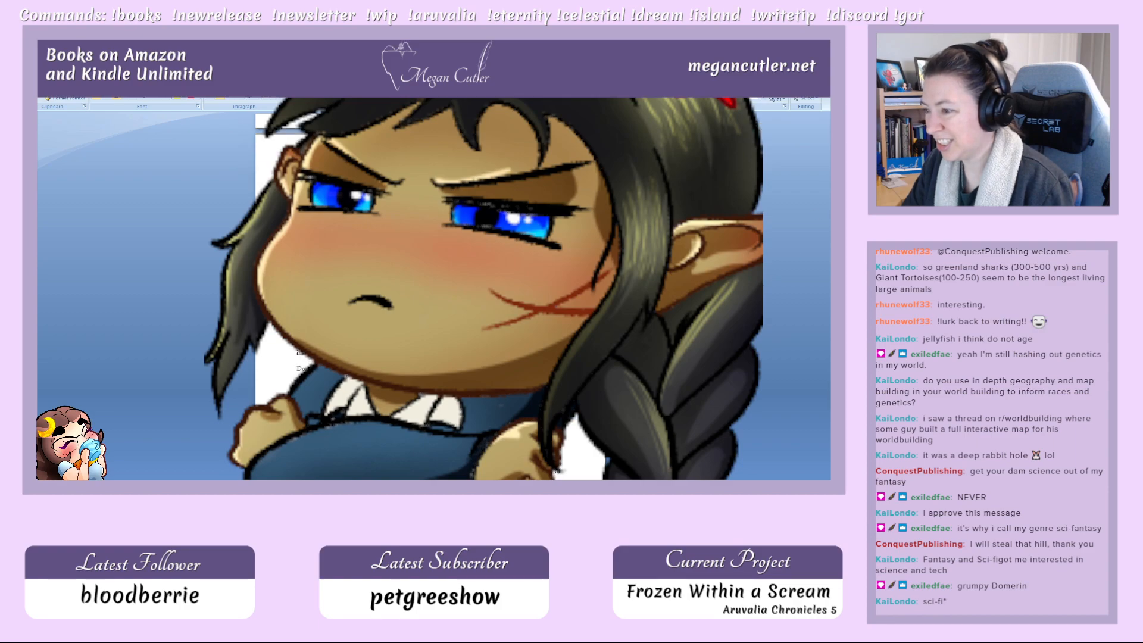
scroll(434, 296, down, 5)
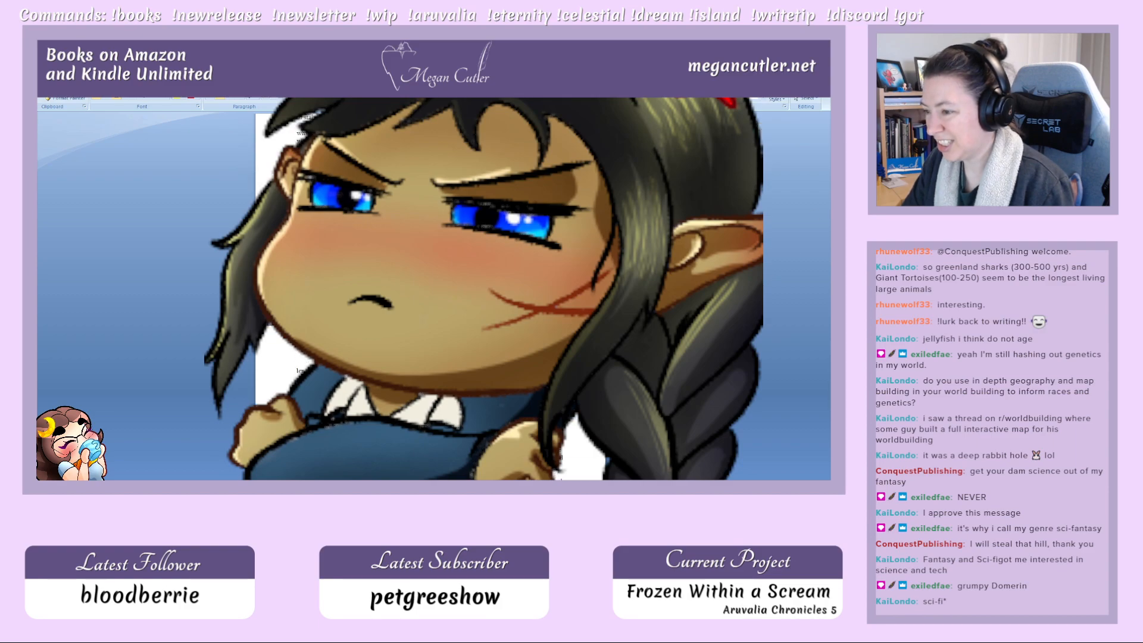
scroll(434, 296, down, 8)
scroll(434, 295, down, 5)
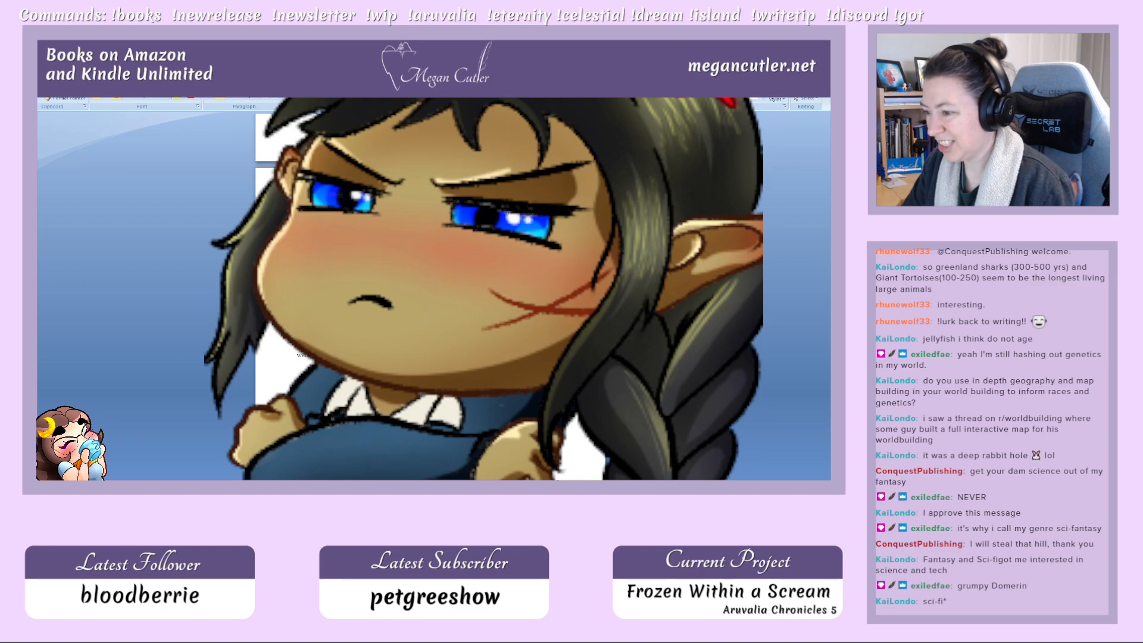
scroll(434, 296, down, 8)
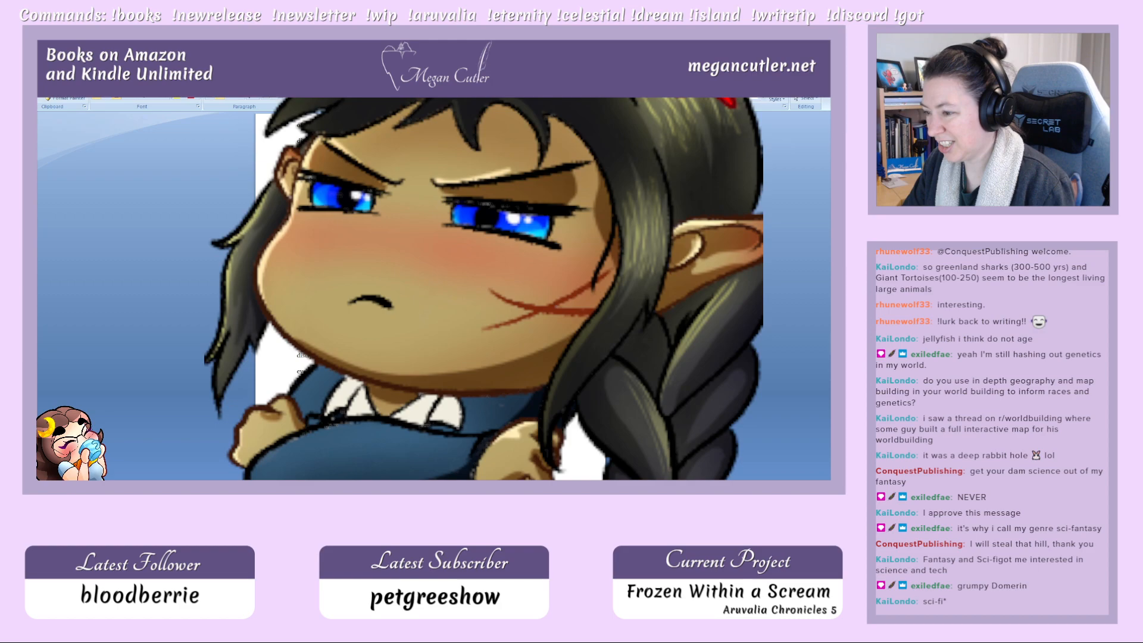
scroll(434, 296, down, 10)
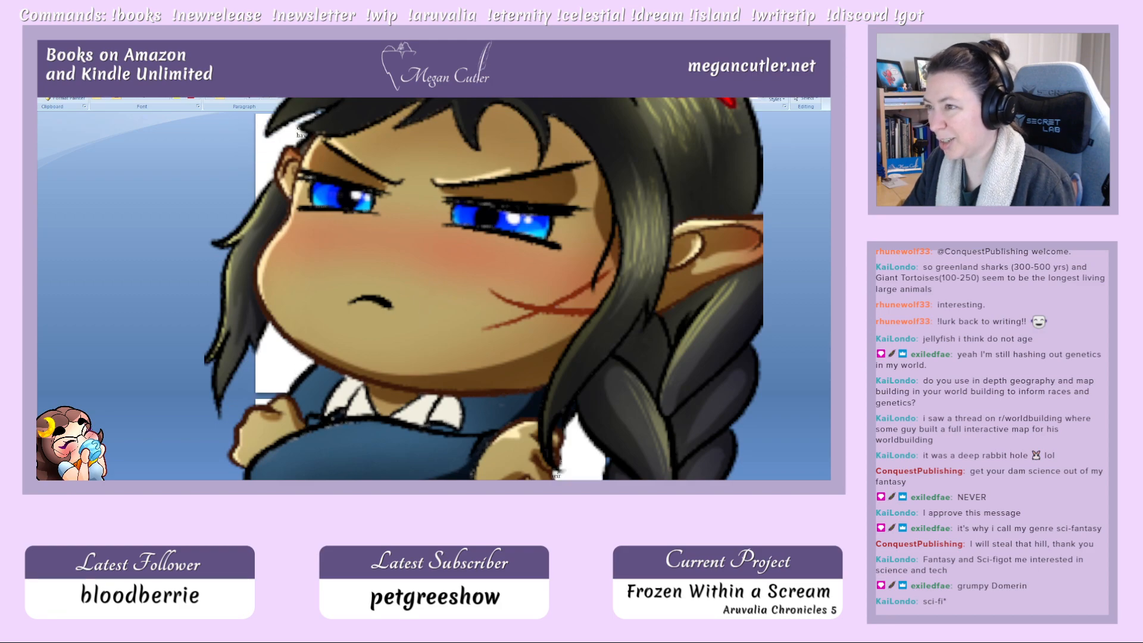
scroll(434, 296, down, 8)
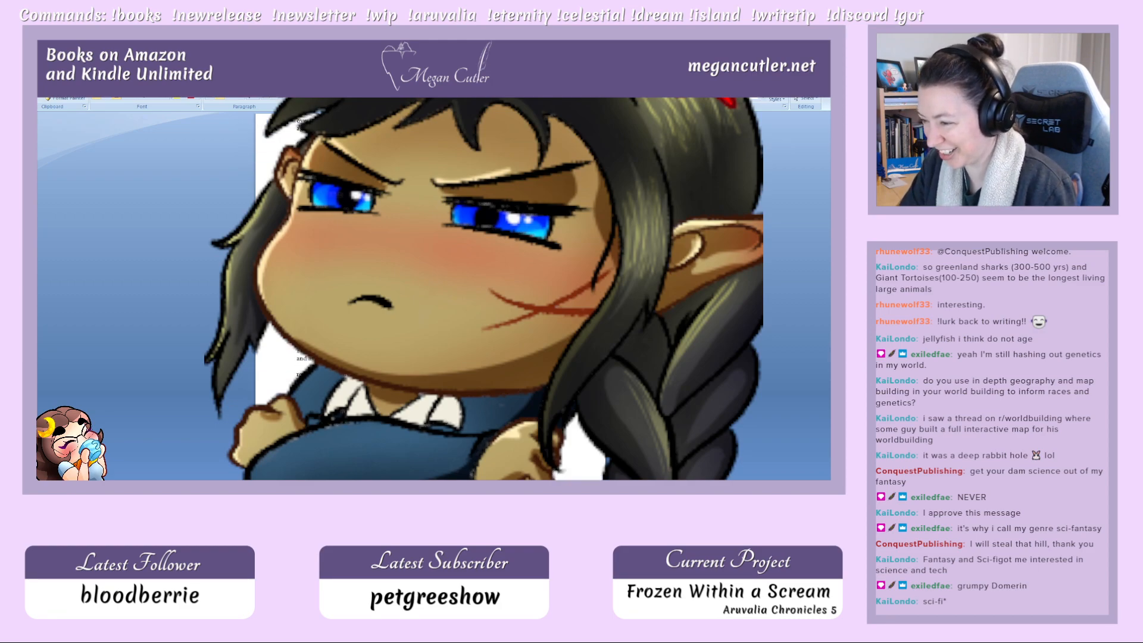
scroll(434, 296, down, 6)
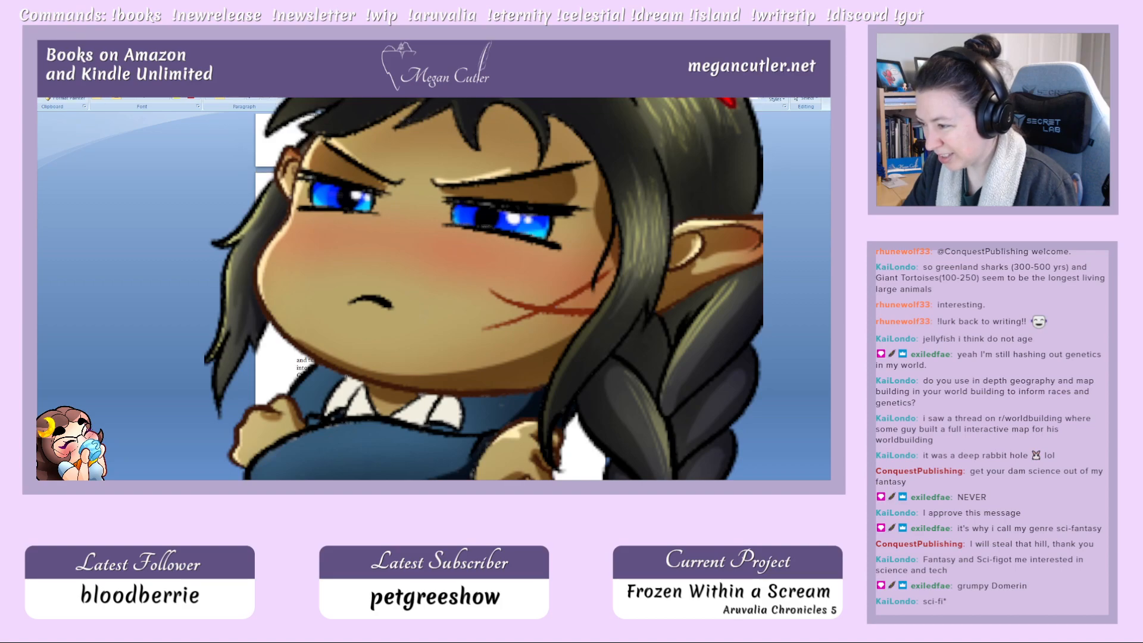
scroll(434, 295, down, 3)
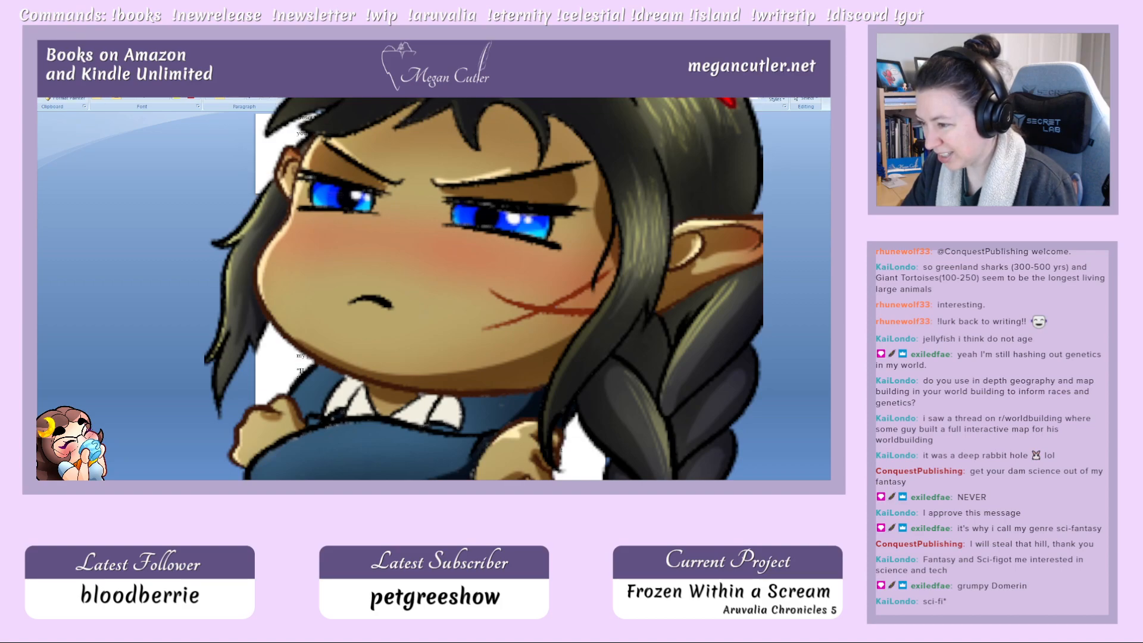
scroll(434, 296, down, 3)
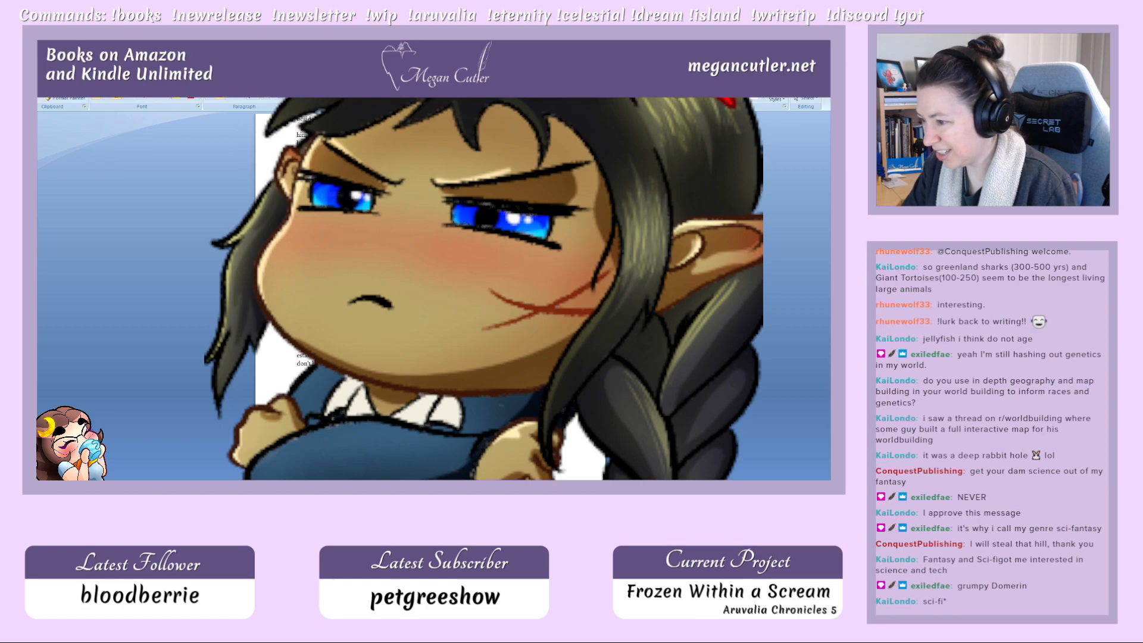
scroll(434, 296, down, 3)
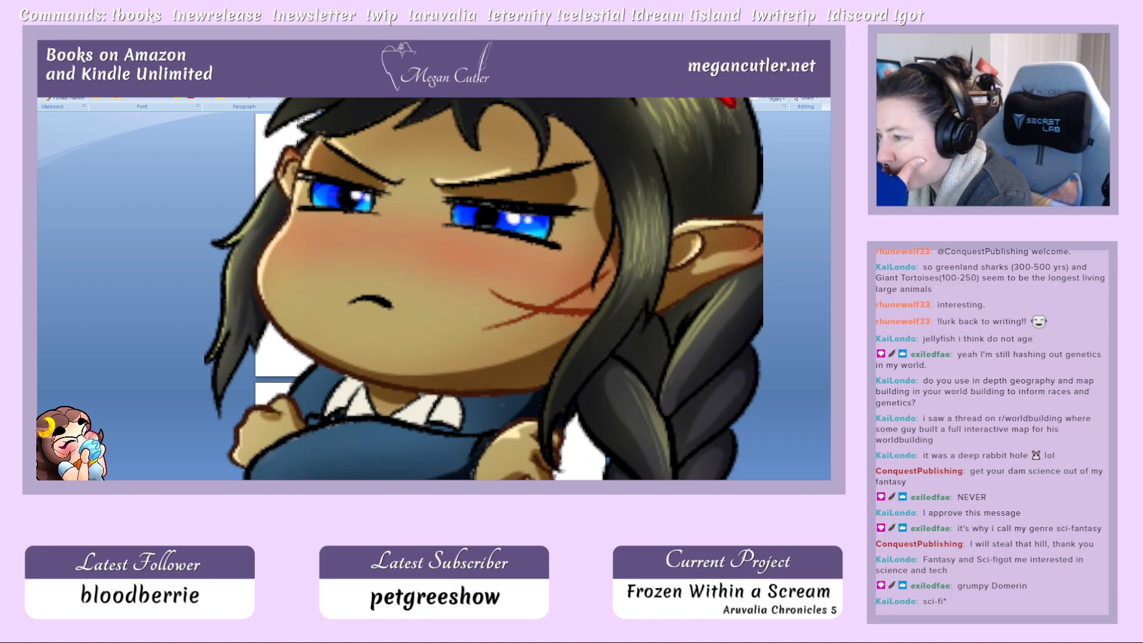
scroll(434, 296, down, 3)
scroll(434, 295, down, 2)
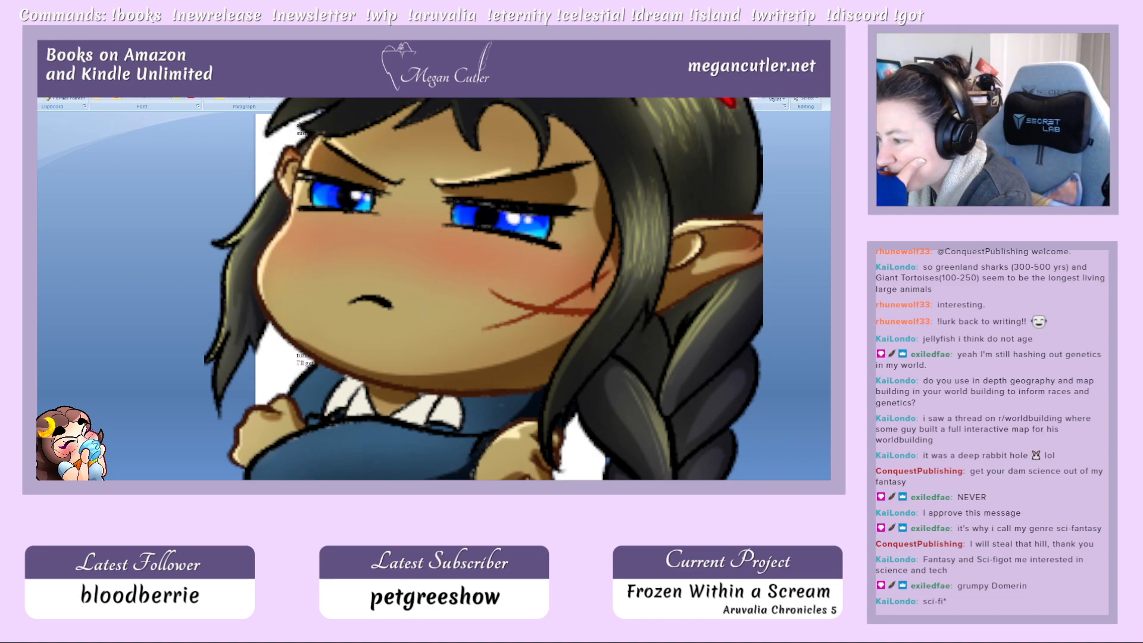
scroll(434, 296, down, 2)
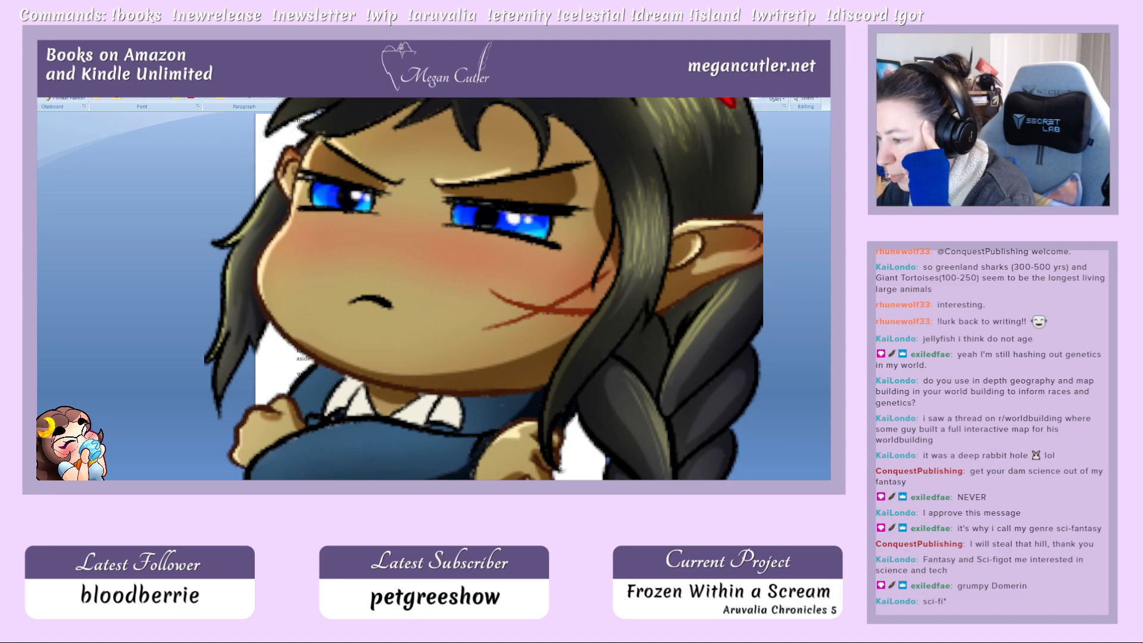
scroll(434, 296, down, 2)
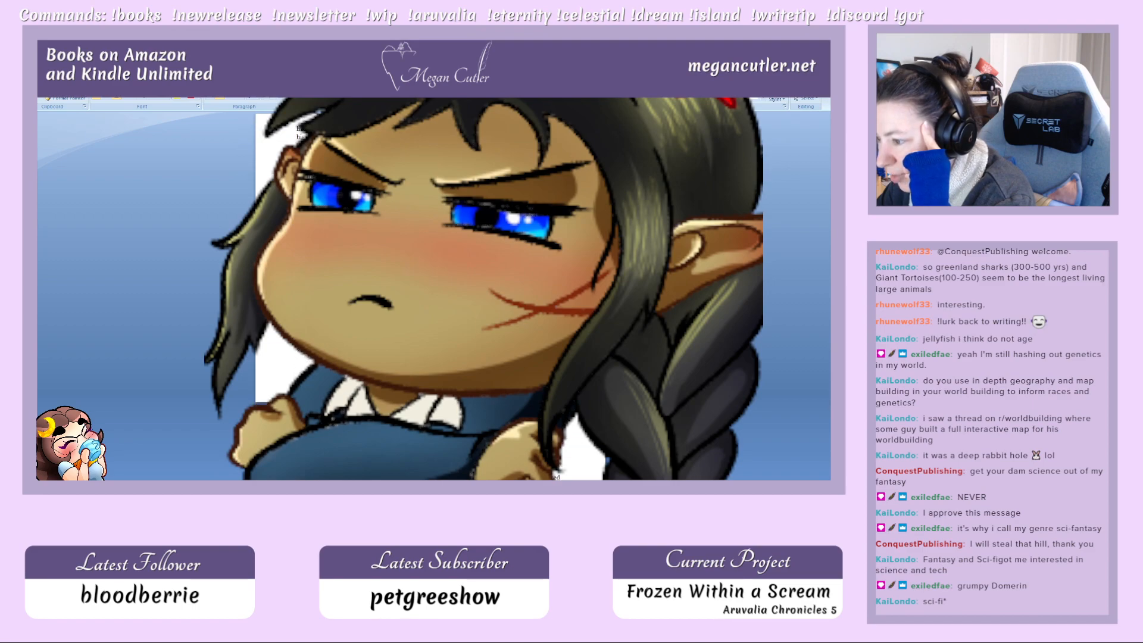
scroll(434, 296, down, 1)
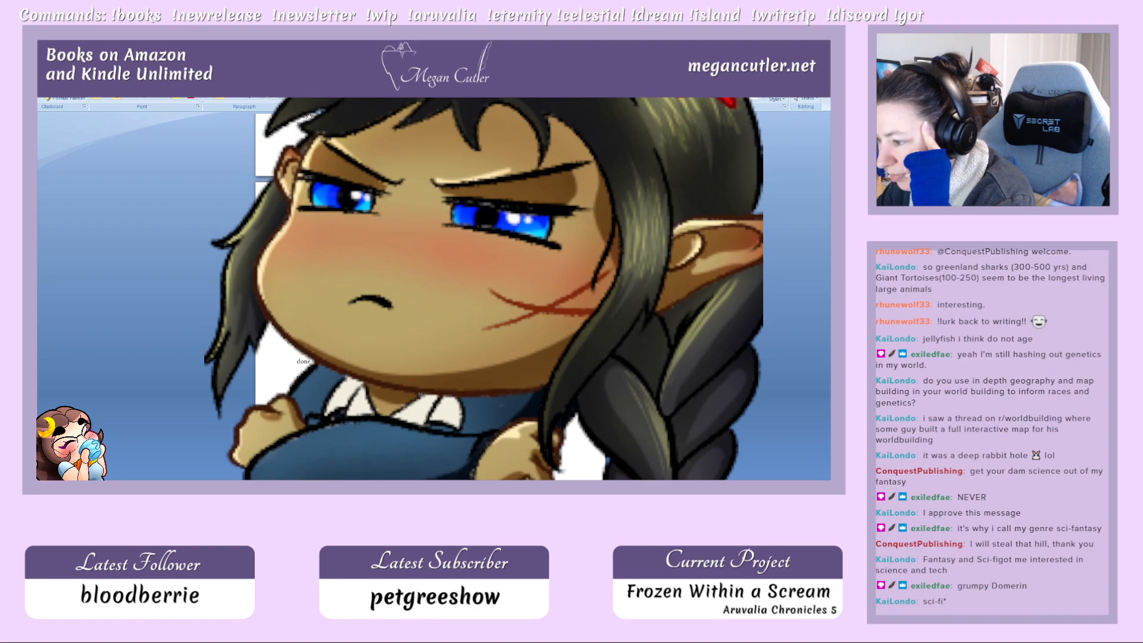
scroll(434, 296, down, 2)
scroll(434, 296, down, 2)
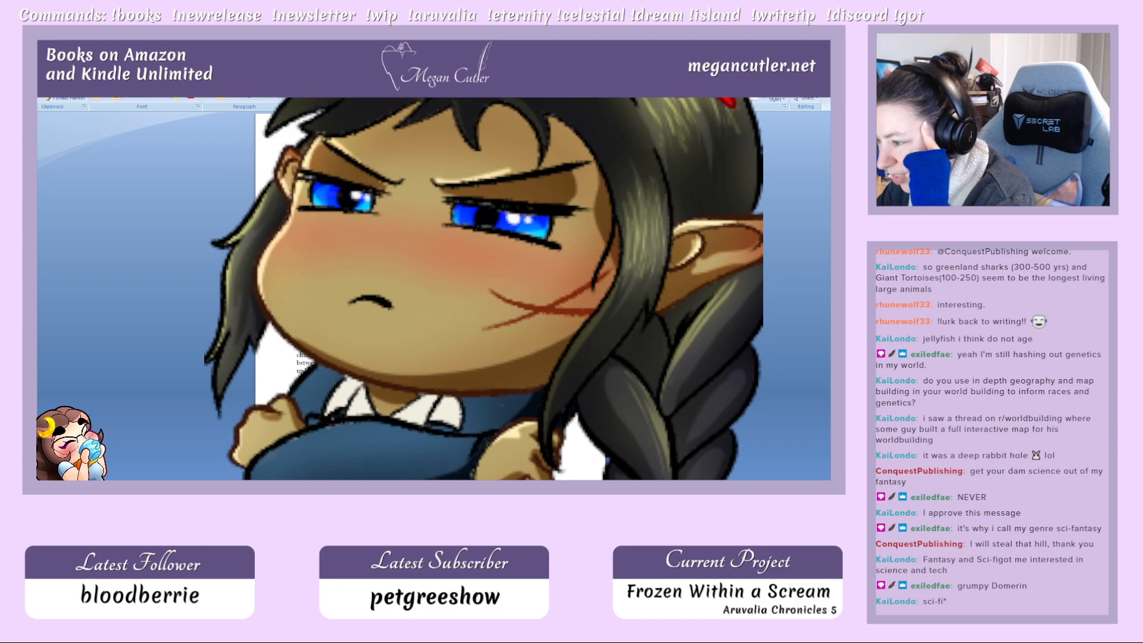
scroll(434, 296, down, 2)
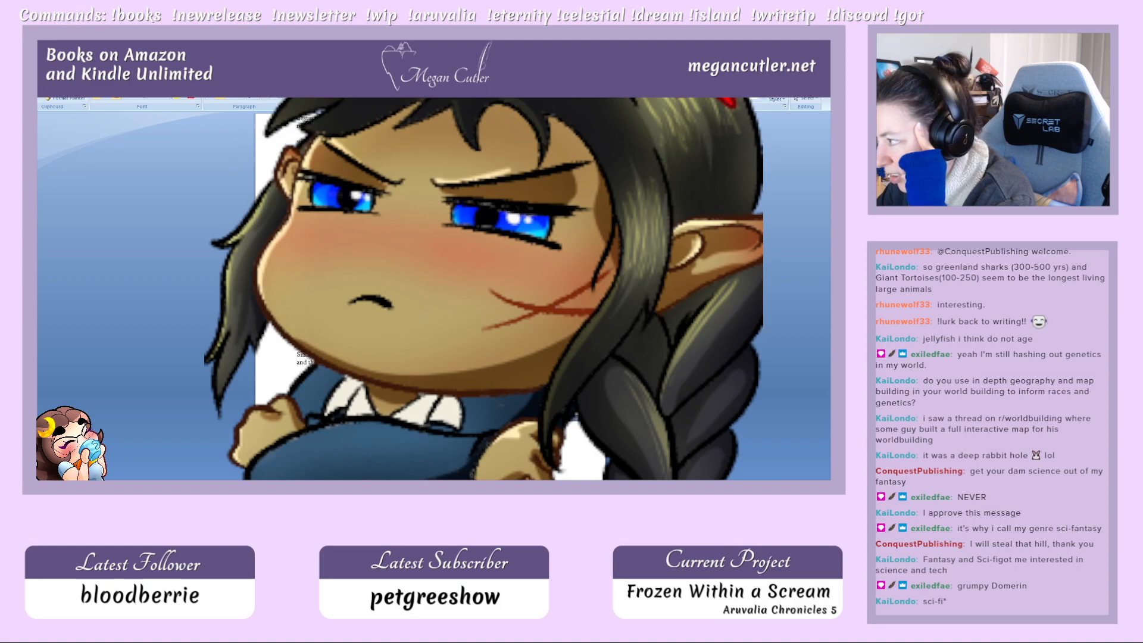
Step: Jump ahead in the manuscript and examine the following pages of the chapter "The Color of D..."
drag(829, 232, 828, 235)
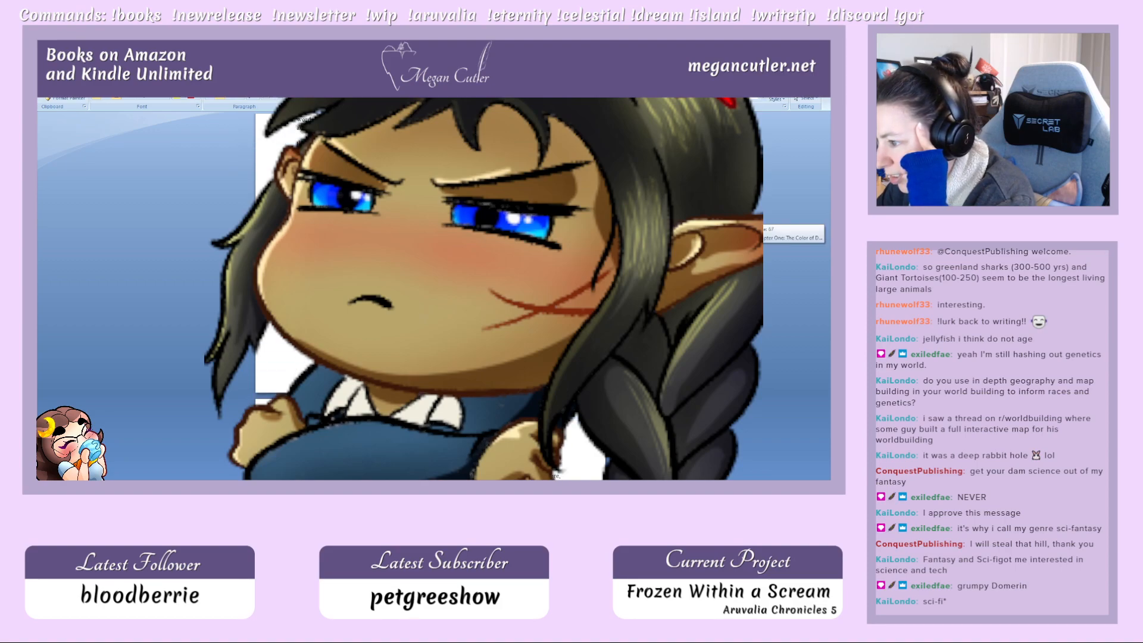
scroll(816, 278, down, 10)
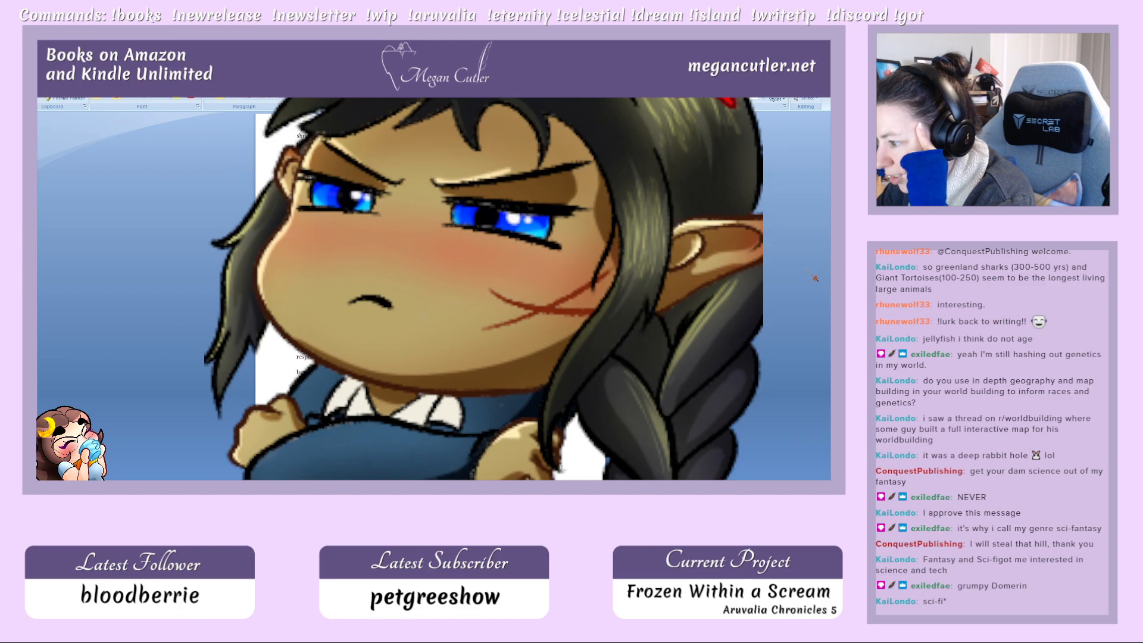
scroll(774, 273, down, 2)
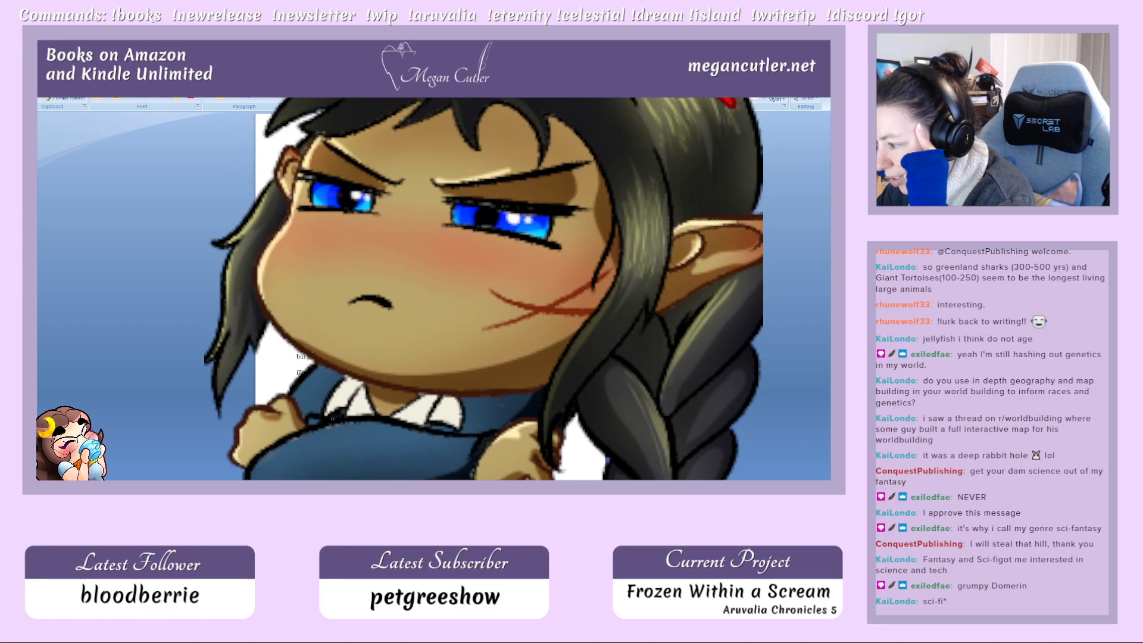
scroll(431, 296, down, 5)
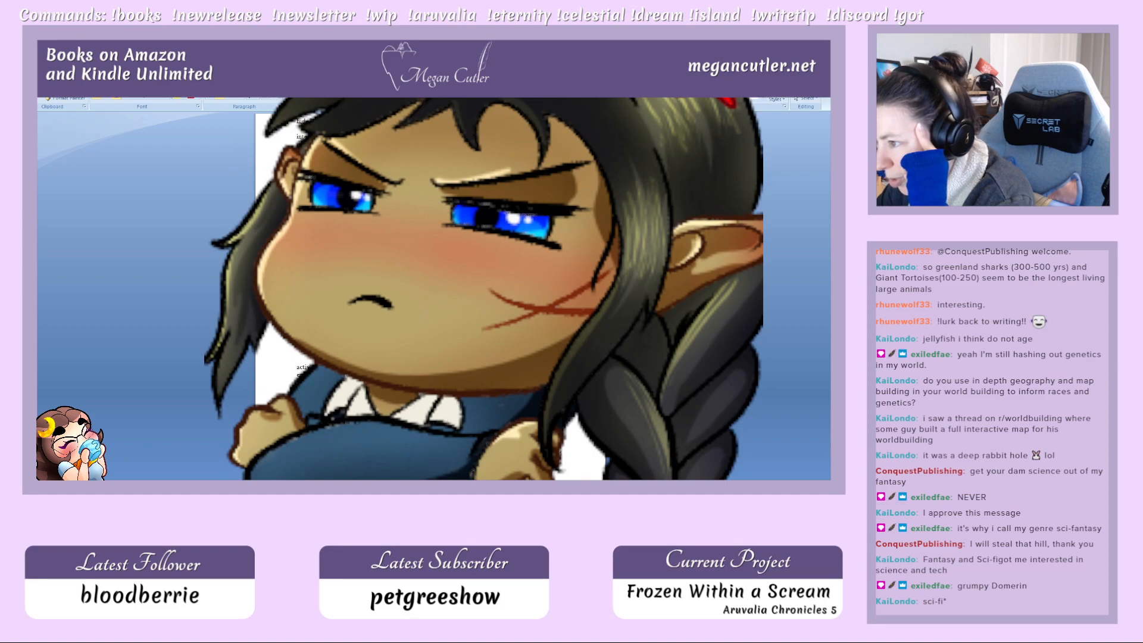
scroll(431, 295, down, 3)
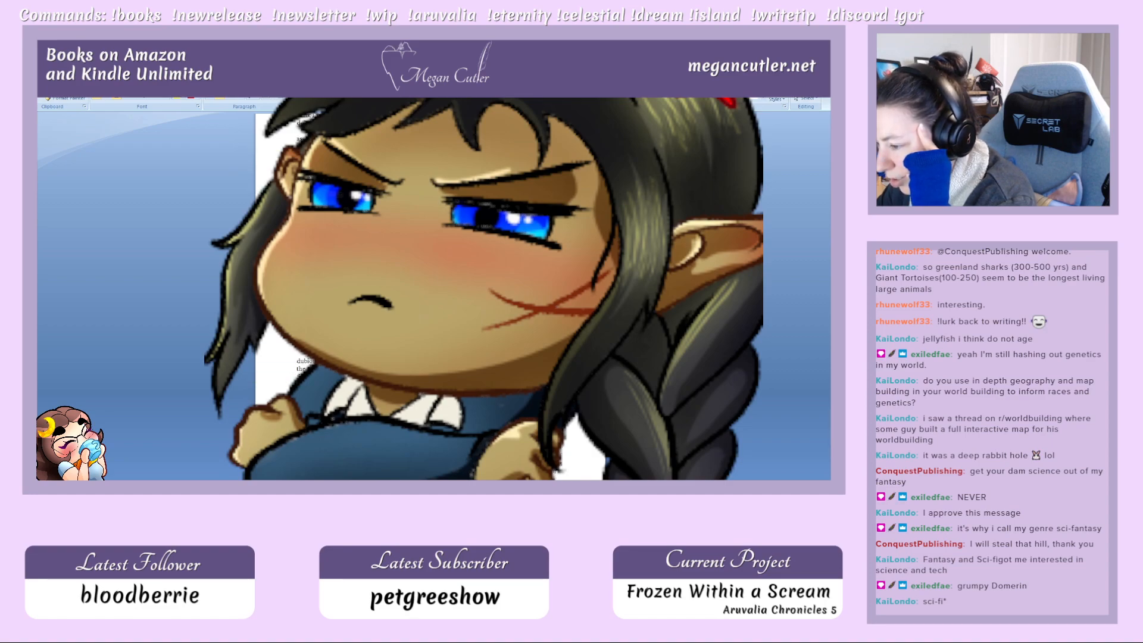
scroll(556, 474, down, 3)
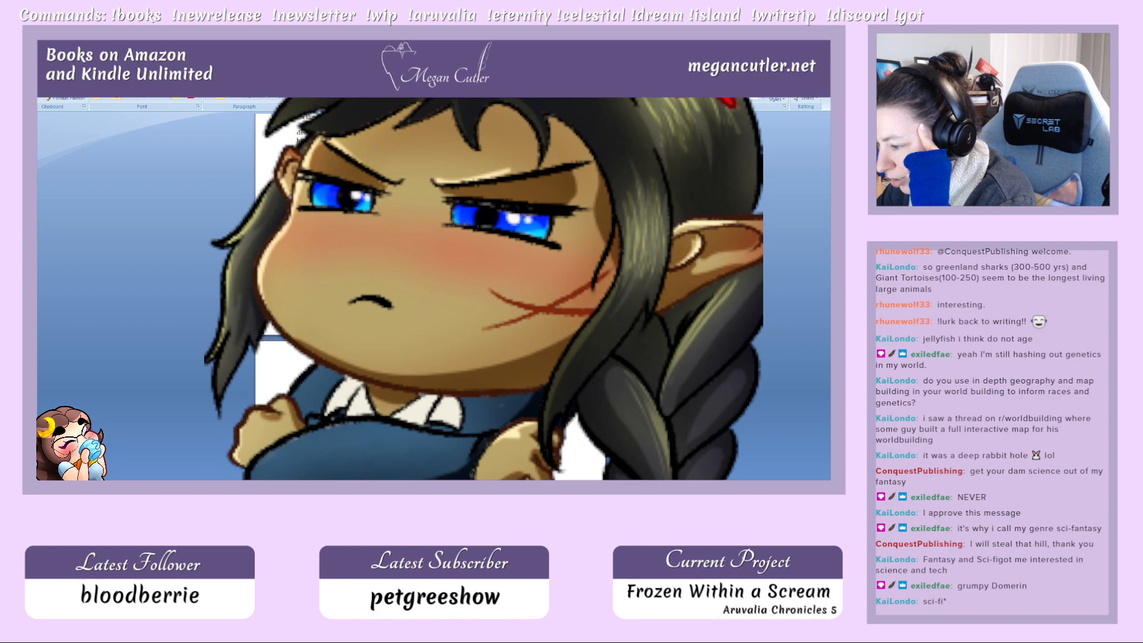
scroll(556, 475, down, 3)
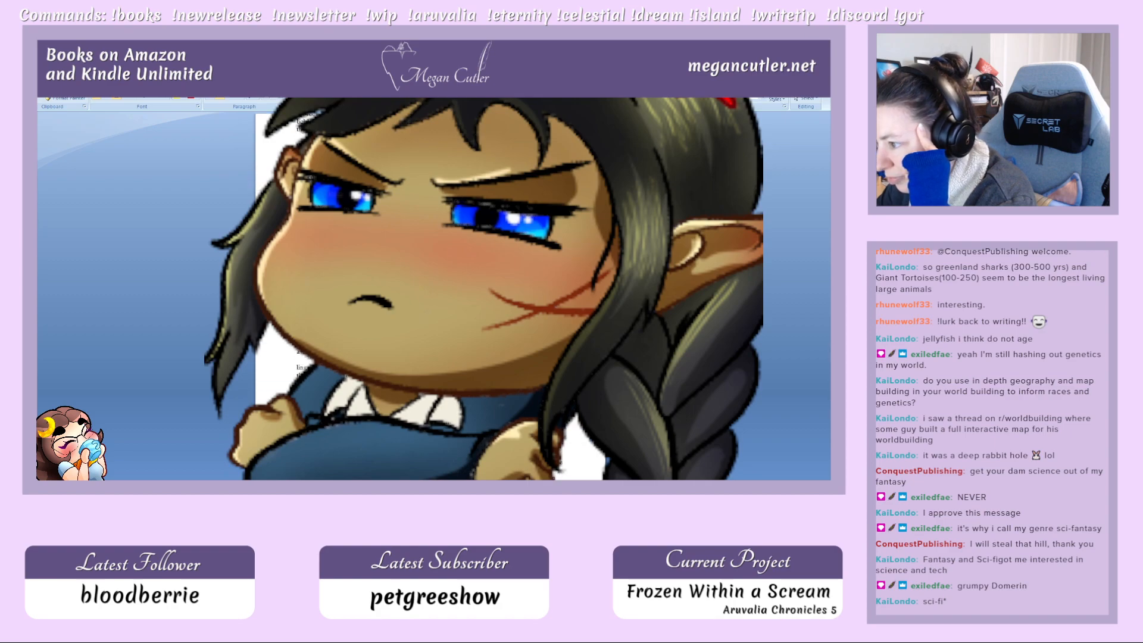
scroll(556, 474, down, 3)
scroll(556, 475, down, 3)
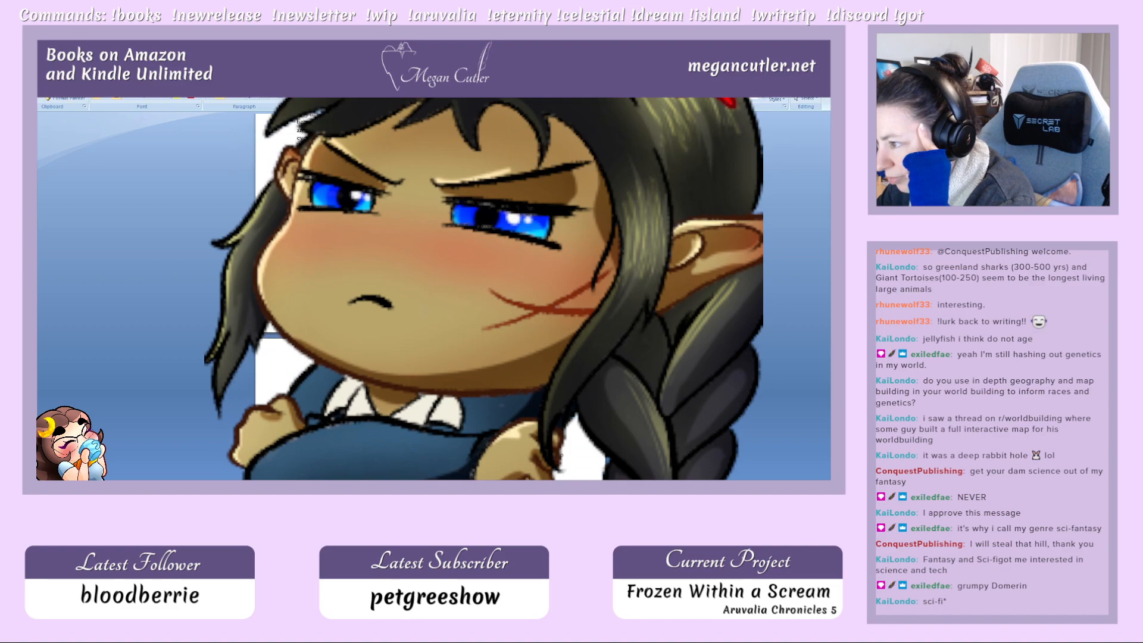
scroll(556, 475, down, 3)
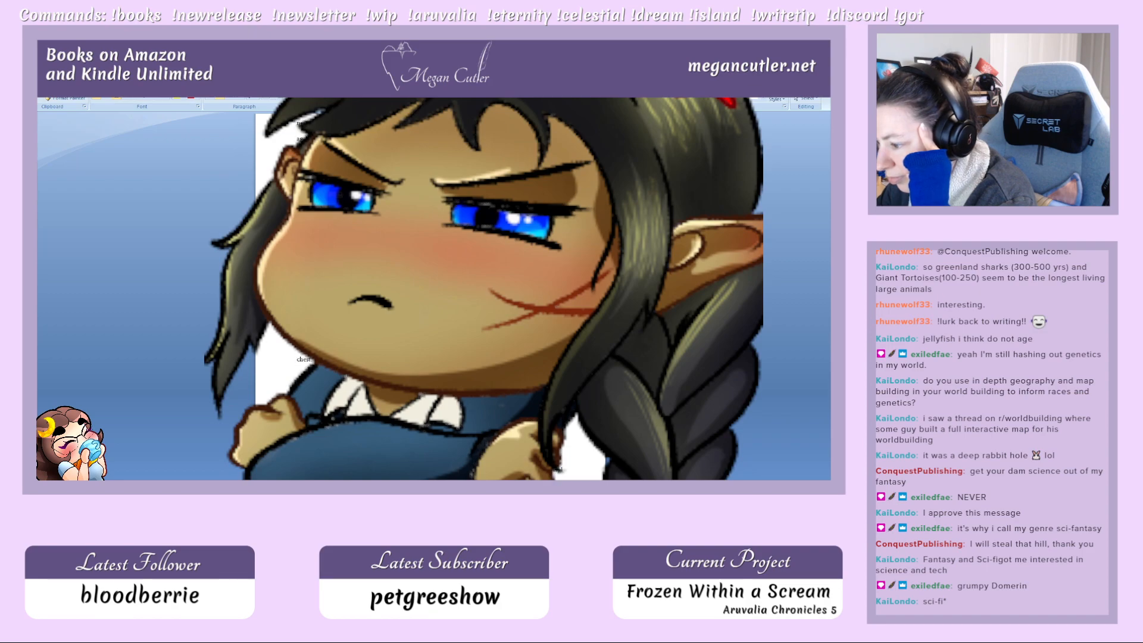
scroll(556, 470, down, 3)
scroll(556, 471, down, 5)
scroll(556, 470, down, 3)
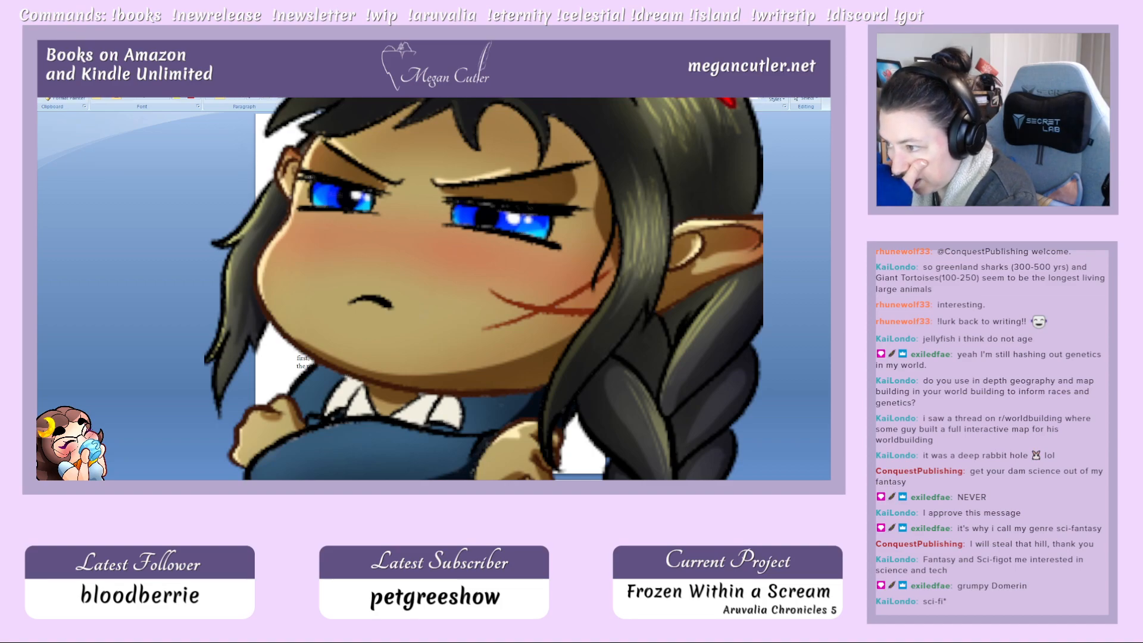
Step: Look at the map again, then return to Word and bring up a manuscript in single-page view
key(alt+Tab)
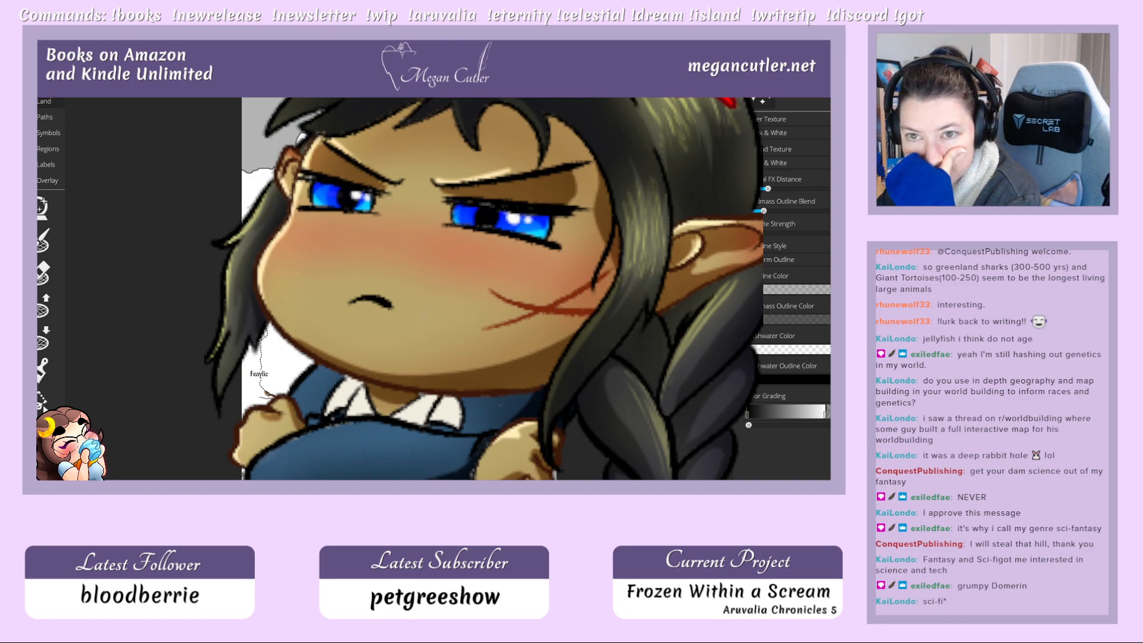
key(alt+Tab)
mouse_move(416, 116)
mouse_down()
mouse_move(444, 117)
mouse_move(415, 114)
mouse_up()
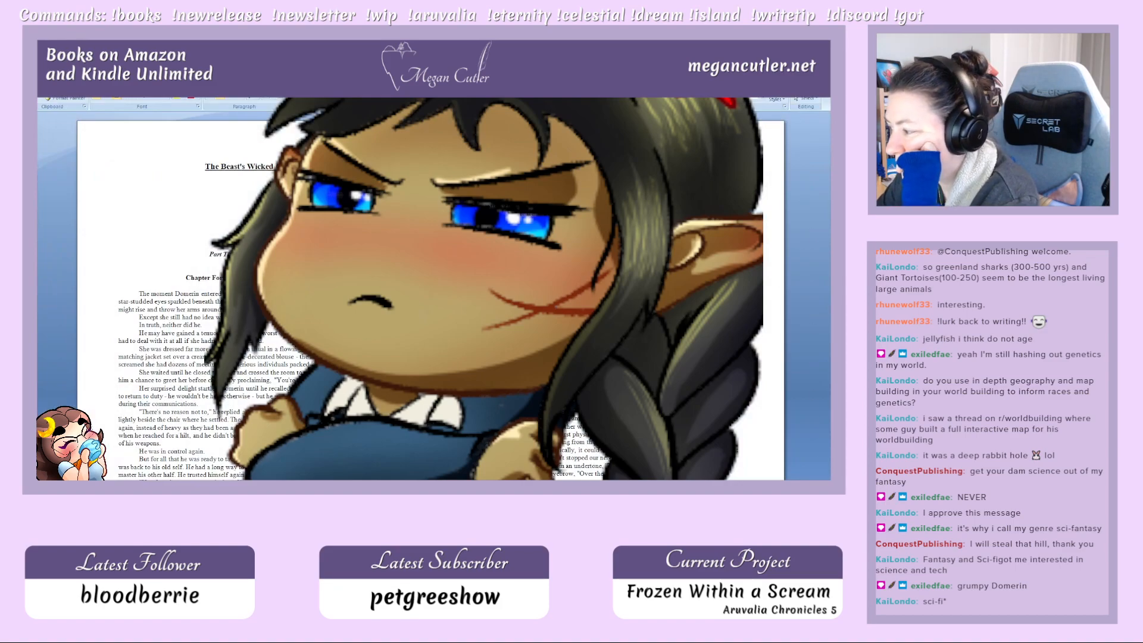
click(726, 484)
click(710, 483)
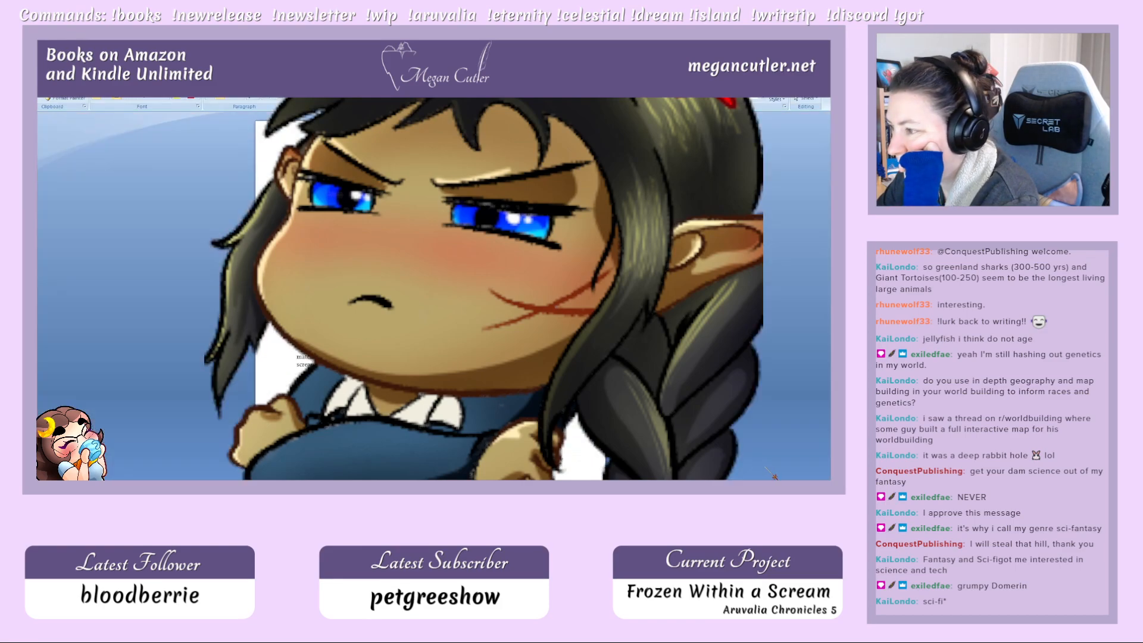
Step: Read on through the following pages of the single-page manuscript
drag(829, 124, 829, 132)
scroll(434, 289, down, 1)
scroll(433, 289, down, 20)
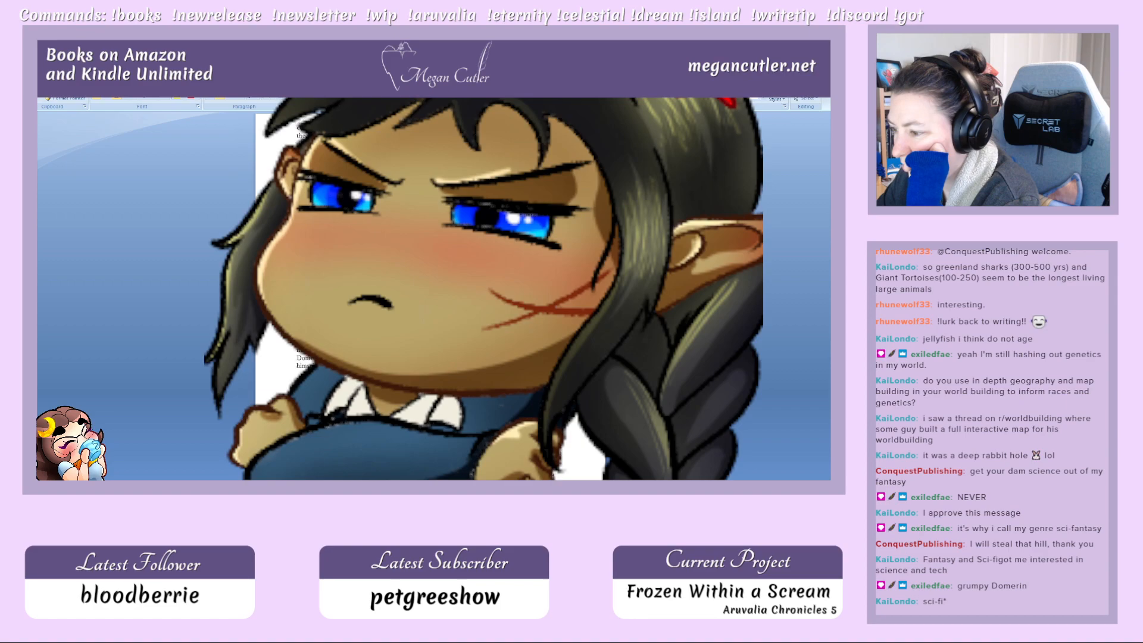
scroll(434, 289, down, 5)
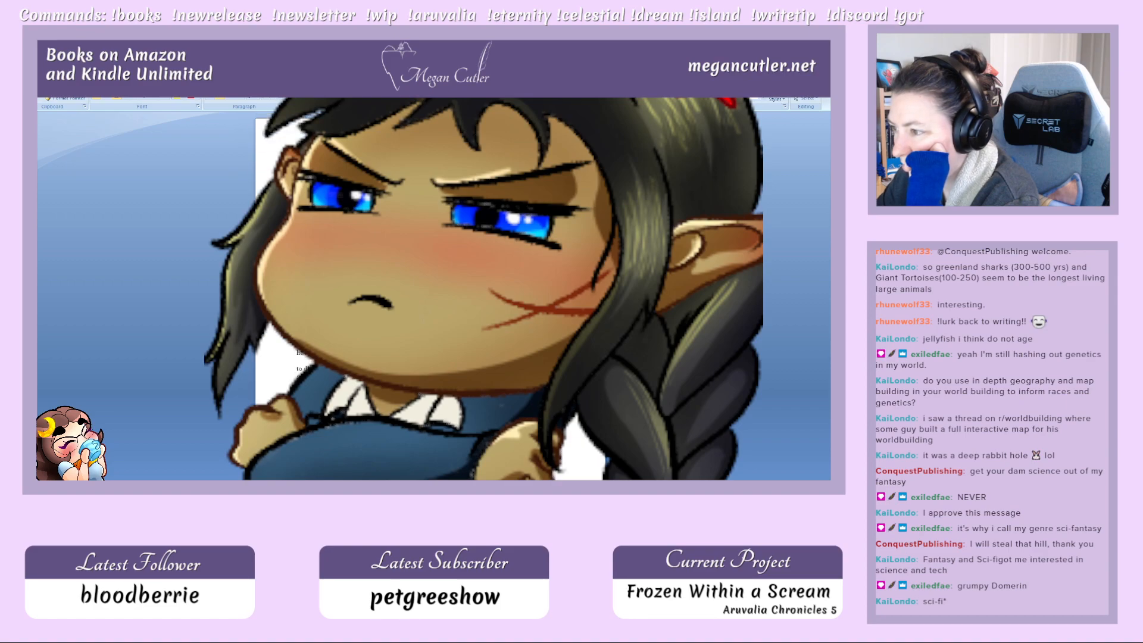
scroll(434, 292, down, 20)
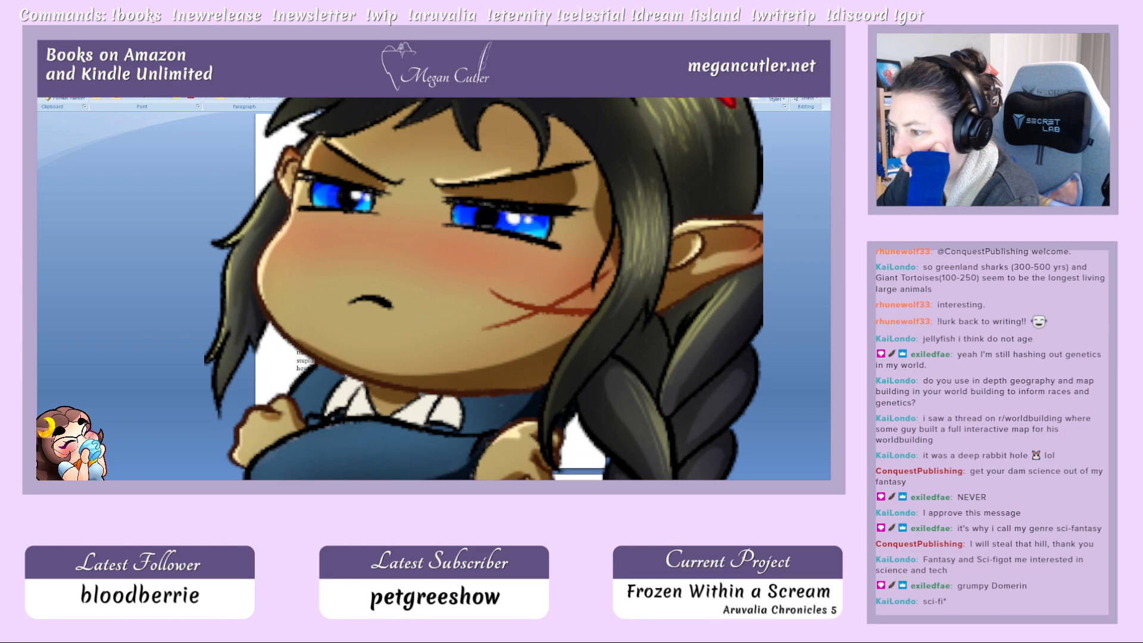
scroll(433, 292, down, 18)
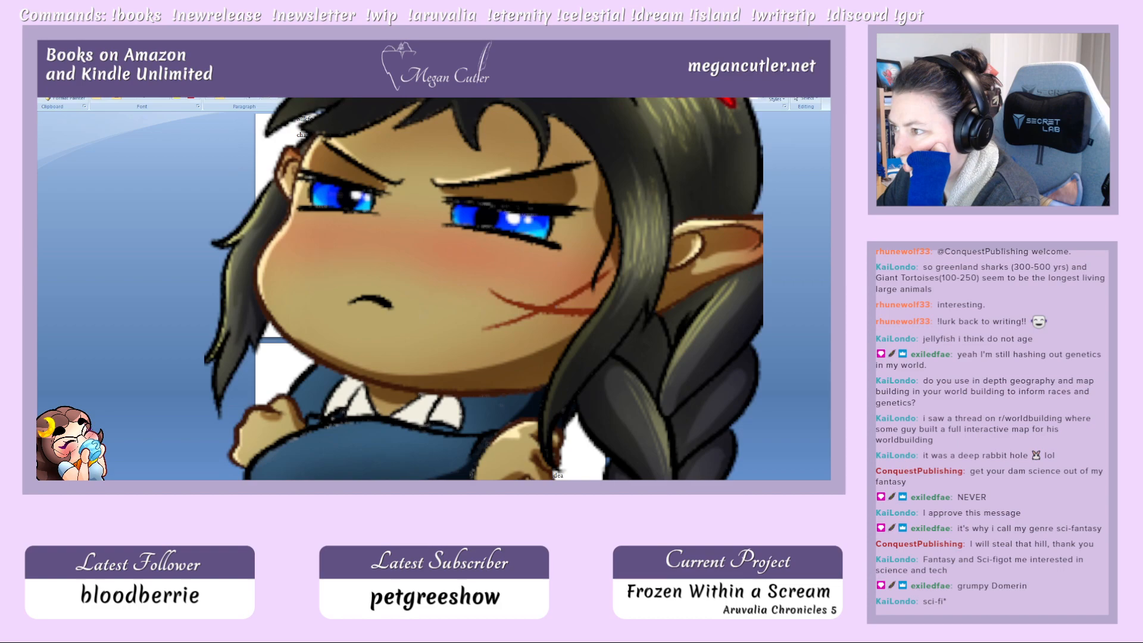
scroll(433, 292, down, 15)
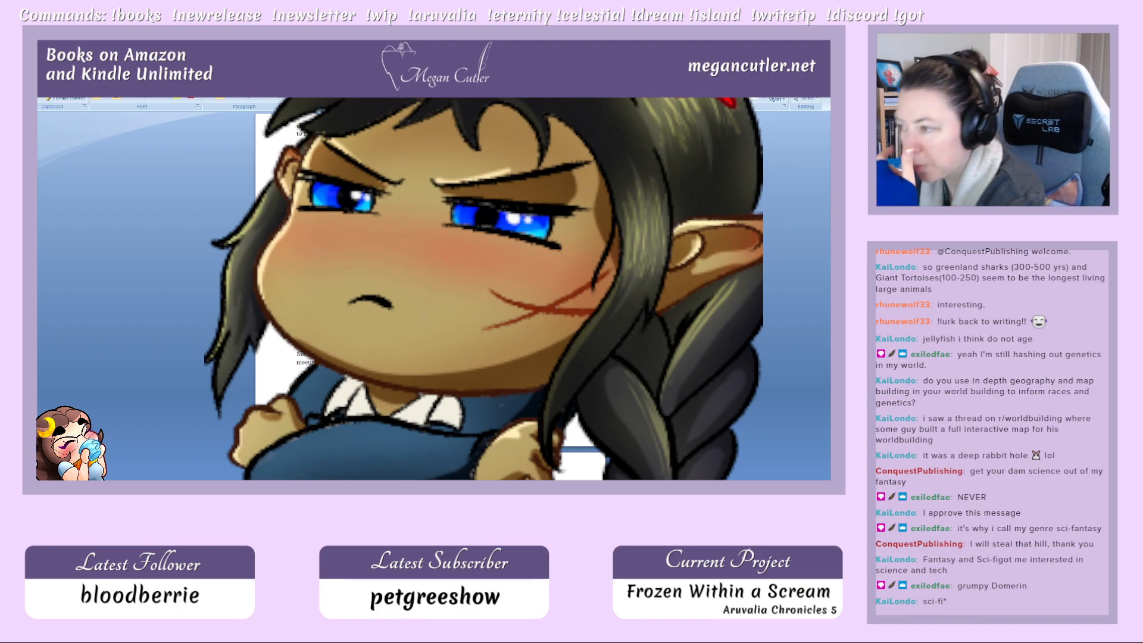
scroll(428, 289, down, 3)
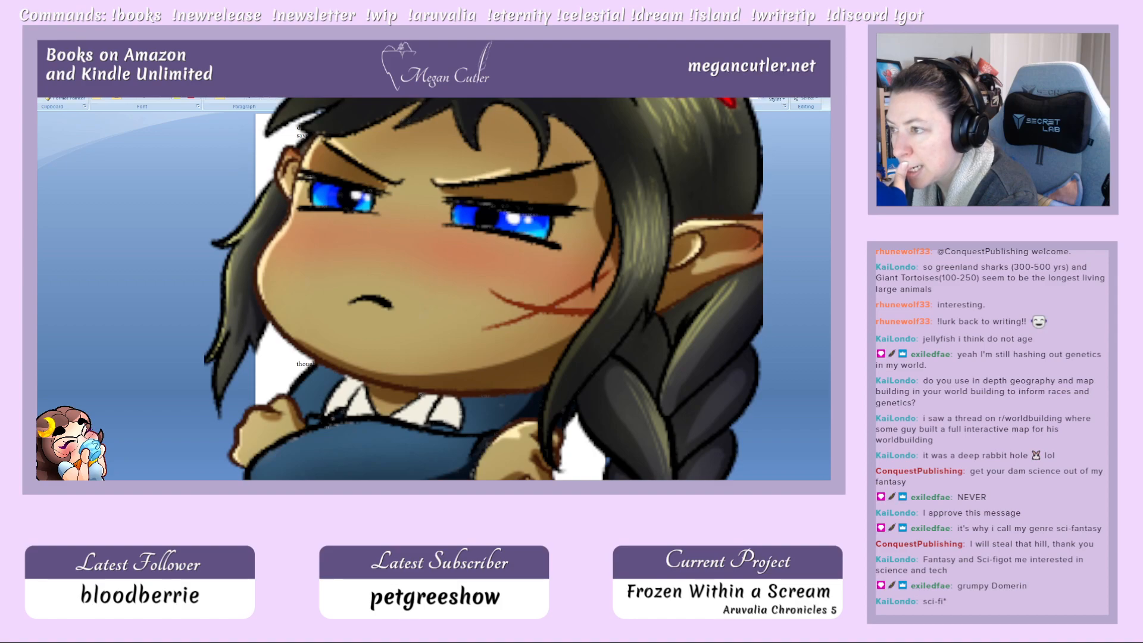
Step: Go back through the manuscript and reread the preceding pages
scroll(429, 288, up, 3)
scroll(428, 289, up, 5)
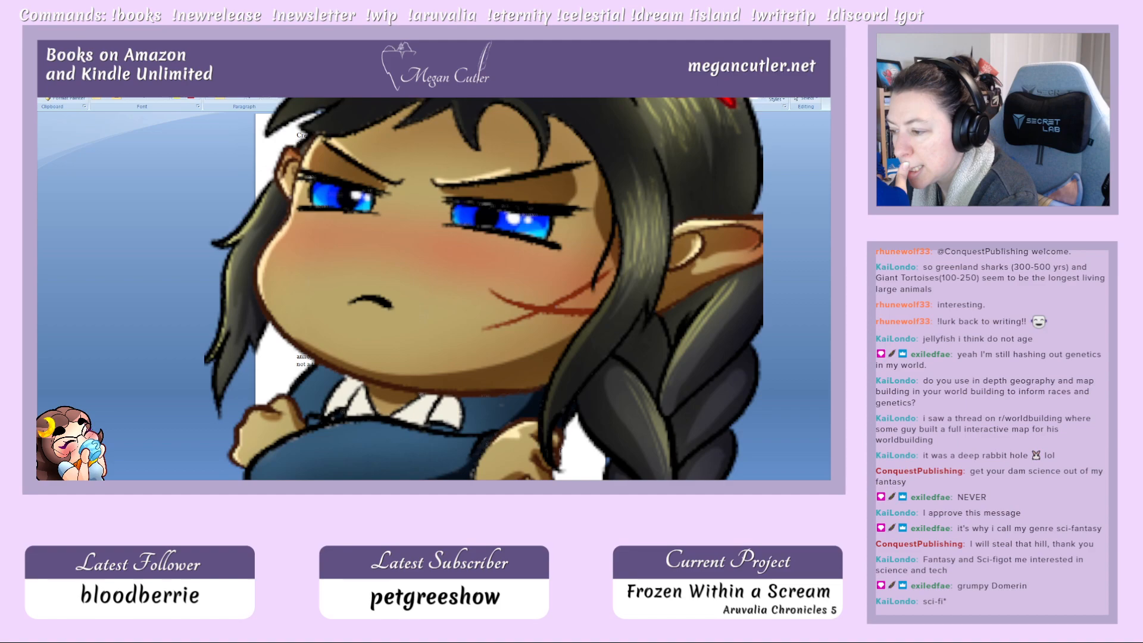
scroll(428, 289, up, 10)
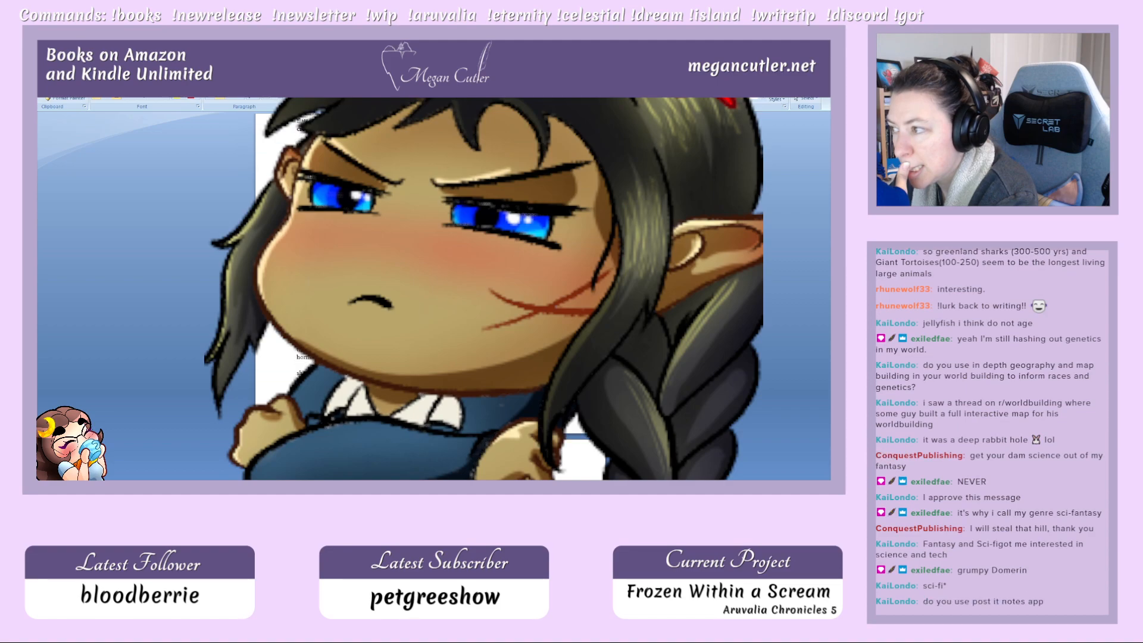
scroll(429, 289, up, 6)
scroll(429, 288, up, 10)
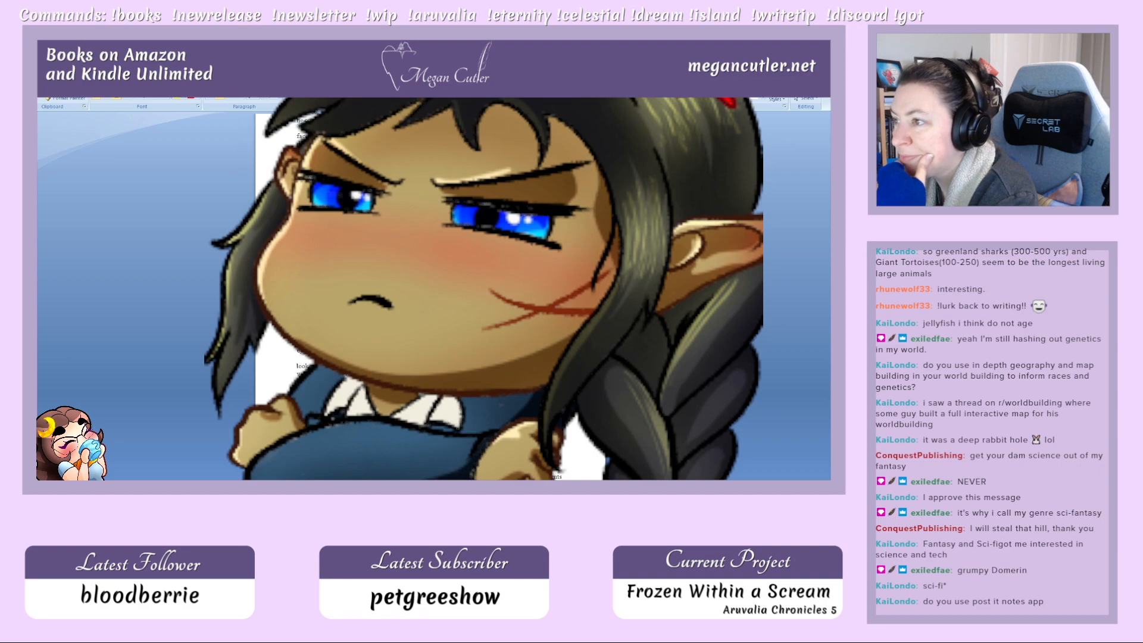
scroll(428, 289, up, 4)
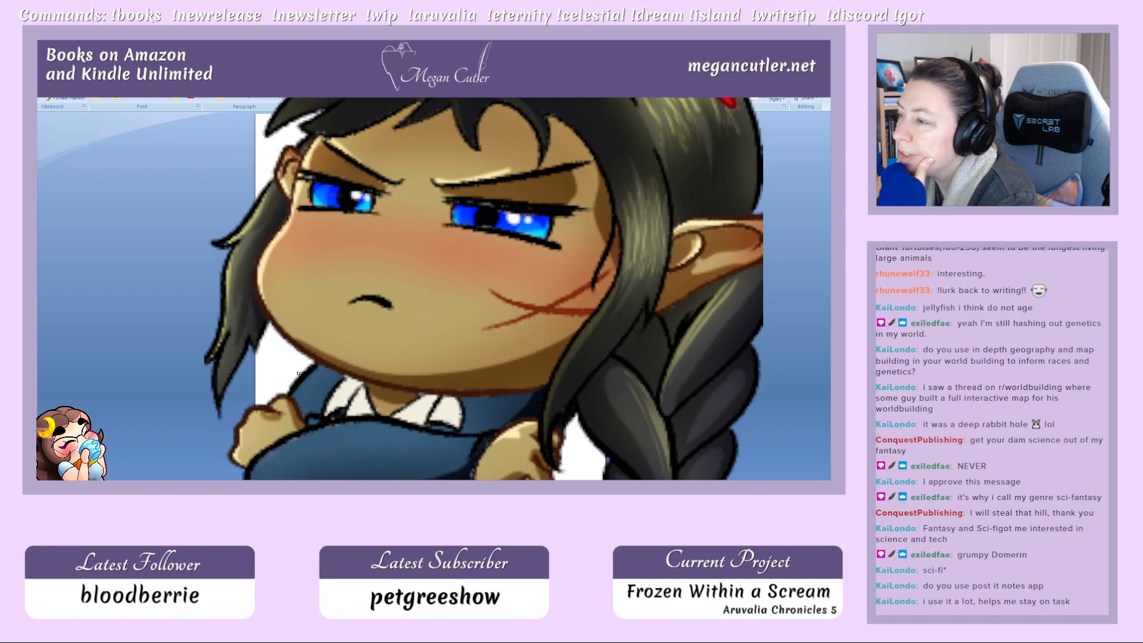
Step: Switch to the world map in Wonderdraft and ready the village houses symbol for placement, with Silvergarden and Rocsrest in close view
key(alt+Tab)
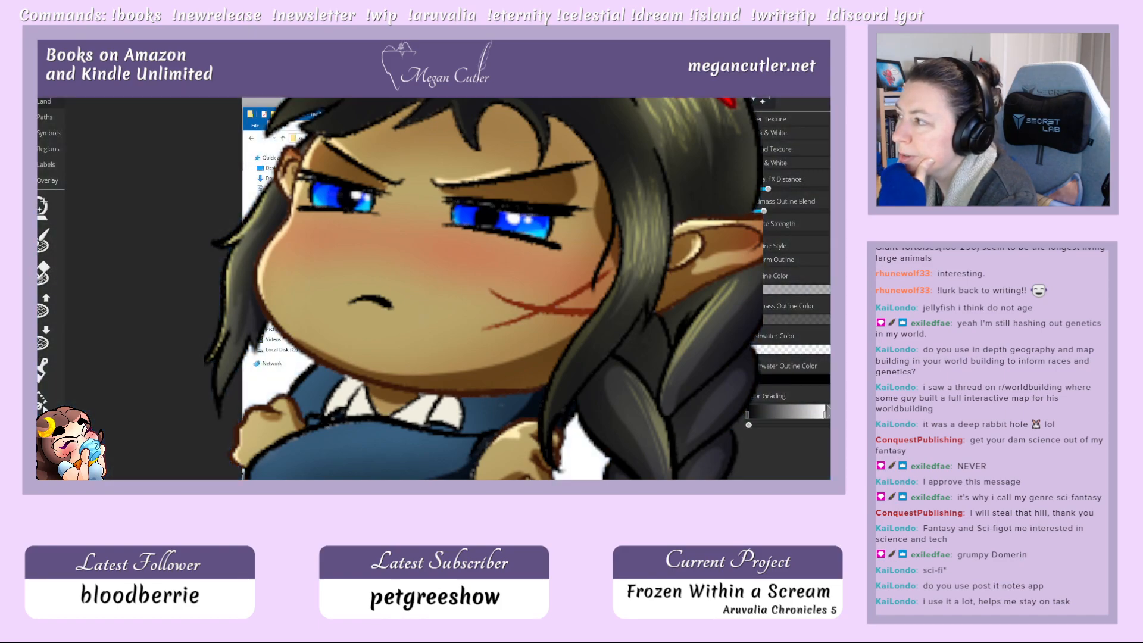
key(alt+Tab)
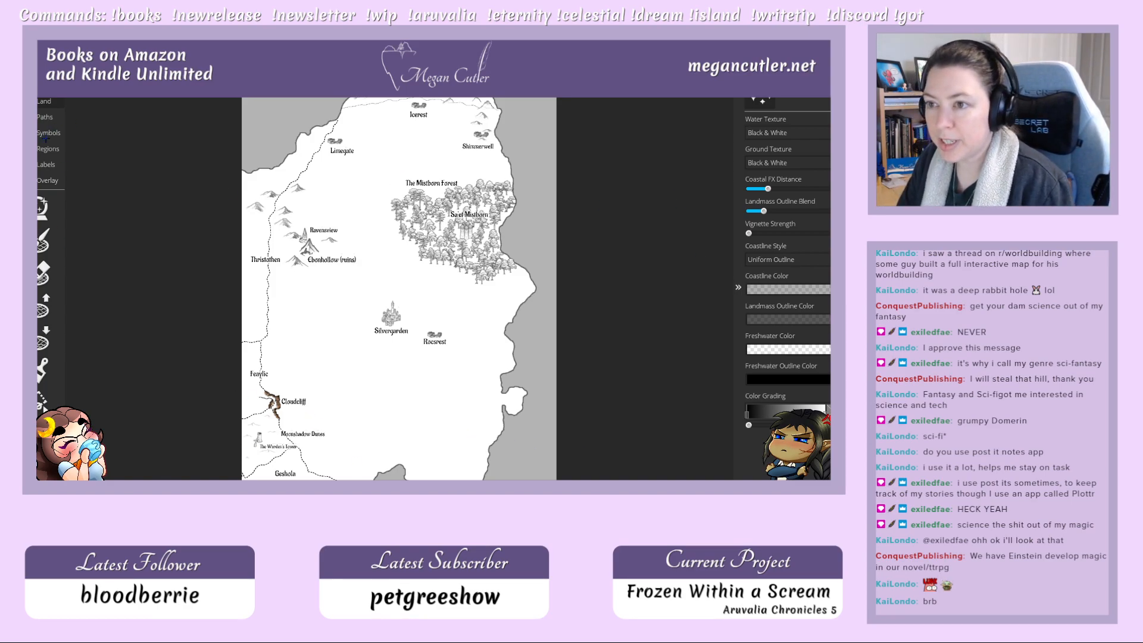
click(45, 132)
click(43, 209)
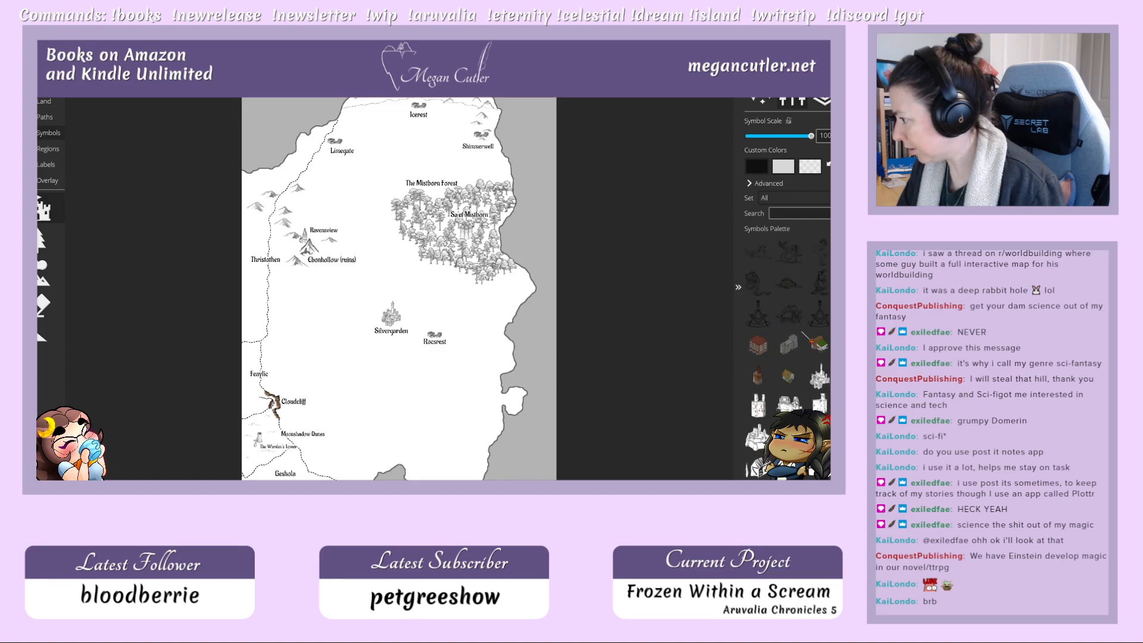
scroll(807, 337, down, 2)
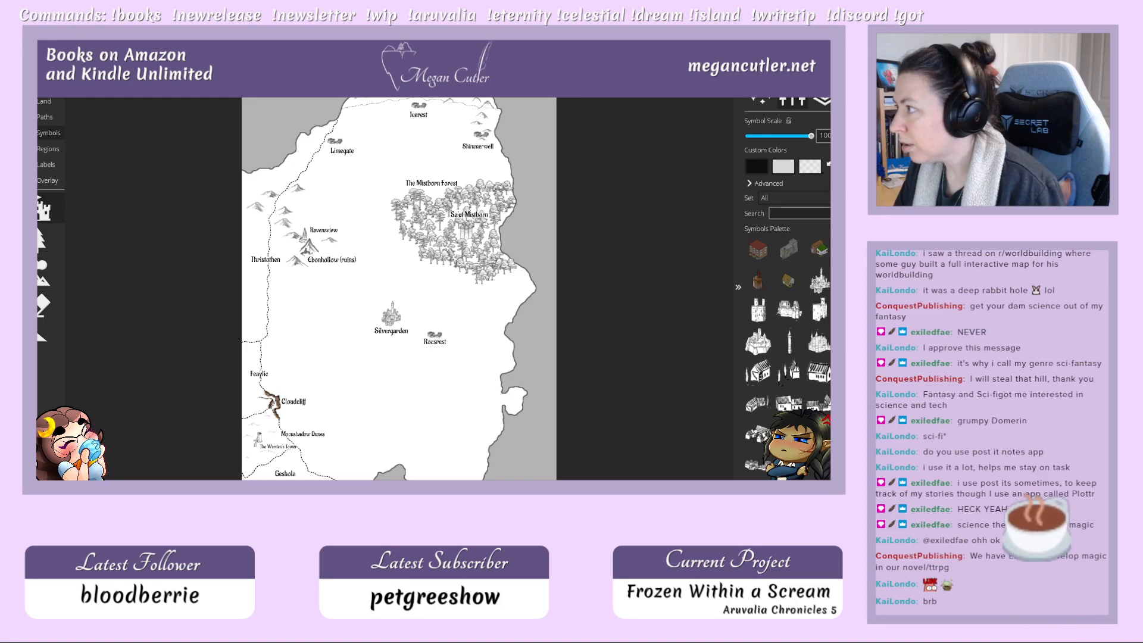
click(824, 99)
click(825, 186)
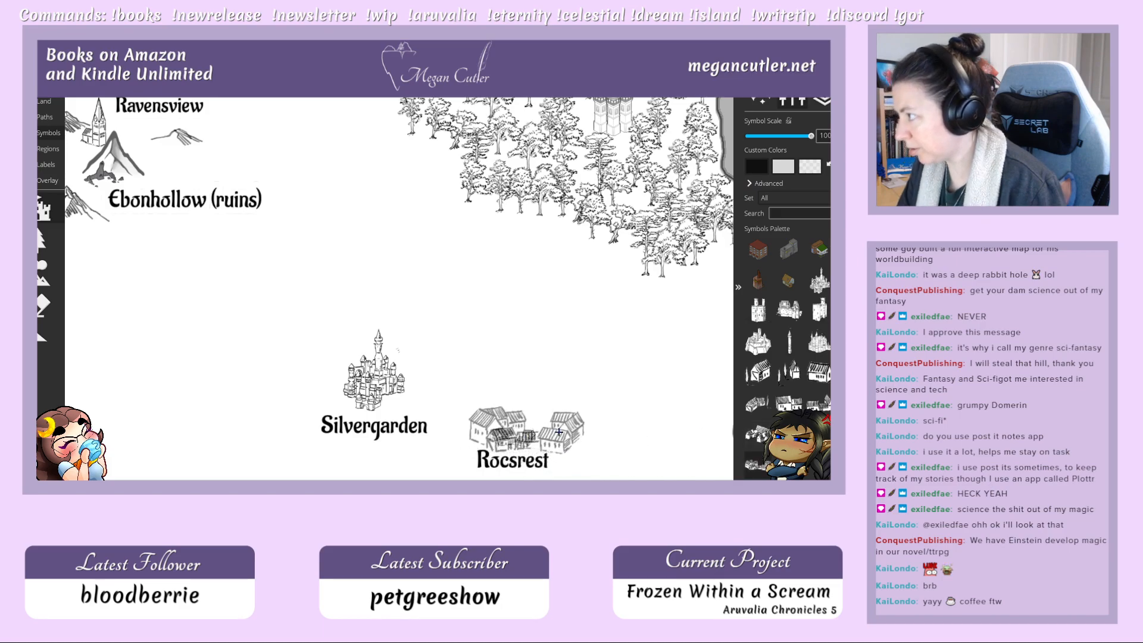
Step: Set the village symbol's scale to 40, sizing it against the existing village at Rocsrest
drag(818, 145, 758, 142)
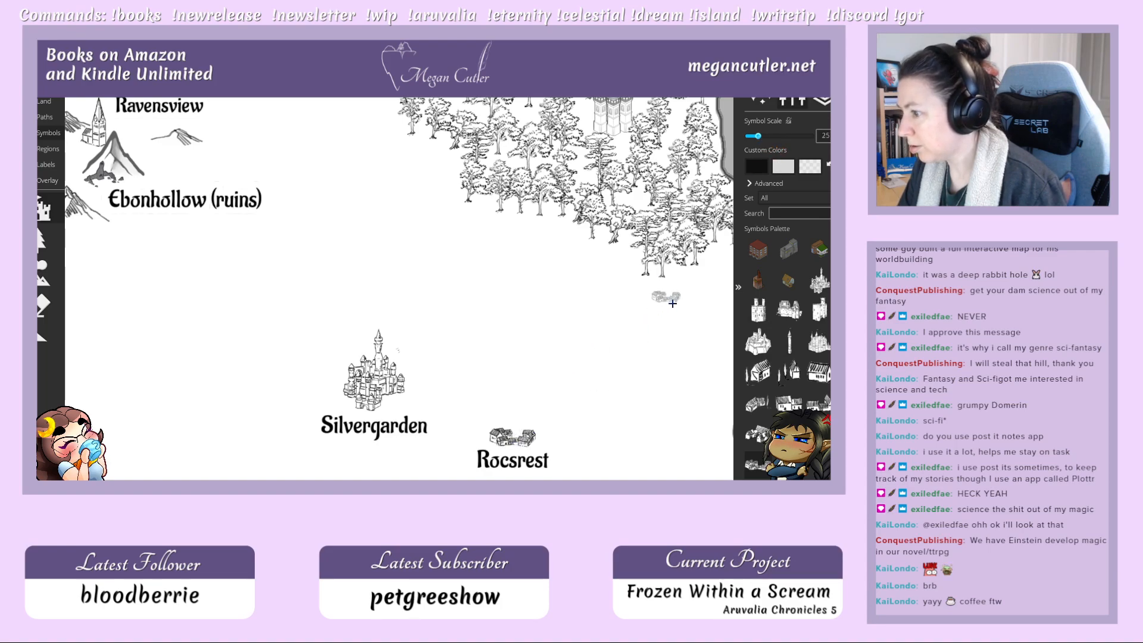
scroll(690, 239, up, 7)
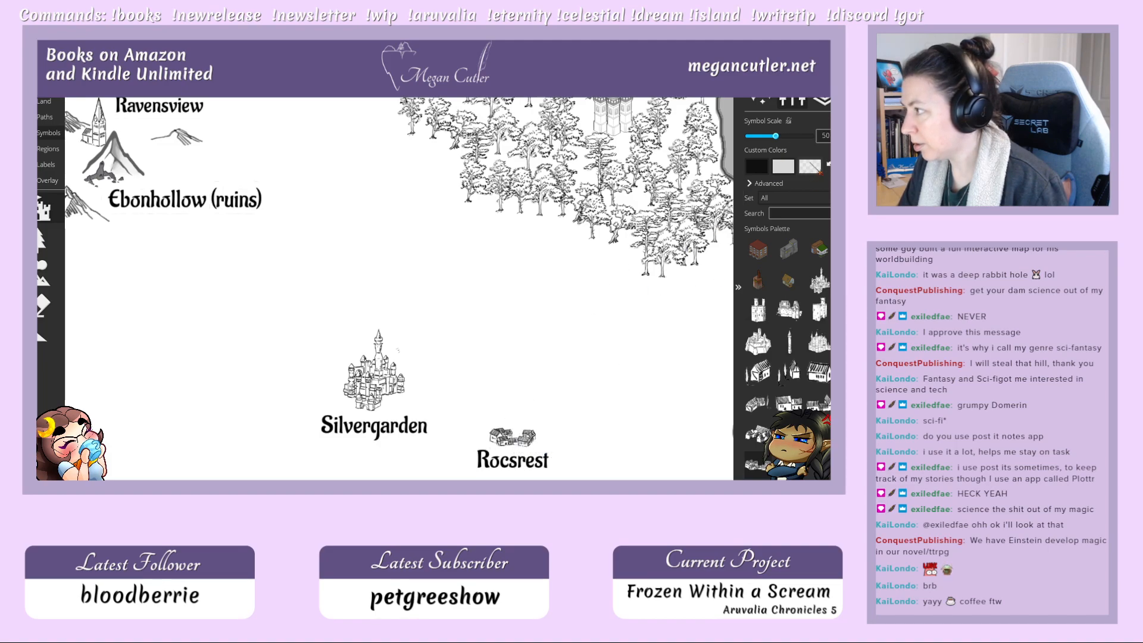
drag(775, 136, 772, 135)
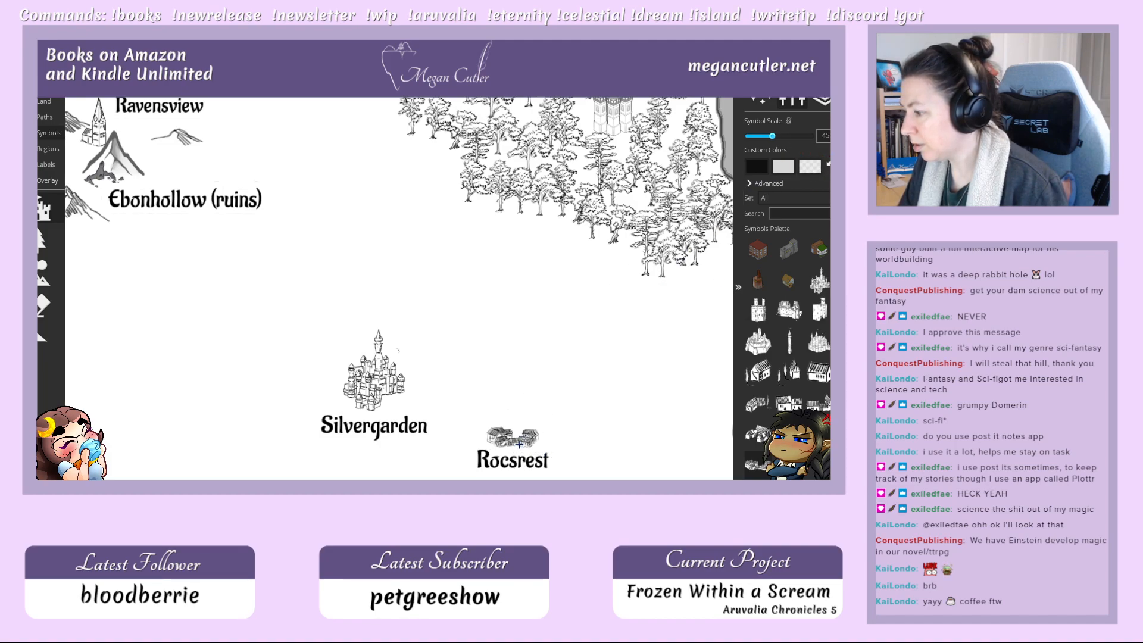
drag(772, 135, 769, 136)
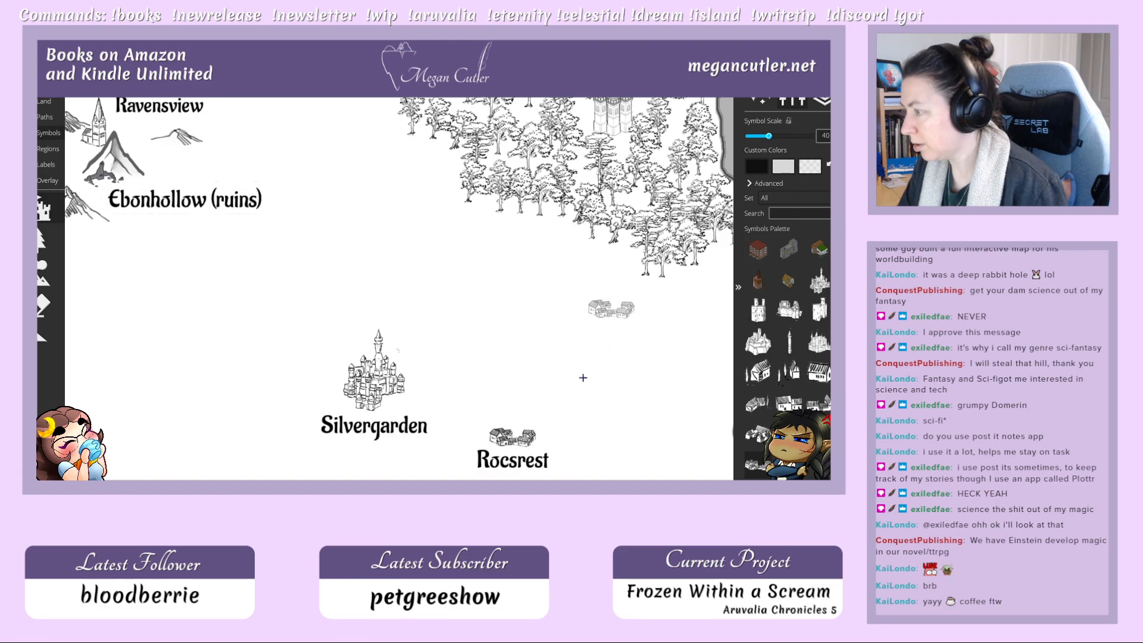
click(514, 446)
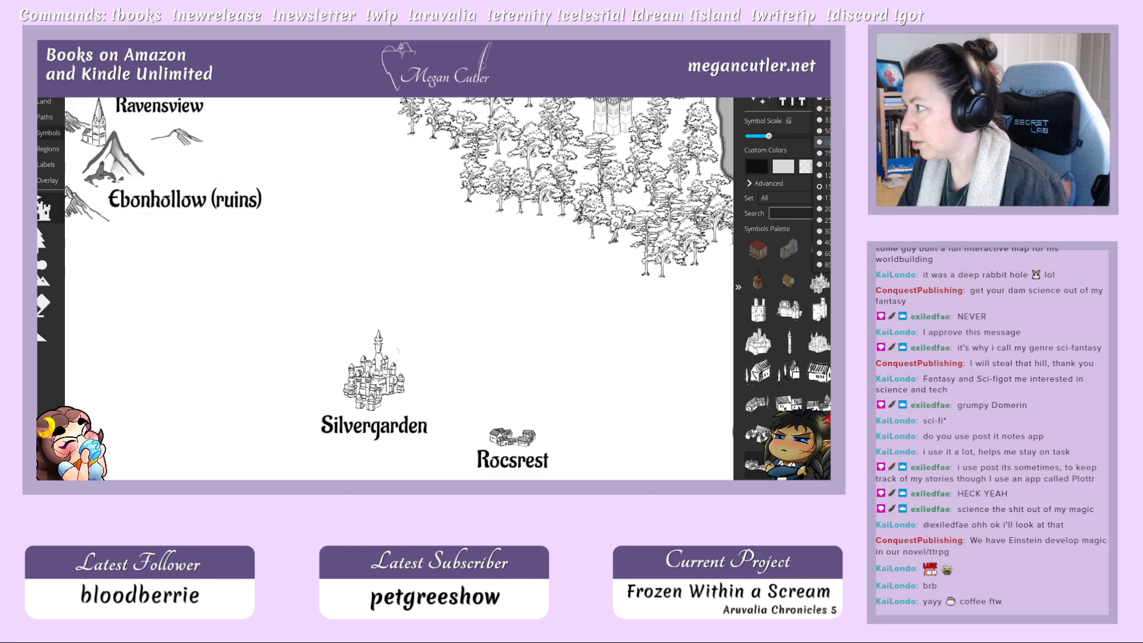
Step: Place a village symbol just northeast of the road junction north of Feaylic
scroll(399, 284, down, 3)
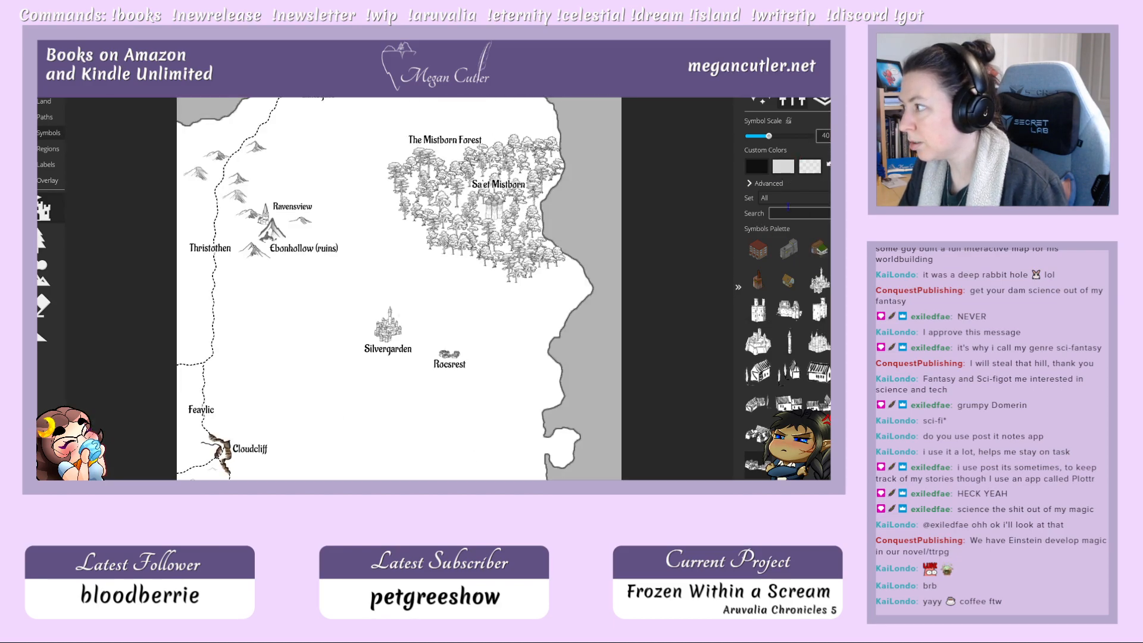
key(space)
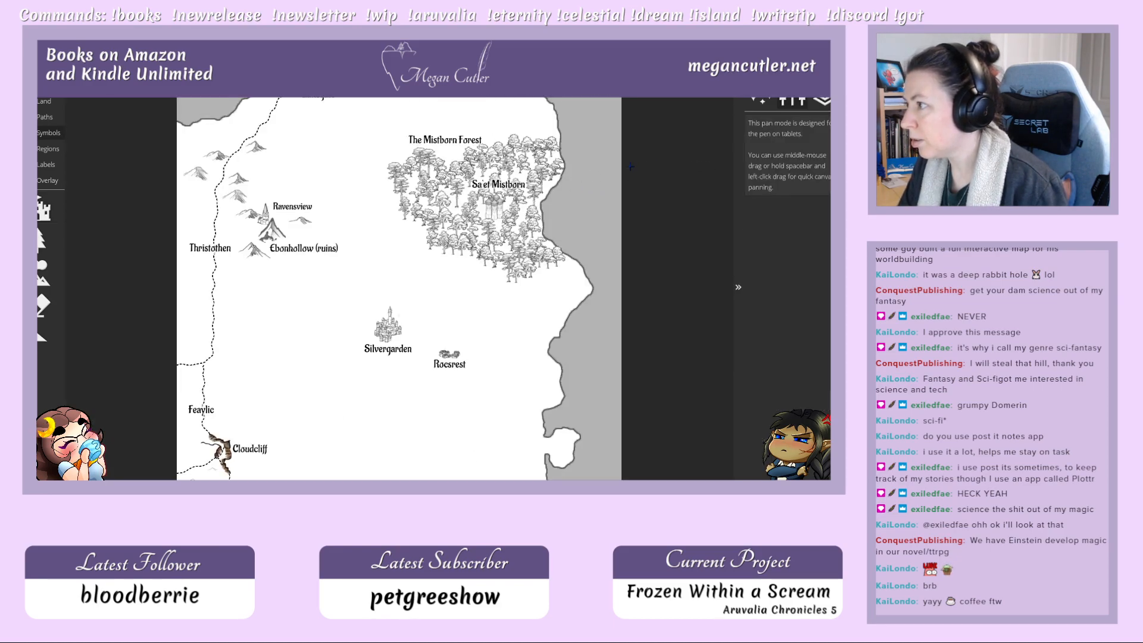
drag(593, 166, 588, 248)
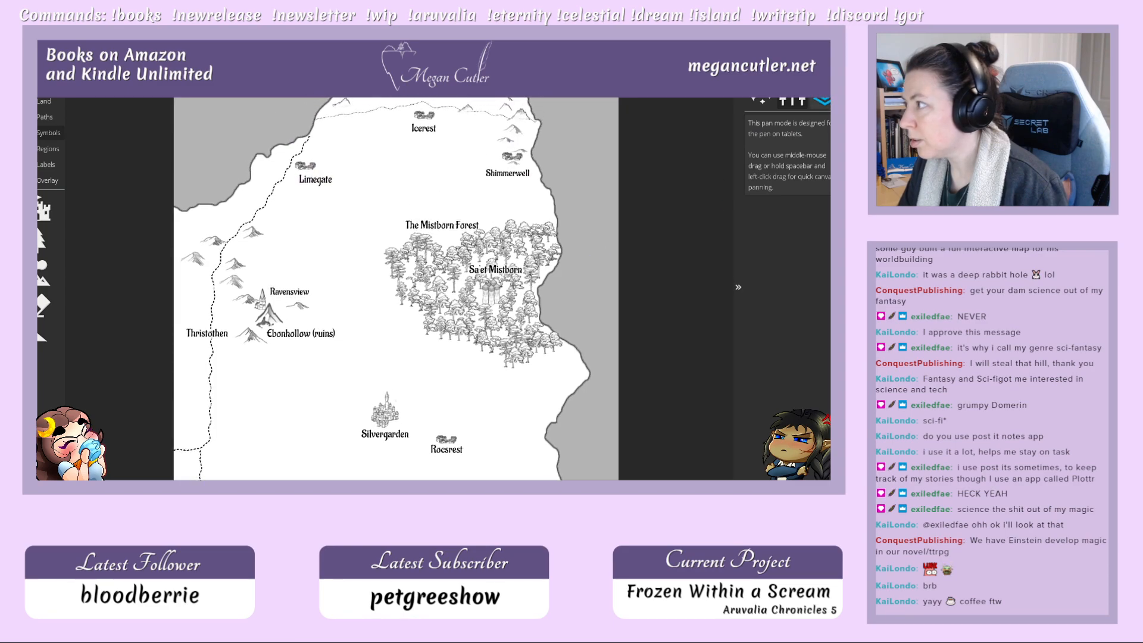
click(42, 208)
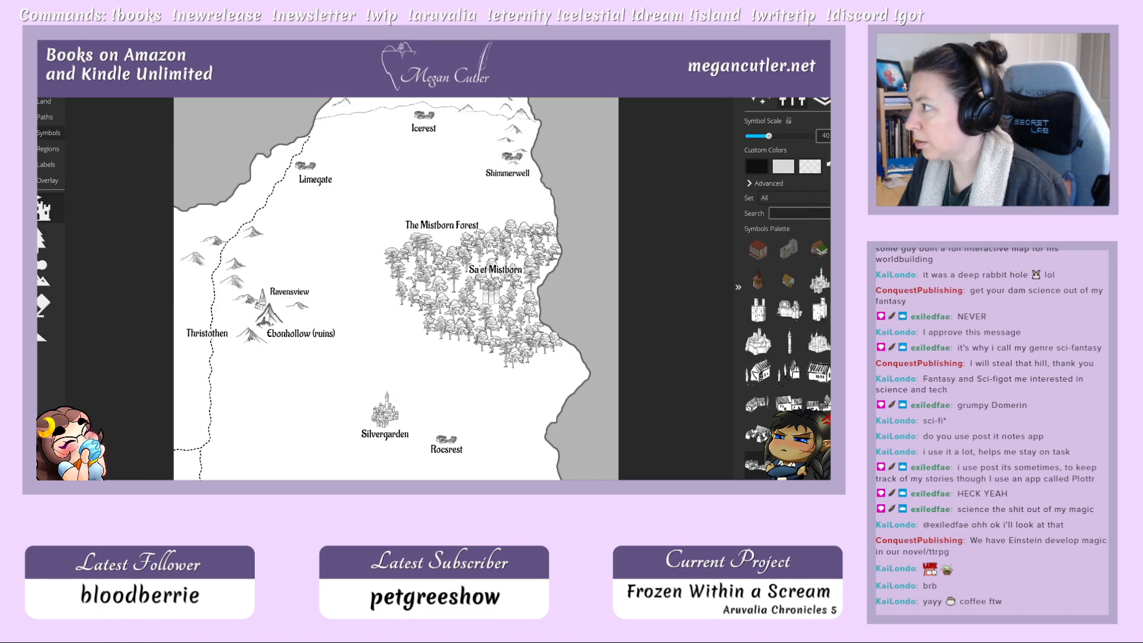
drag(313, 377, 373, 324)
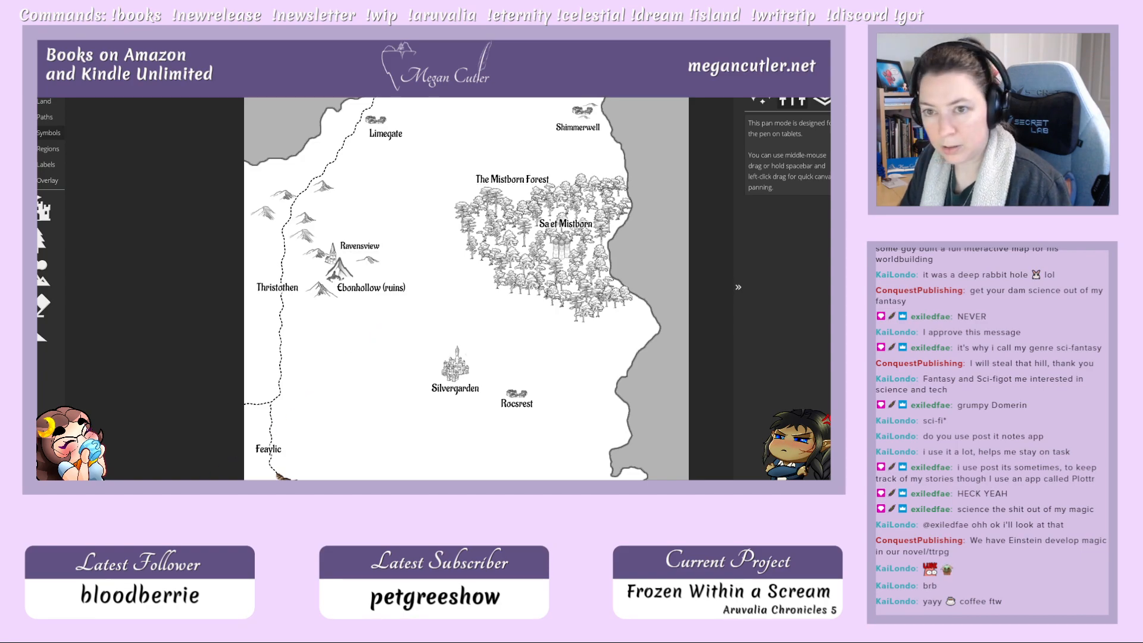
click(44, 210)
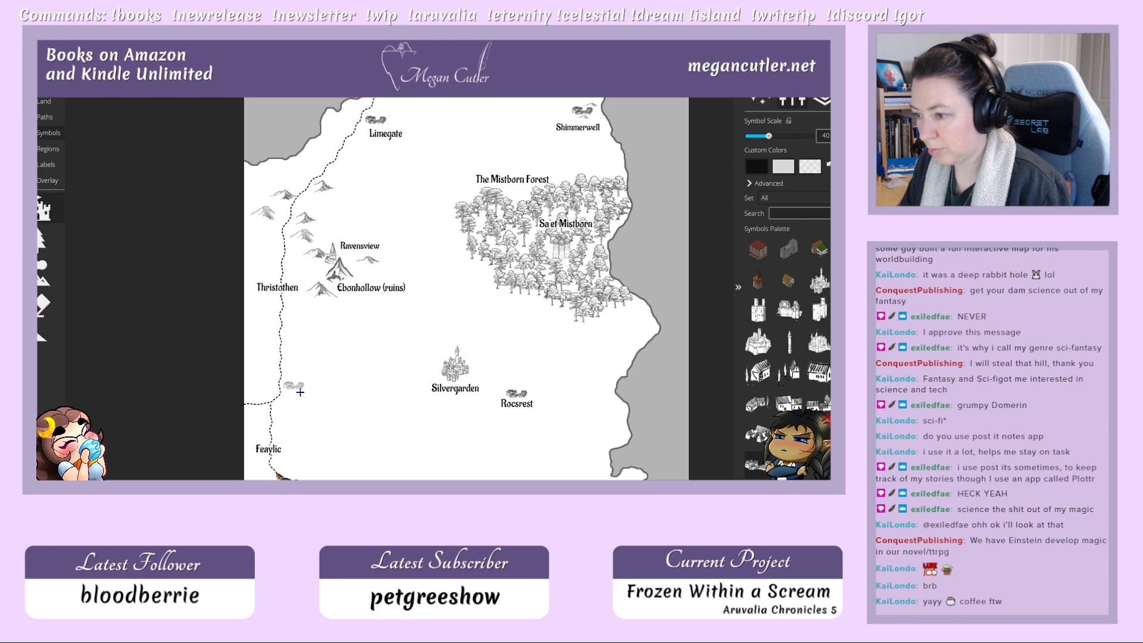
click(300, 392)
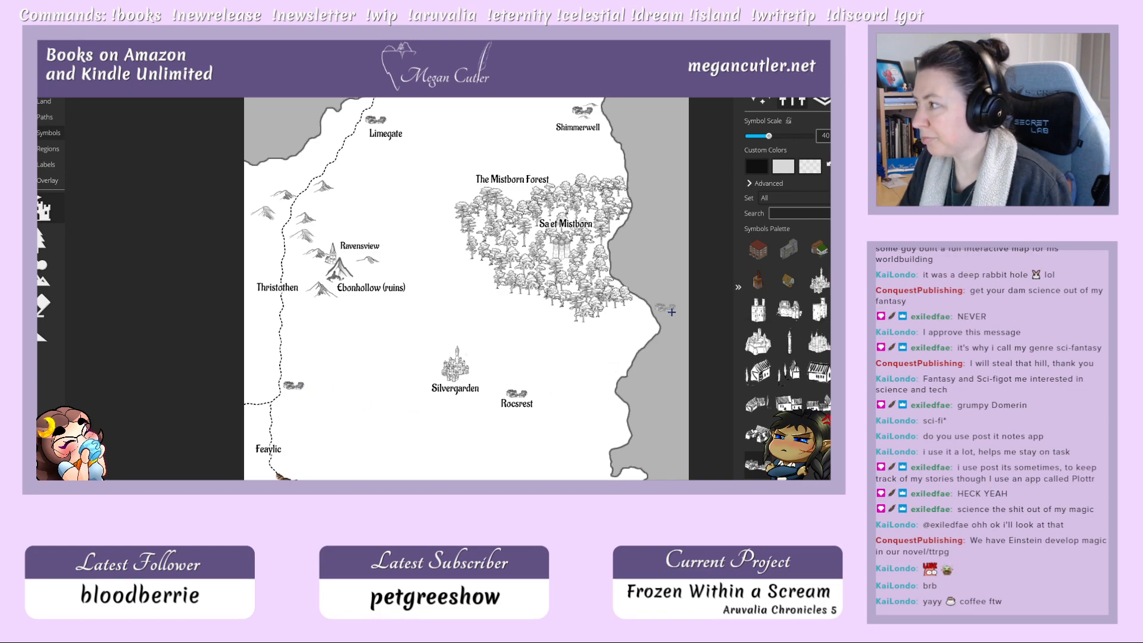
Step: Add a City-preset label at the new village and move it to the open space northeast of the symbol
click(46, 164)
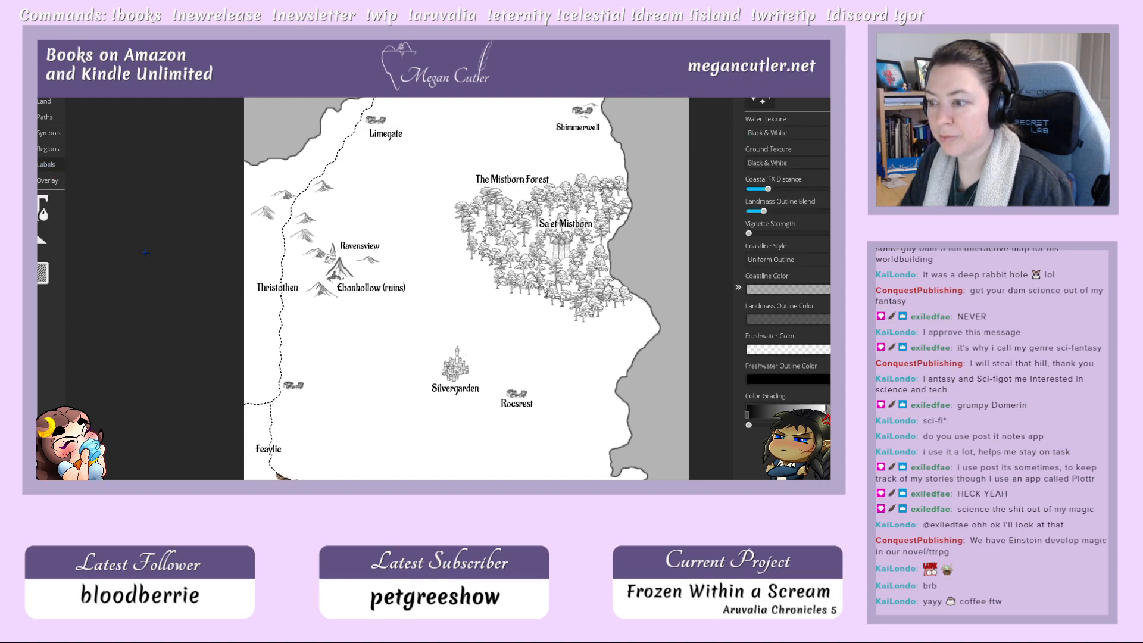
click(49, 207)
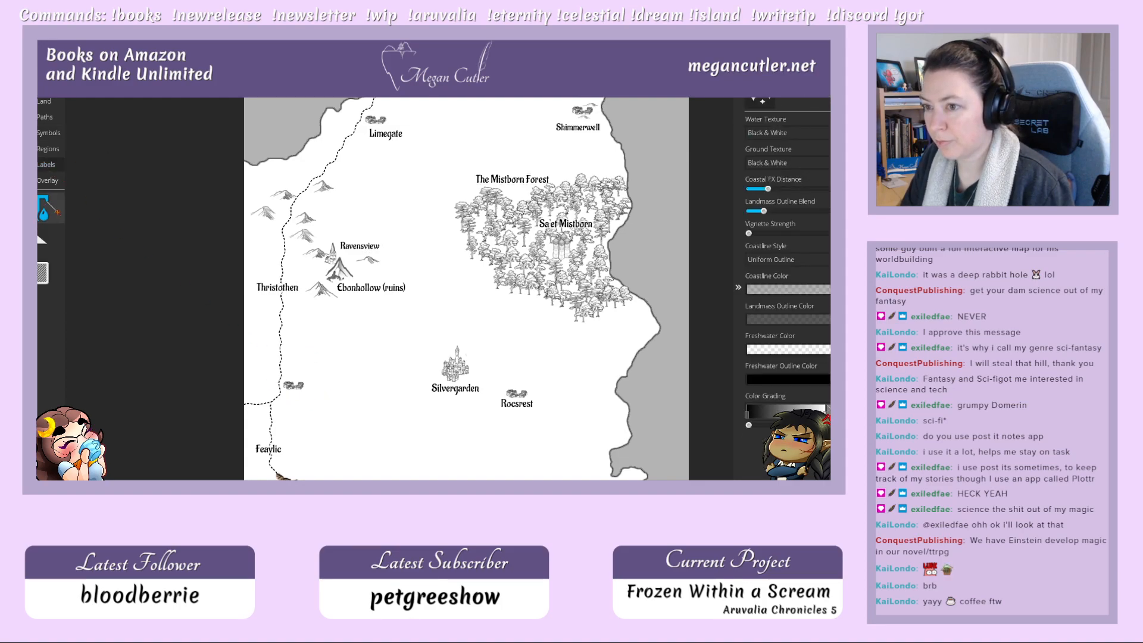
click(293, 394)
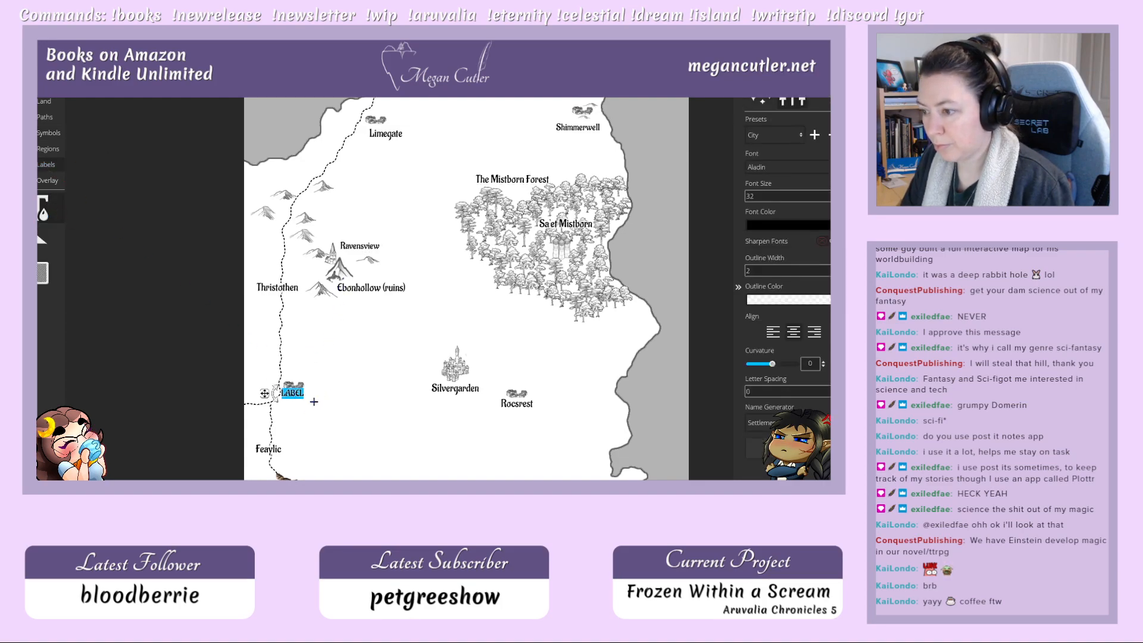
drag(274, 398, 324, 359)
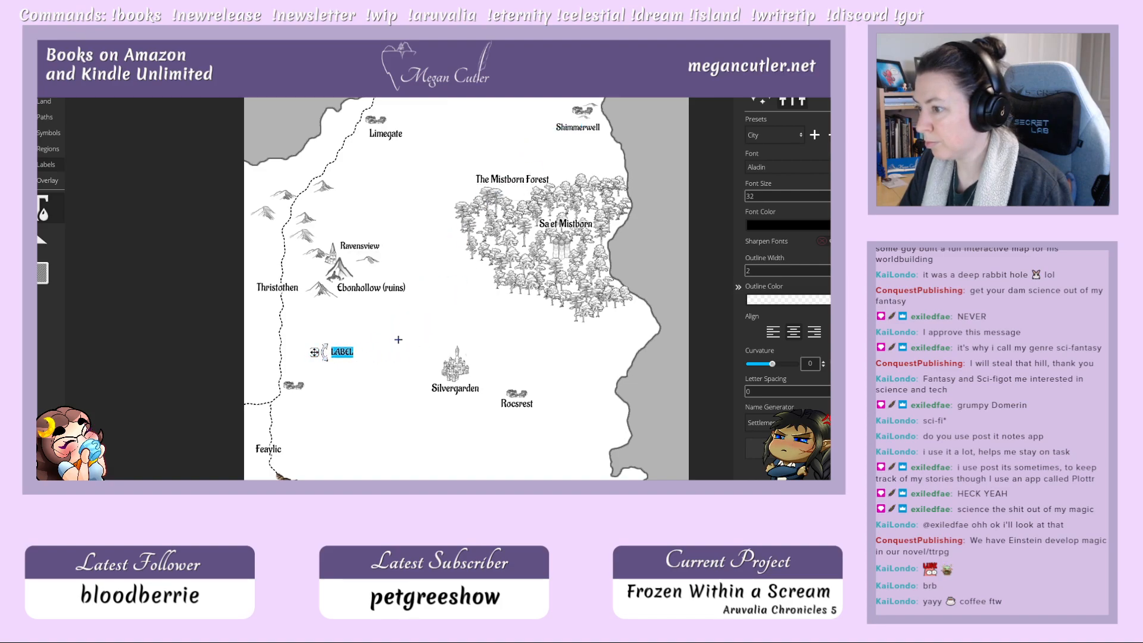
Step: Compare the new label with the Shimmerwell label and set the new label's font size to 36
click(576, 128)
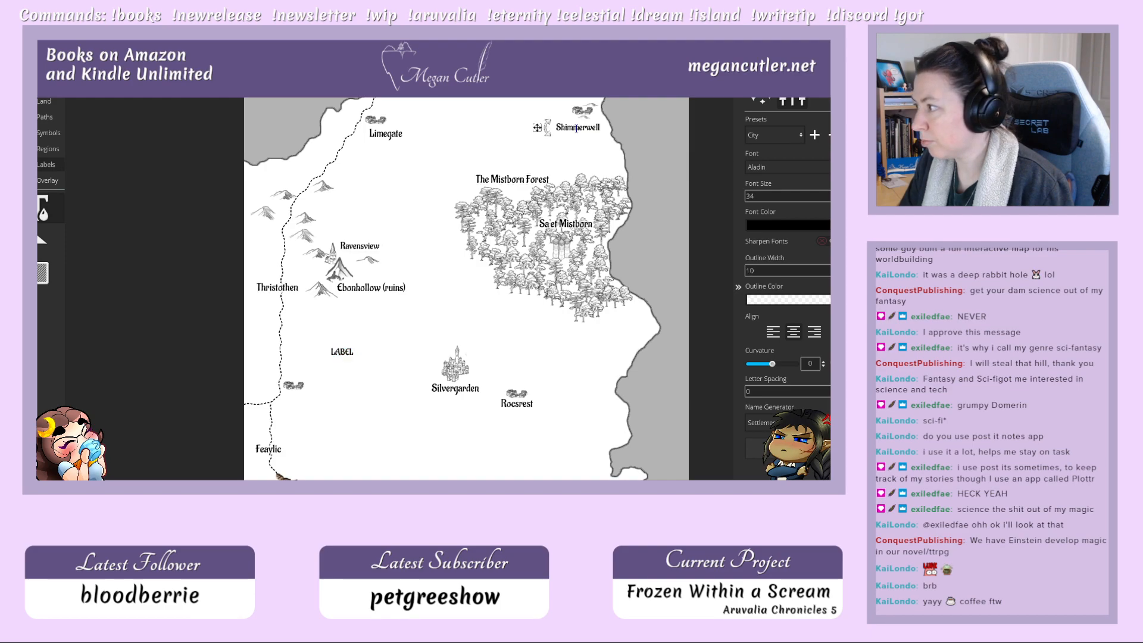
click(343, 351)
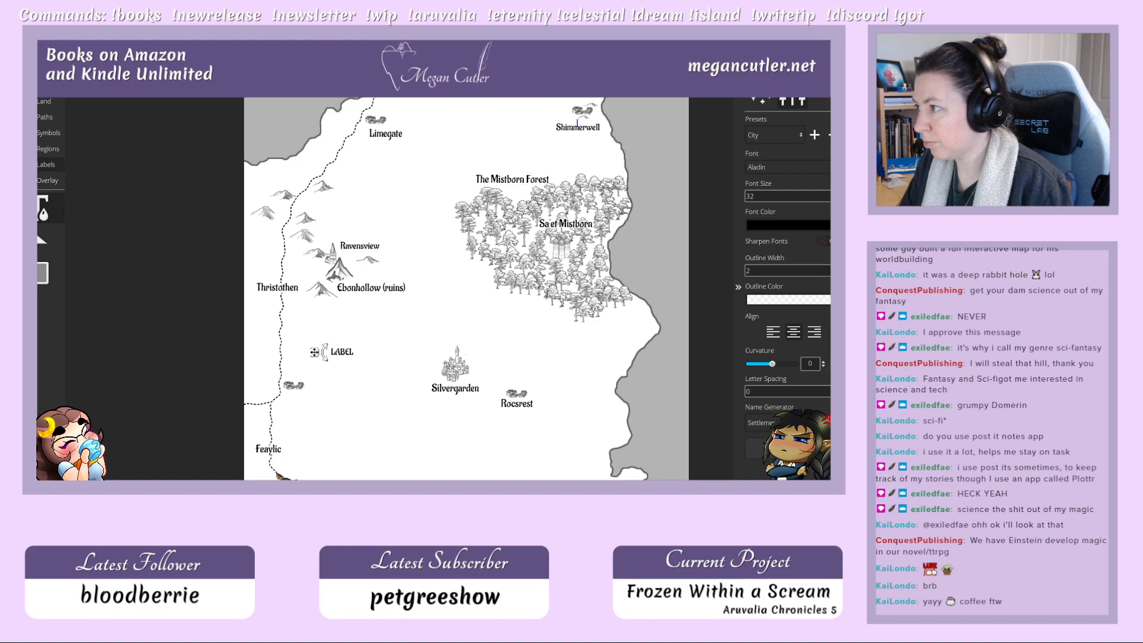
click(574, 126)
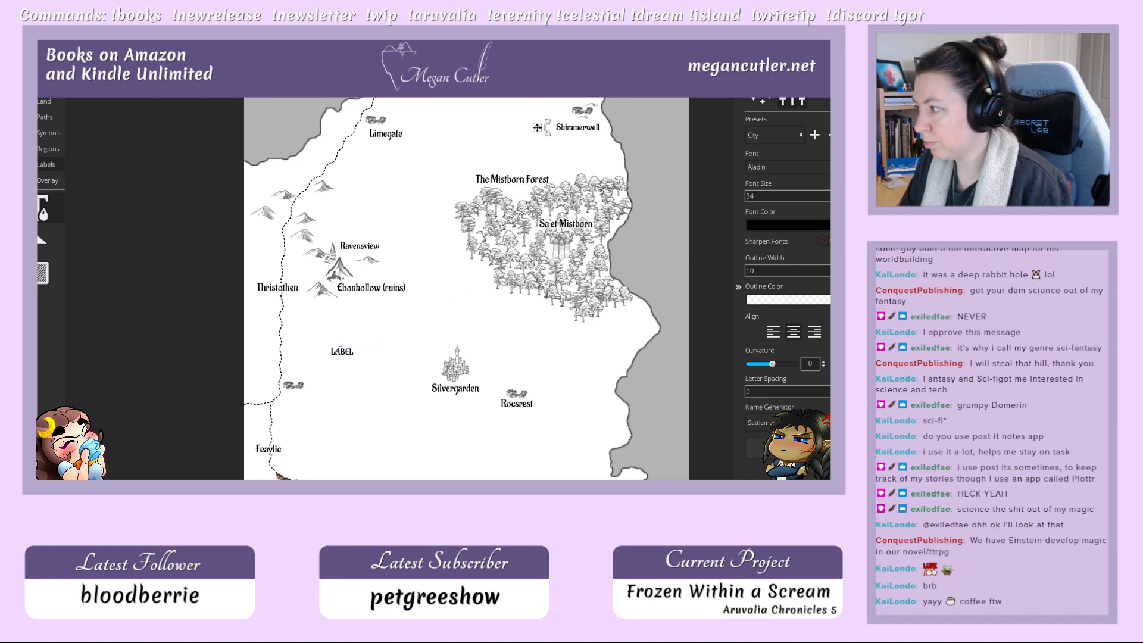
click(341, 351)
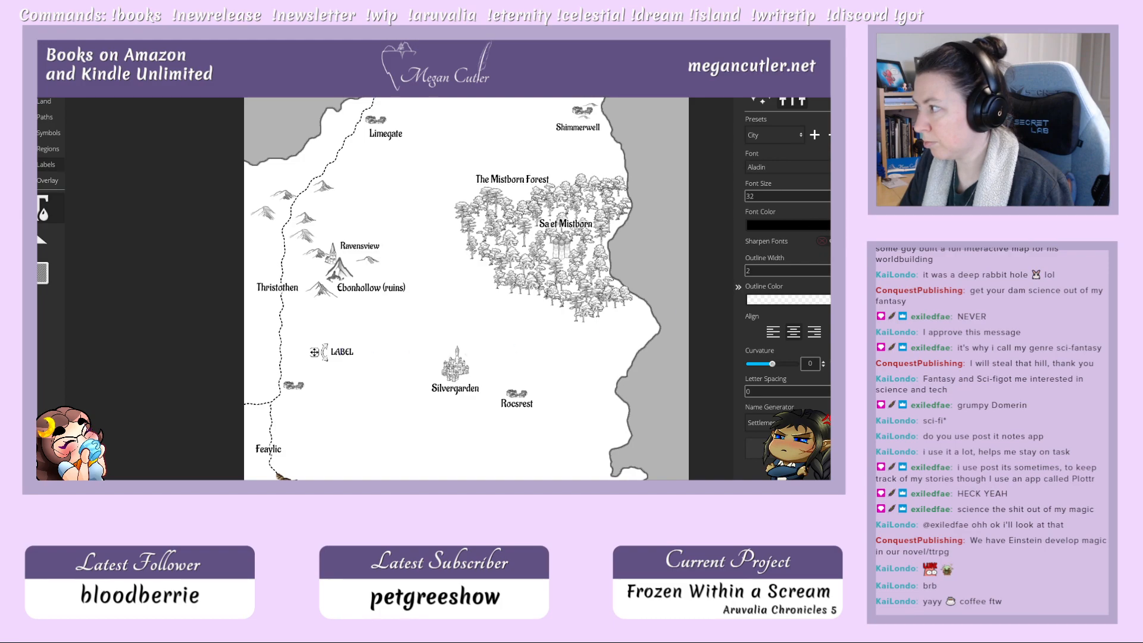
click(827, 192)
click(828, 193)
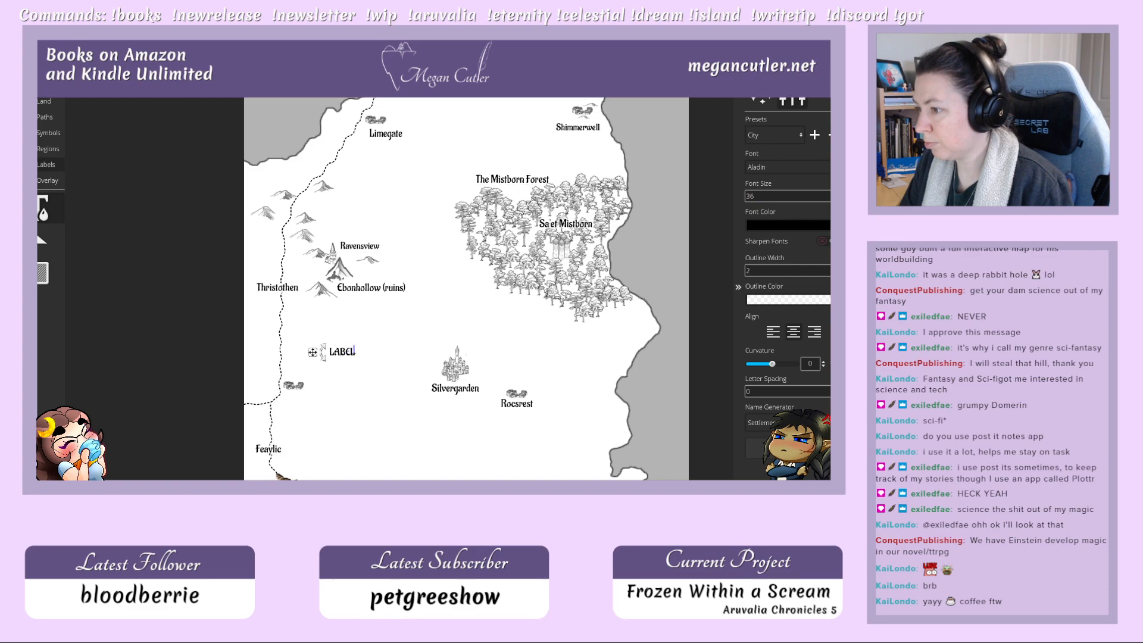
Step: Replace the new label's placeholder text with Crystalcross
drag(354, 351, 346, 351)
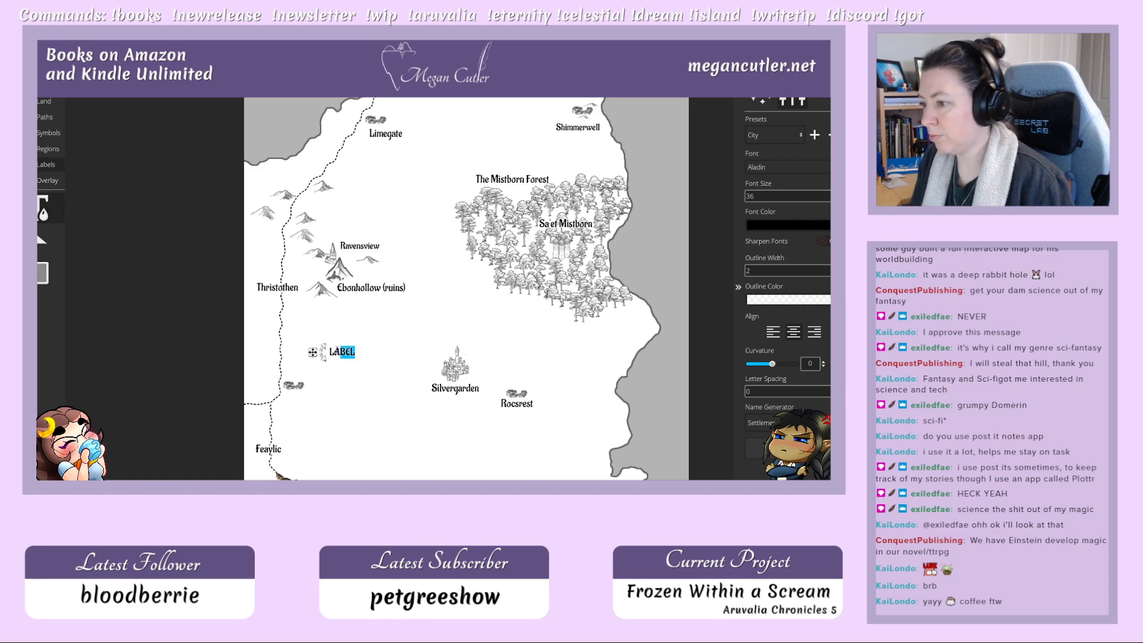
key(BackSpace)
key(BackSpace)
key(BackSpace)
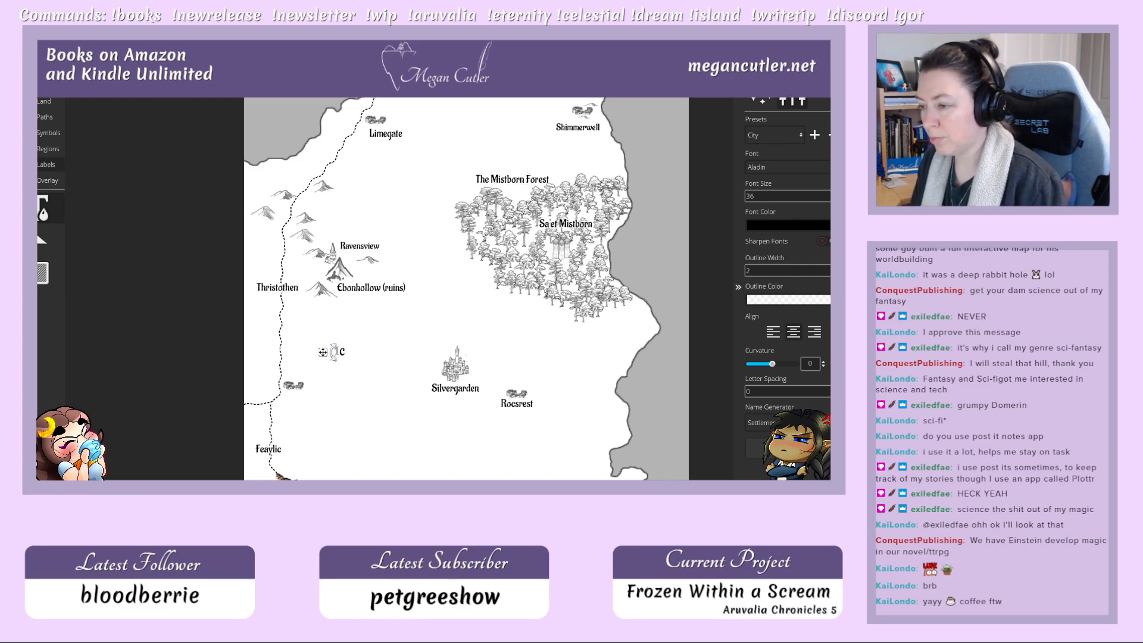
text(CrystalCross)
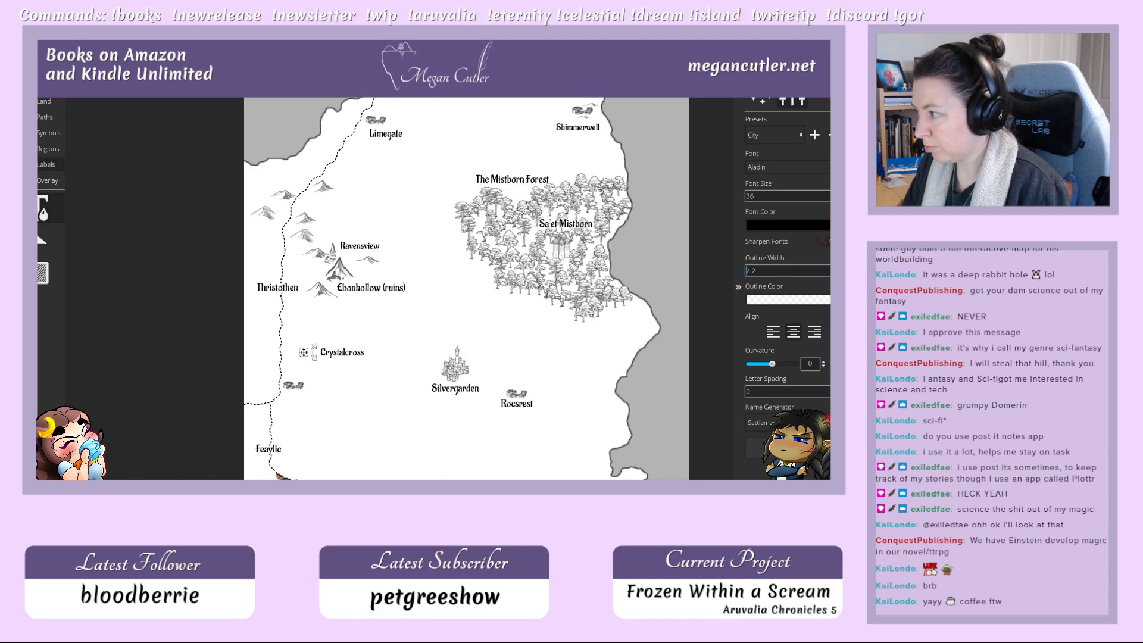
Step: Set the Crystalcross label's outline width to 10 and move it just beneath the new village symbol
text(10)
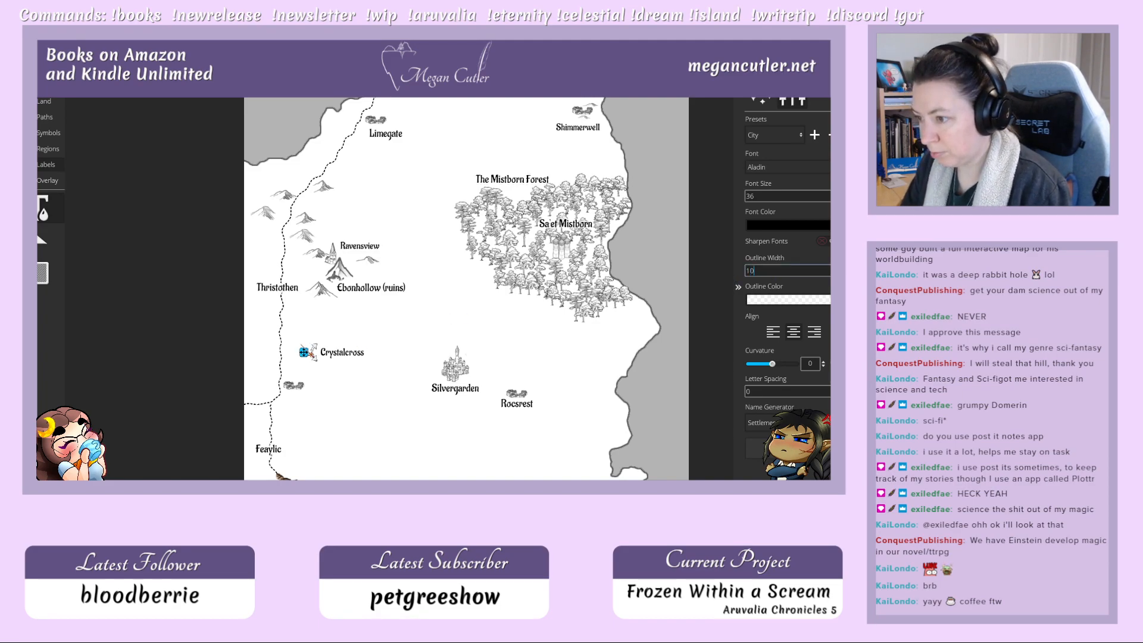
drag(304, 352, 276, 401)
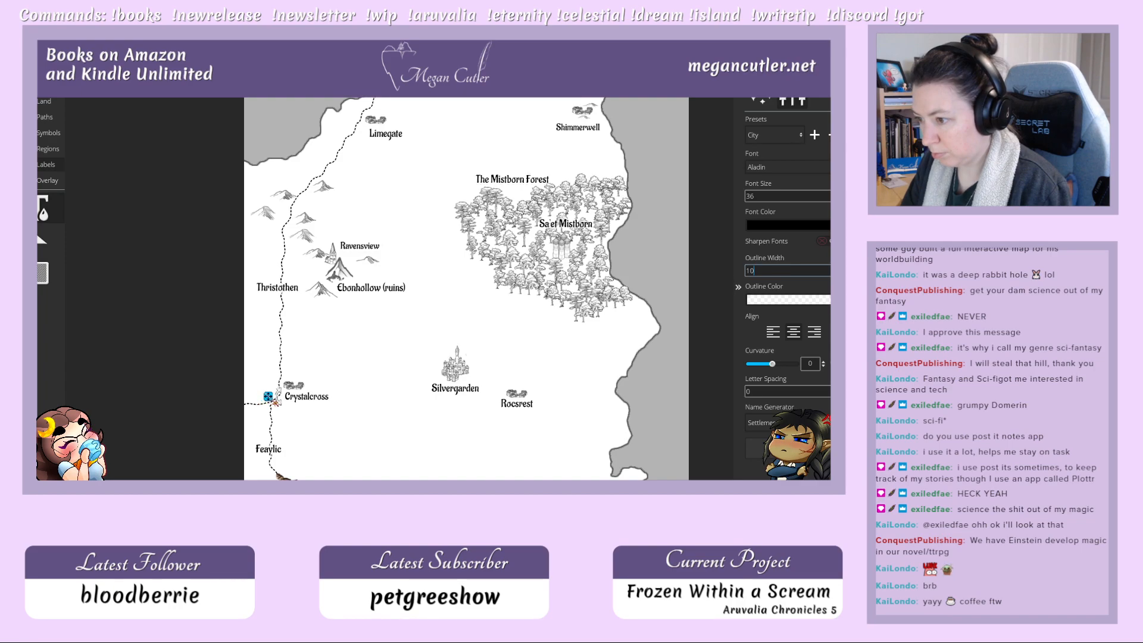
click(248, 377)
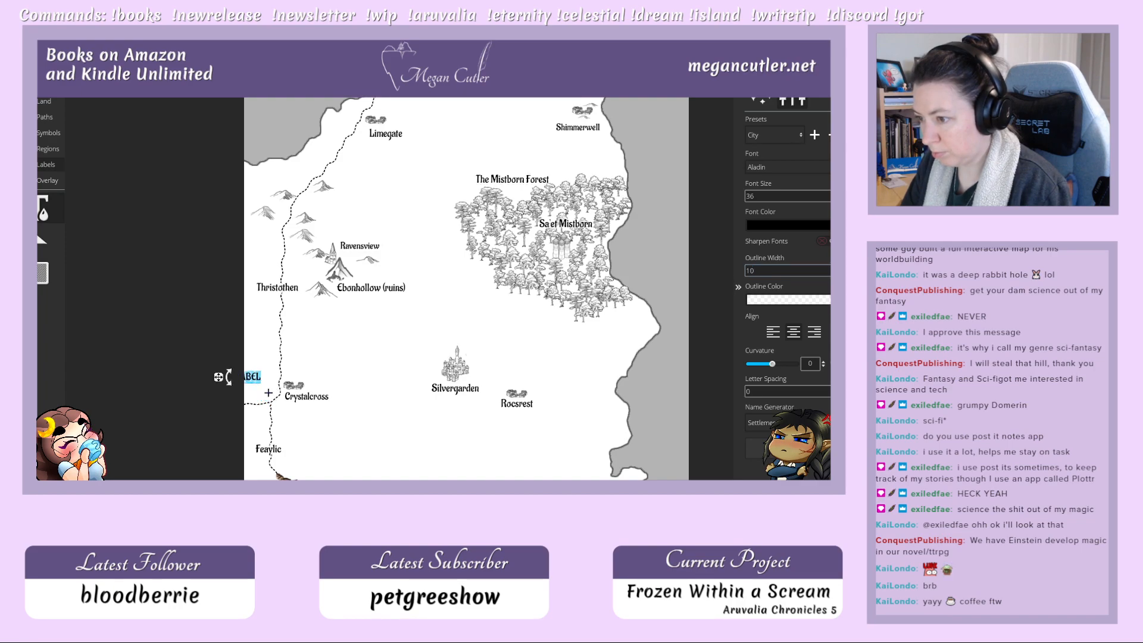
key(BackSpace)
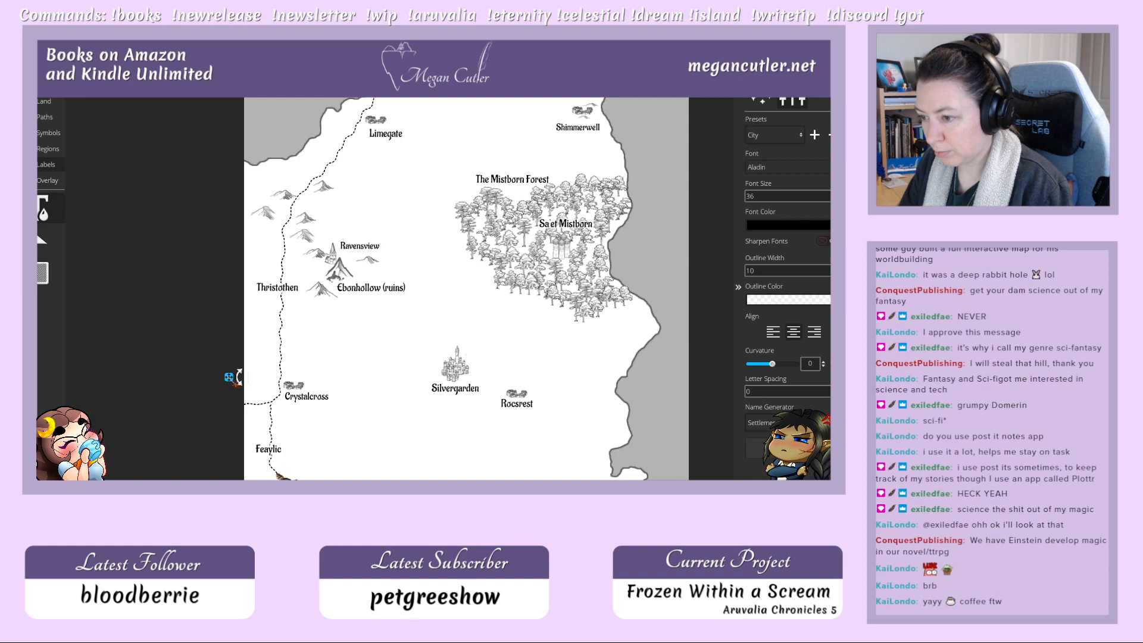
drag(229, 377, 363, 403)
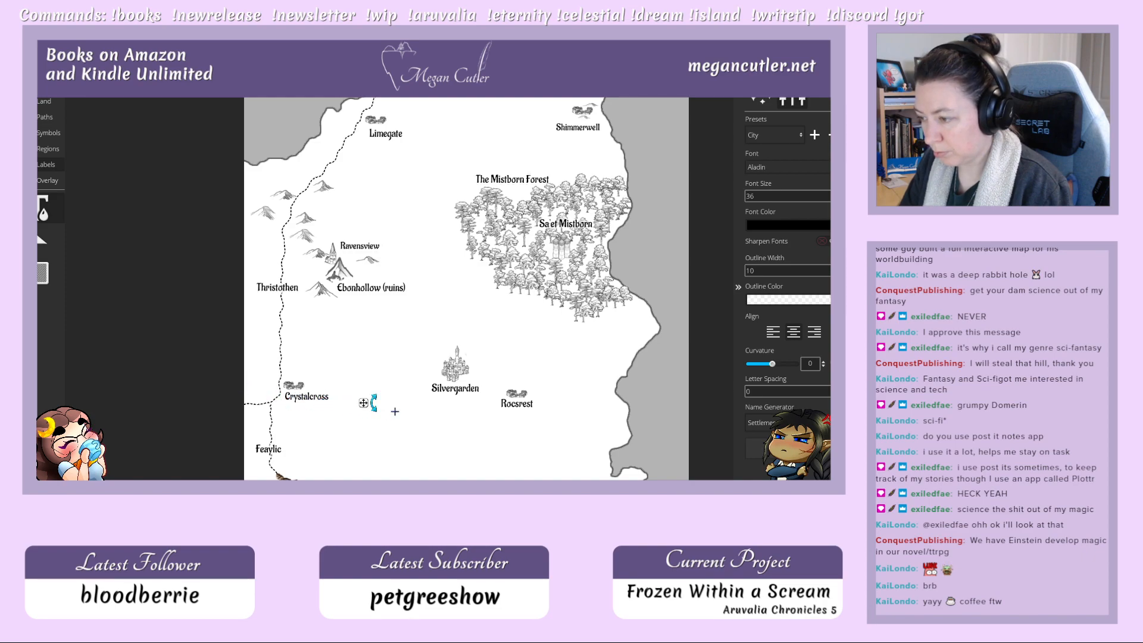
key(space)
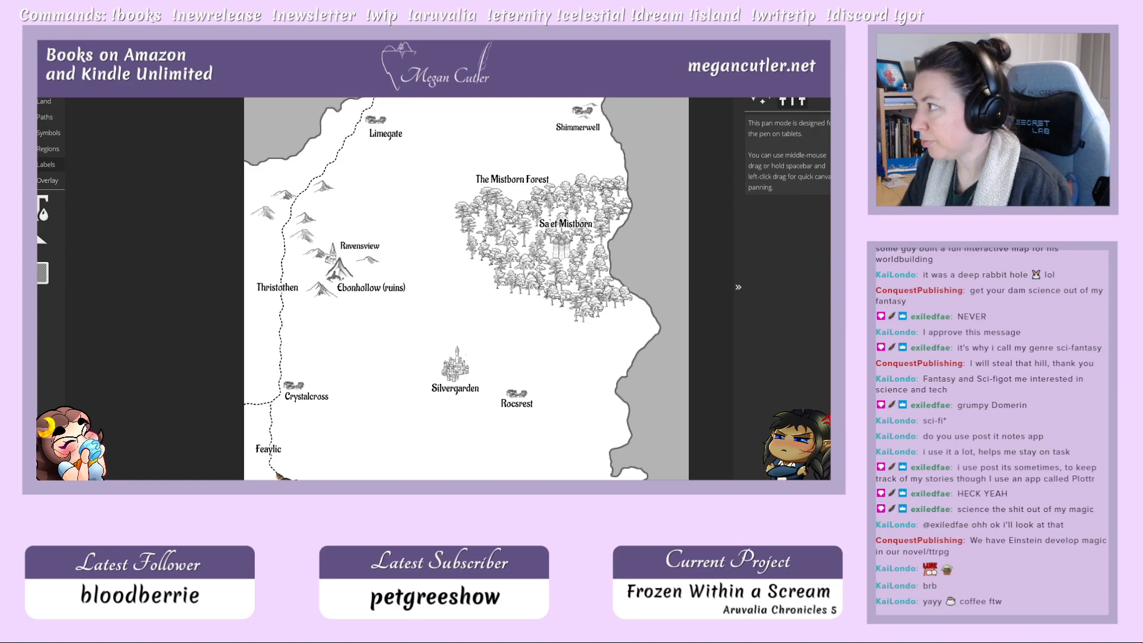
Step: Undo the clearing of the stray label west of Crystalcross and remove that label from the map
click(824, 78)
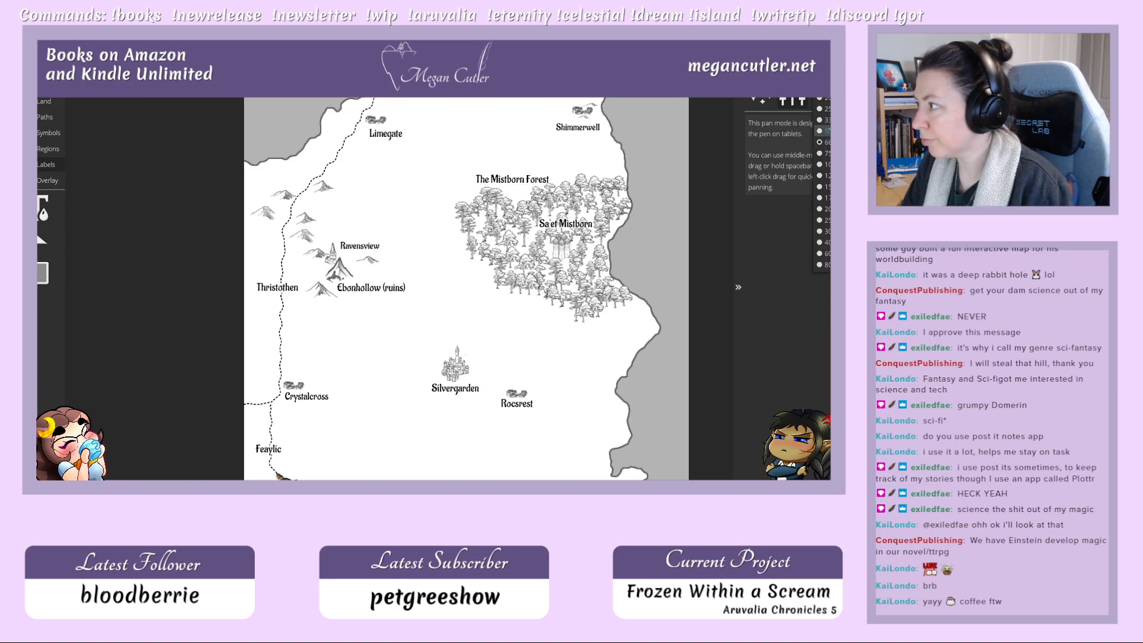
click(824, 130)
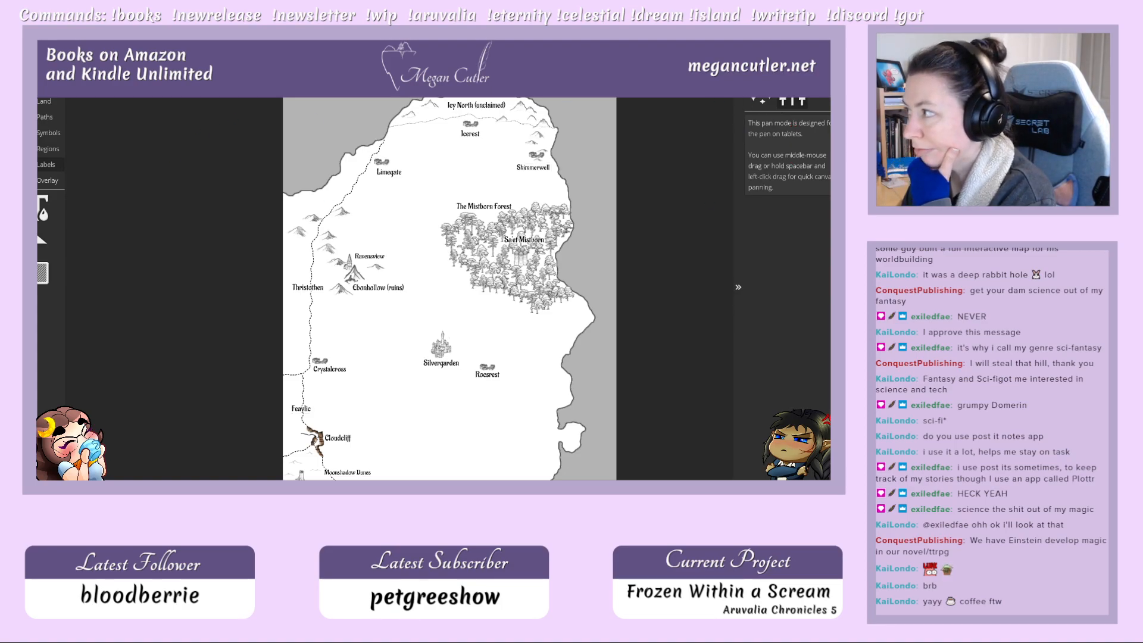
drag(327, 365, 330, 363)
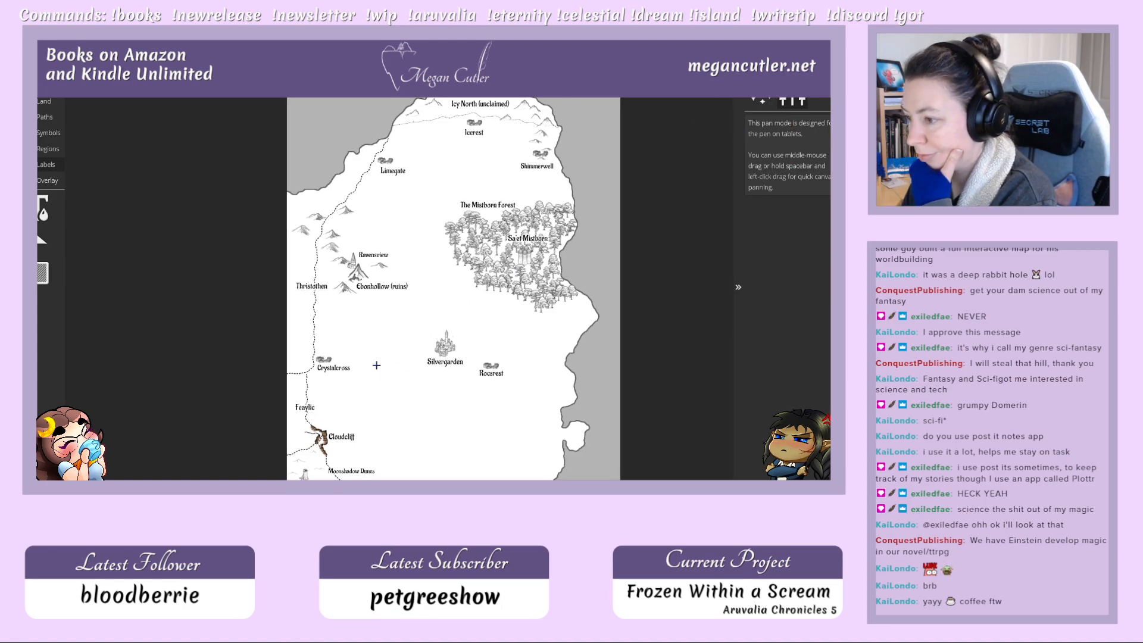
key(ctrl+z)
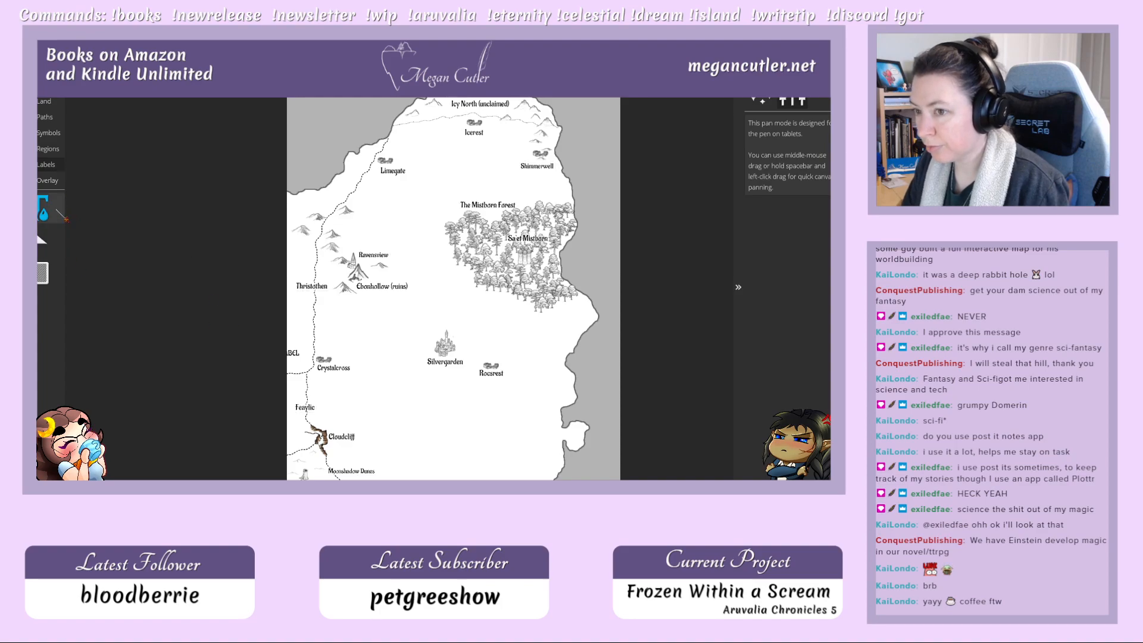
click(45, 208)
click(290, 353)
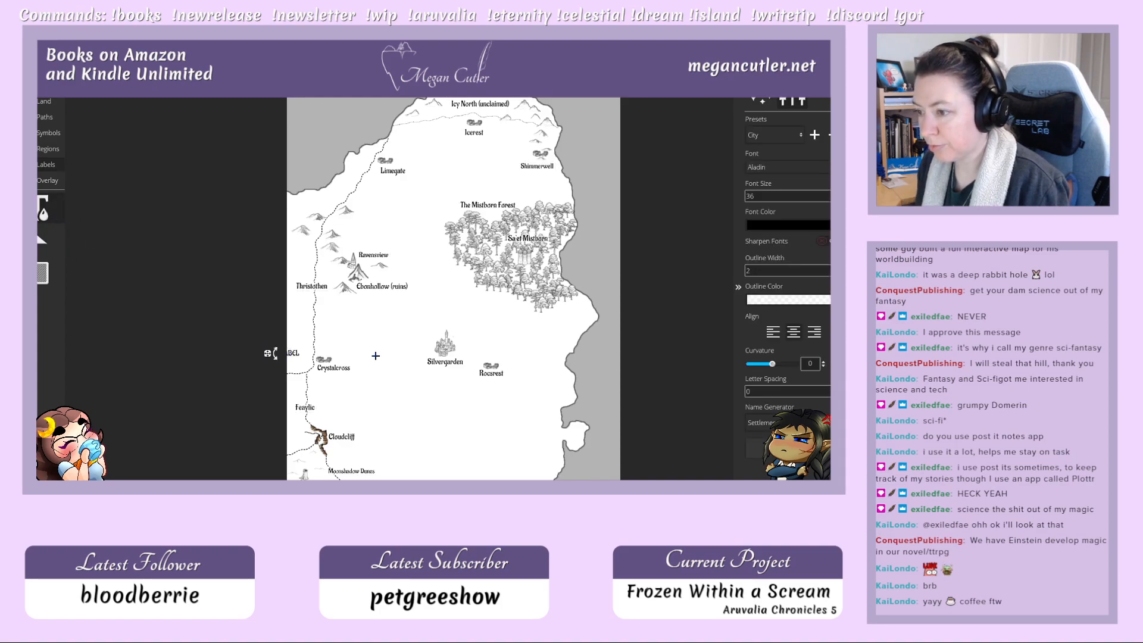
drag(267, 353, 276, 353)
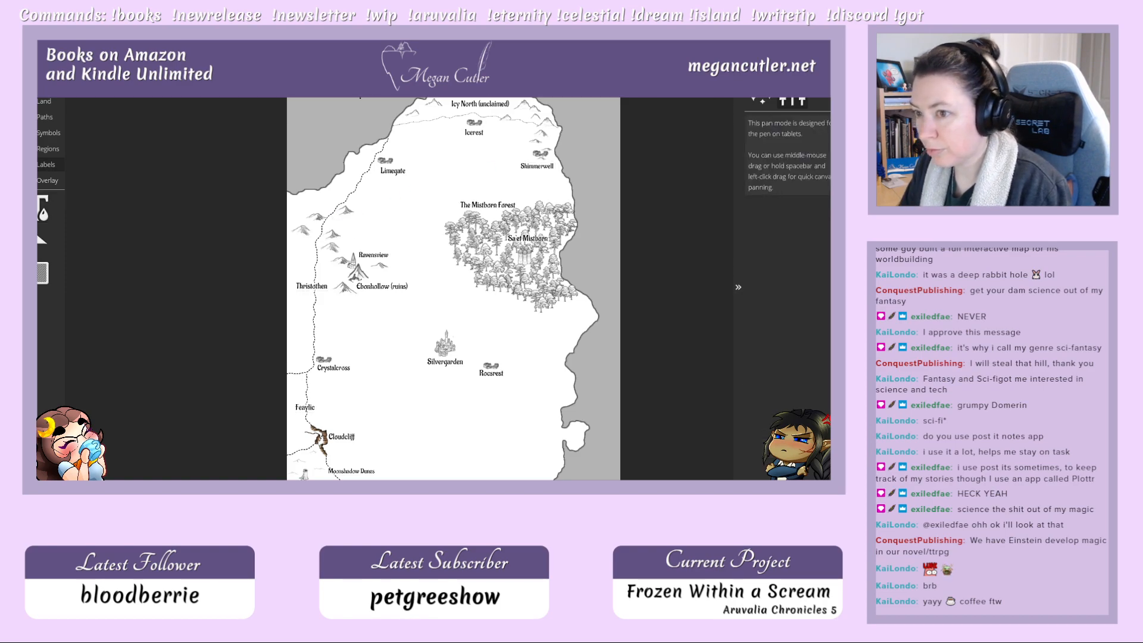
Step: Move the Crystalcross village symbol slightly north, away from the road junction
click(49, 132)
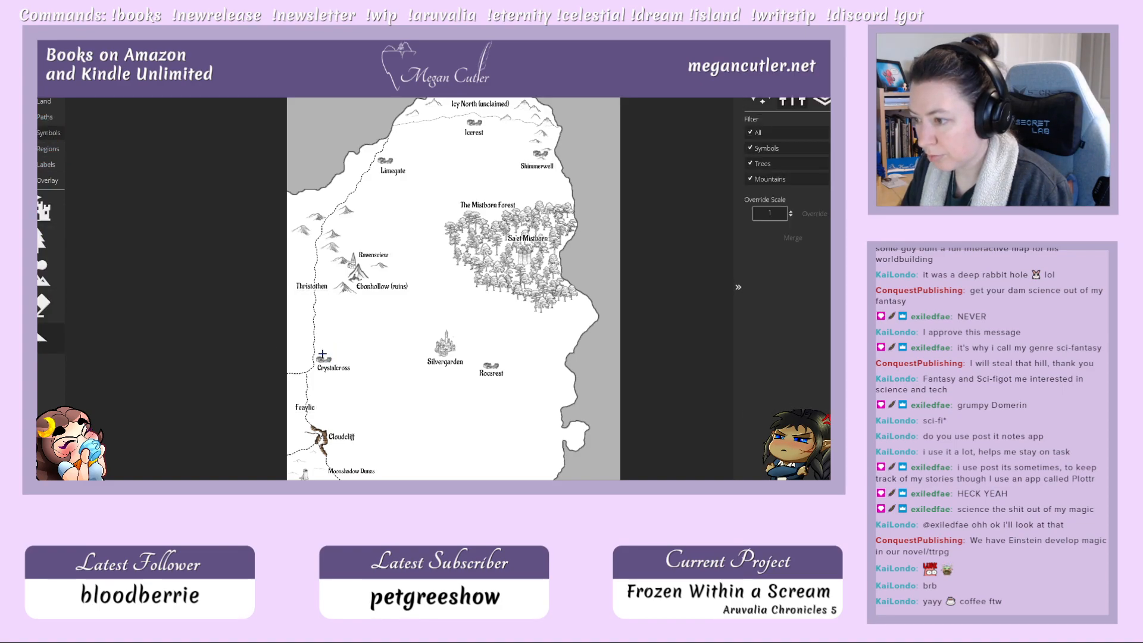
drag(301, 344, 370, 387)
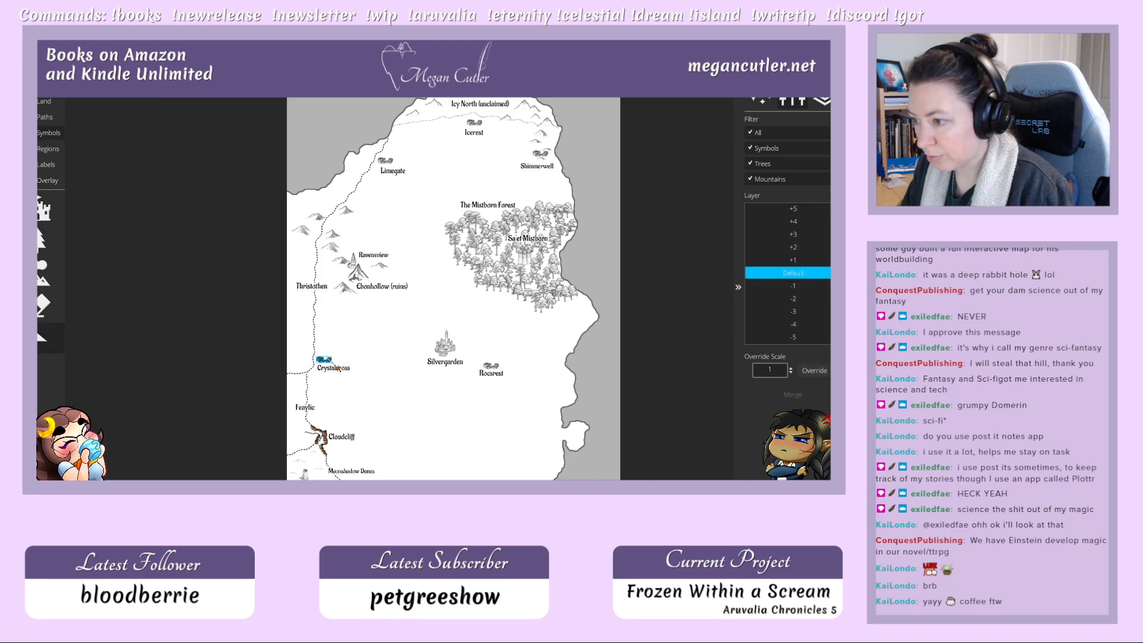
drag(326, 359, 328, 345)
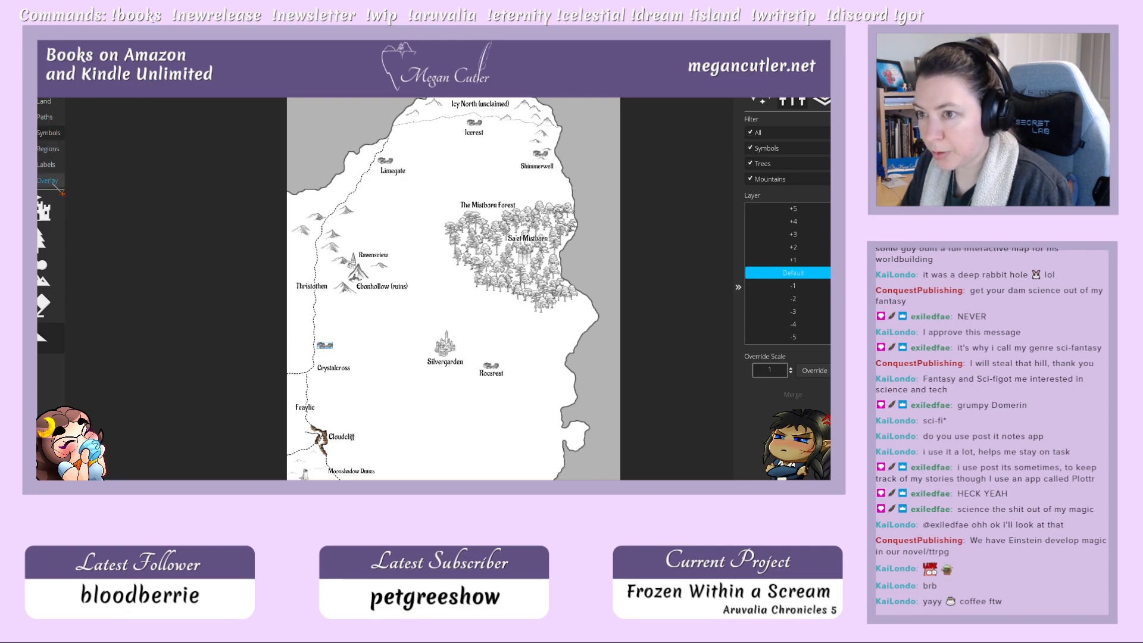
Step: Move the Crystalcross label north so it sits directly beneath its village symbol
click(59, 180)
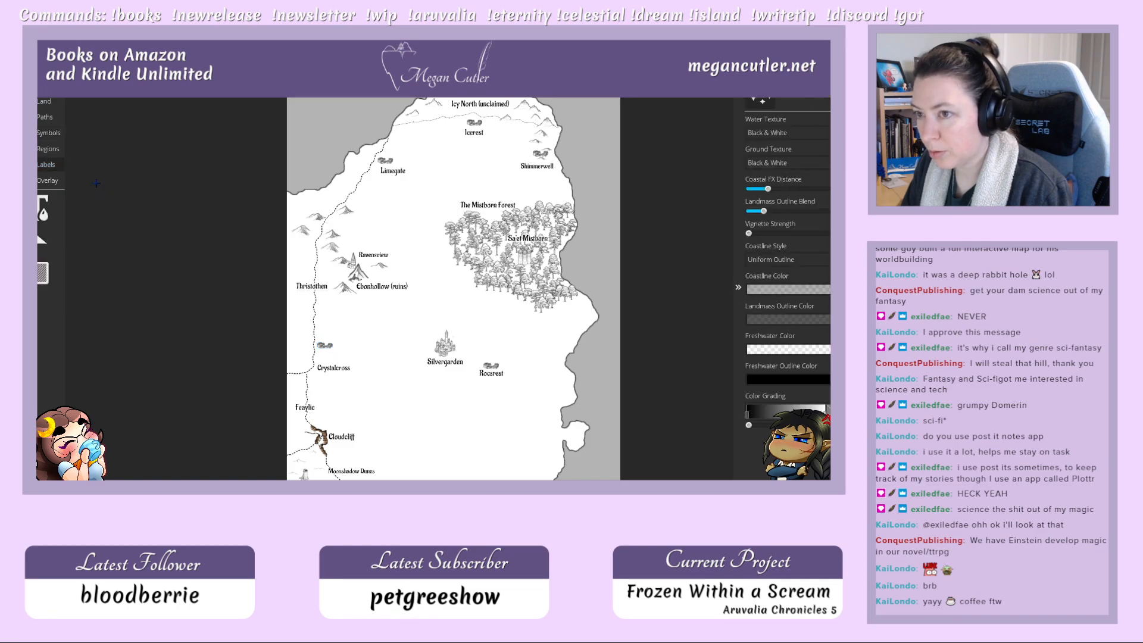
click(50, 239)
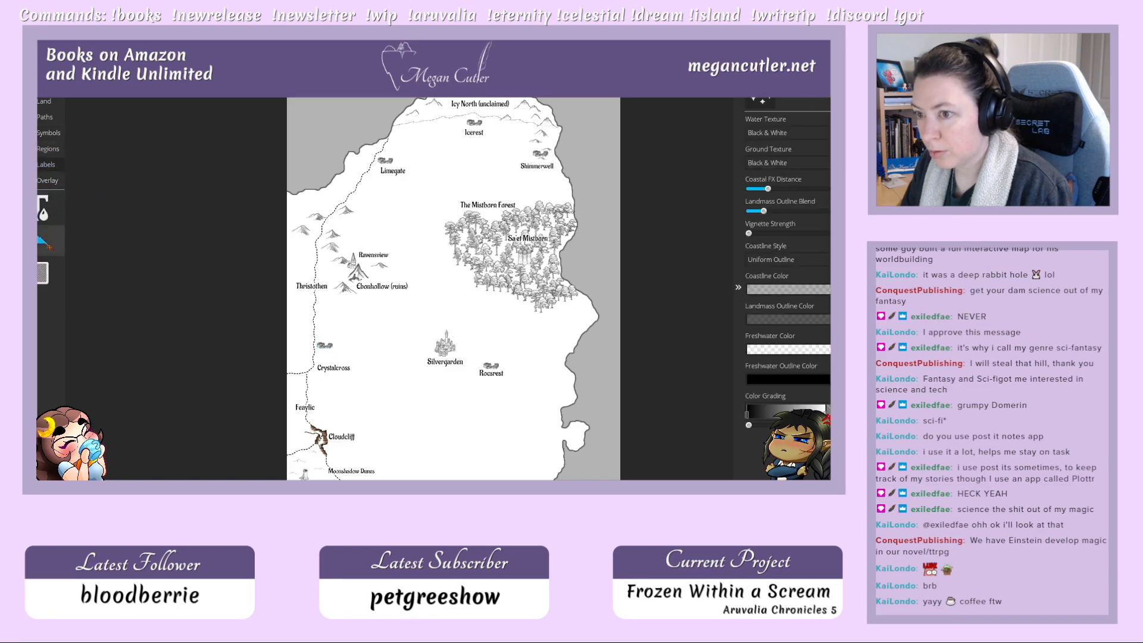
click(335, 366)
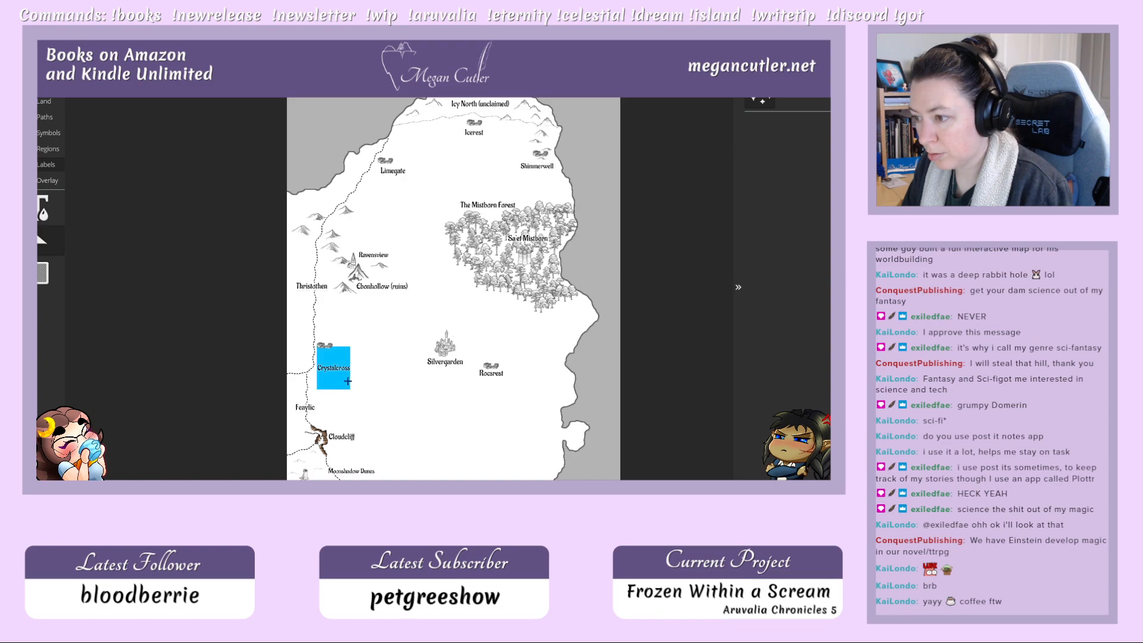
drag(338, 372, 331, 353)
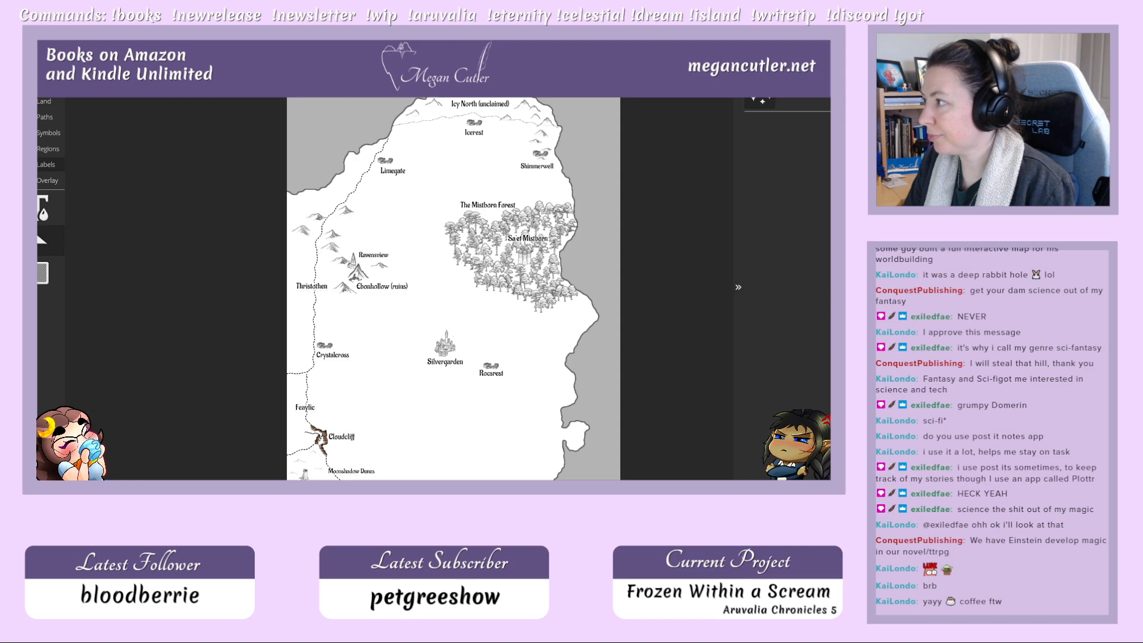
Step: Place a second village symbol at scale 40 just southeast of the road junction, between Crystalcross and Feaylic
key(space)
drag(476, 394, 474, 325)
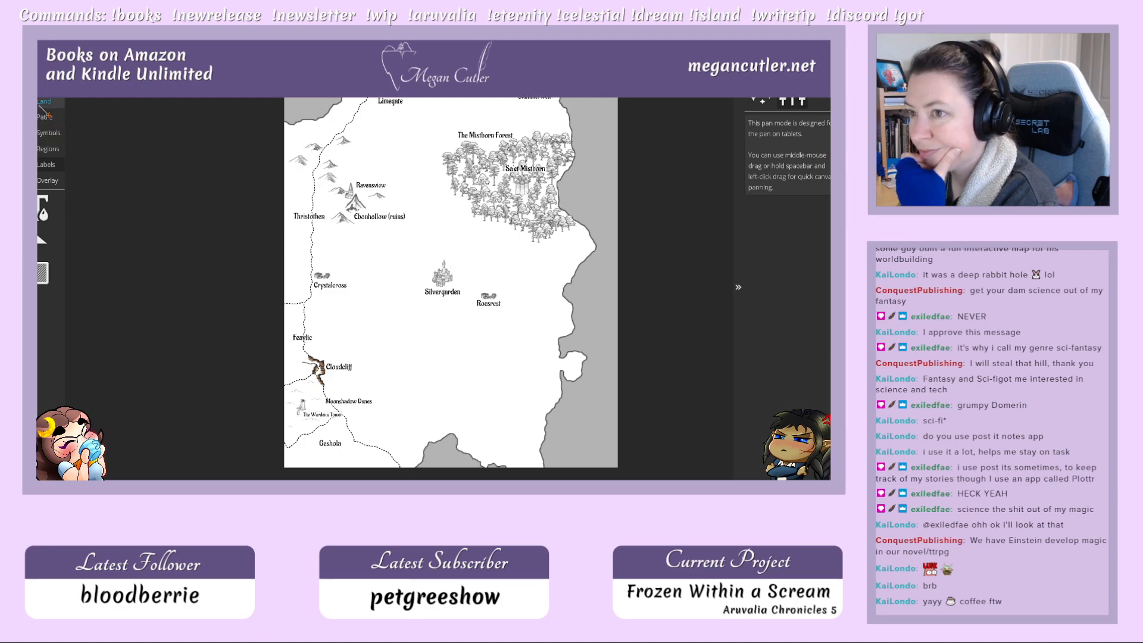
click(45, 133)
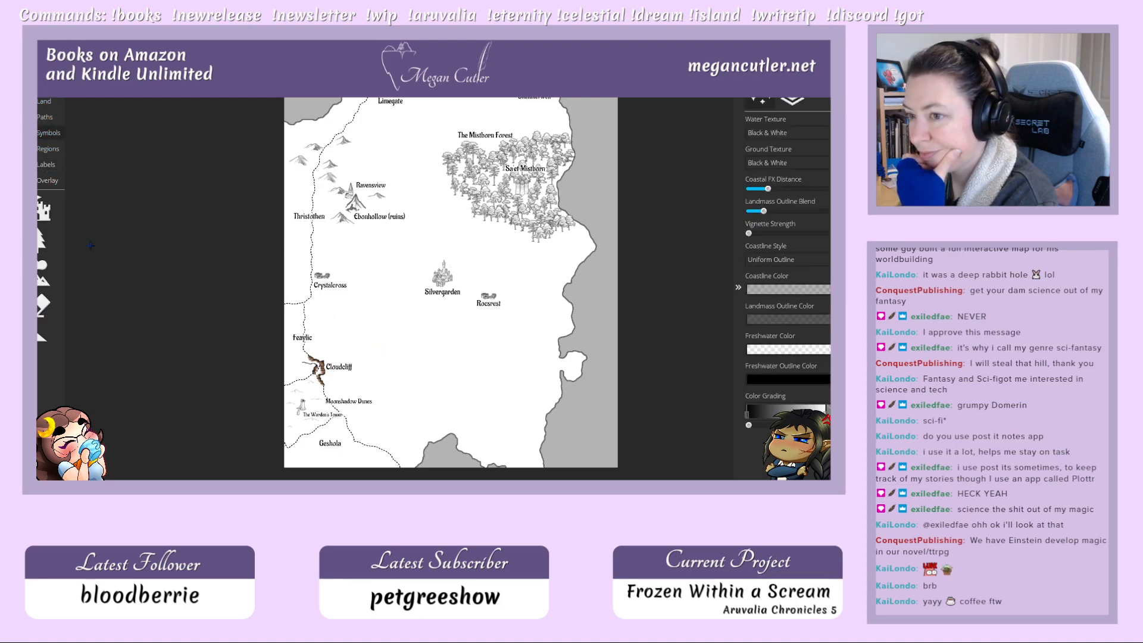
click(43, 209)
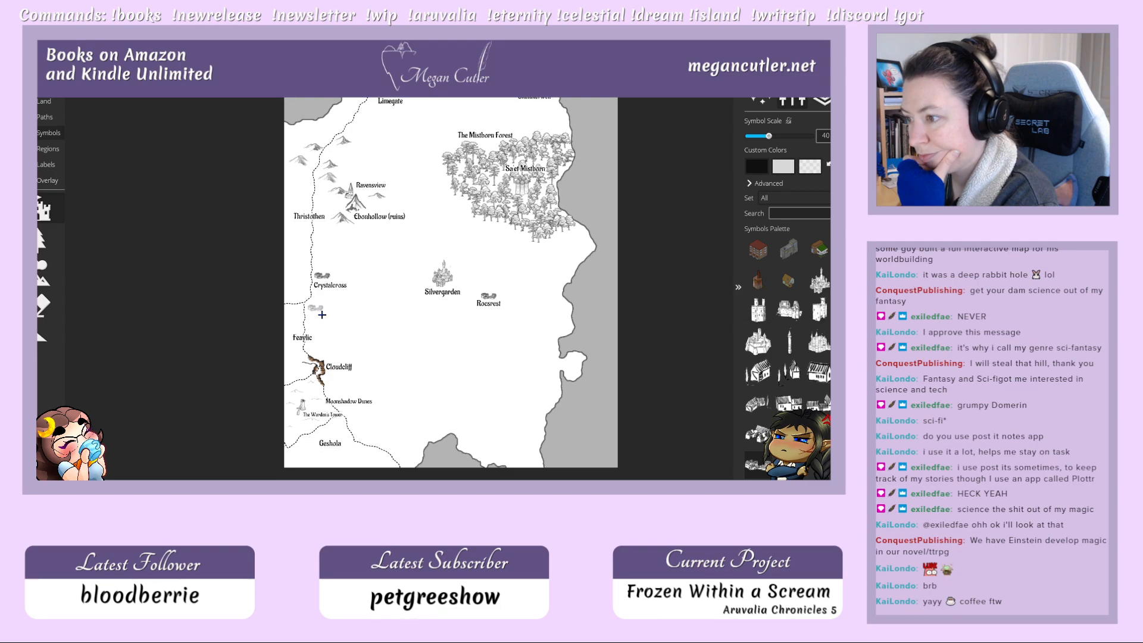
click(322, 314)
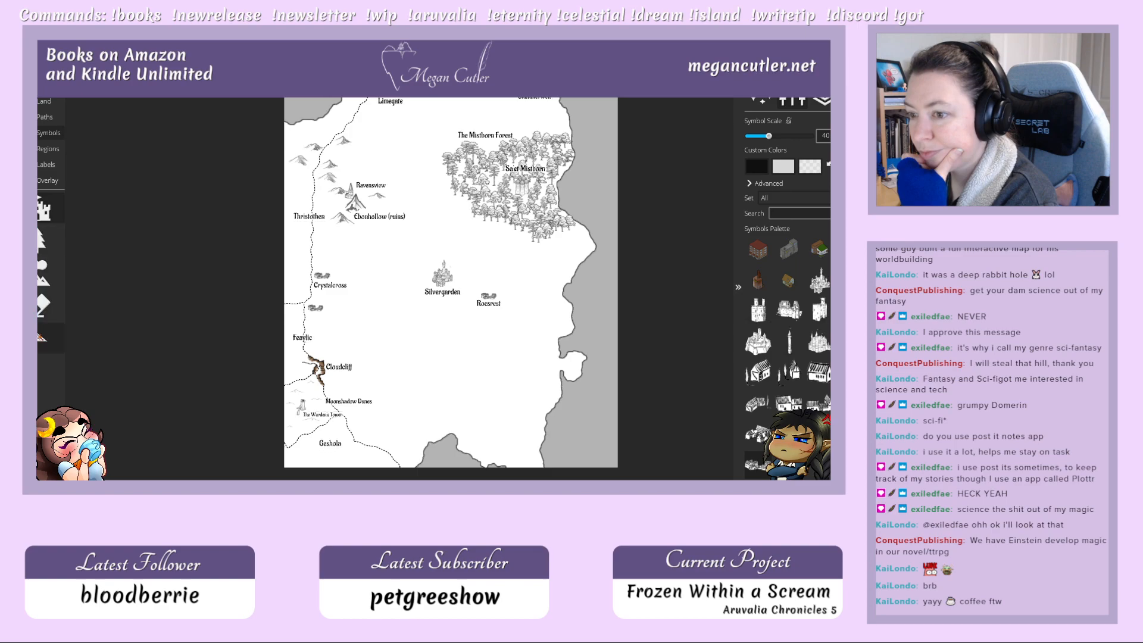
Step: Try to move the Crystalcross village symbol farther north along the road
click(42, 338)
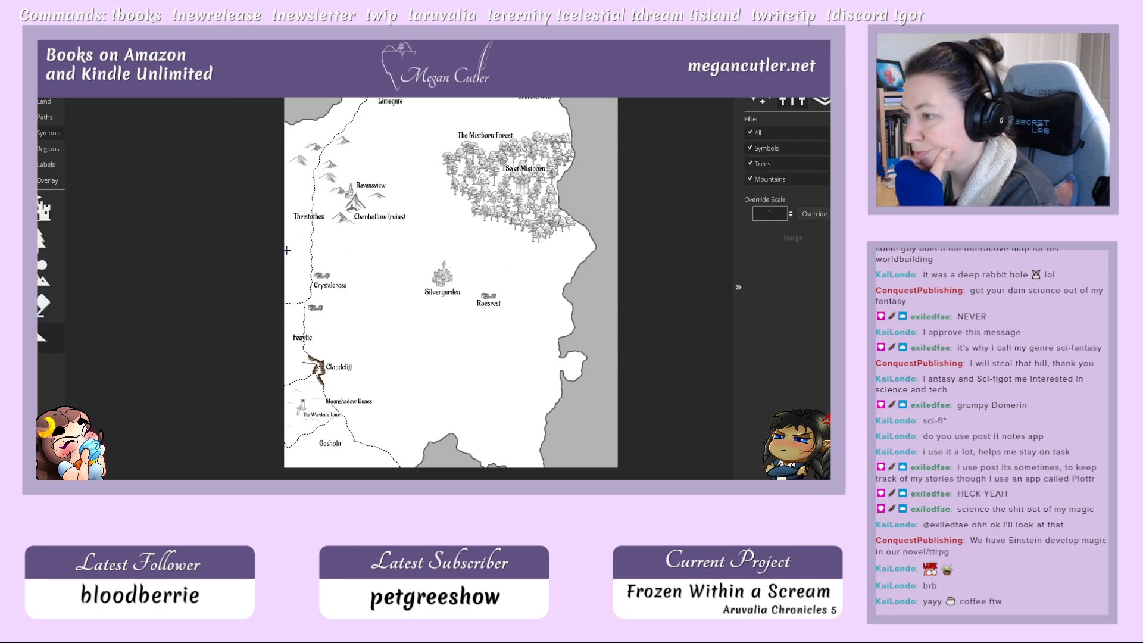
drag(296, 256, 321, 262)
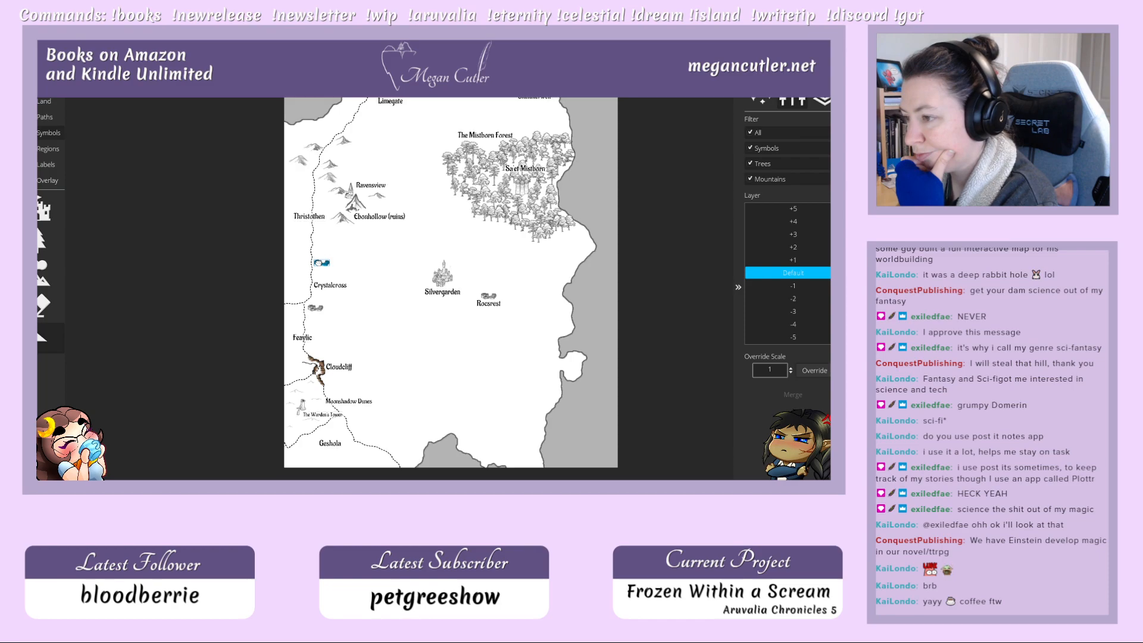
click(362, 277)
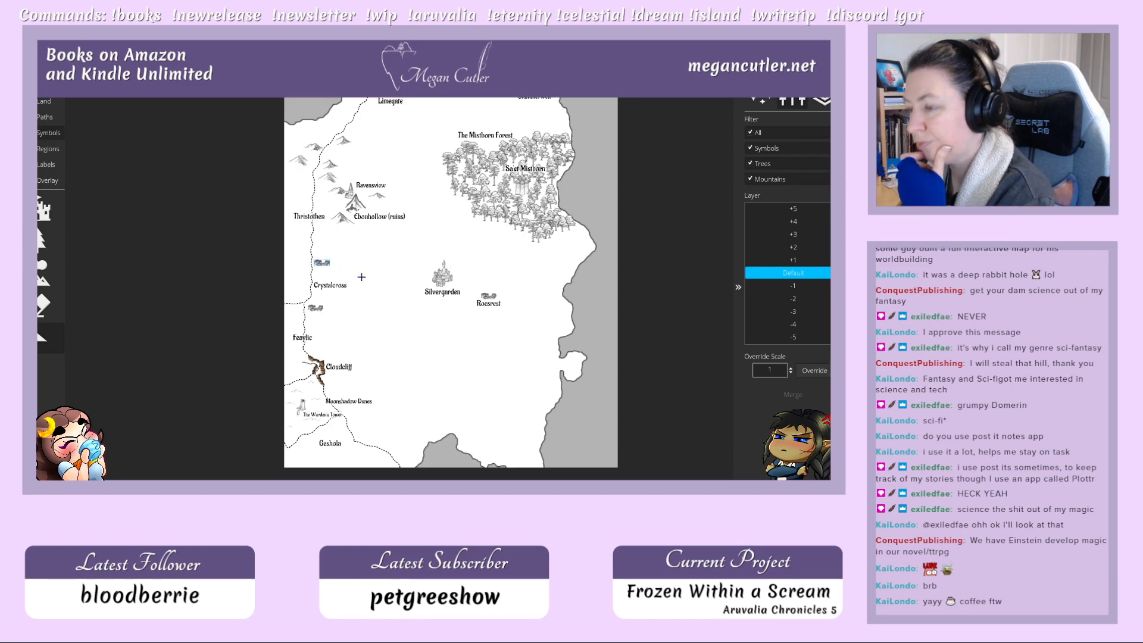
key(ctrl+z)
click(361, 277)
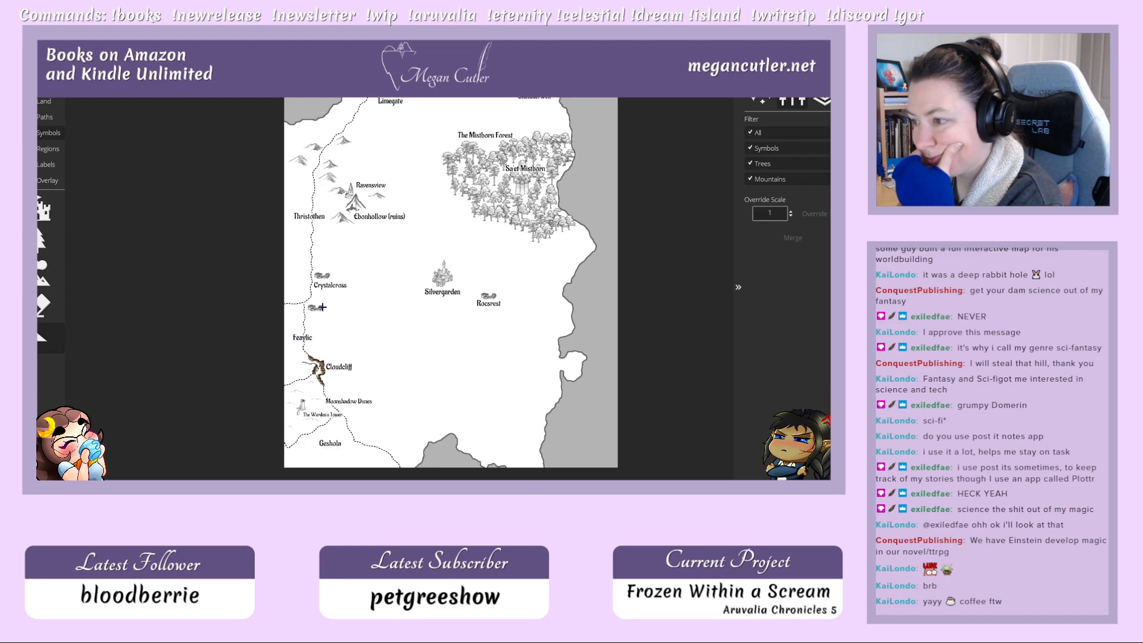
Step: Reposition the second village symbol so it sits beside the road, just southeast of the junction
drag(292, 292, 345, 328)
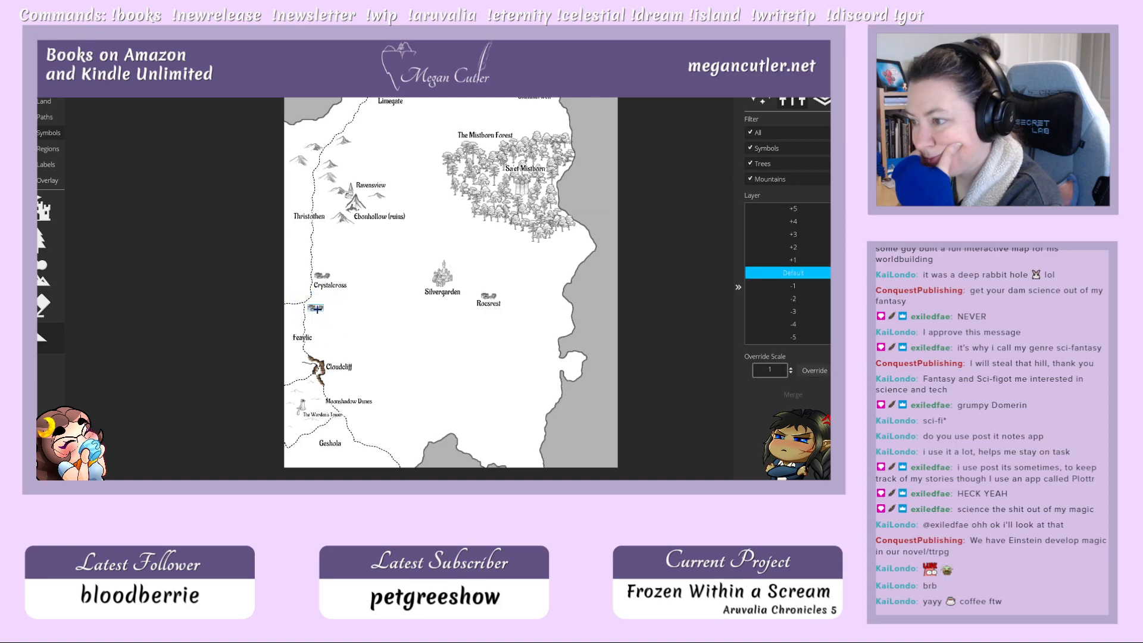
click(291, 307)
drag(291, 300, 350, 330)
click(308, 305)
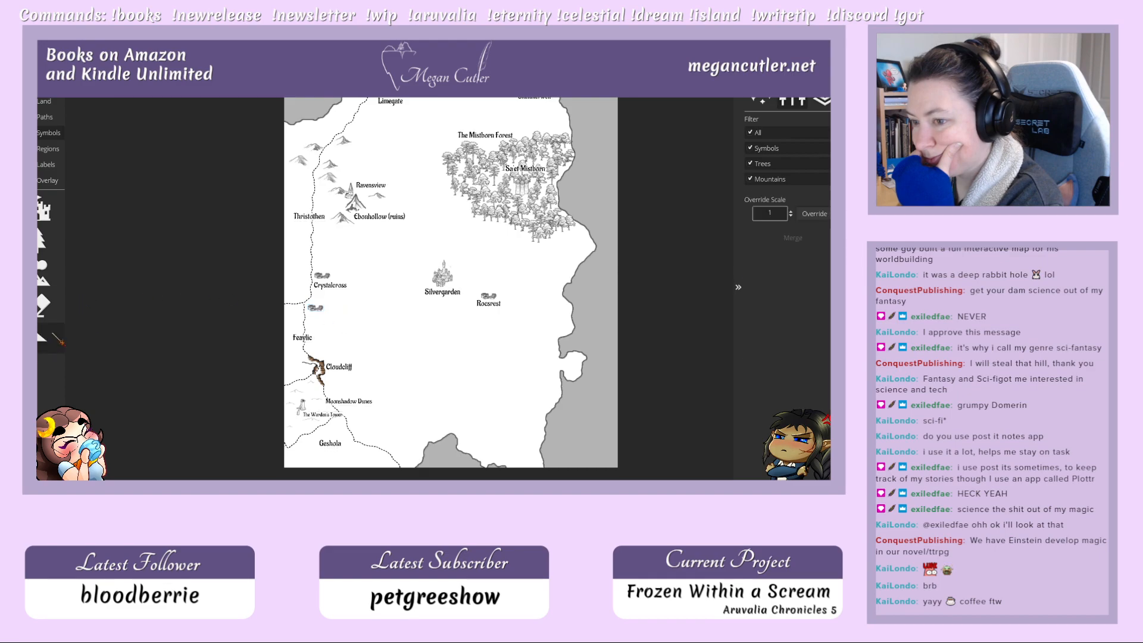
click(316, 308)
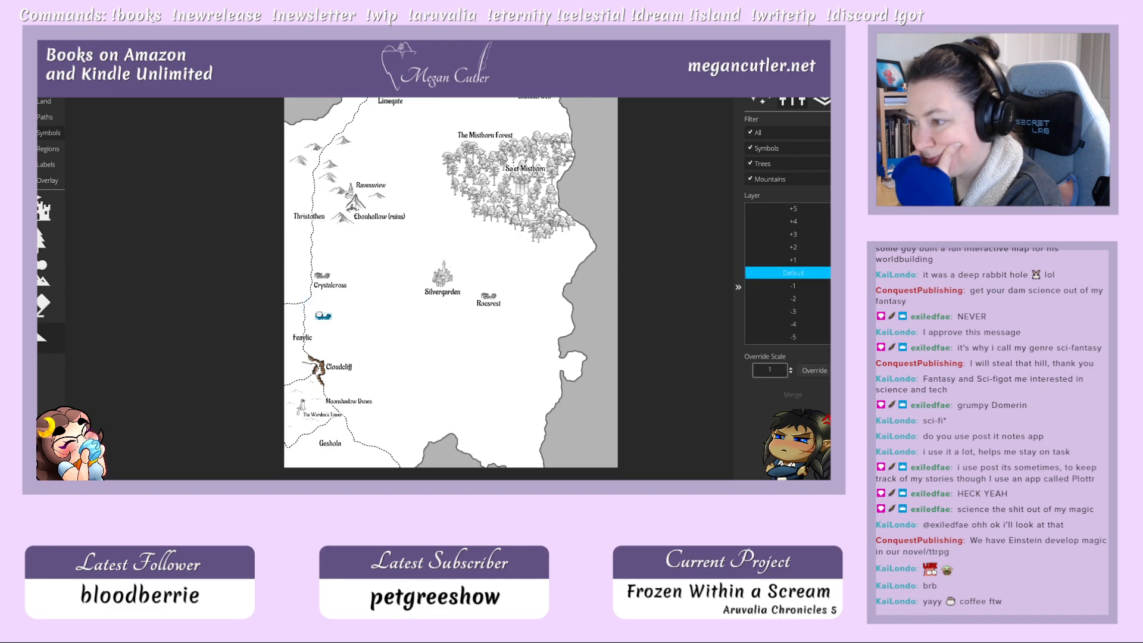
drag(319, 314, 313, 319)
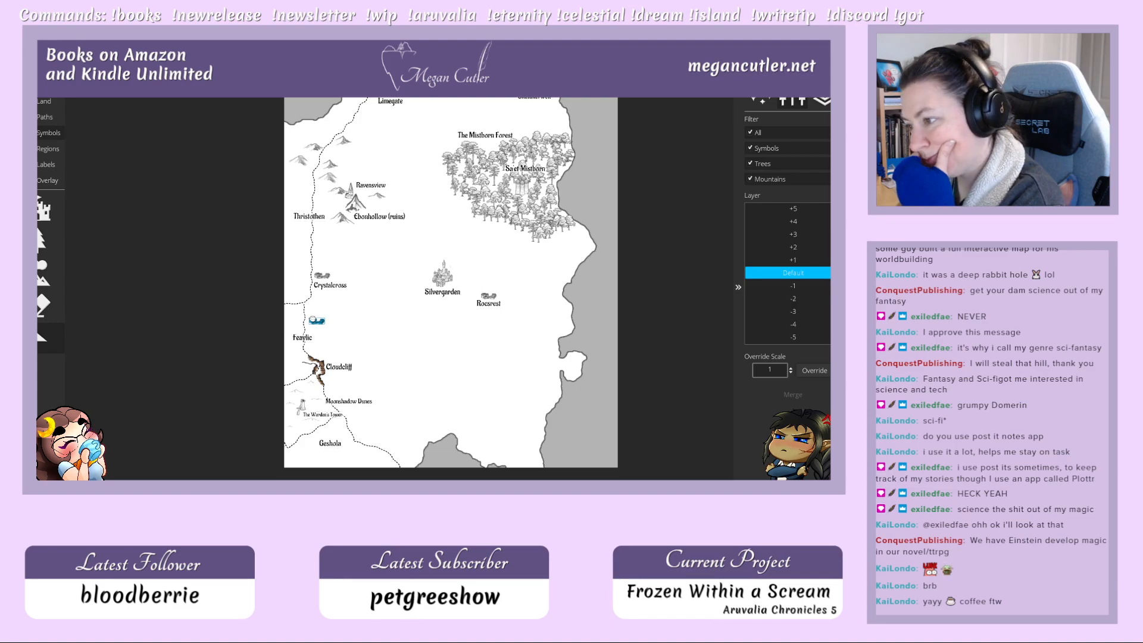
drag(312, 320, 313, 308)
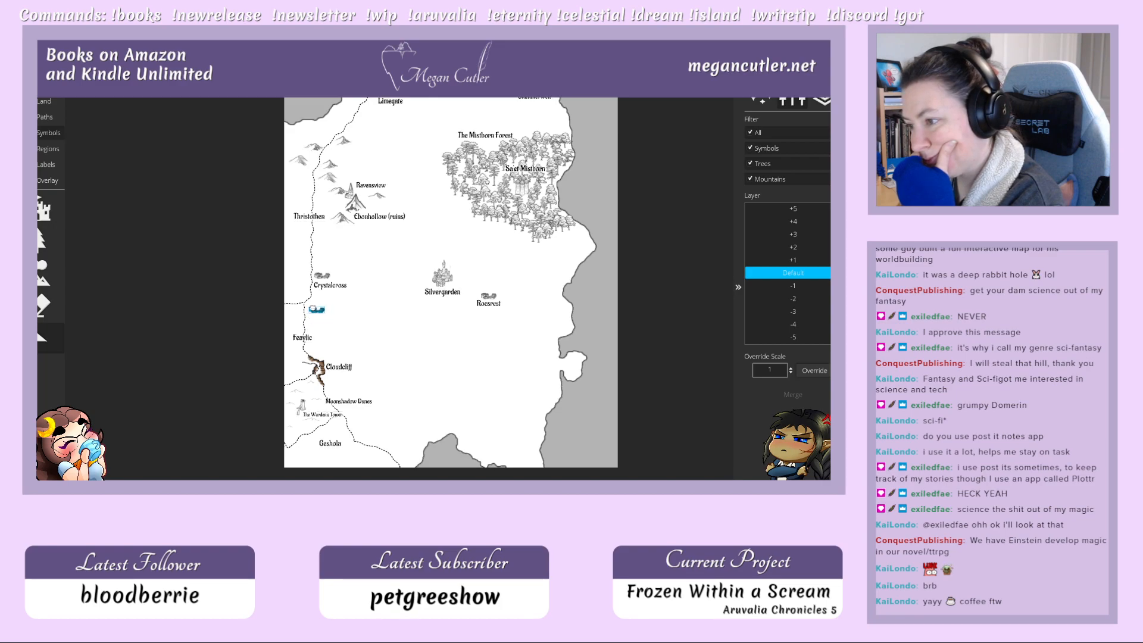
click(378, 336)
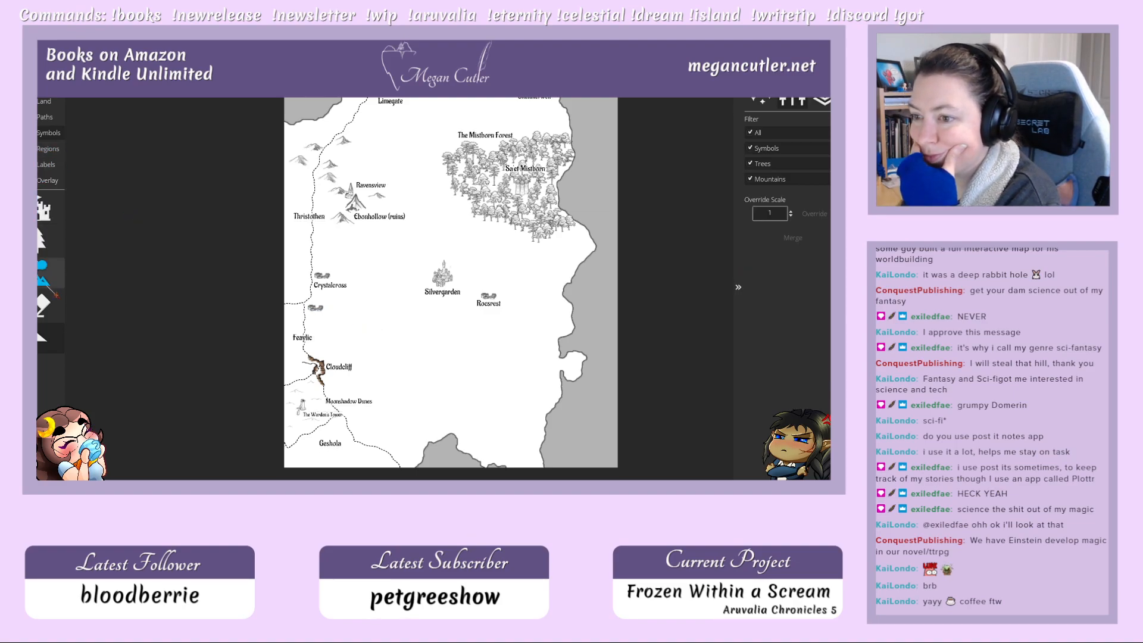
Step: Add a "Maplewick" label in the City preset and place it directly beneath the second village symbol
click(49, 179)
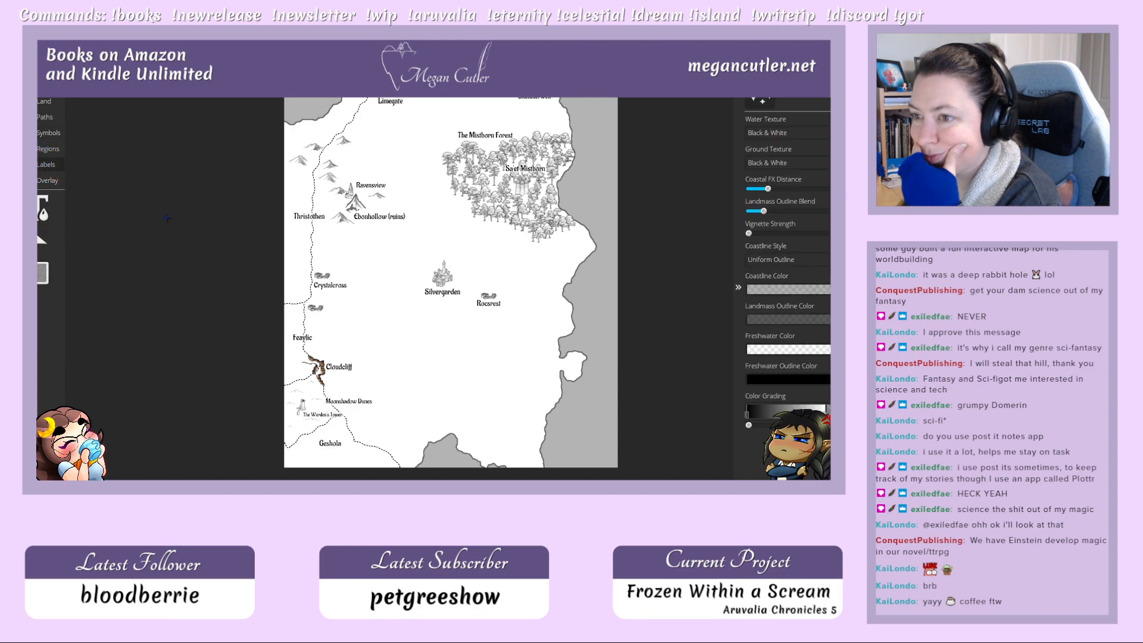
click(60, 222)
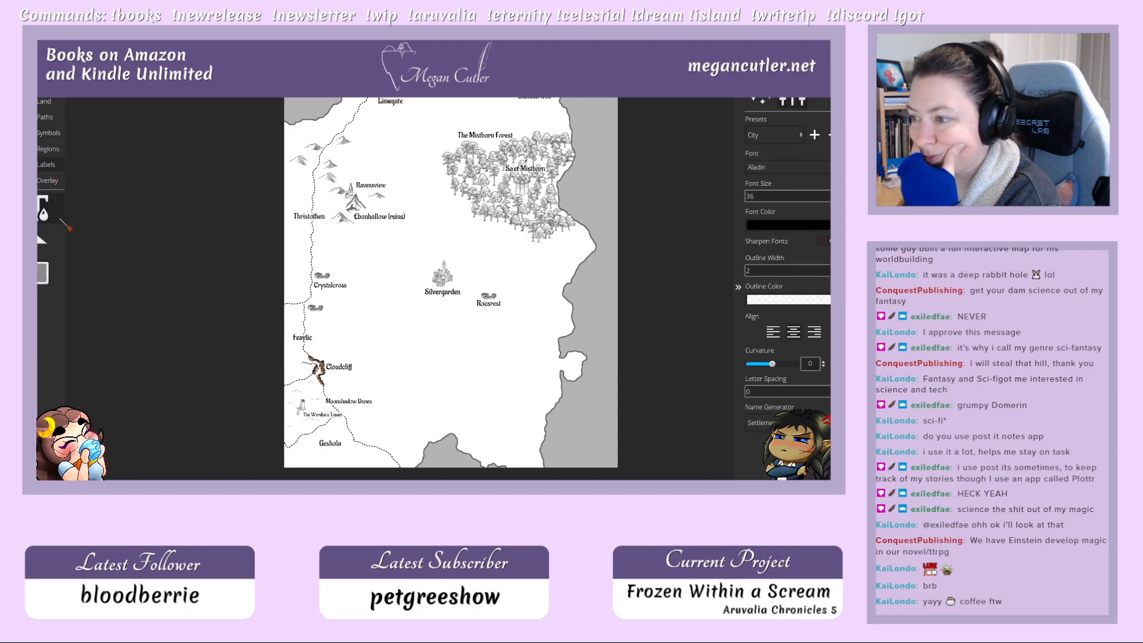
click(313, 318)
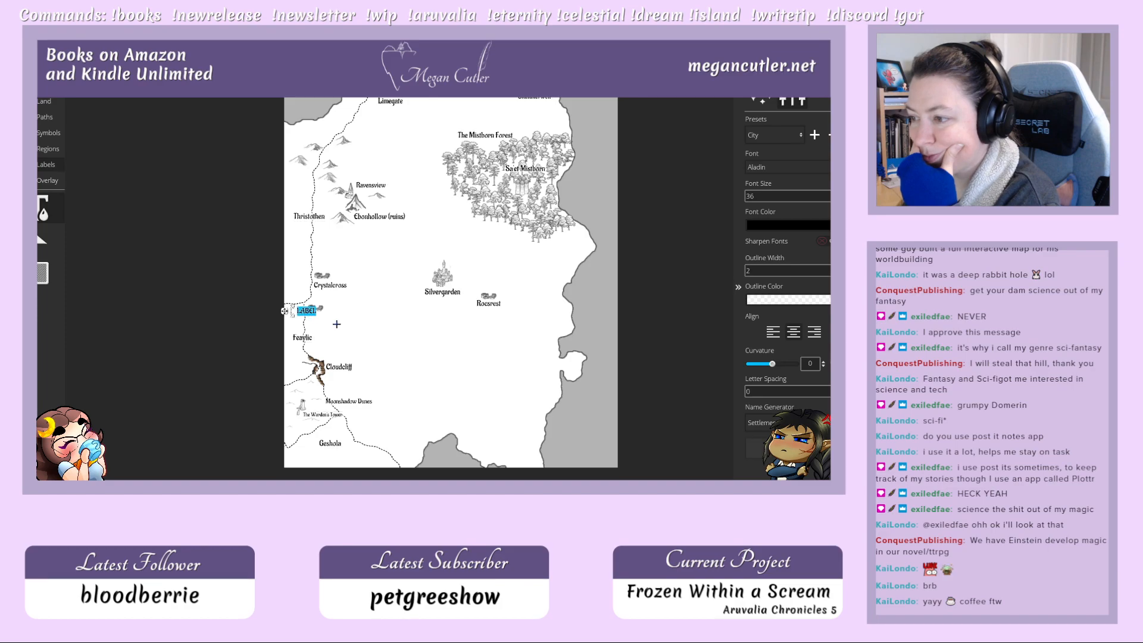
text(Maplewick)
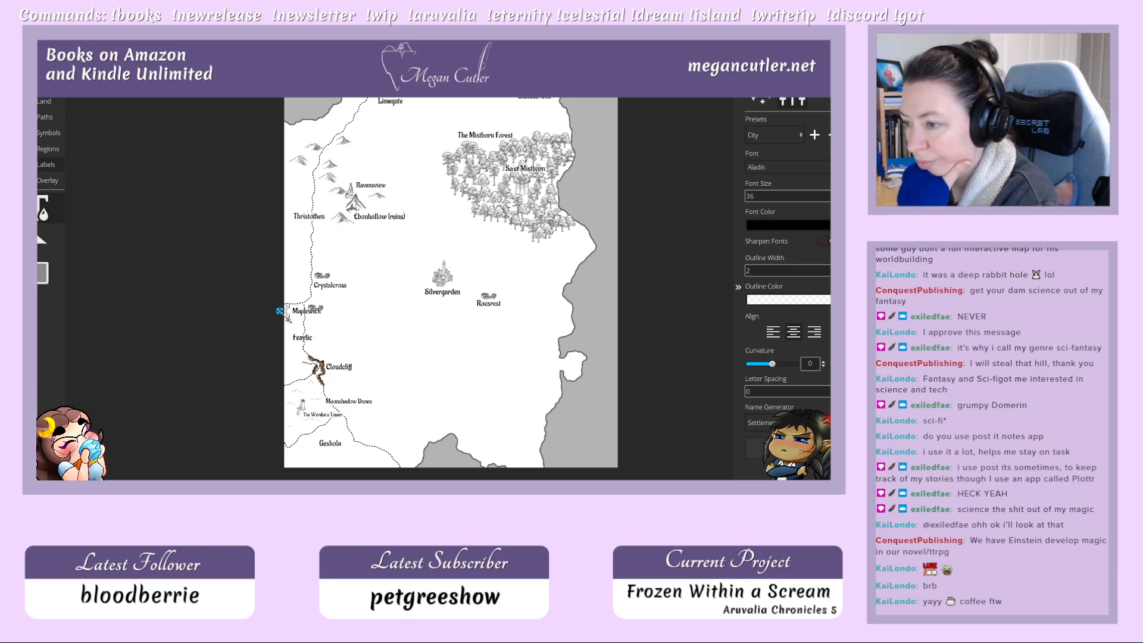
drag(280, 311, 304, 326)
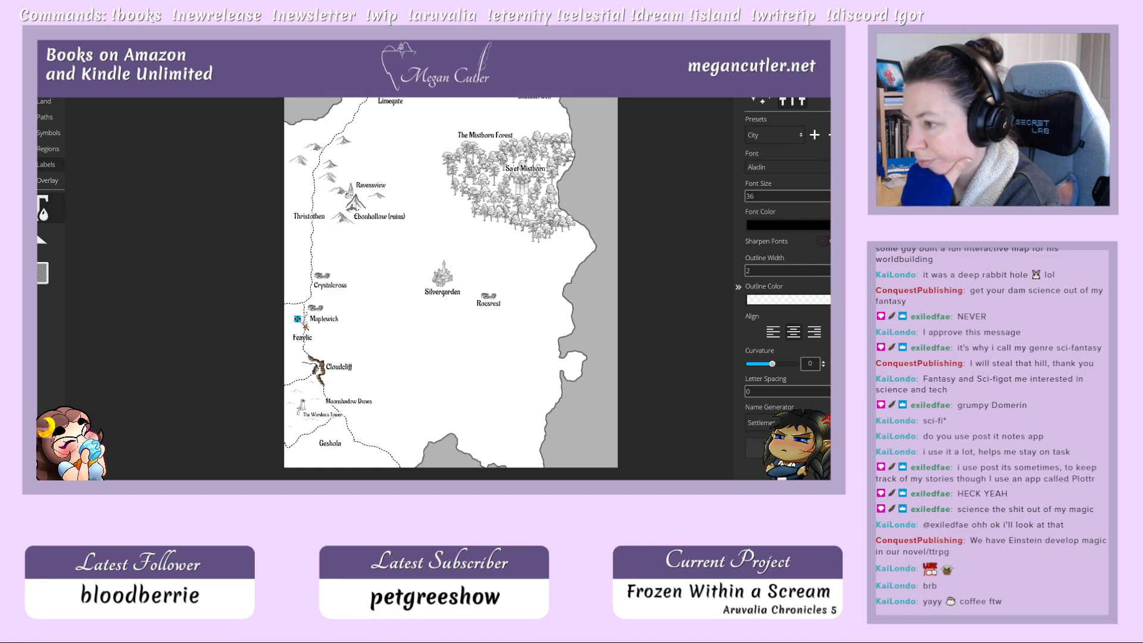
click(327, 285)
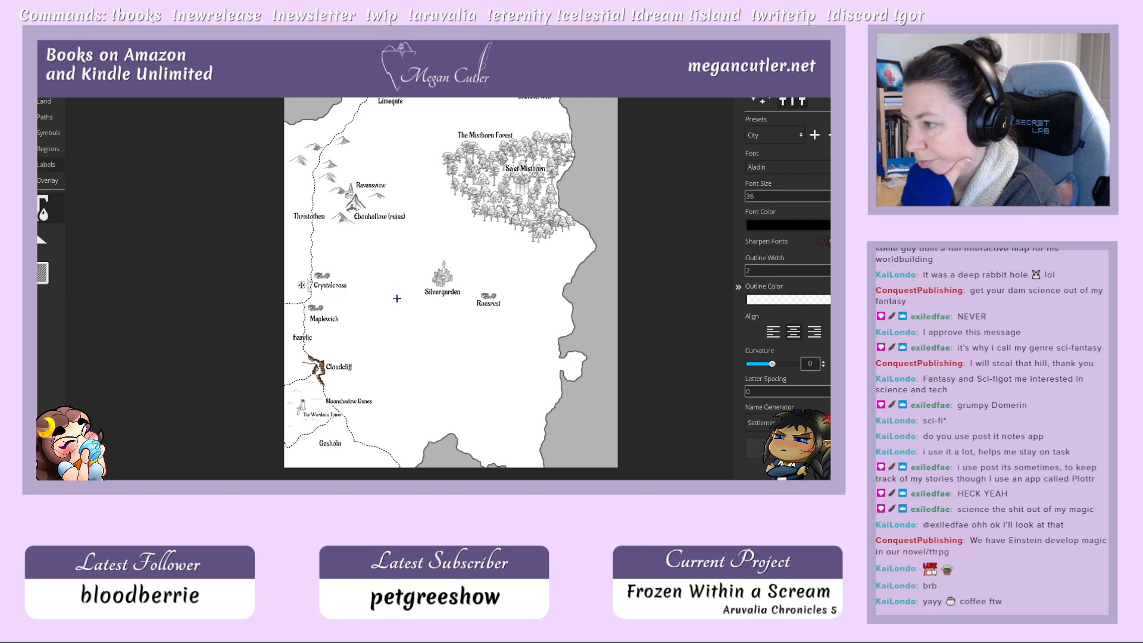
click(345, 285)
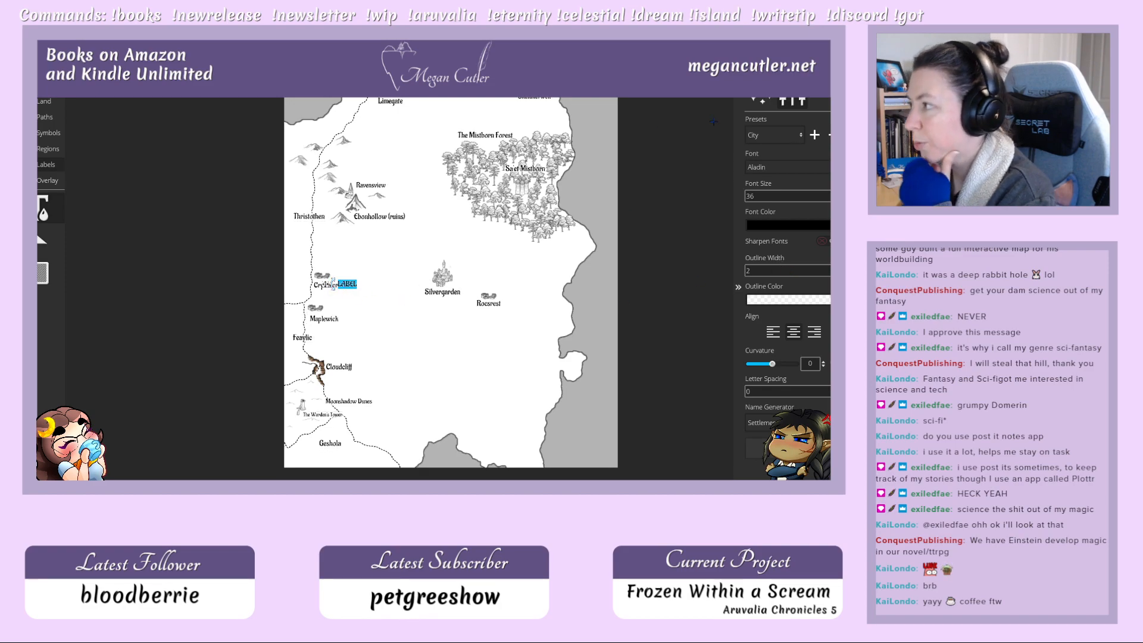
key(Escape)
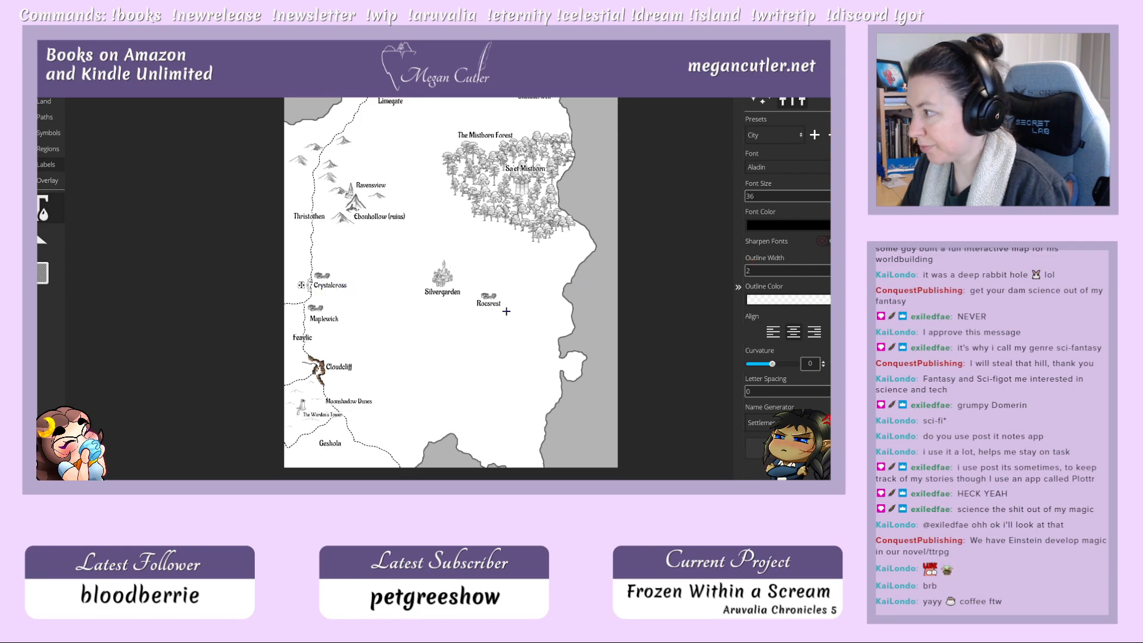
drag(348, 285, 314, 285)
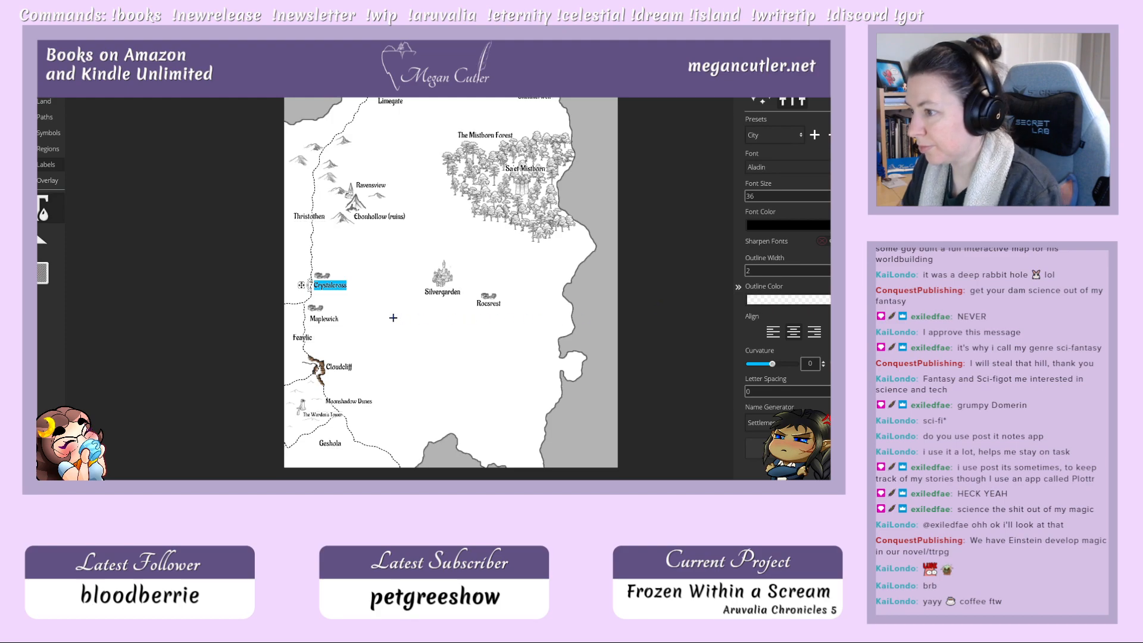
click(316, 319)
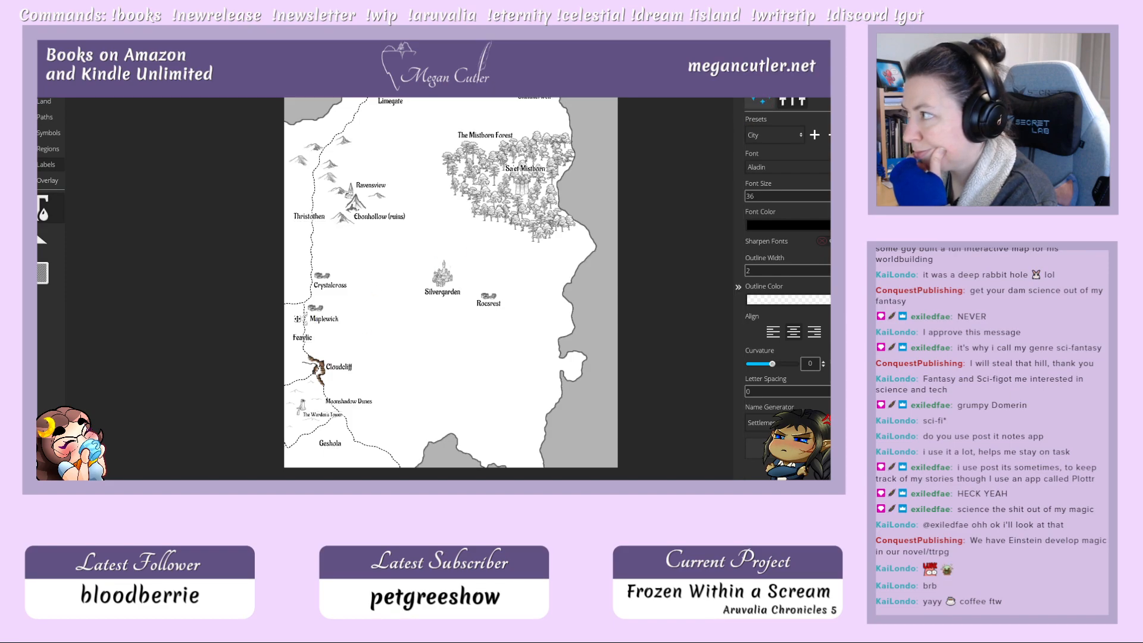
Step: Look through the settlement symbols for one suited to the stretch of road around Feaylic and Cloudcliff
click(768, 83)
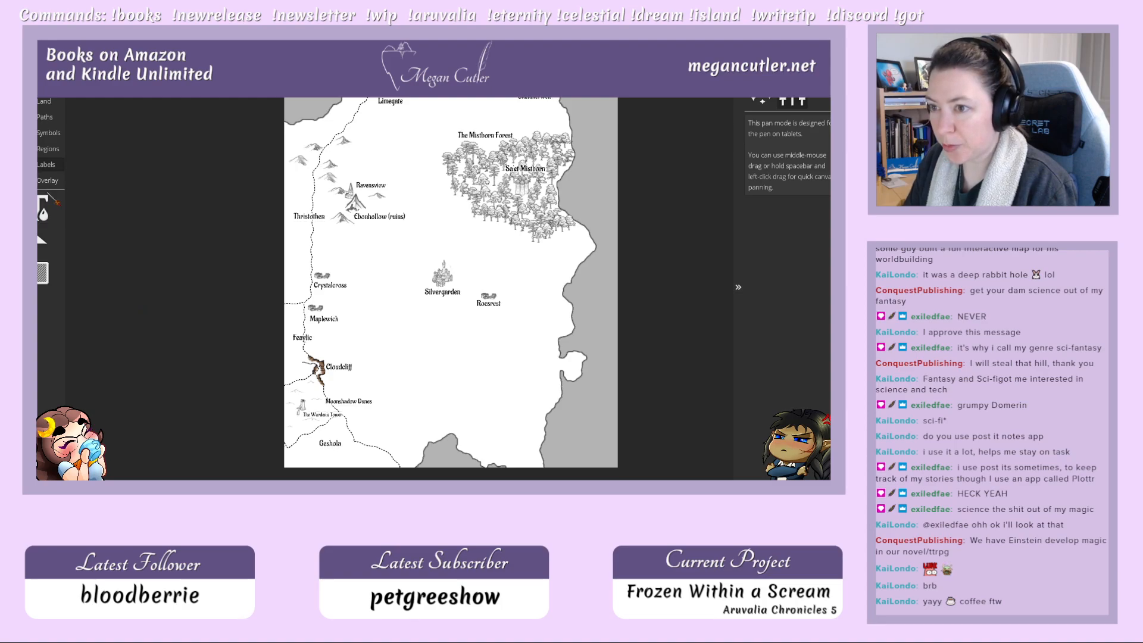
click(49, 133)
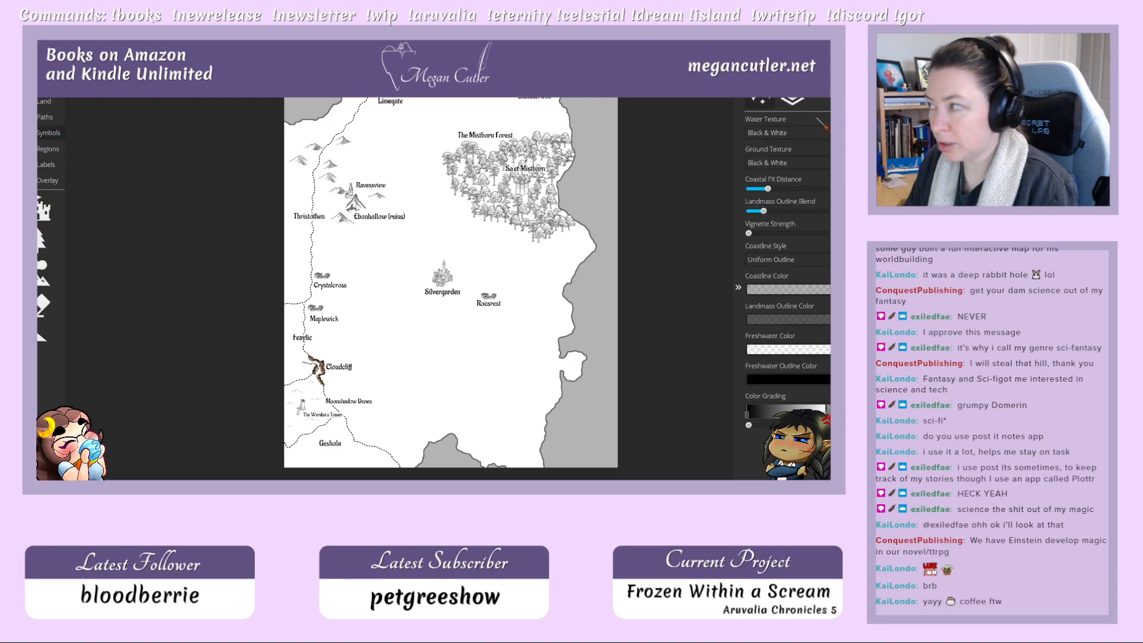
click(823, 89)
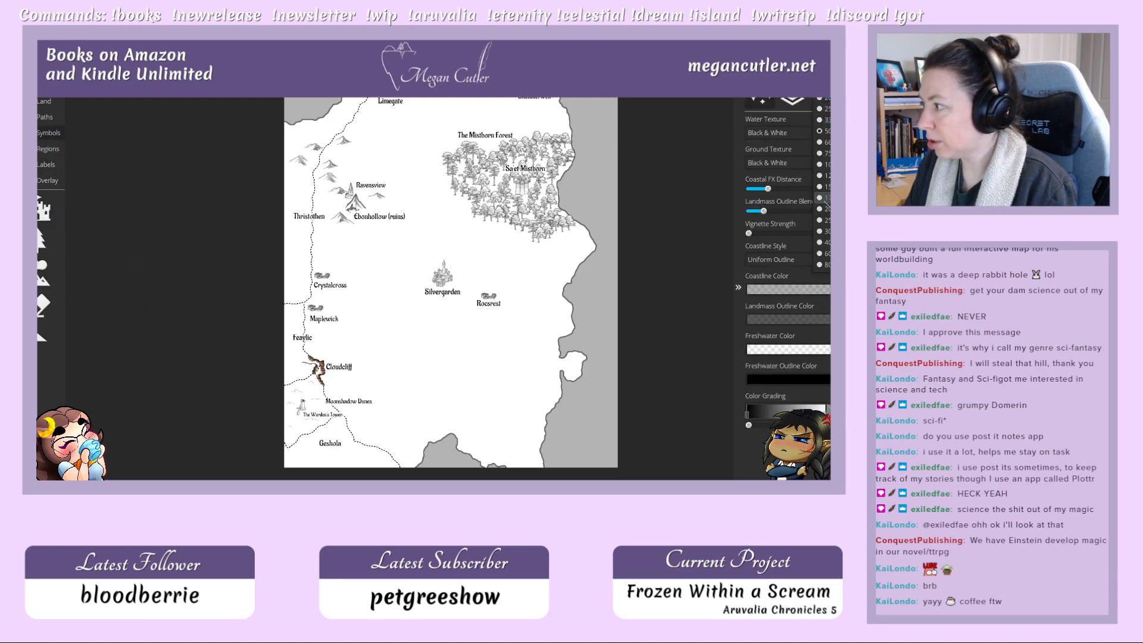
click(825, 187)
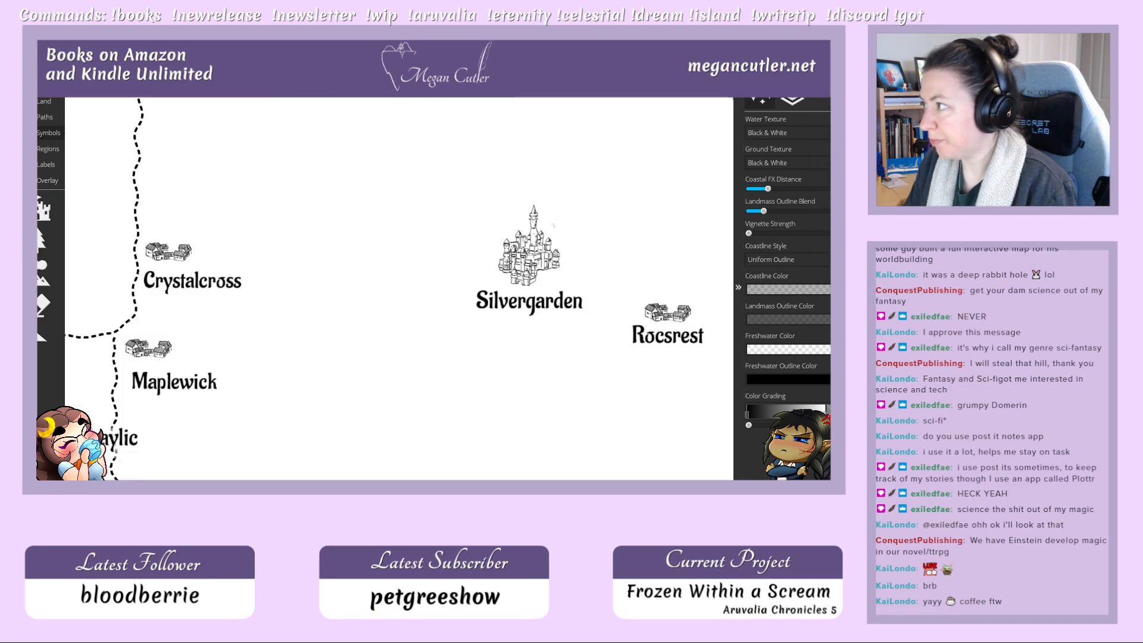
key(space)
drag(269, 380, 475, 255)
drag(390, 381, 297, 252)
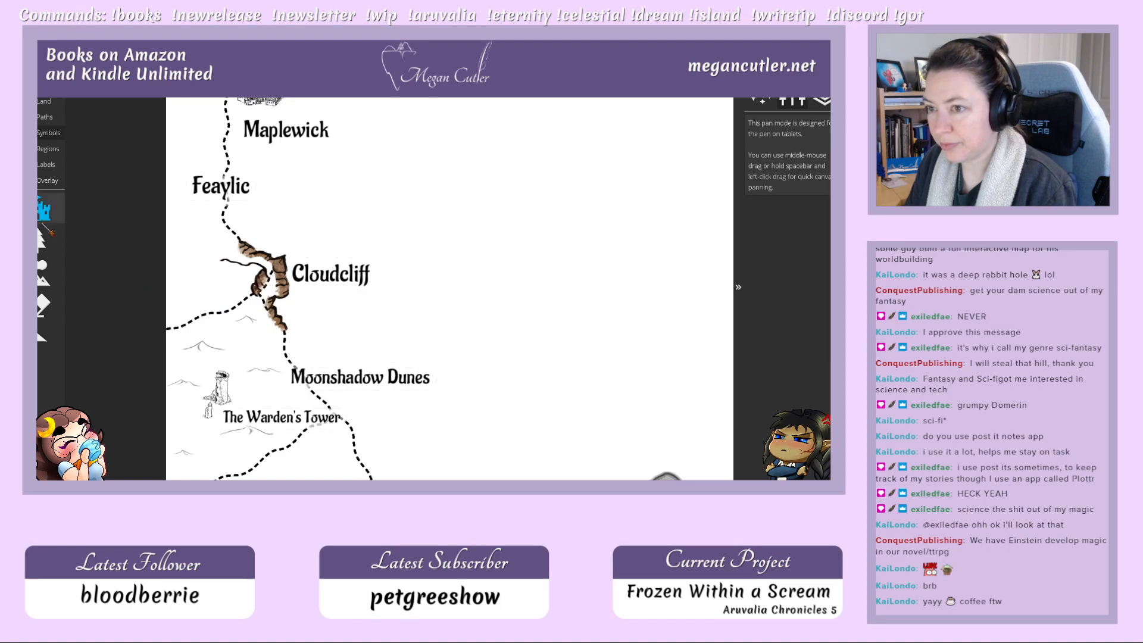
click(44, 212)
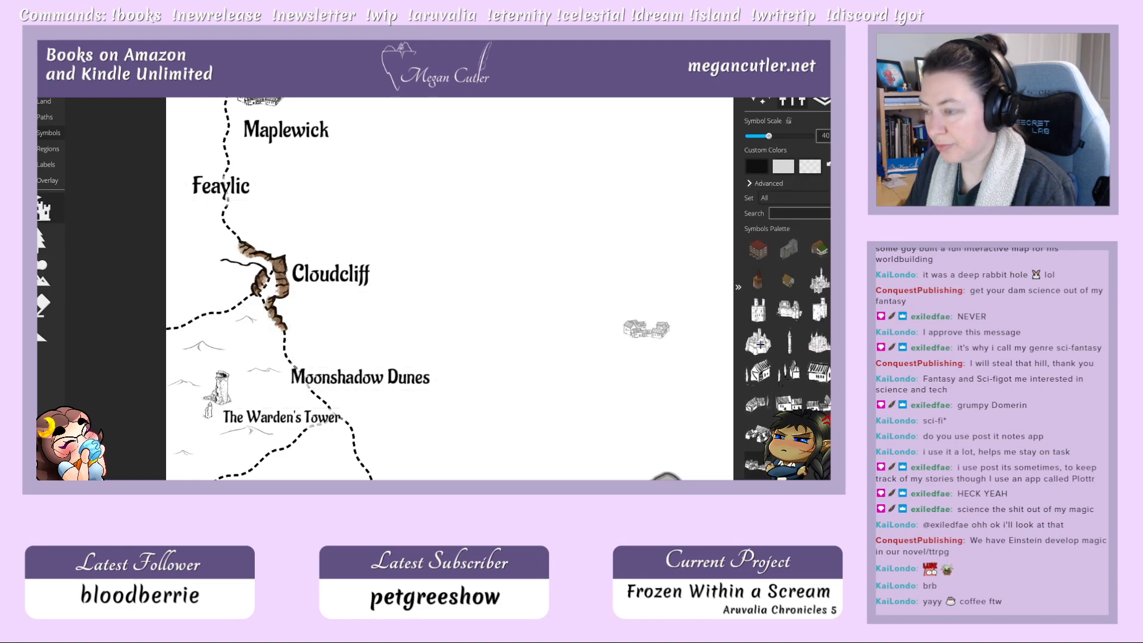
scroll(768, 358, down, 5)
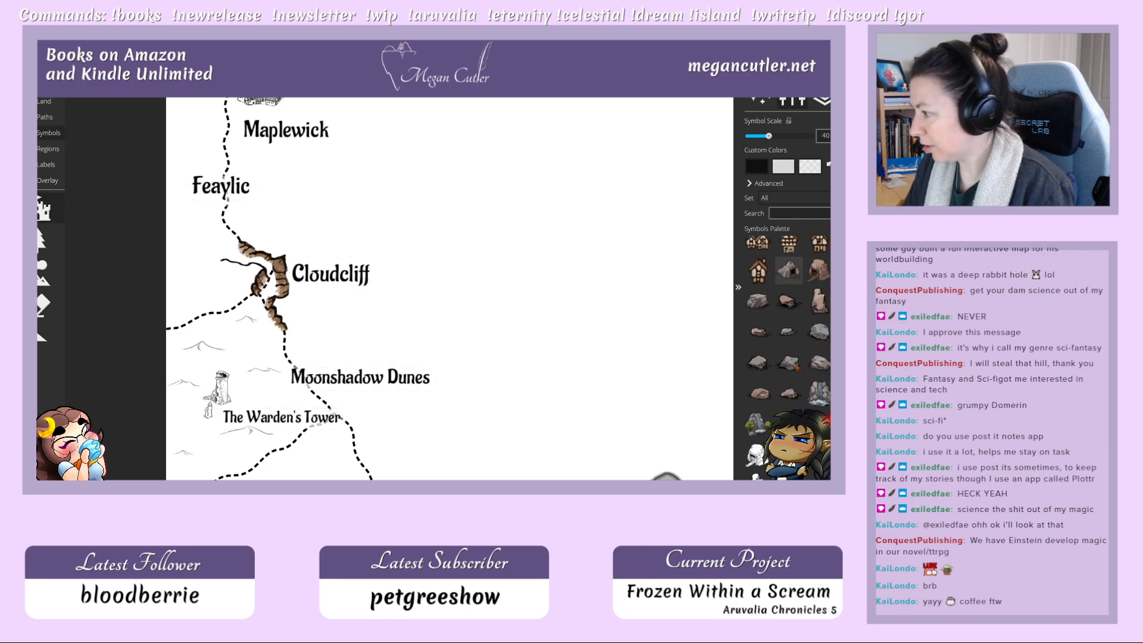
scroll(797, 368, down, 5)
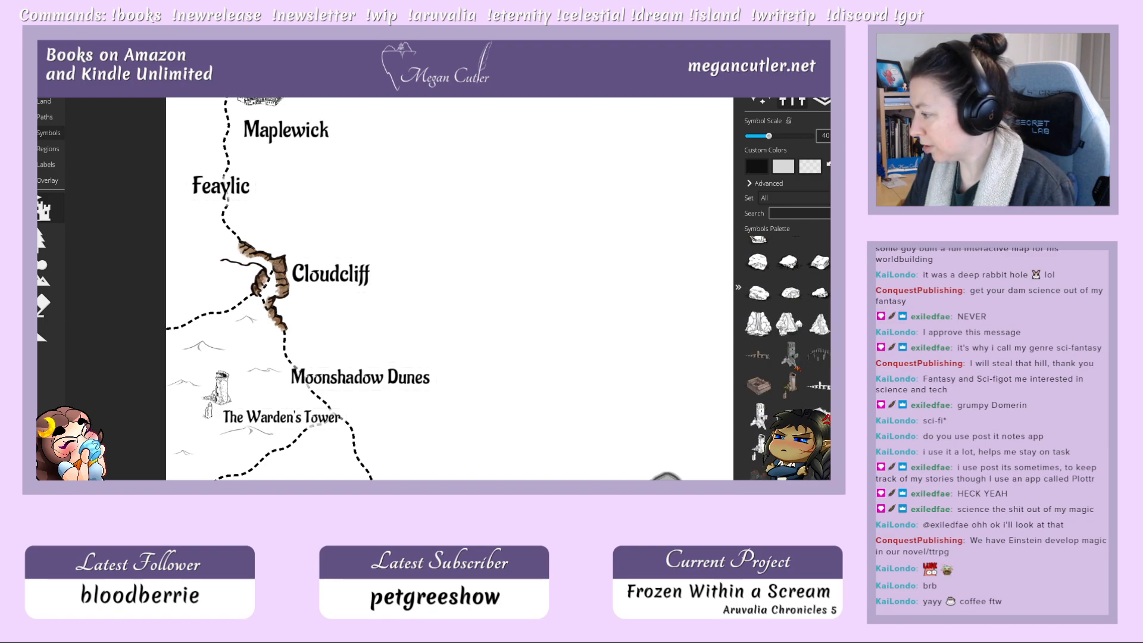
scroll(786, 333, down, 2)
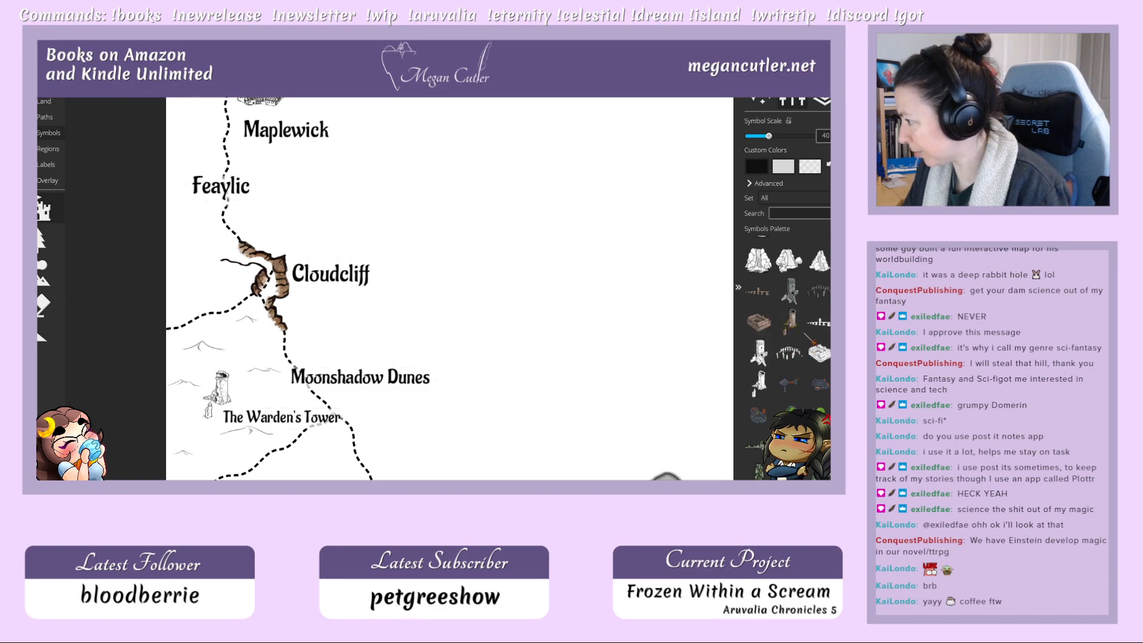
scroll(804, 333, down, 3)
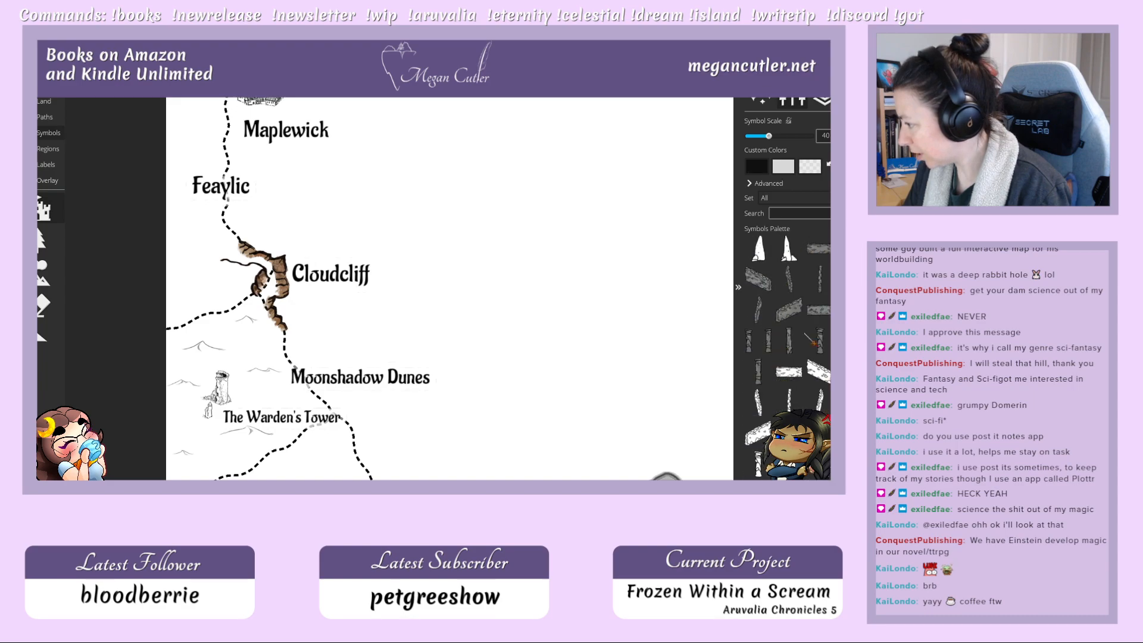
scroll(805, 334, down, 5)
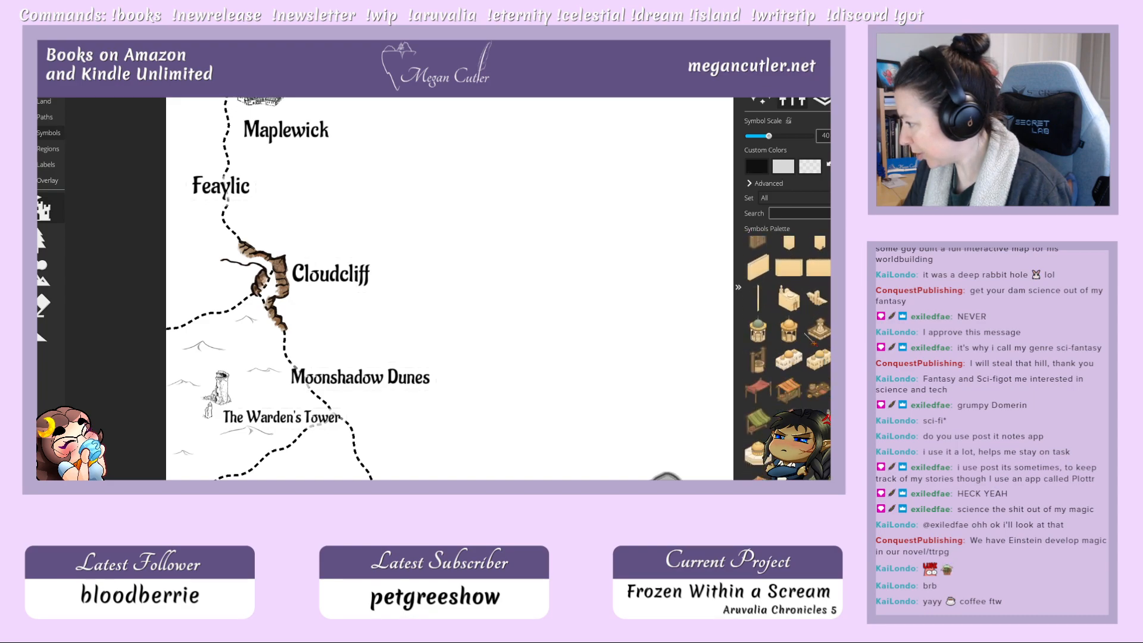
scroll(813, 341, down, 3)
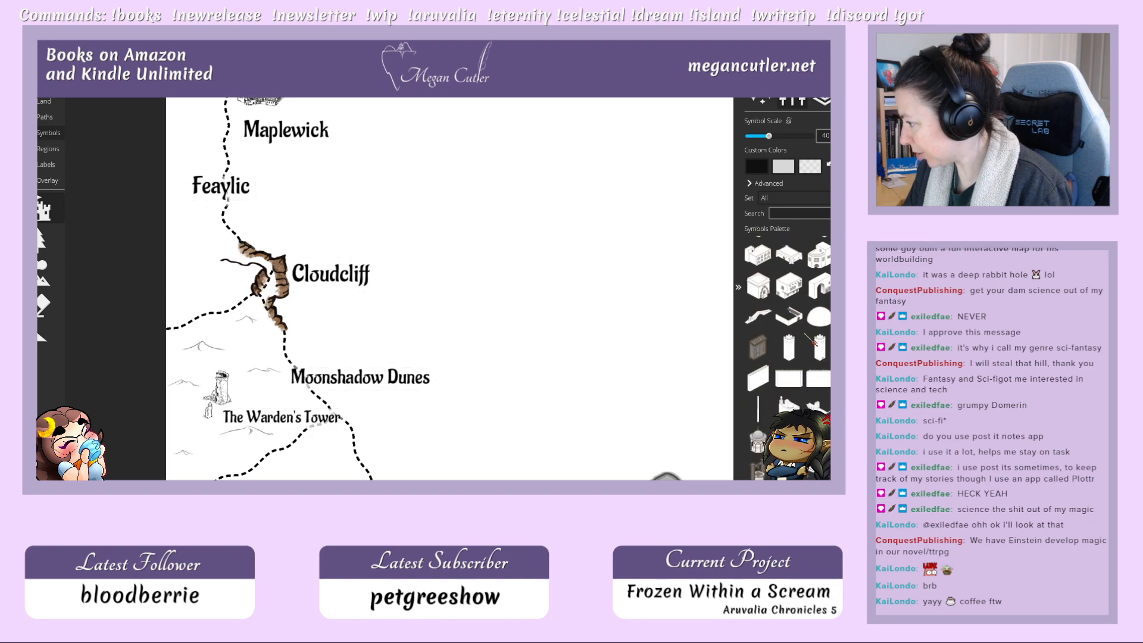
scroll(814, 343, down, 4)
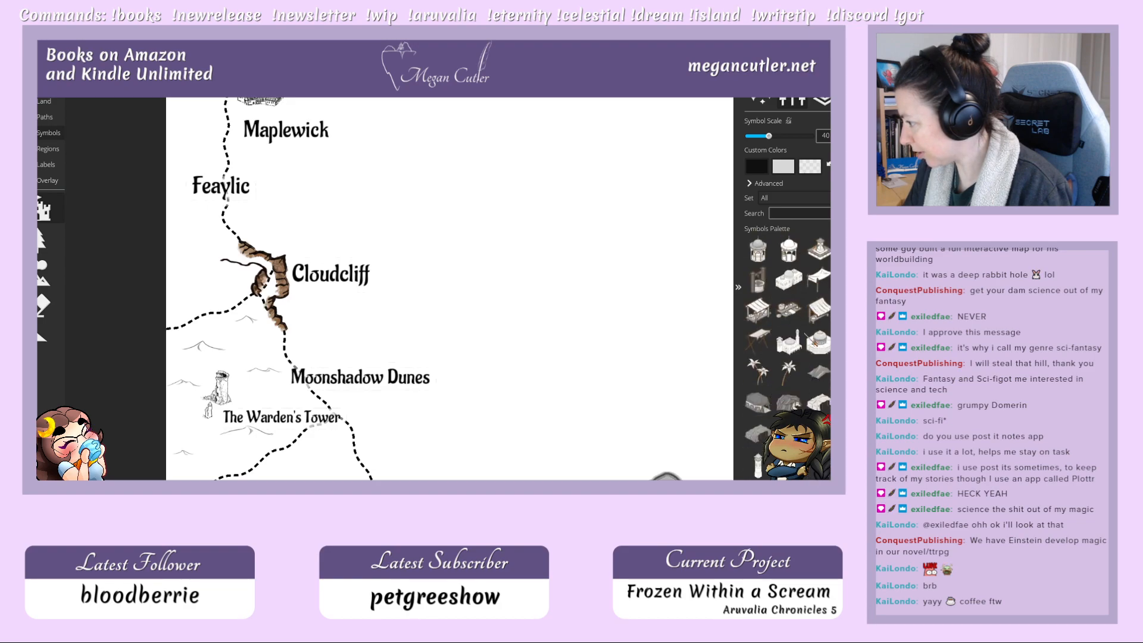
scroll(814, 342, down, 5)
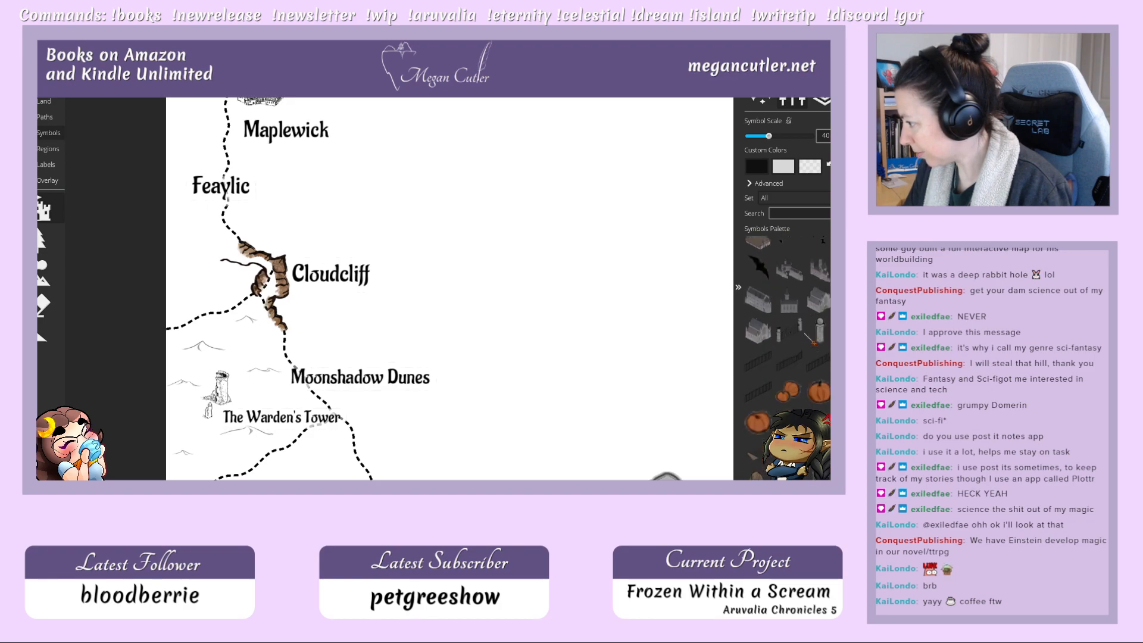
scroll(812, 341, down, 4)
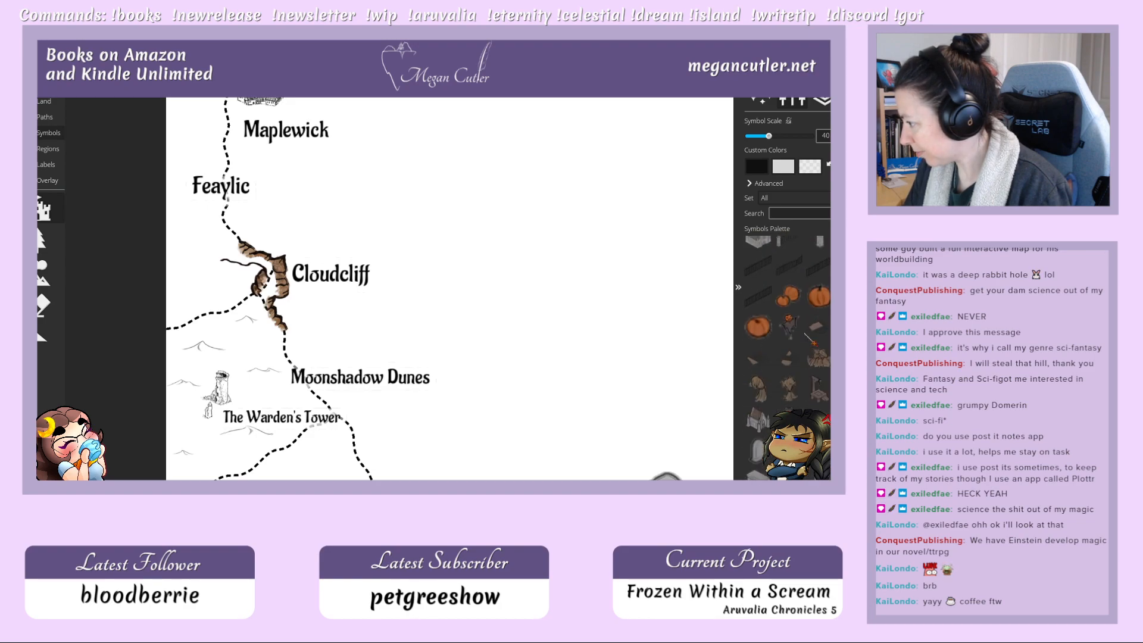
Step: Try a low dune symbol in the empty land east of The Warden's Tower
click(58, 280)
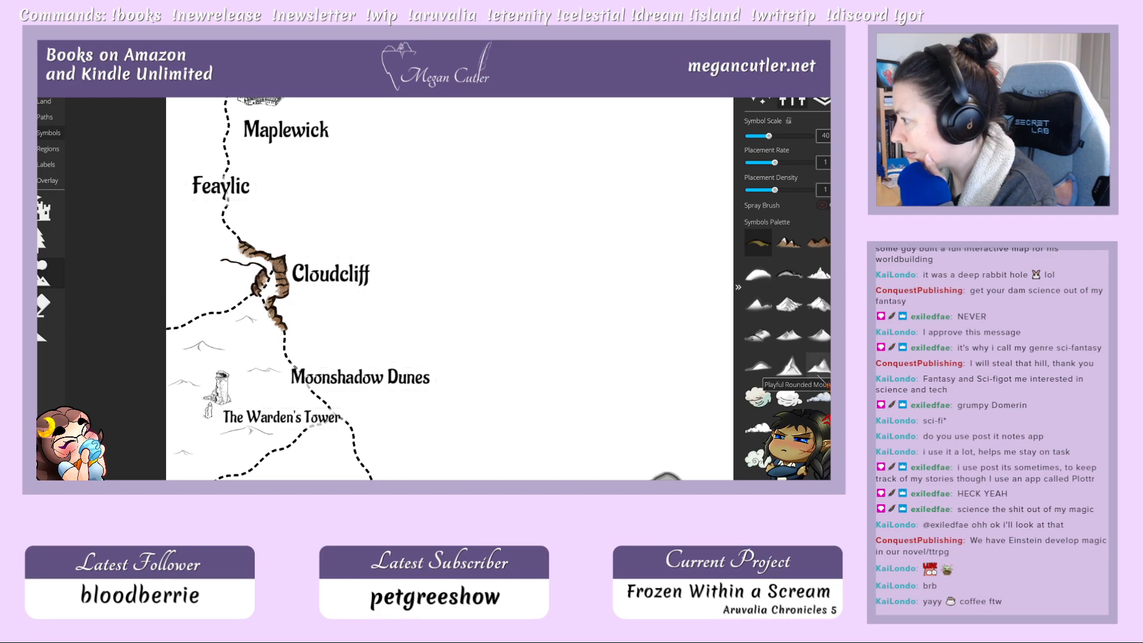
scroll(817, 376, down, 1)
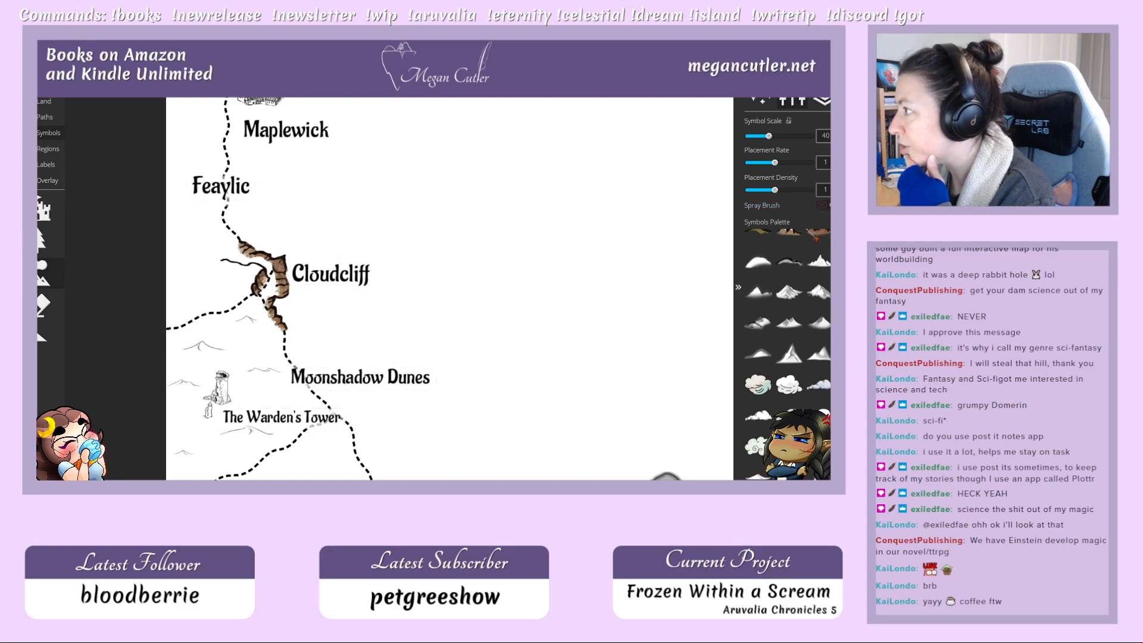
scroll(788, 190, down, 2)
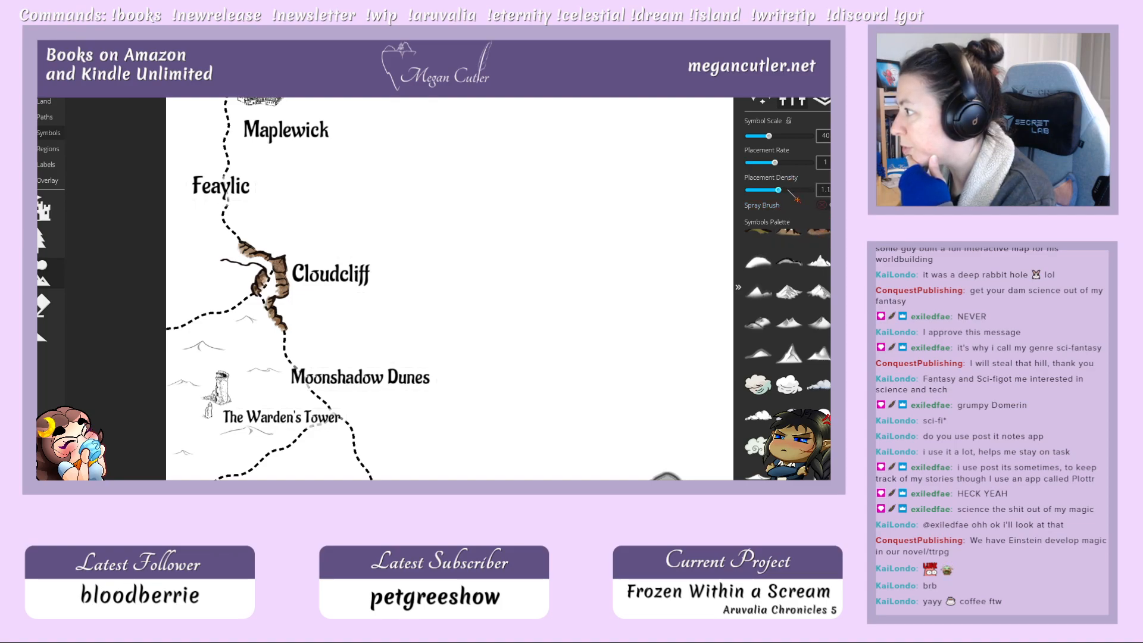
scroll(787, 190, up, 1)
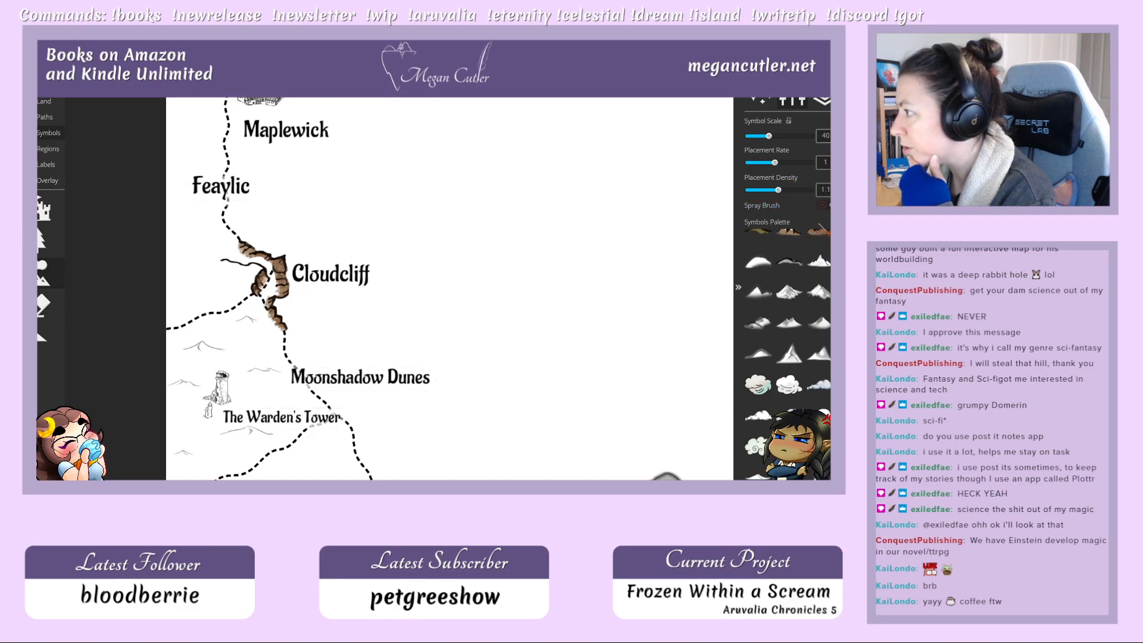
scroll(787, 351, up, 1)
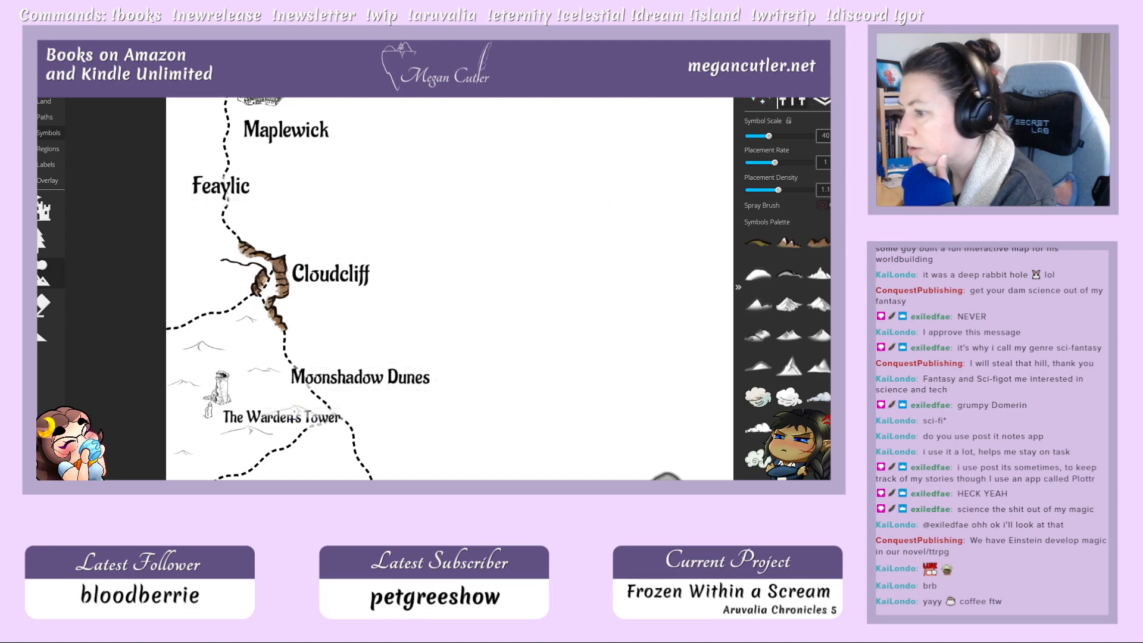
click(458, 427)
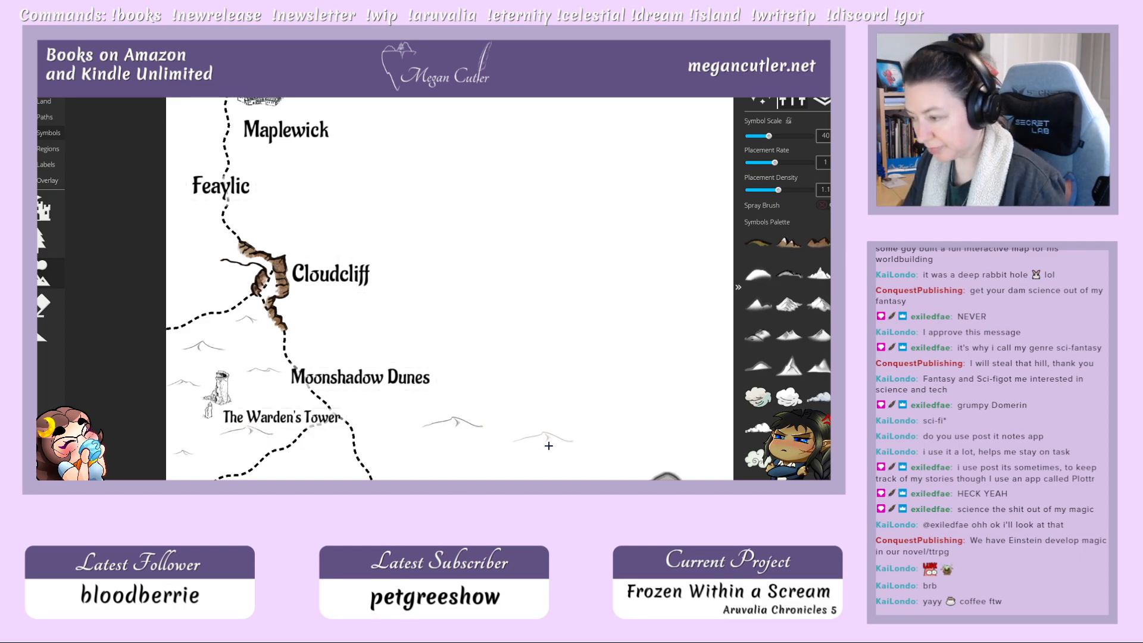
key(ctrl+z)
Step: Scatter six low dune symbols around Geshola, from below The Warden's Tower label down to the land southwest of Geshola
key(space)
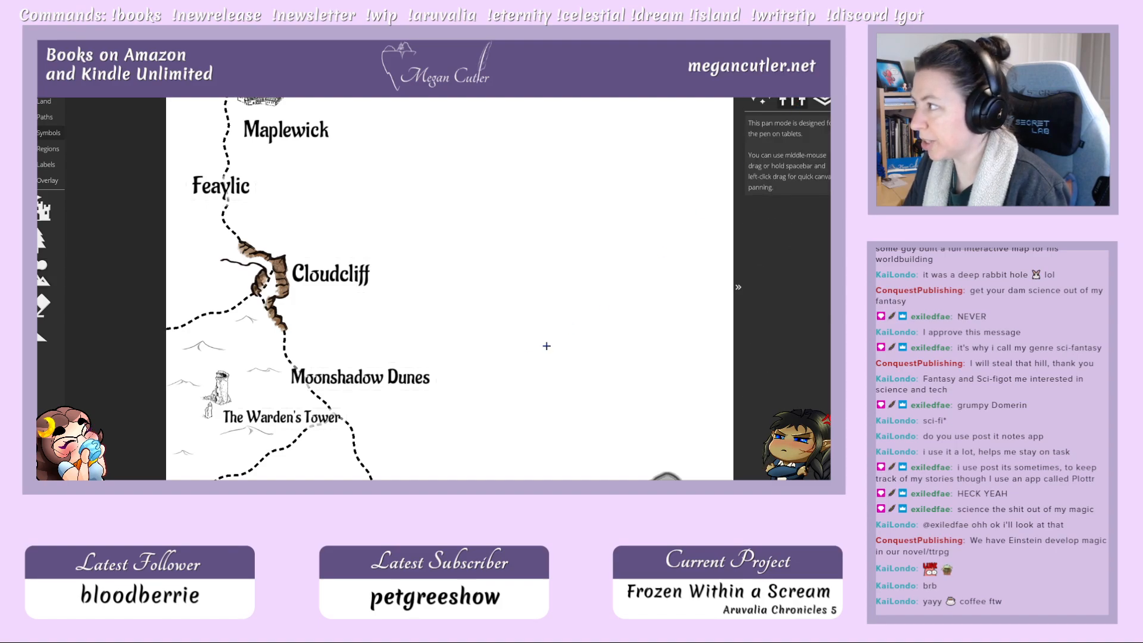
drag(400, 430, 422, 351)
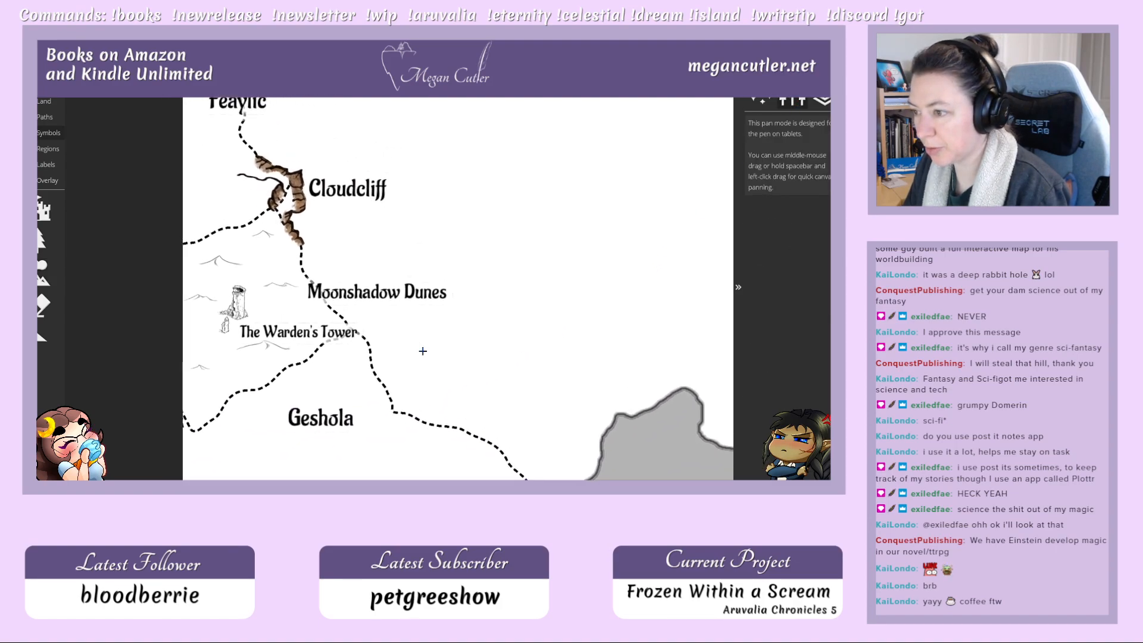
click(821, 103)
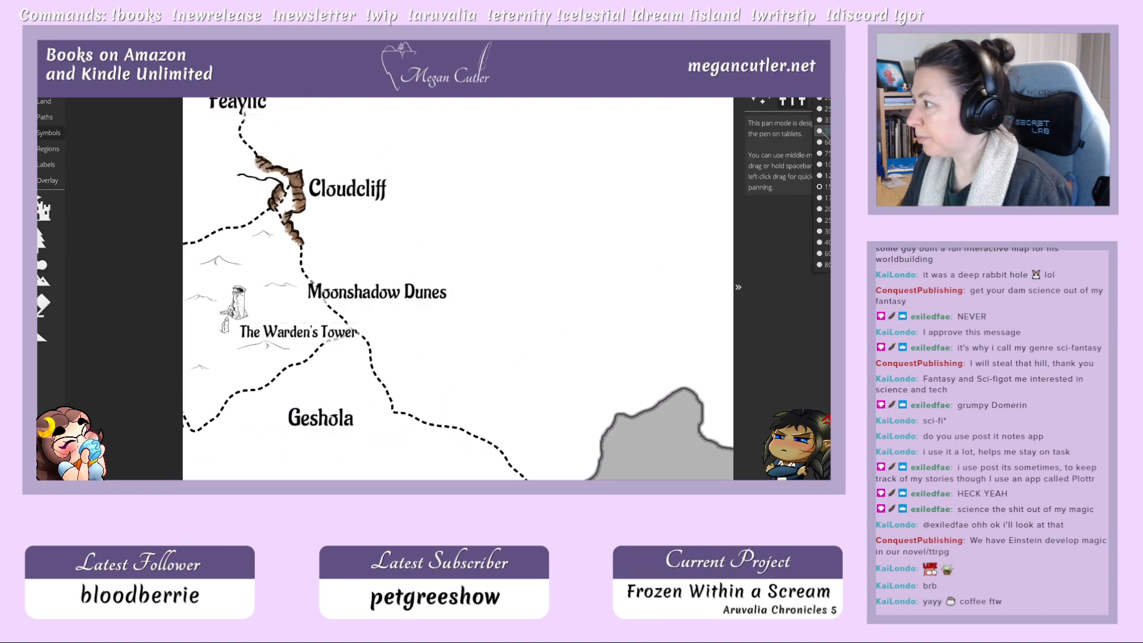
click(822, 153)
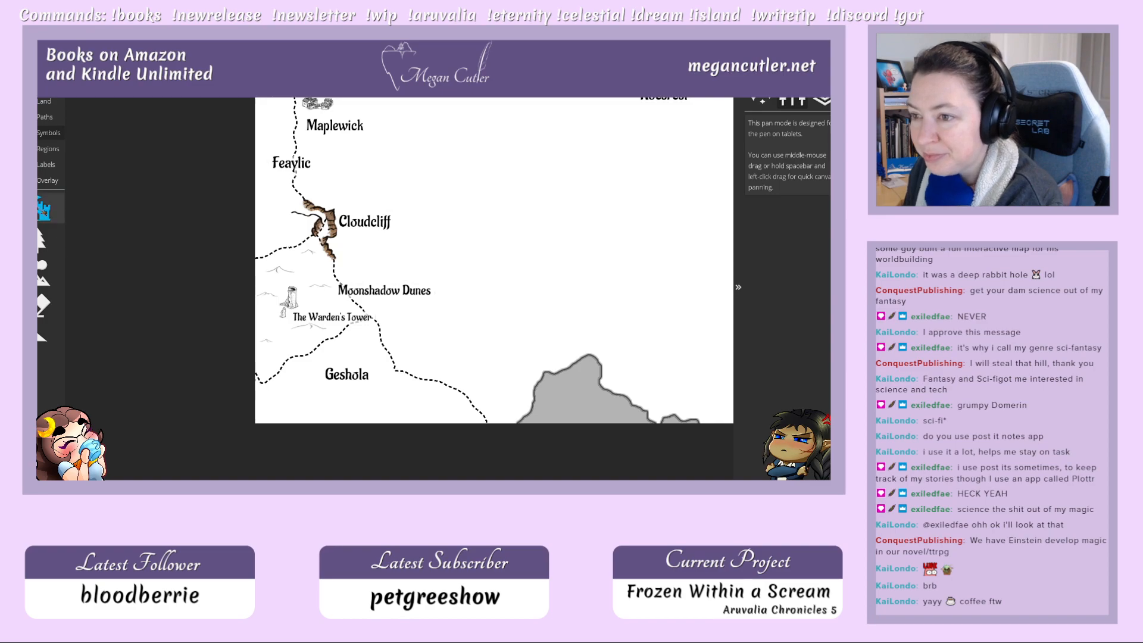
click(43, 275)
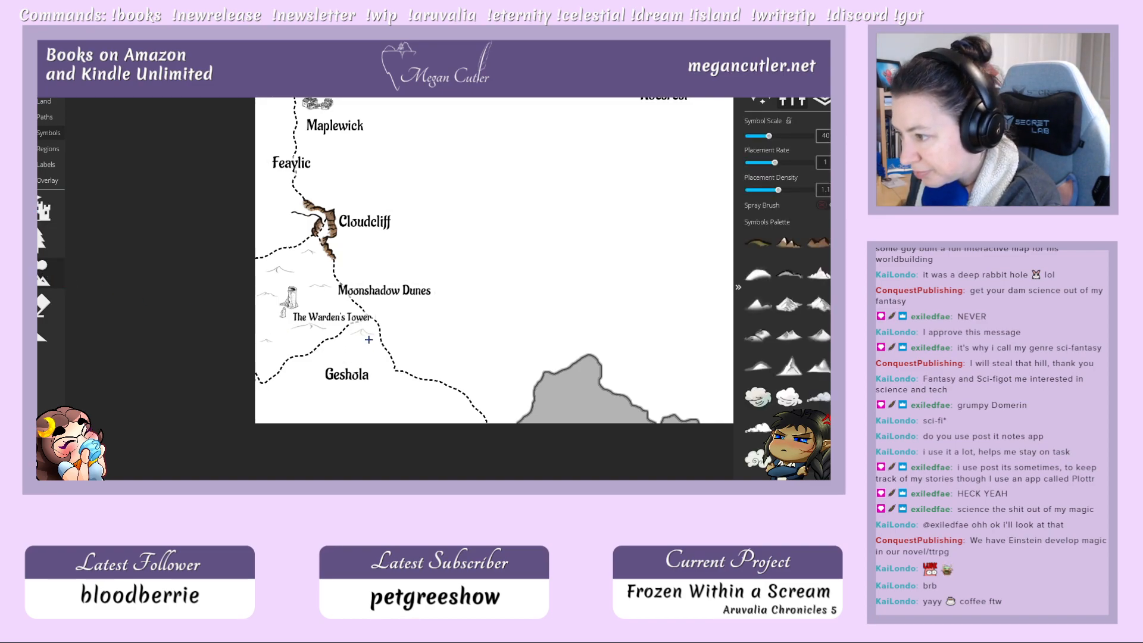
click(368, 338)
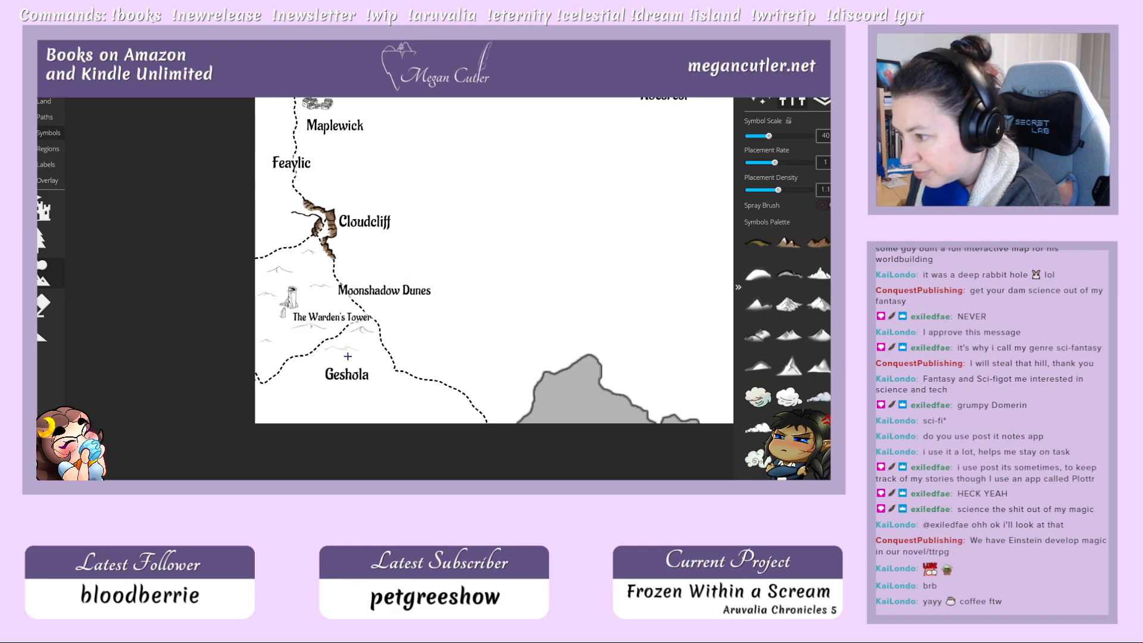
click(348, 356)
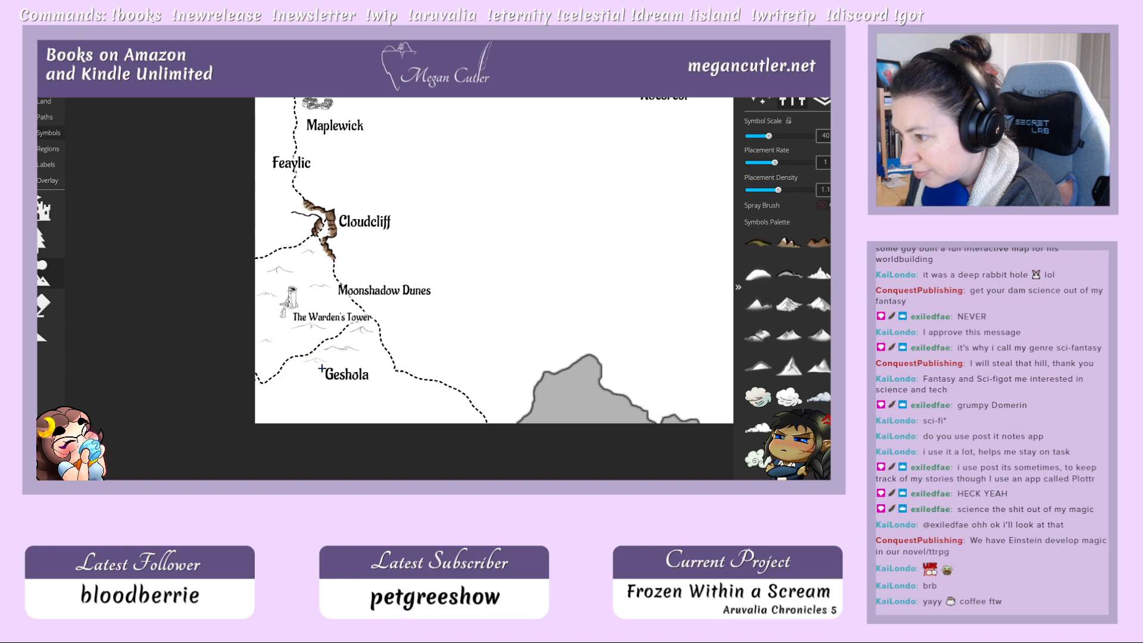
click(322, 368)
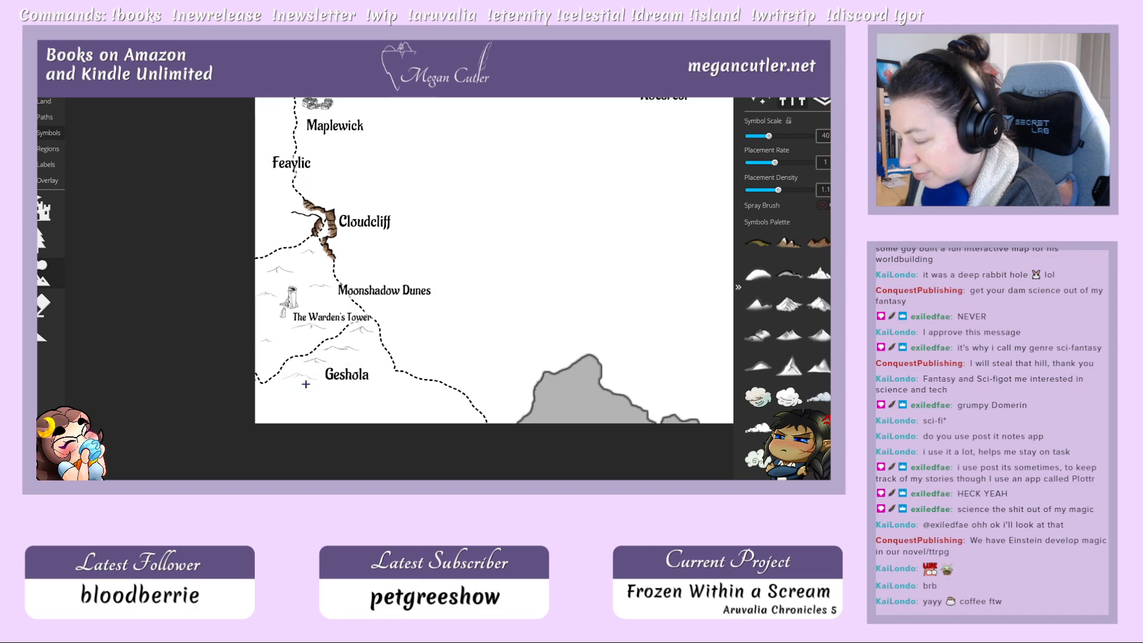
click(305, 384)
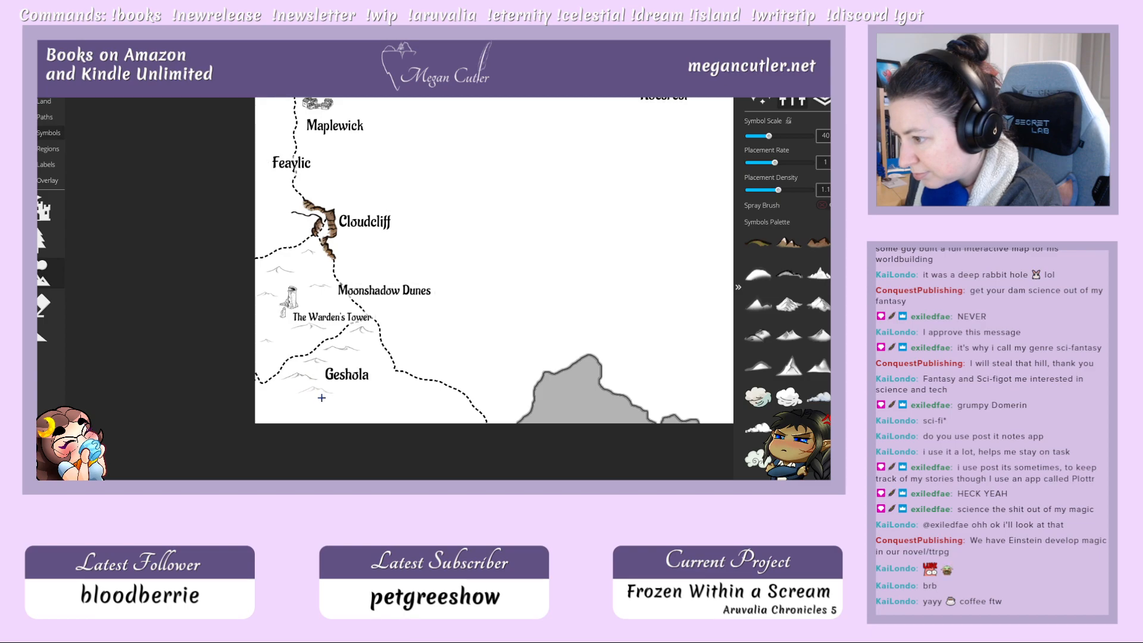
click(321, 397)
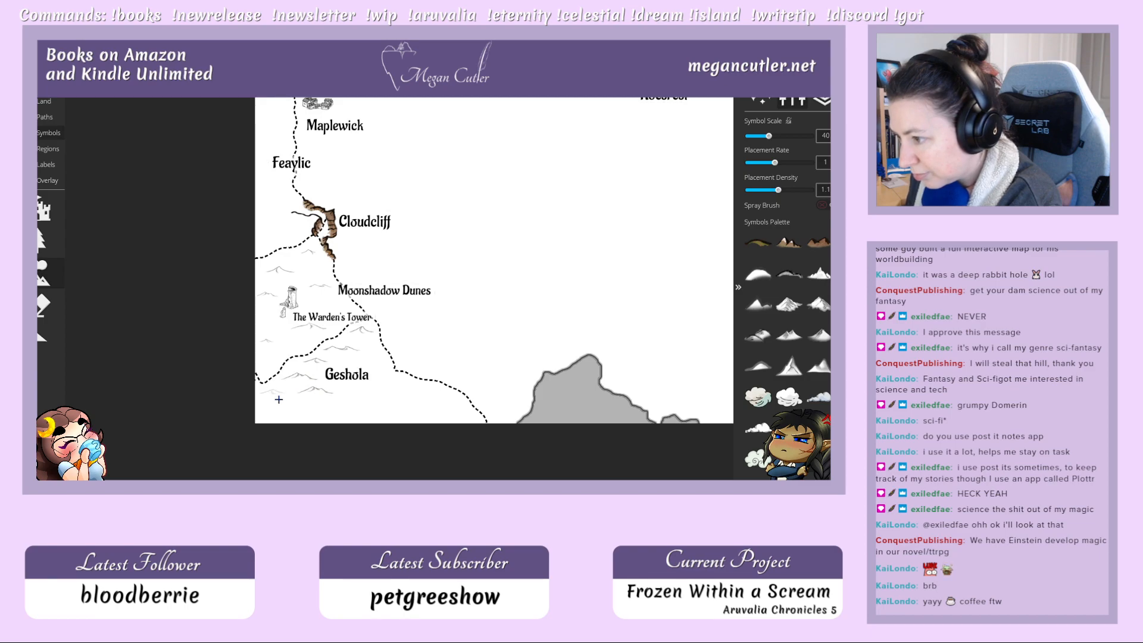
click(278, 400)
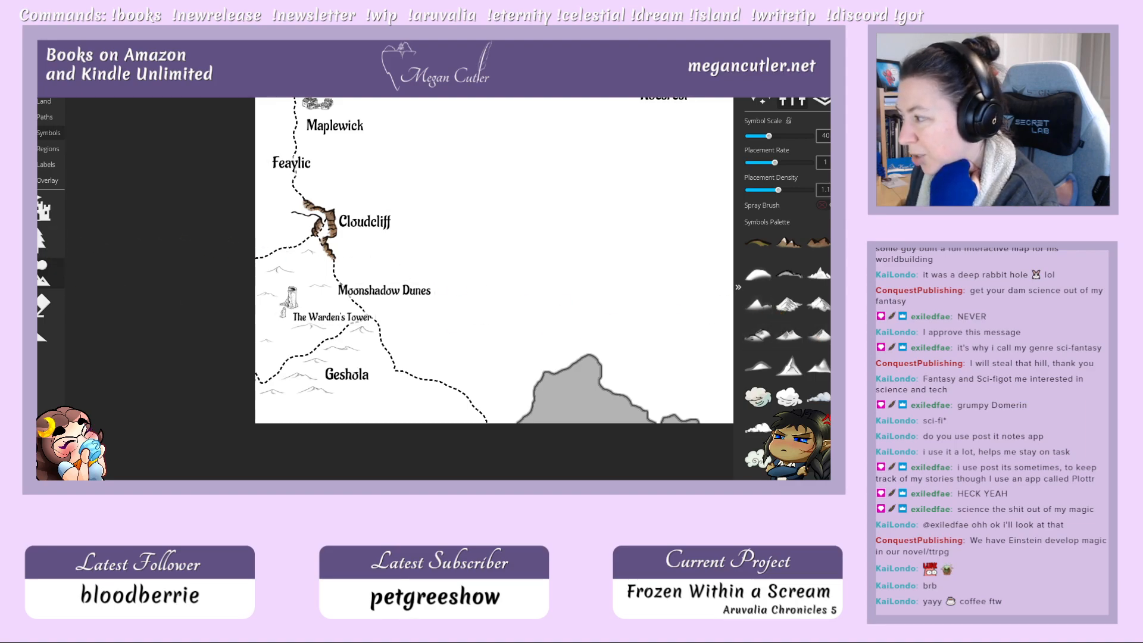
Step: Examine the map from Geshola up to the Icy North for areas that still need terrain symbols
scroll(787, 333, down, 1)
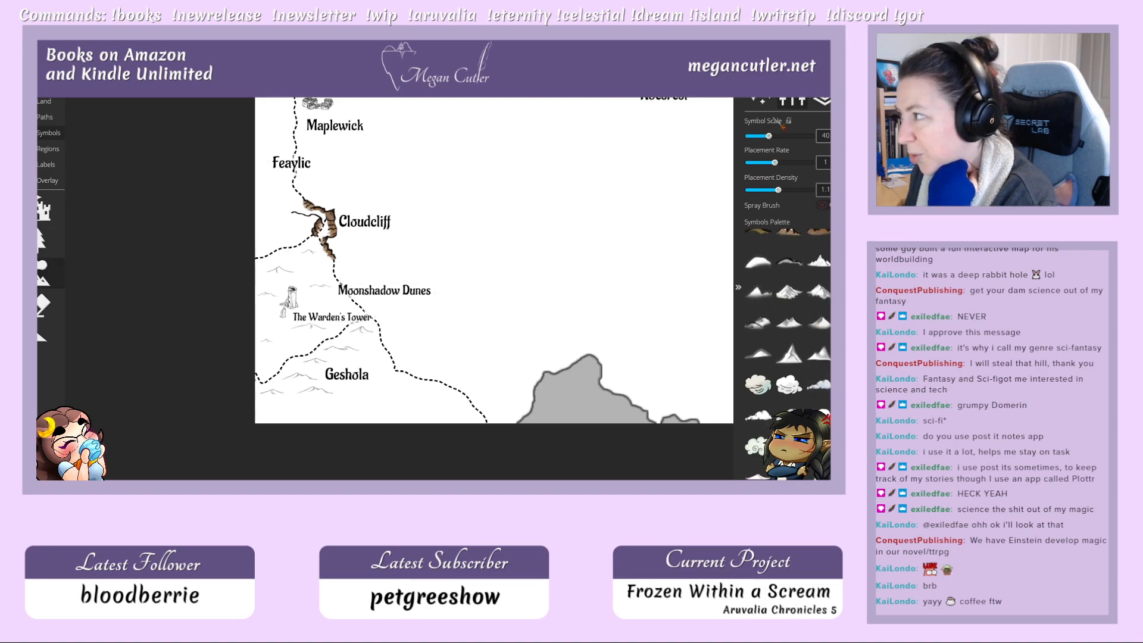
key(space)
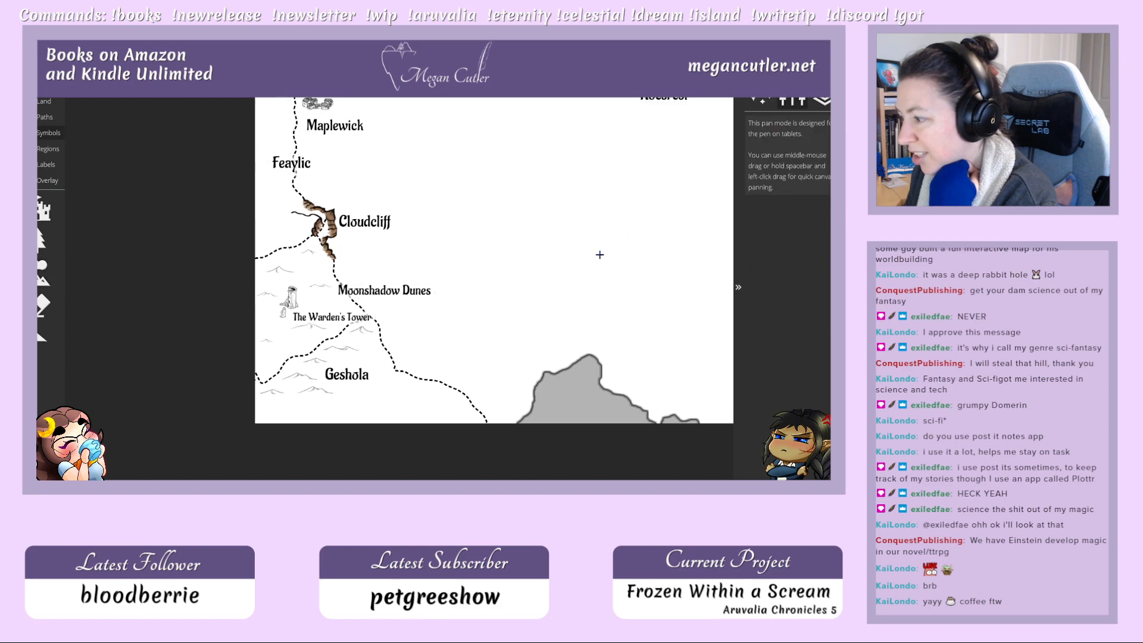
mouse_move(600, 255)
mouse_down()
mouse_move(529, 324)
mouse_move(507, 286)
mouse_move(497, 374)
mouse_up()
drag(527, 295, 410, 425)
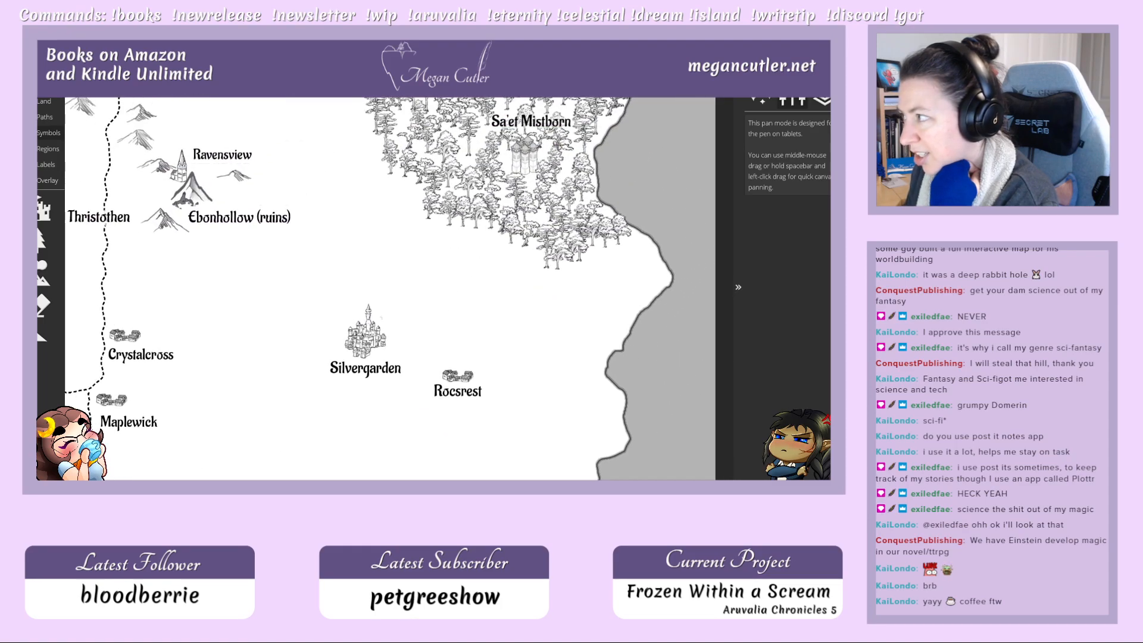
click(823, 99)
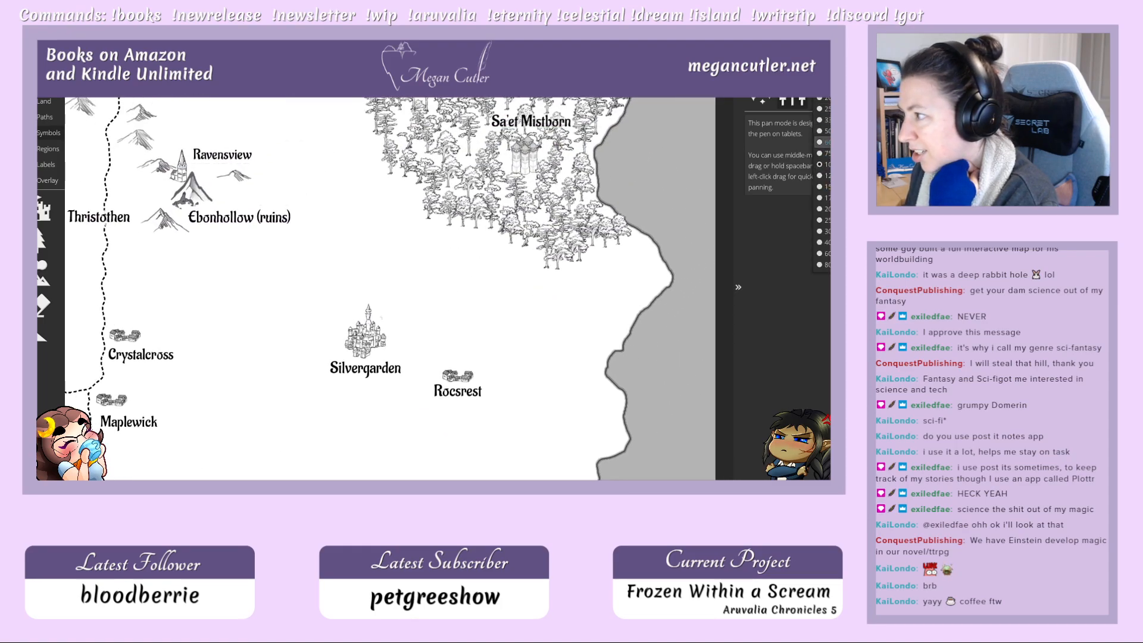
click(817, 143)
click(822, 98)
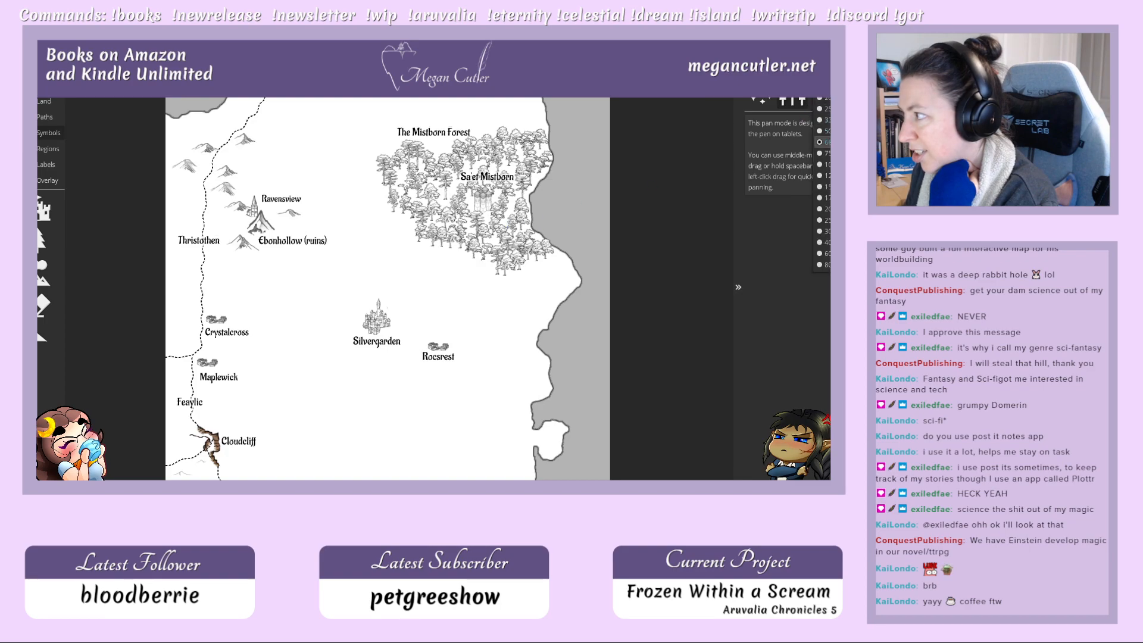
click(821, 130)
drag(502, 219, 498, 249)
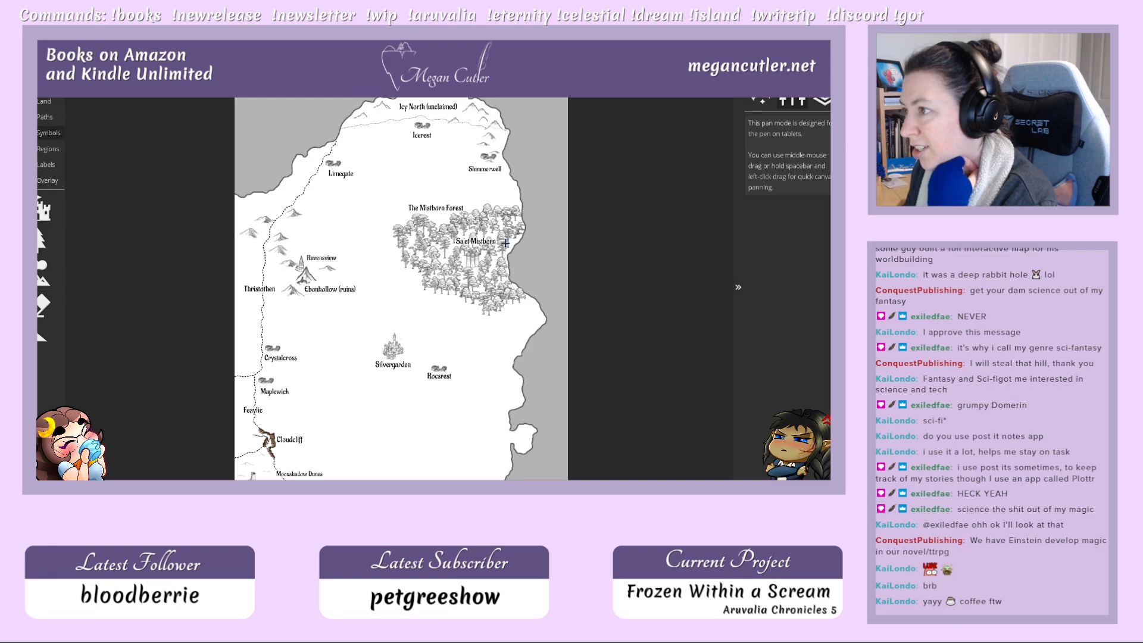
drag(466, 176, 446, 191)
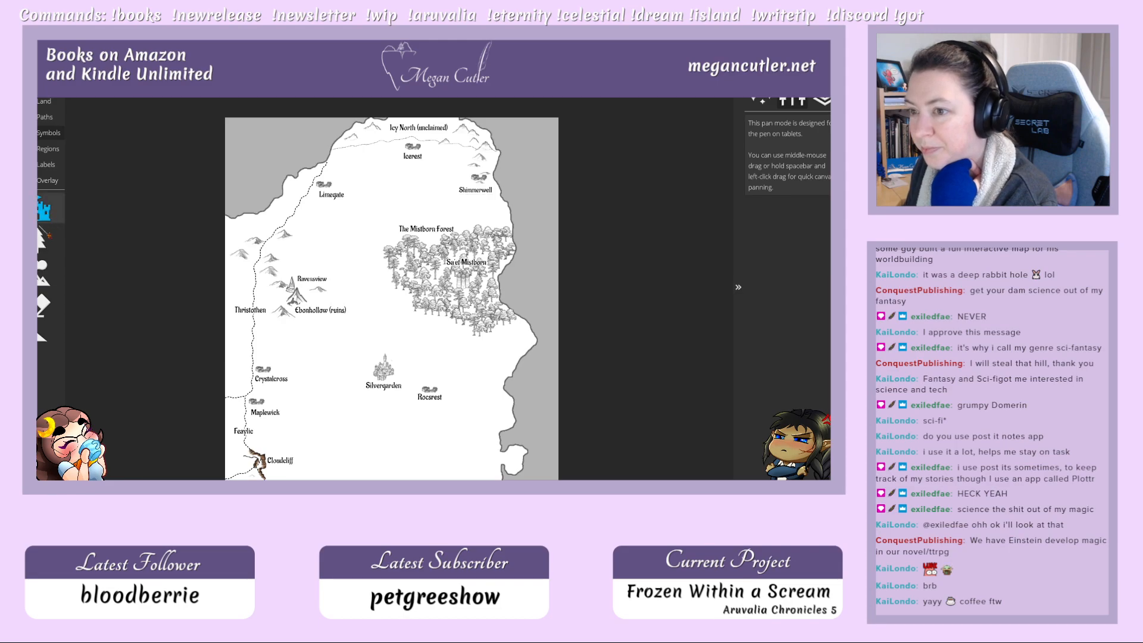
Step: Place a Penciled Mountains symbol just southwest of the "Icy North (unclaimed)" label, along the dotted border
click(46, 286)
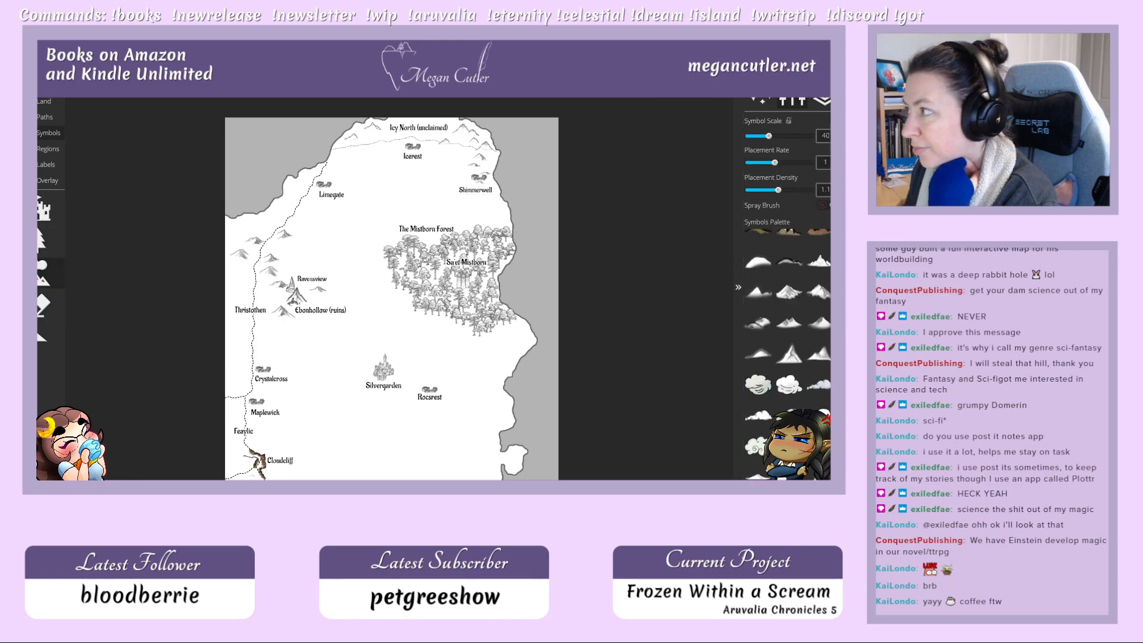
click(824, 165)
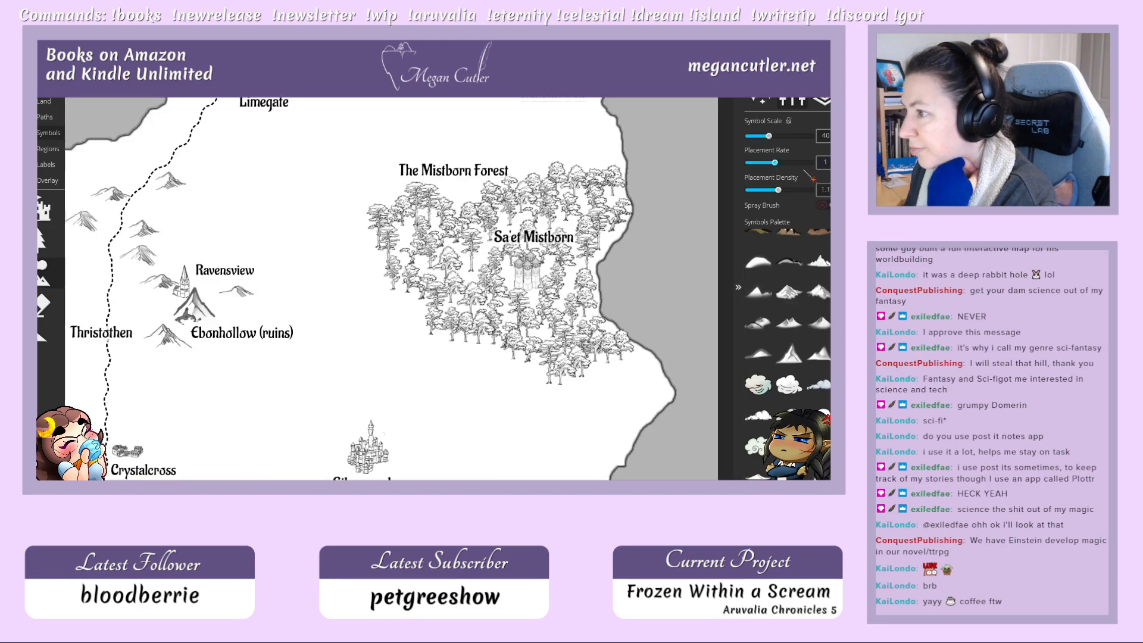
key(space)
drag(634, 137, 633, 292)
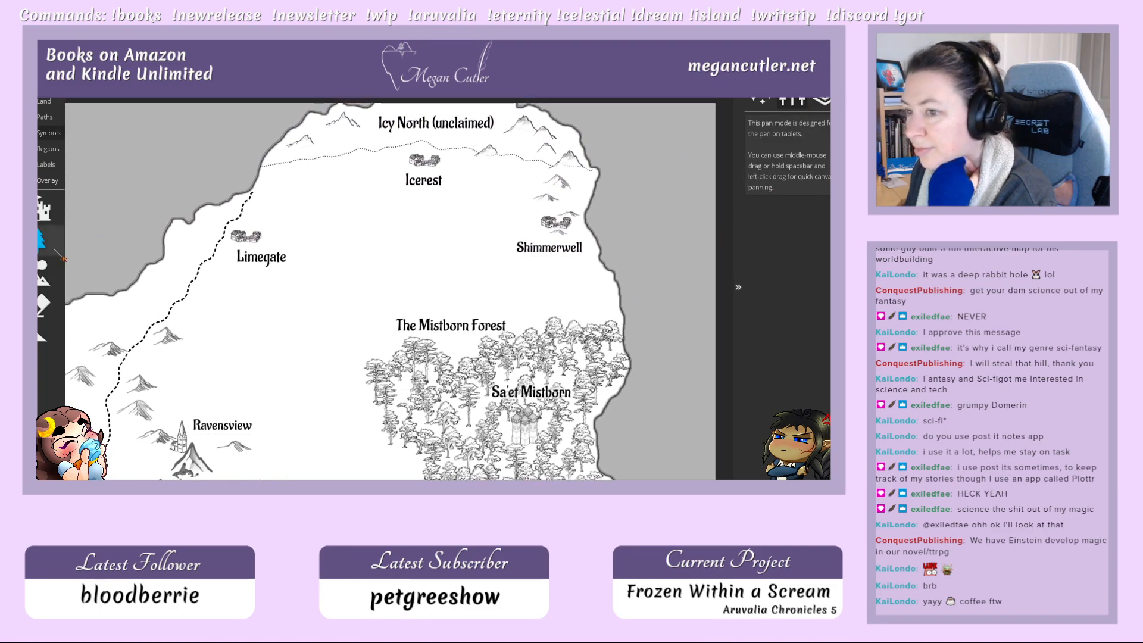
click(48, 272)
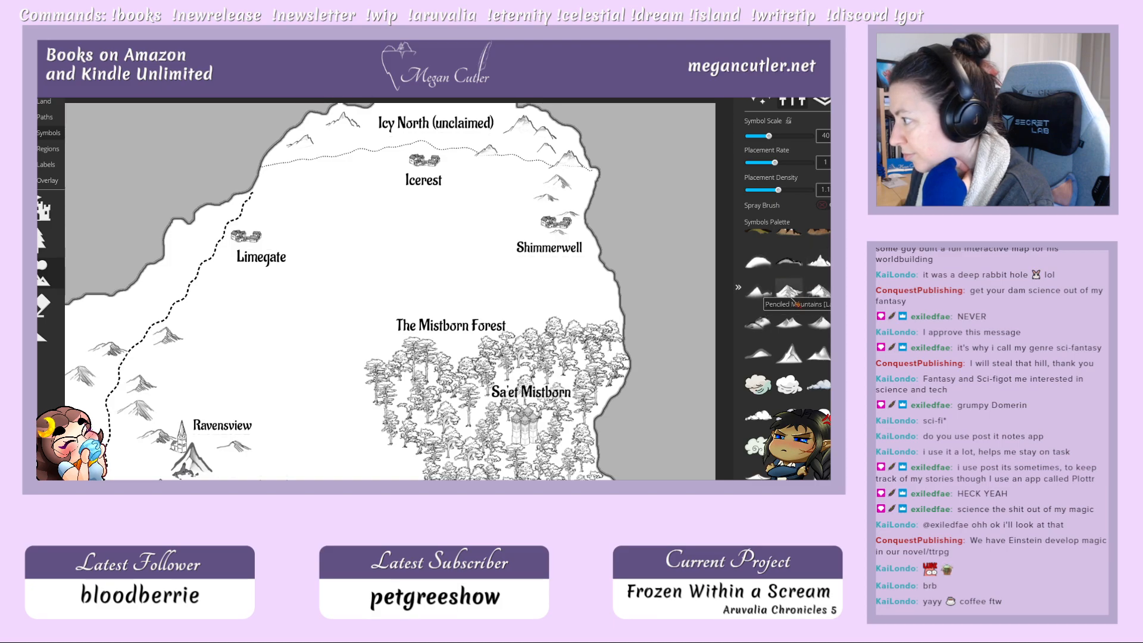
click(789, 291)
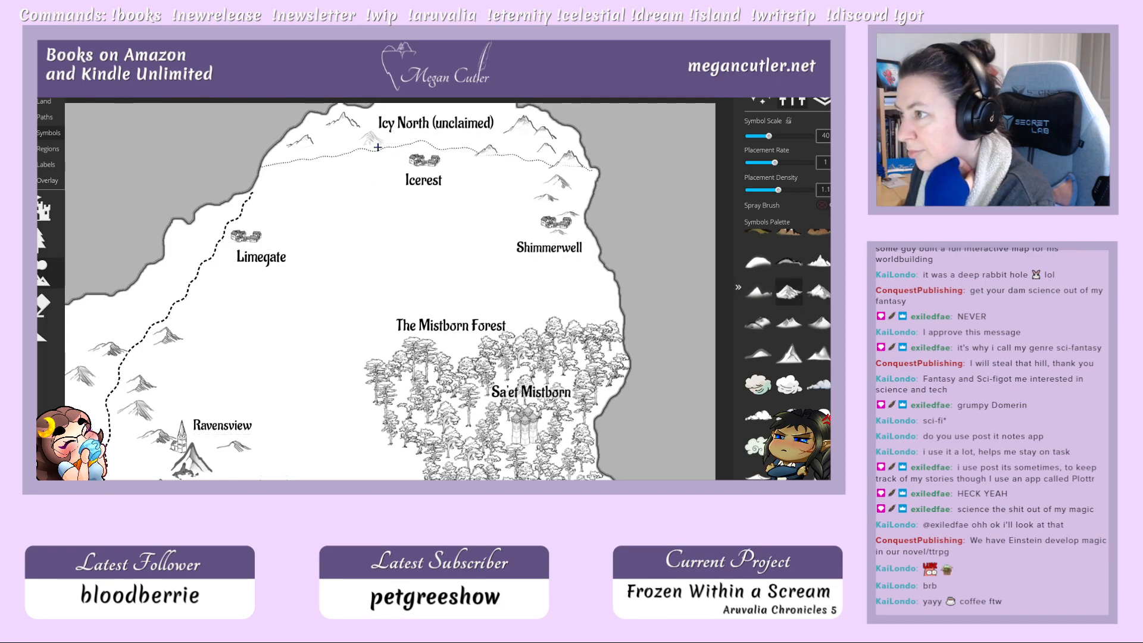
click(377, 146)
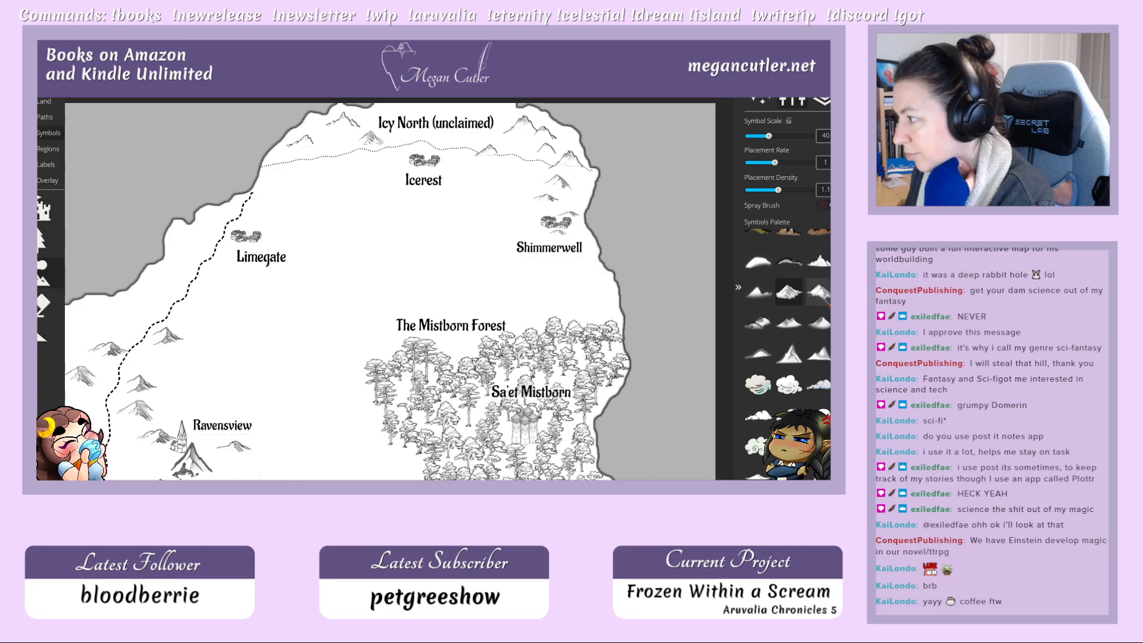
Step: Add small mountain symbols around the Icerest village, on its east and west sides, using different mountain designs
click(819, 290)
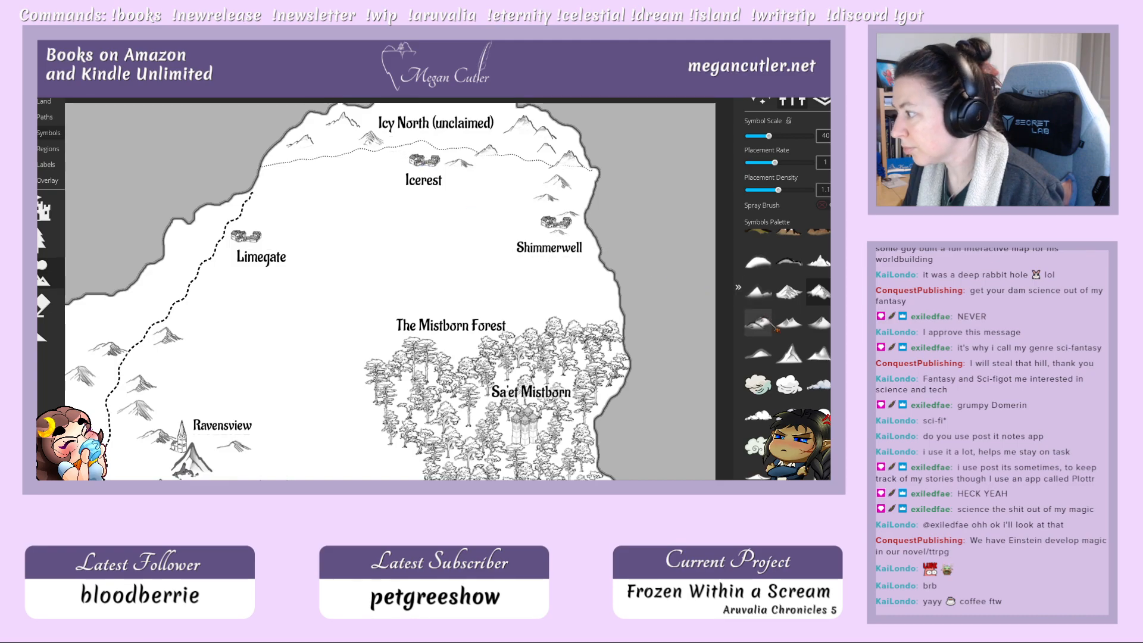
click(789, 291)
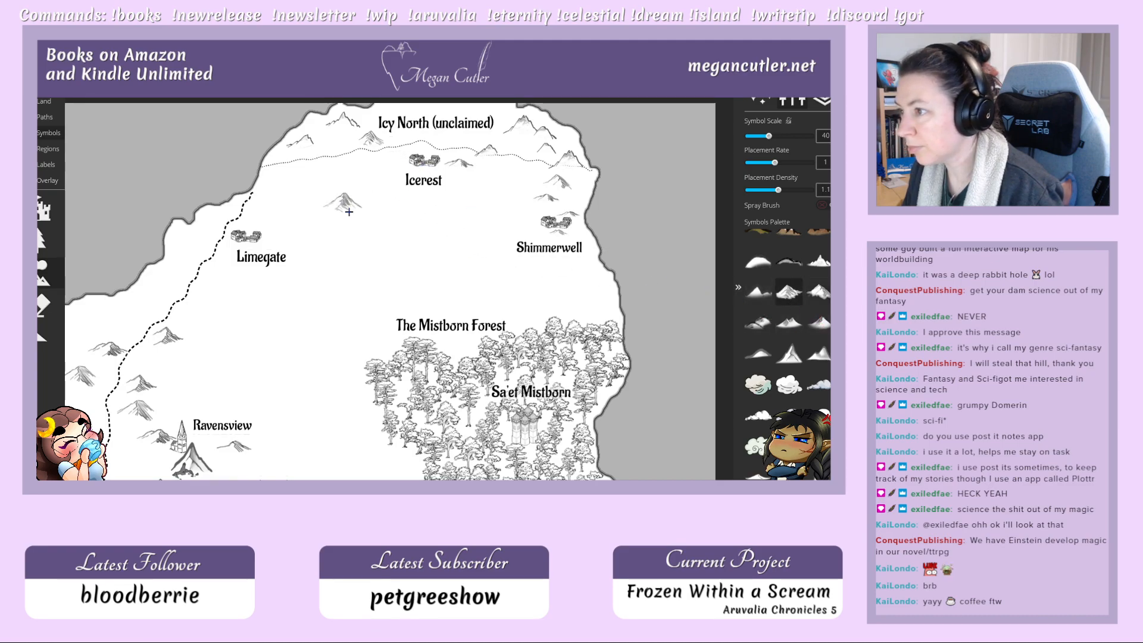
click(363, 206)
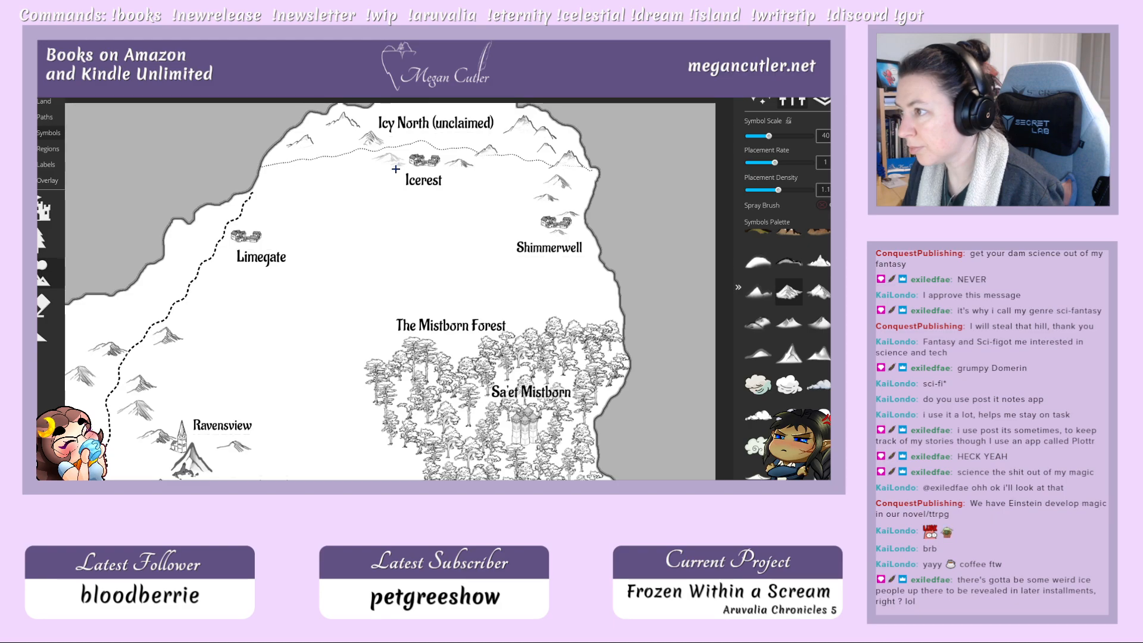
click(396, 169)
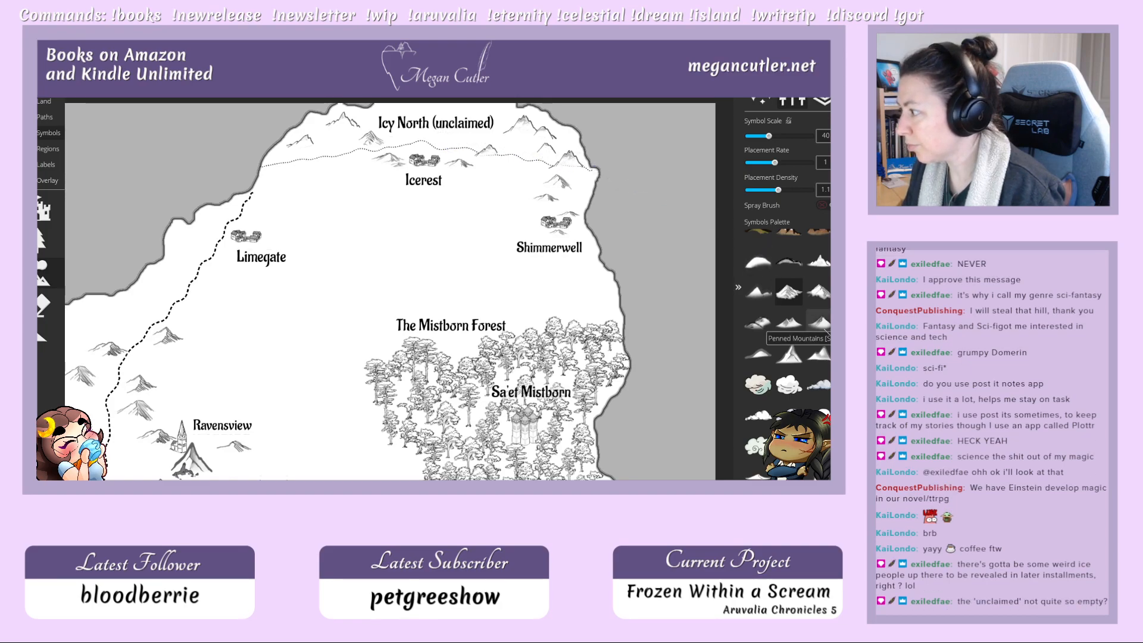
click(820, 323)
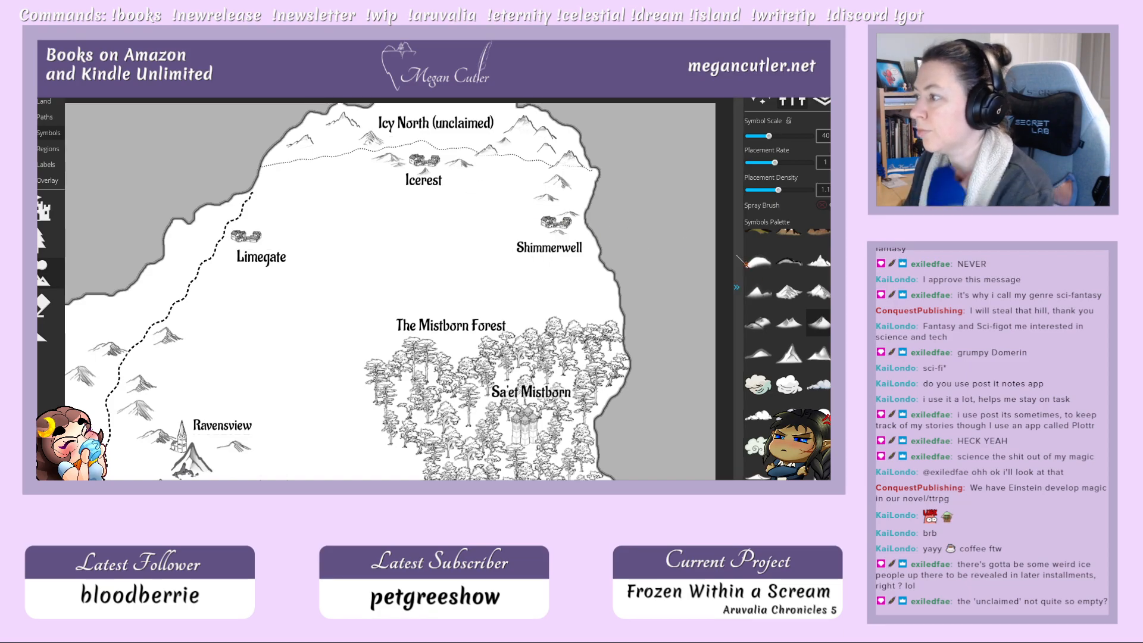
Step: Place small Penciled Mountains symbols just north of Limegate, on both sides of the dashed border, using different mountain designs
scroll(820, 365, up, 1)
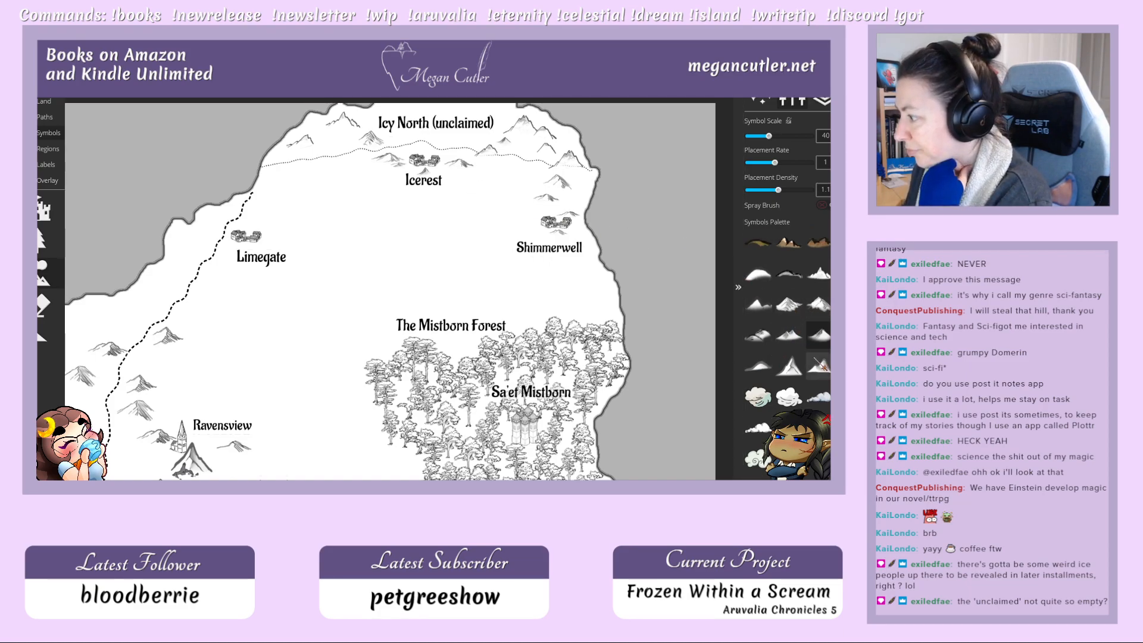
click(41, 238)
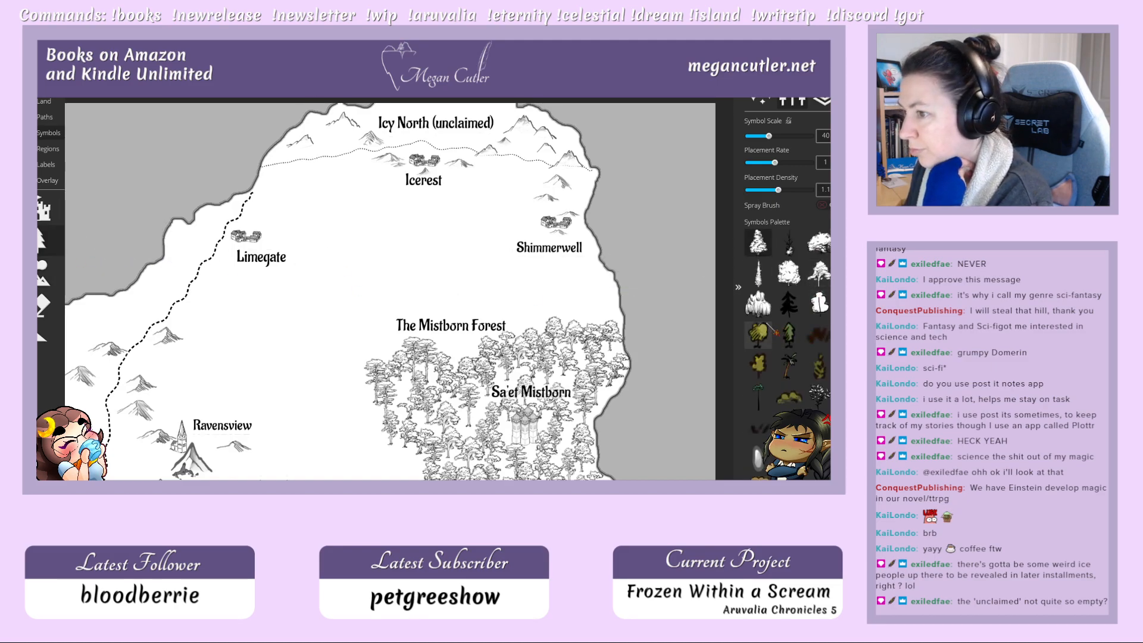
click(259, 244)
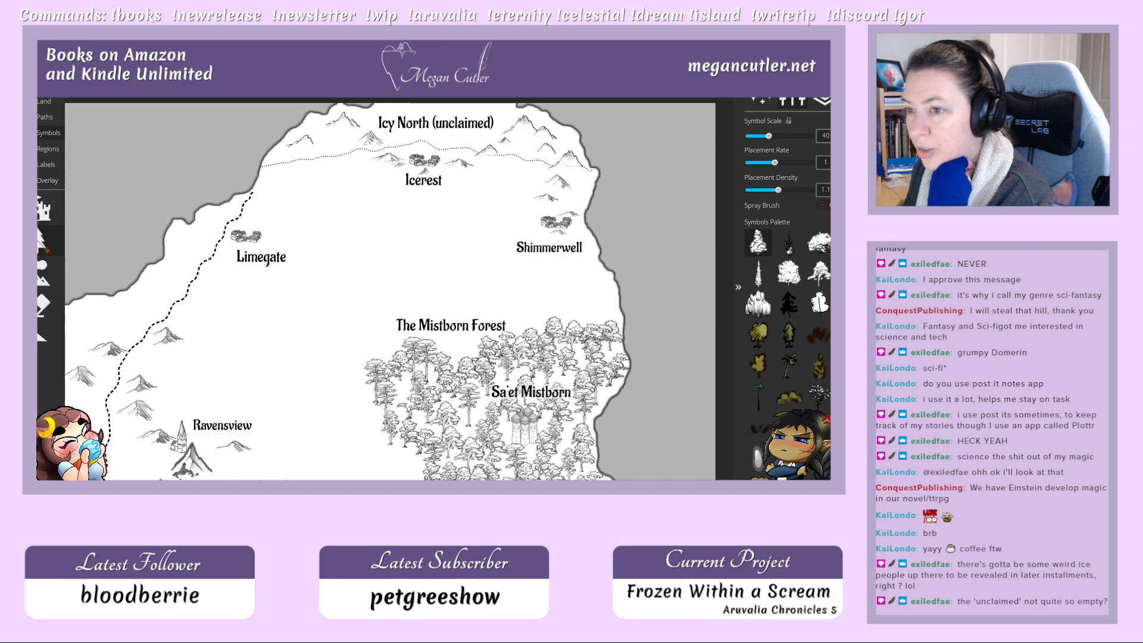
click(43, 273)
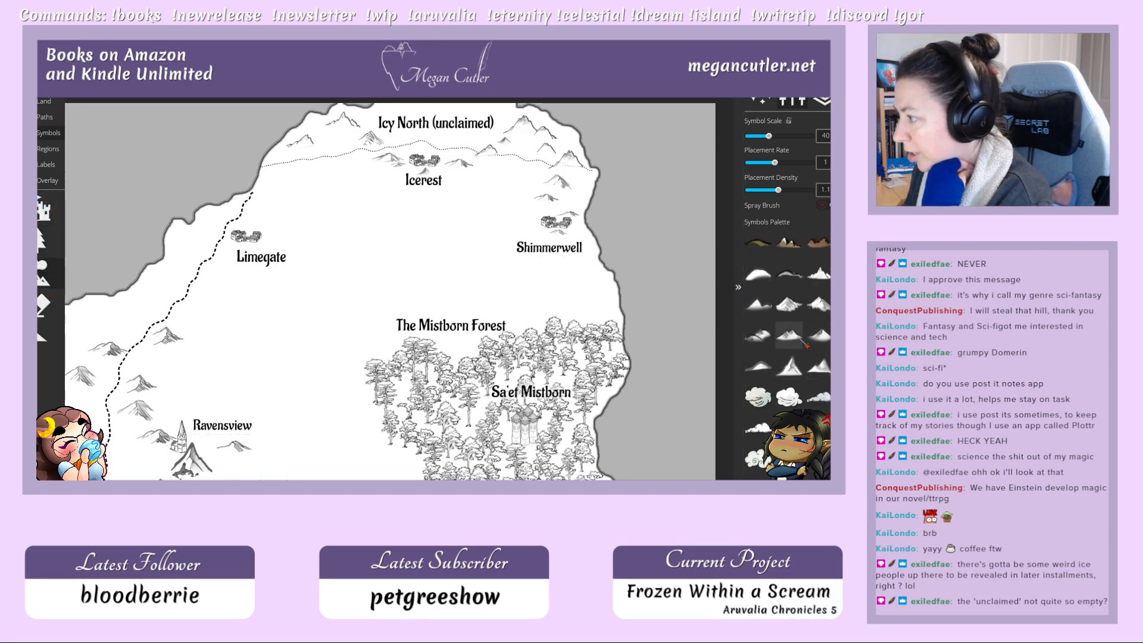
click(758, 335)
click(789, 304)
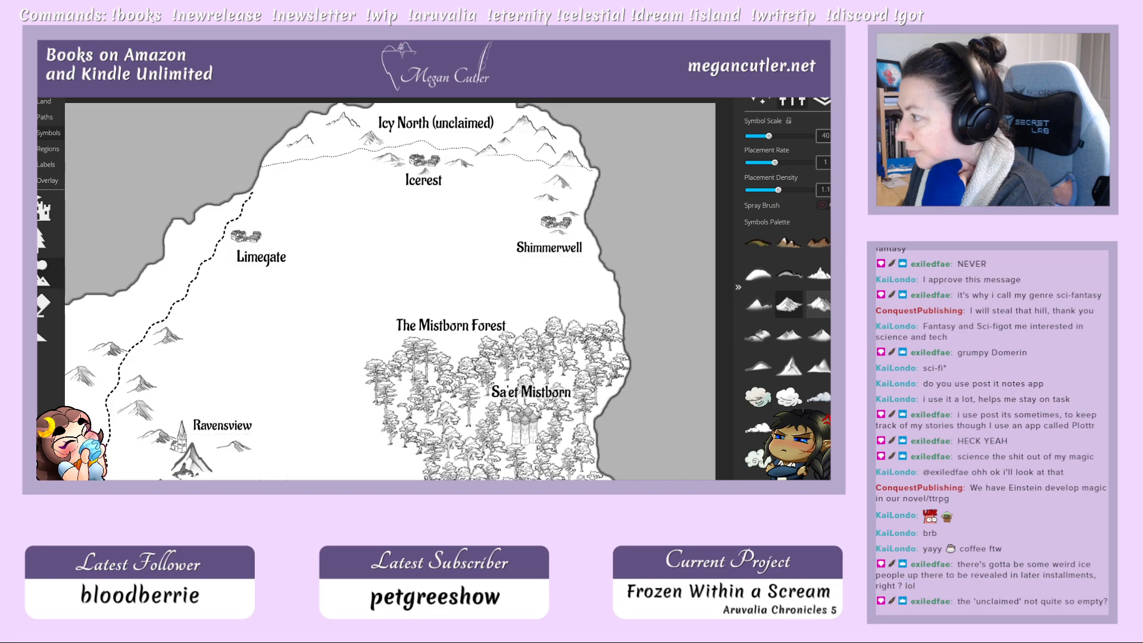
click(820, 274)
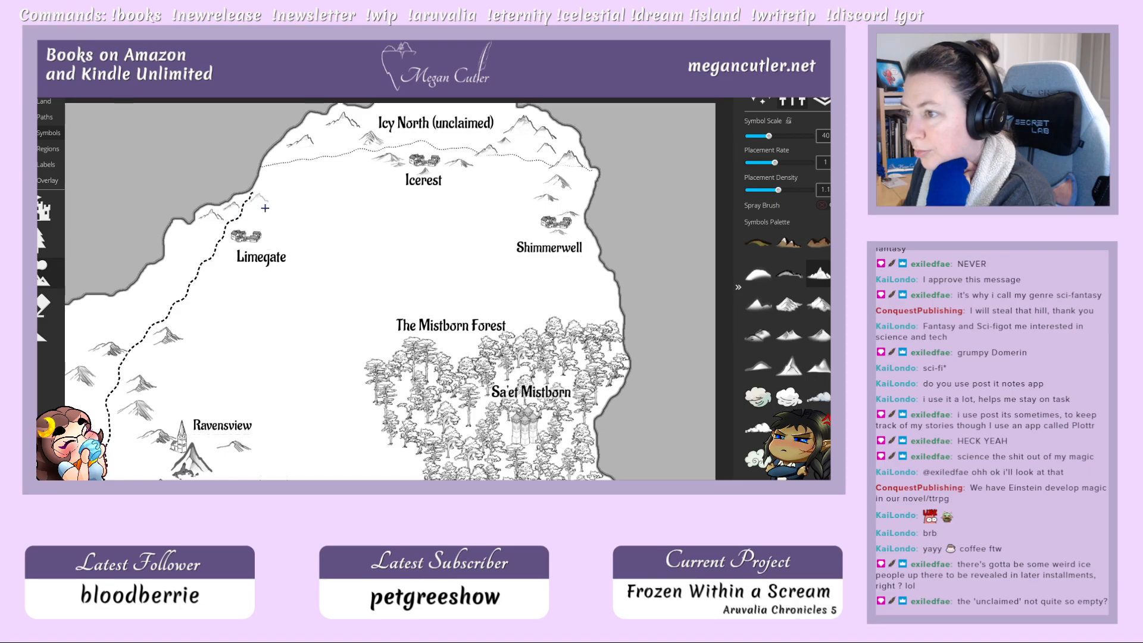
click(802, 315)
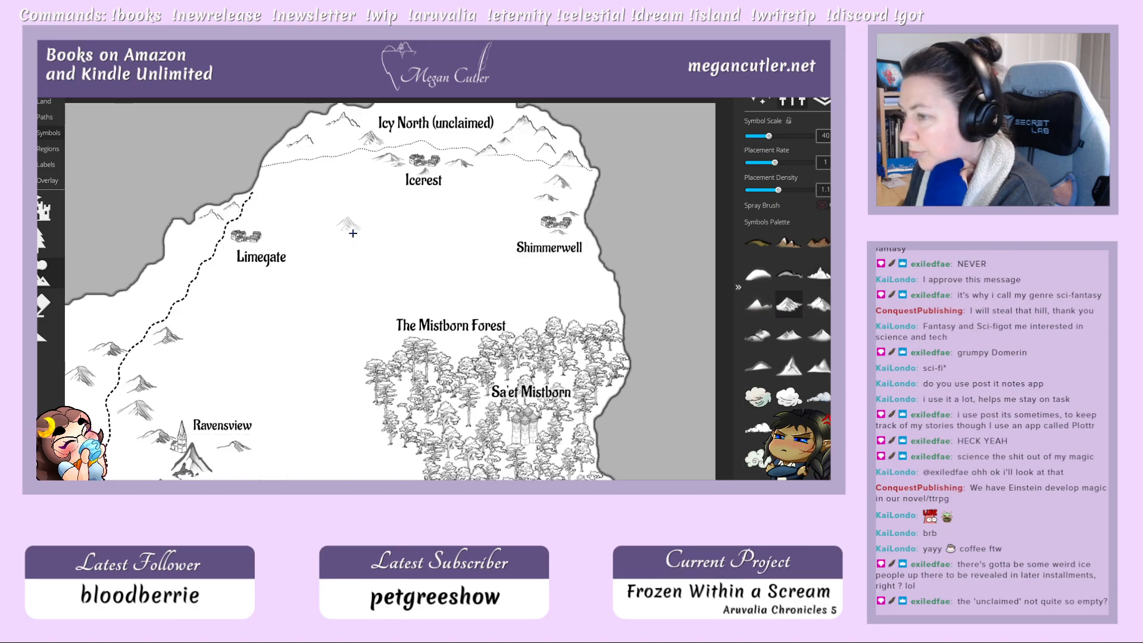
click(269, 213)
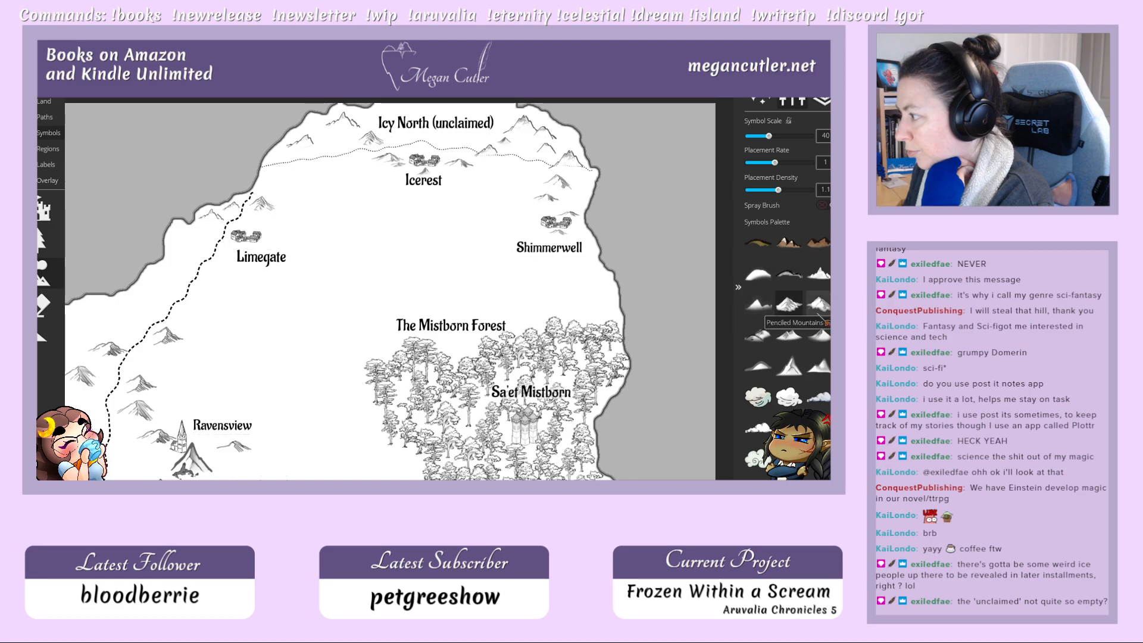
click(820, 307)
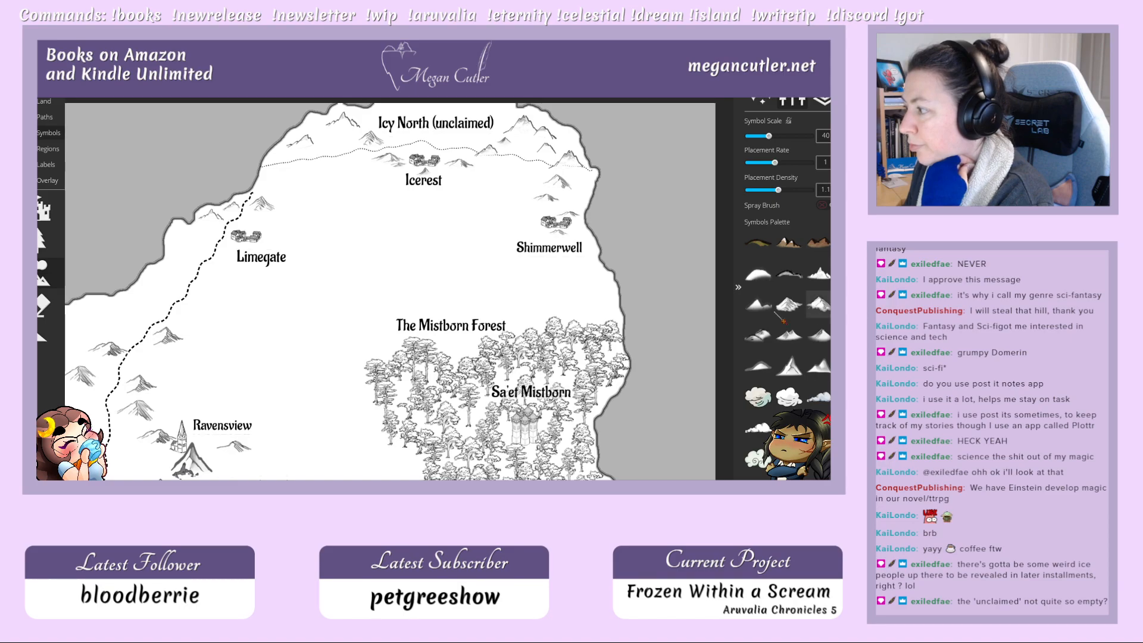
Step: Try out tree symbols at scale 100, placing a tall conifer between Limegate and The Mistborn Forest, and undo the placements
click(52, 251)
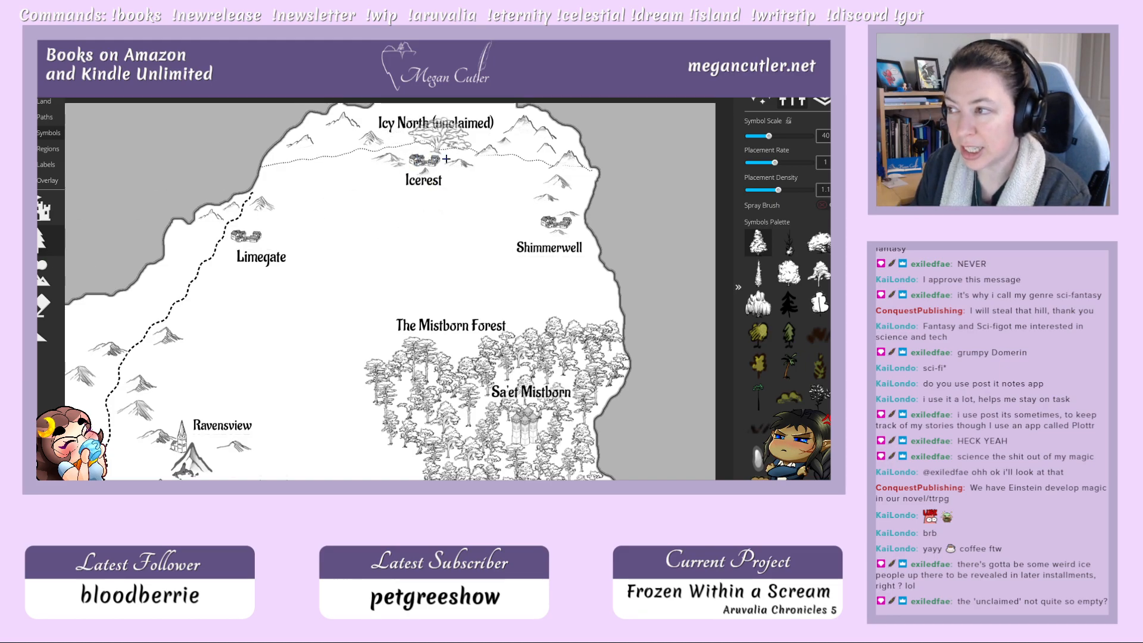
click(433, 196)
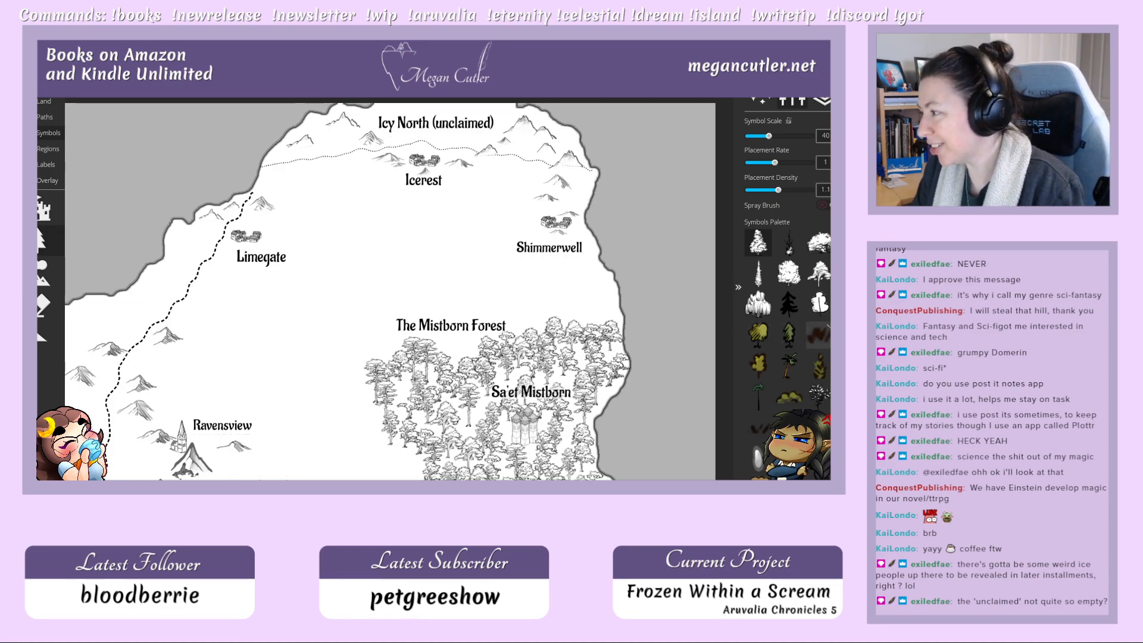
scroll(817, 325, down, 1)
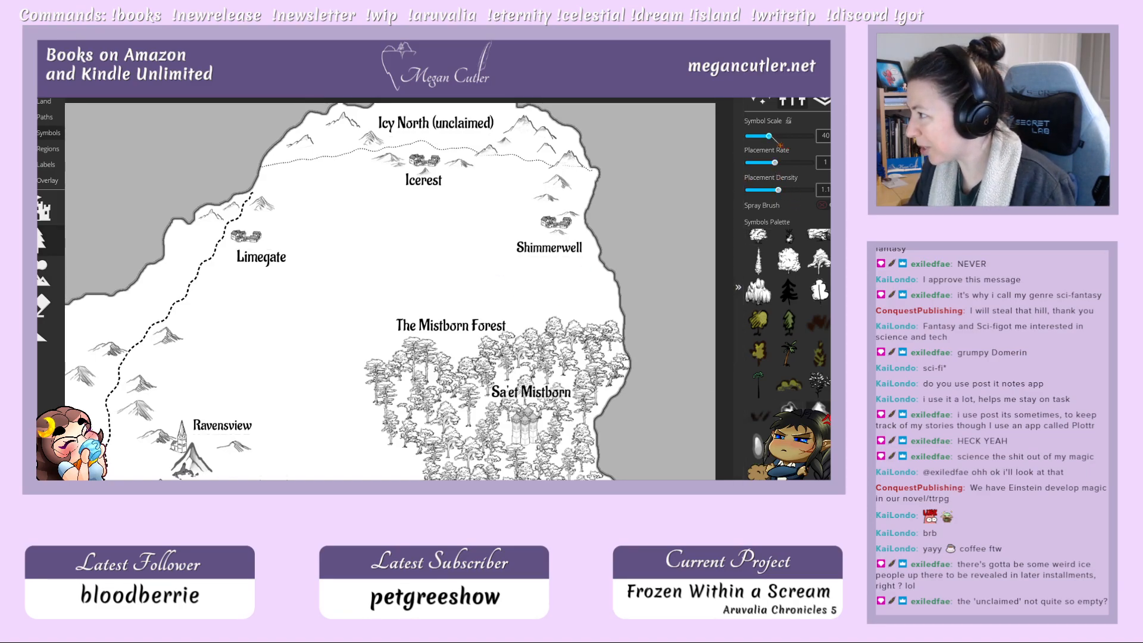
drag(774, 139, 812, 136)
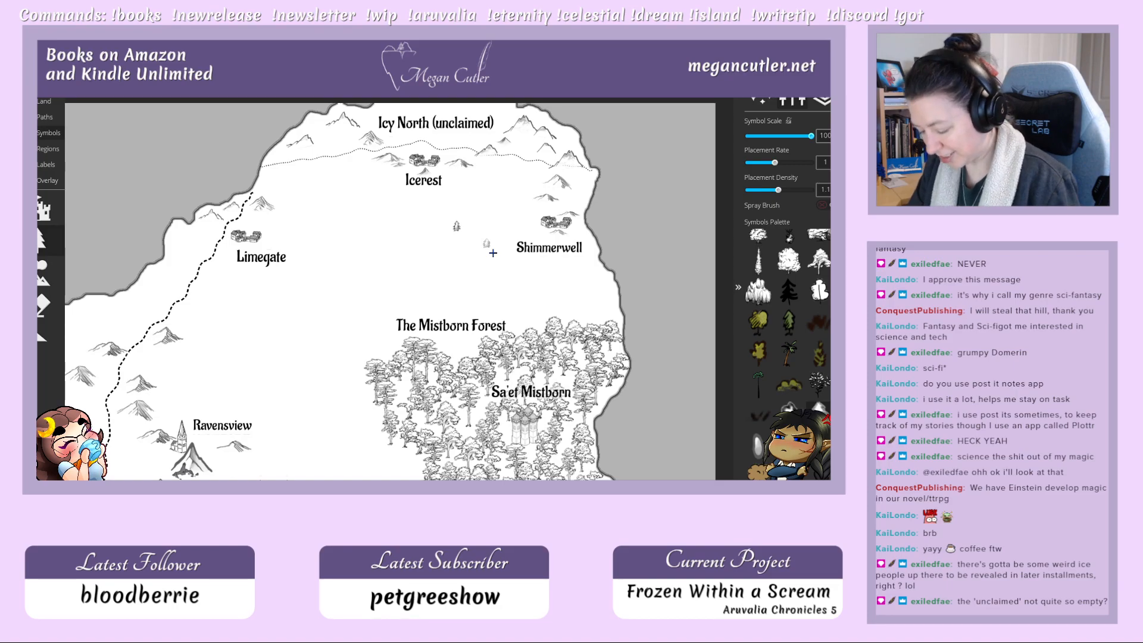
key(ctrl+z)
click(758, 260)
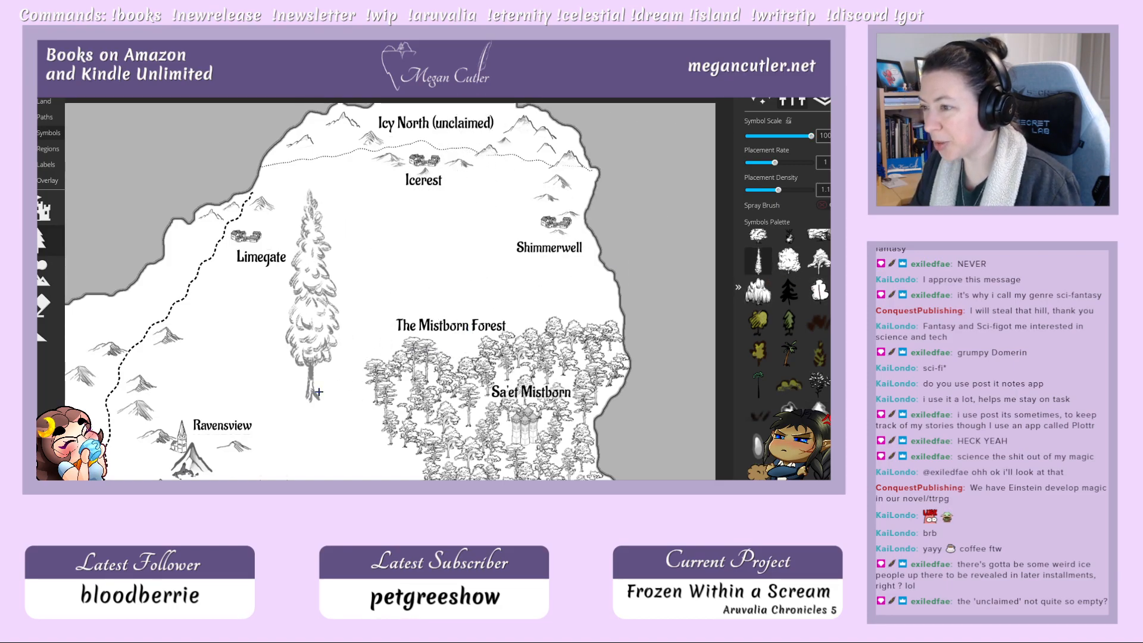
click(330, 381)
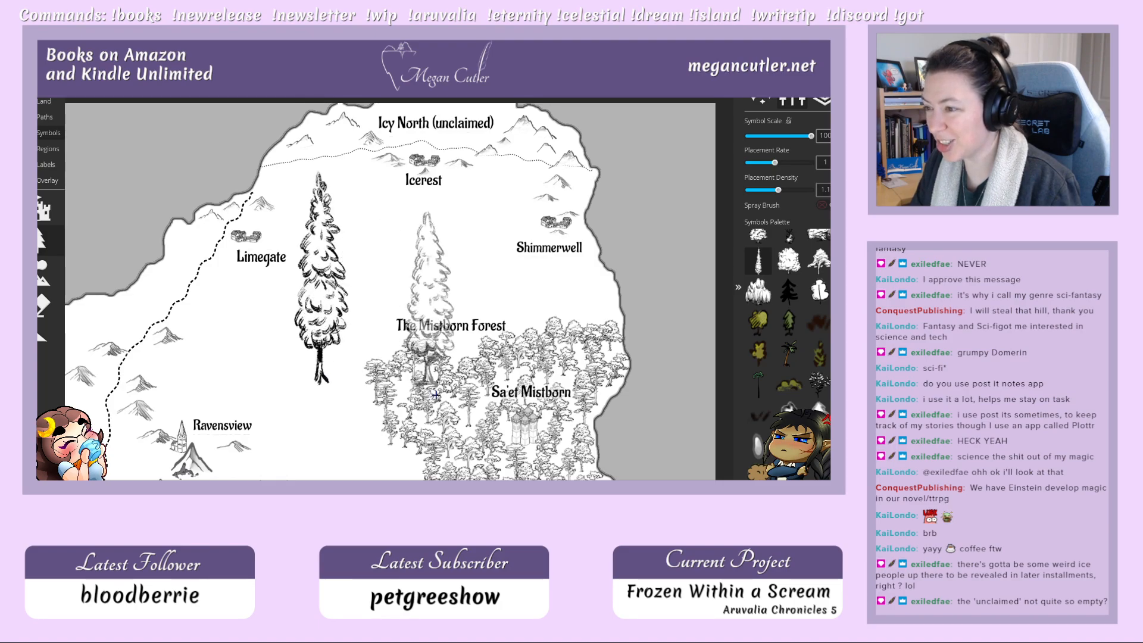
key(ctrl+z)
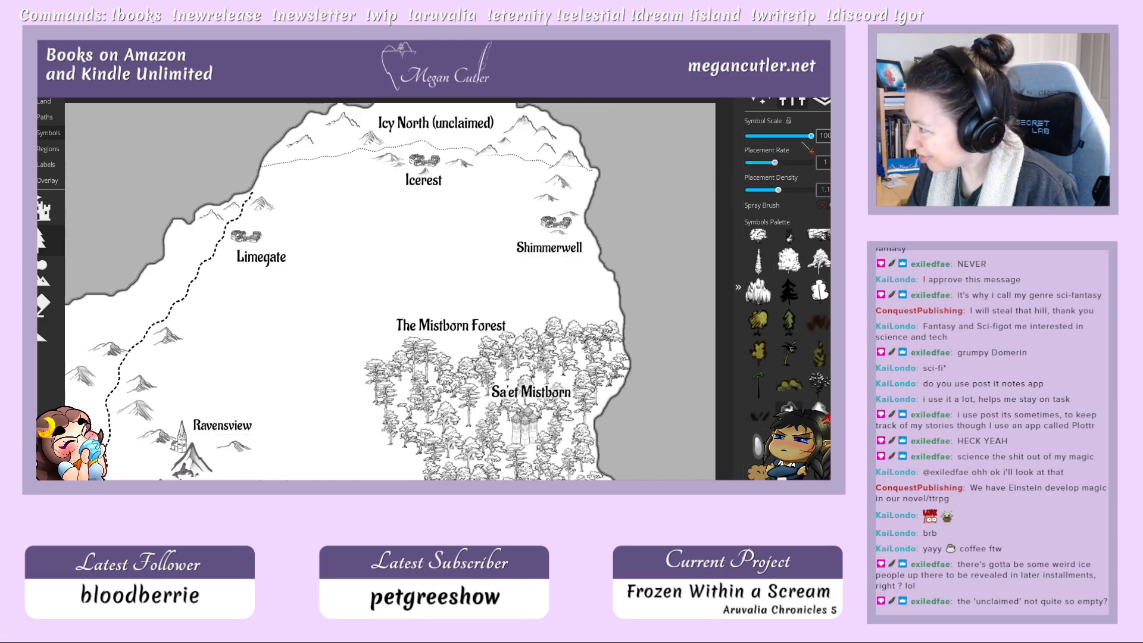
Step: Choose the dark conifer symbol set, test one tree at scale 100 south of Icerest, and undo that test placement
click(480, 240)
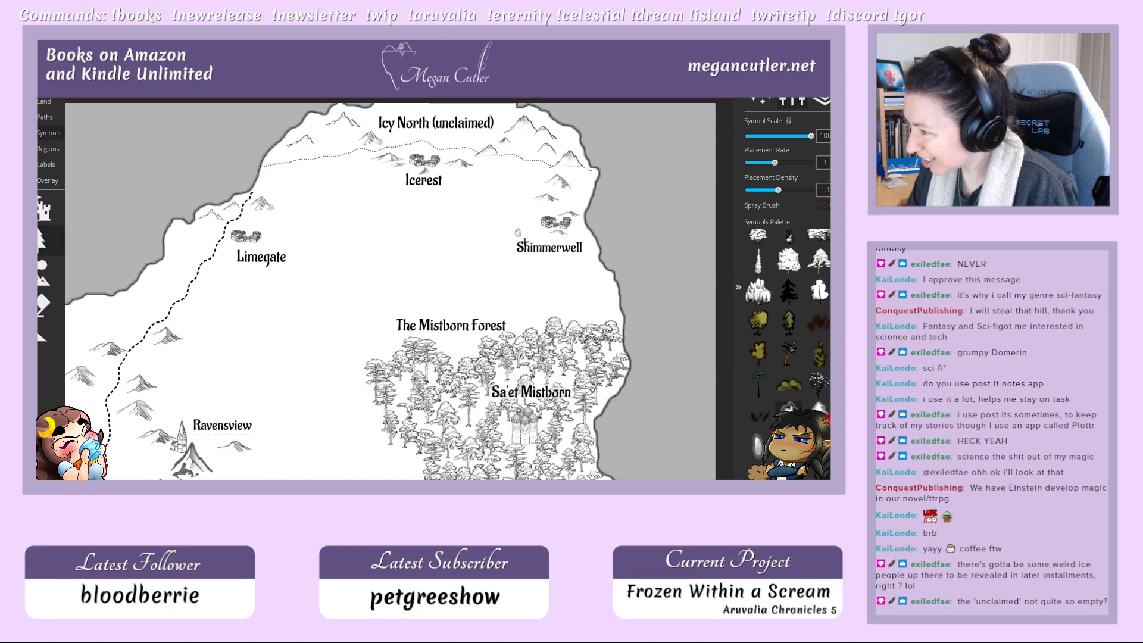
scroll(792, 250, up, 1)
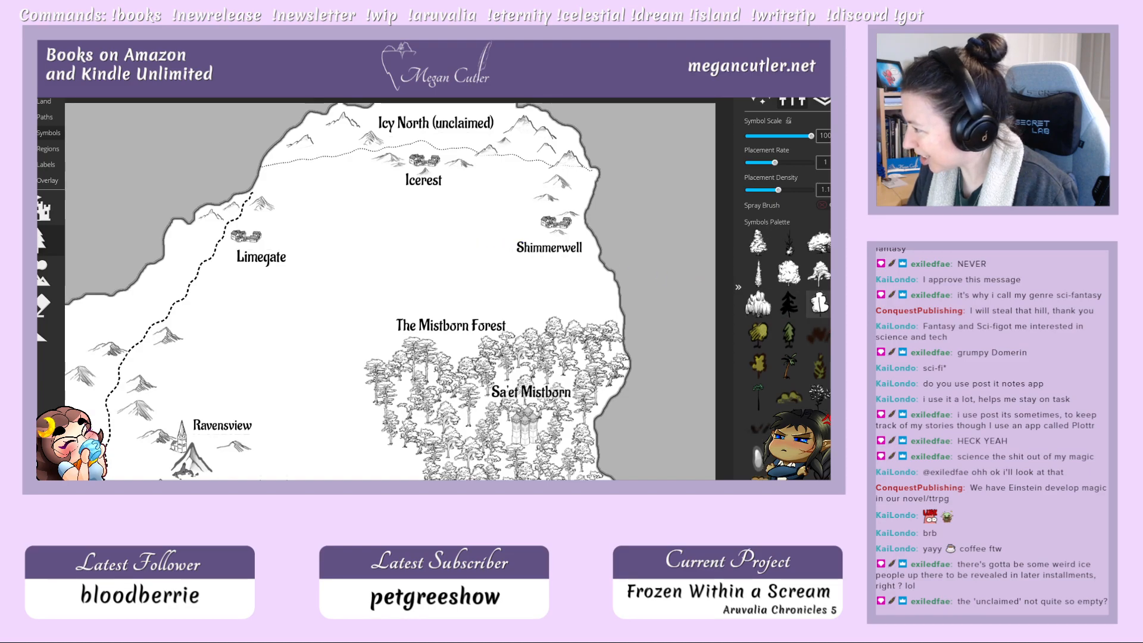
click(789, 245)
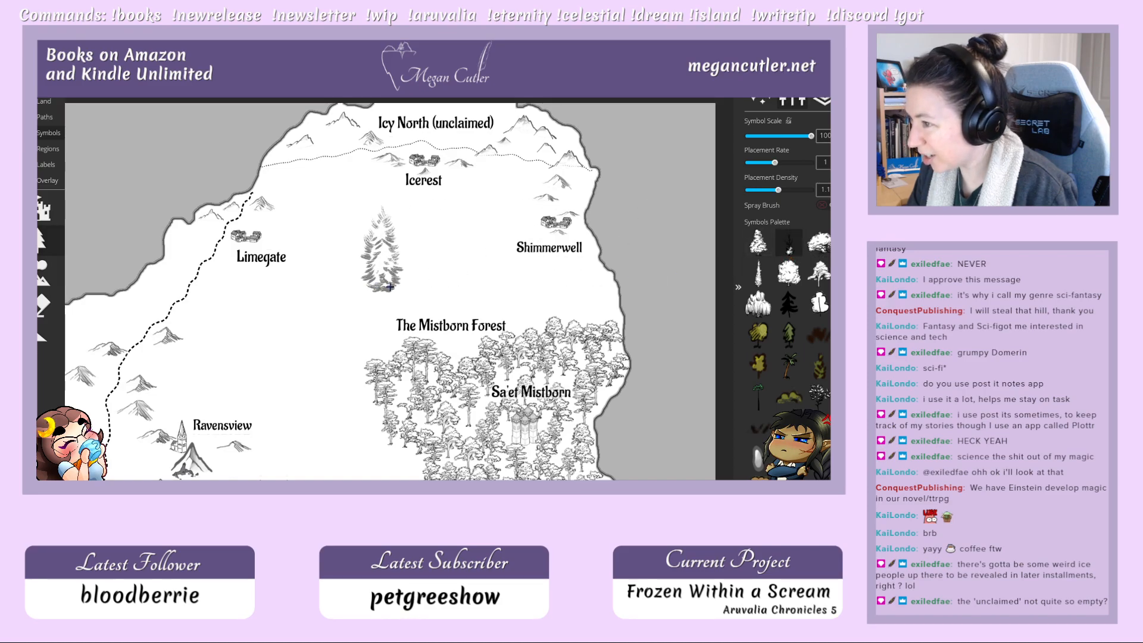
click(387, 284)
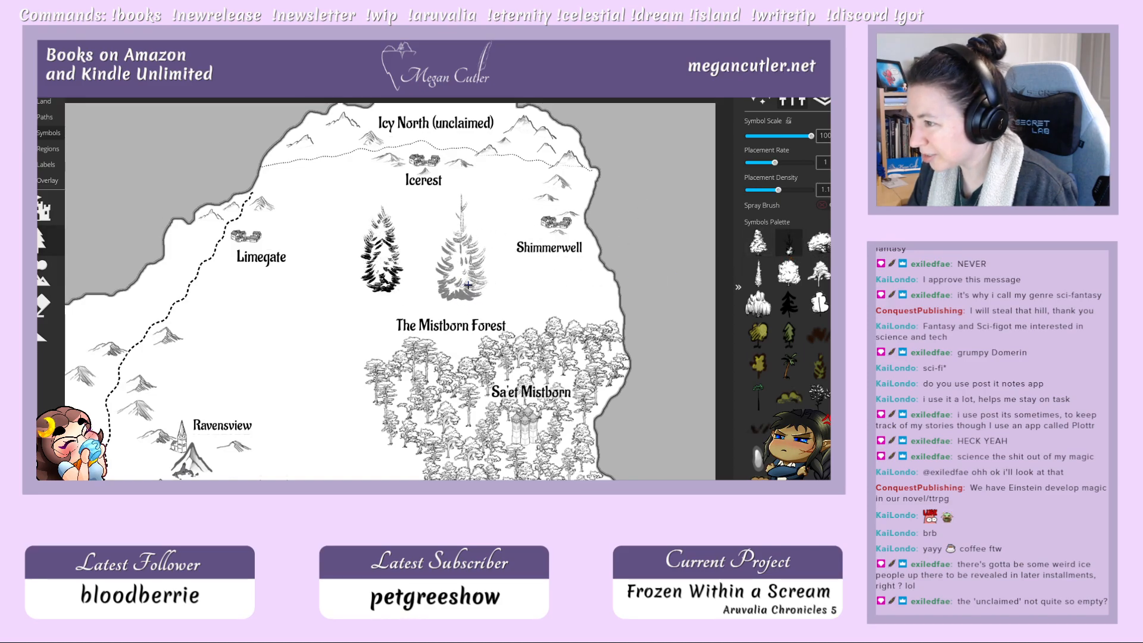
key(ctrl+z)
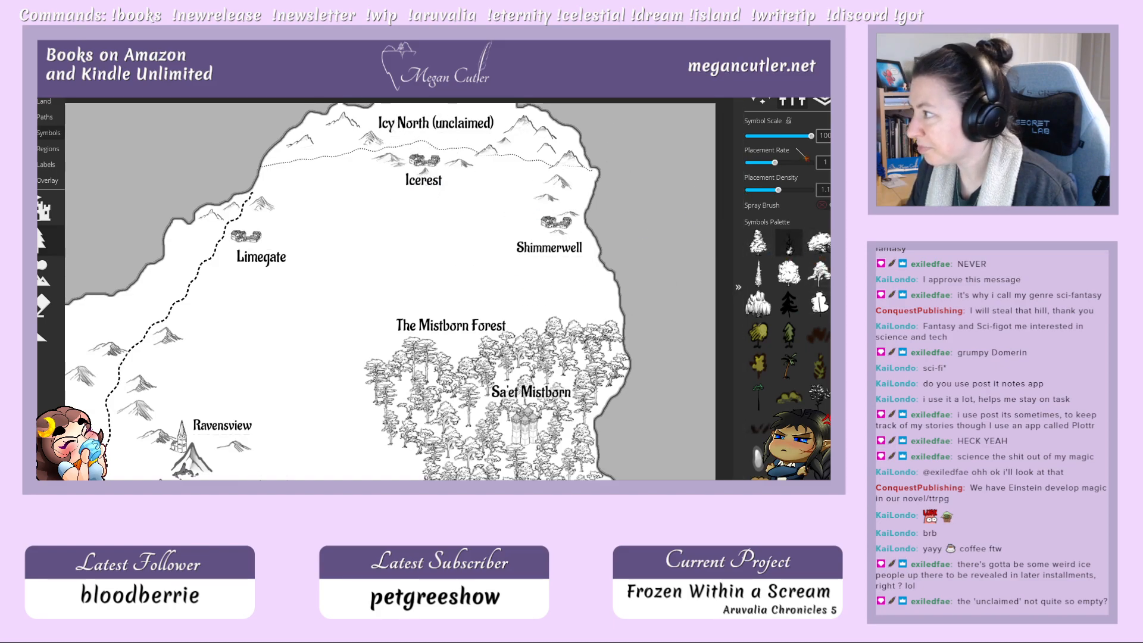
Step: Set the symbol scale to 15 and place a cluster of small conifers on the north and east sides of Limegate
drag(811, 136, 765, 136)
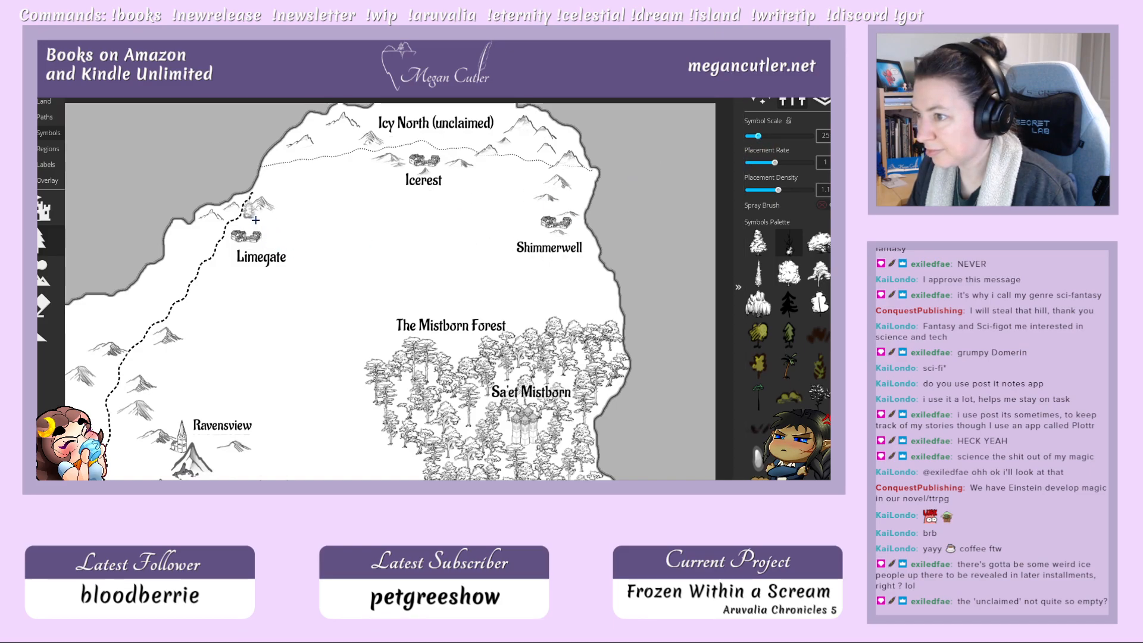
drag(757, 136, 751, 136)
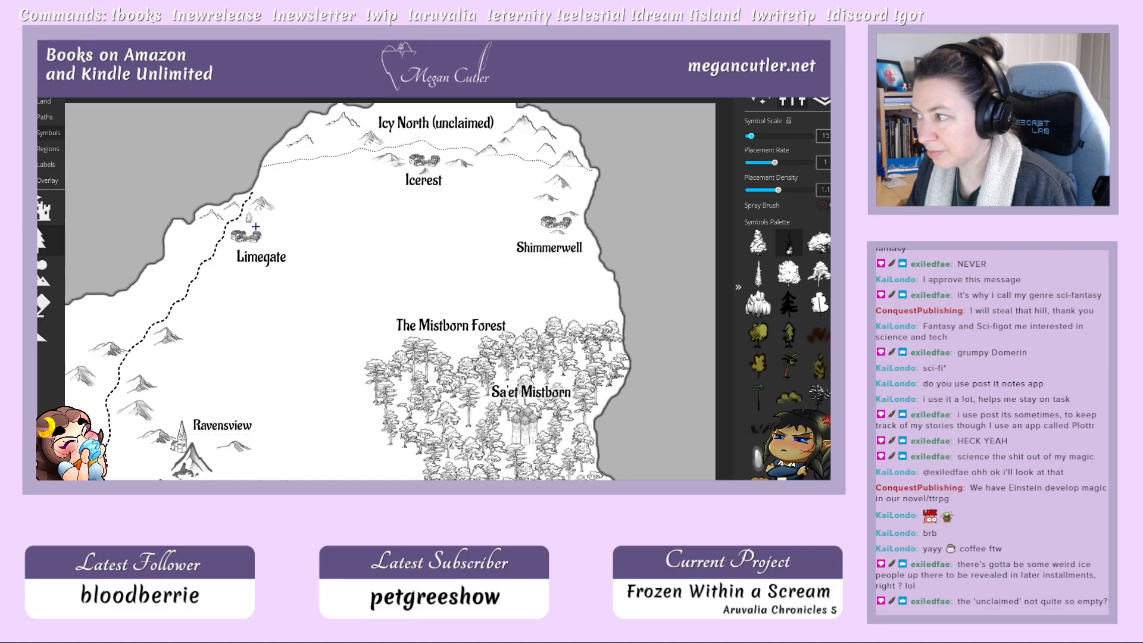
click(255, 226)
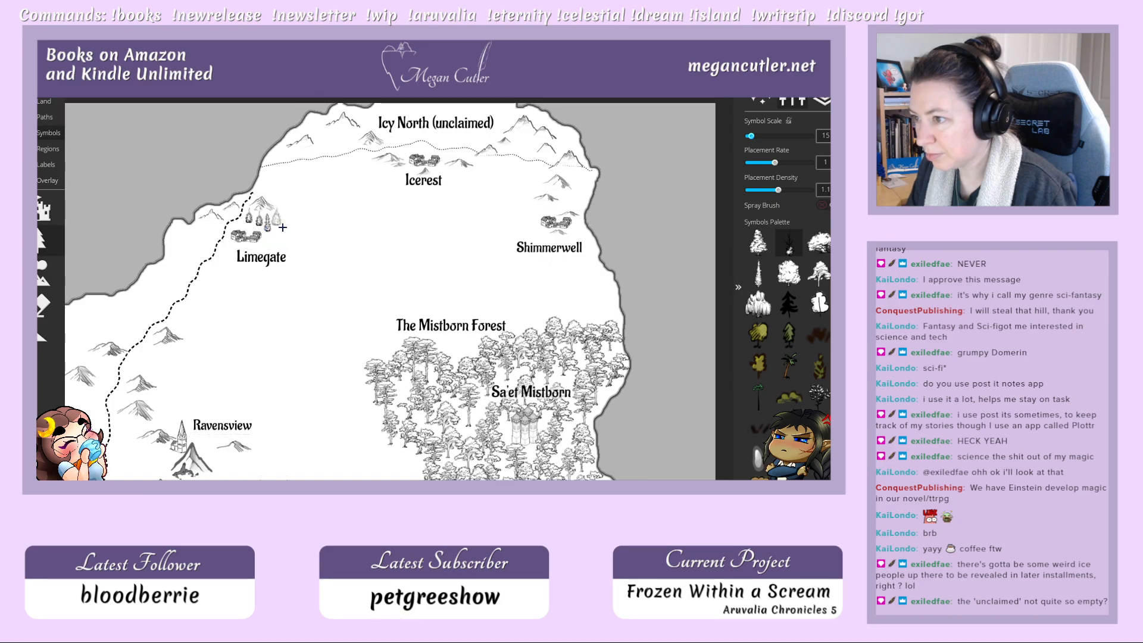
click(284, 238)
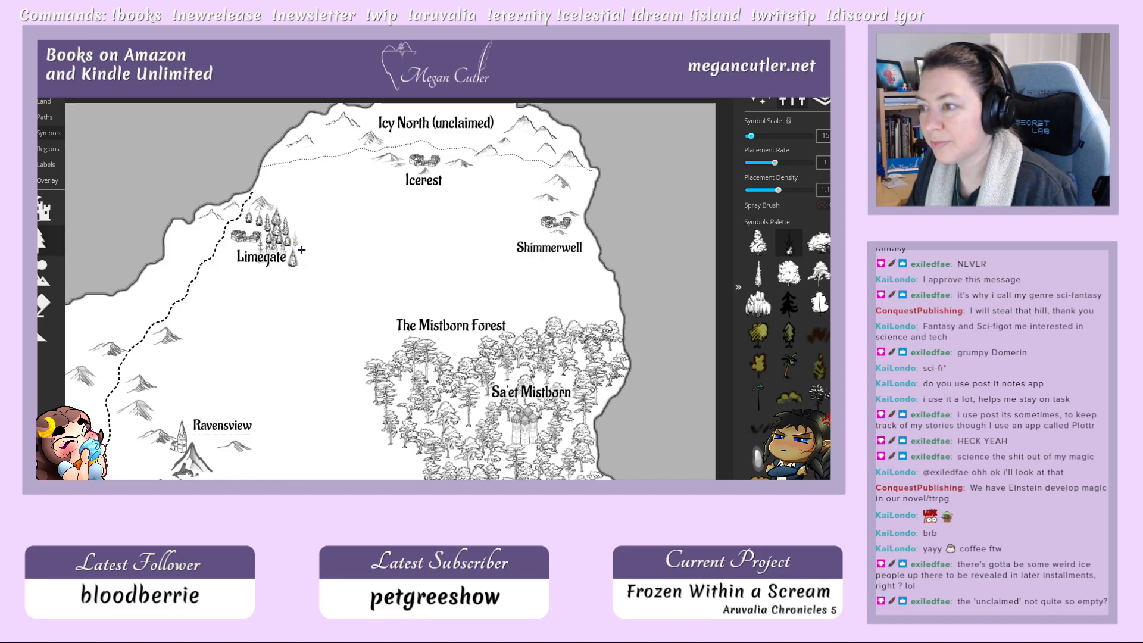
click(296, 233)
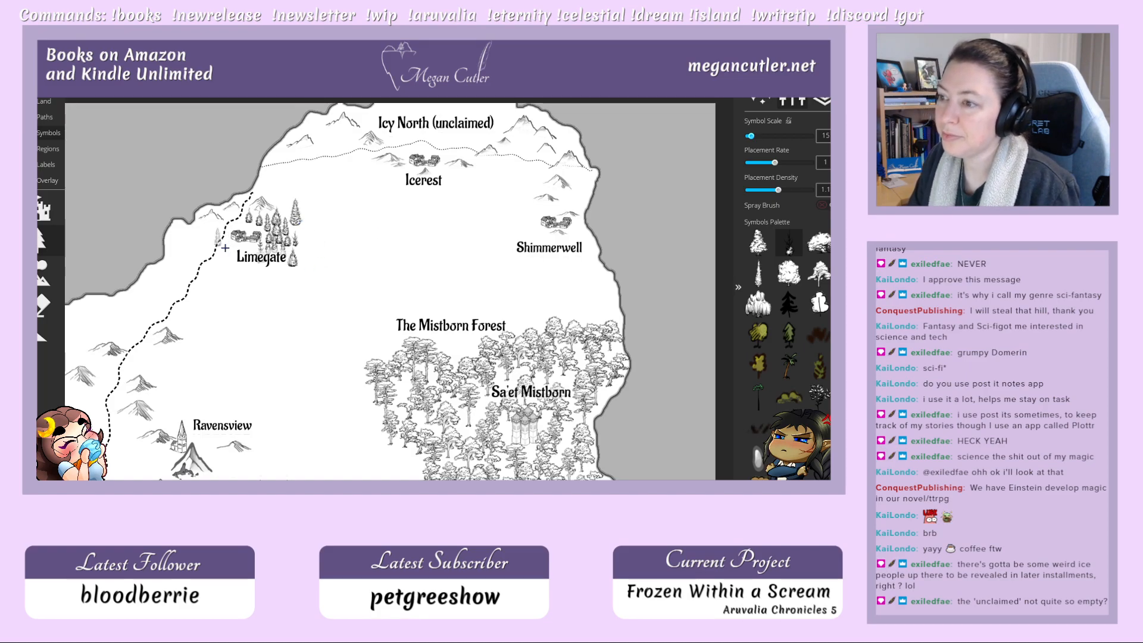
Step: Add small conifers west and southwest of Limegate, on both sides of the dashed border
click(226, 236)
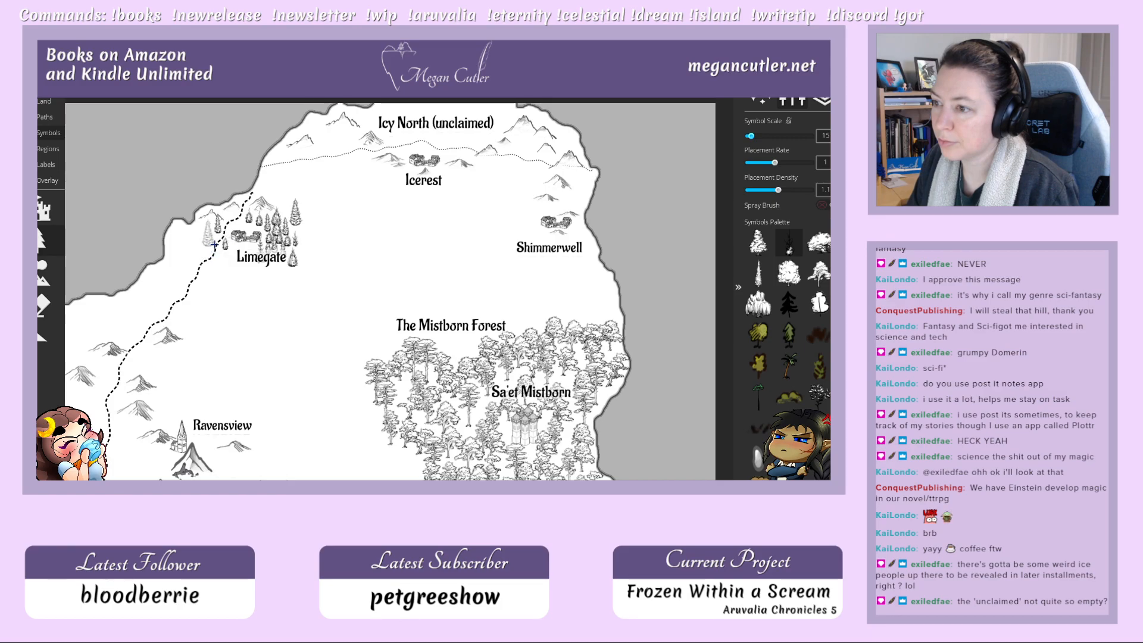
click(217, 252)
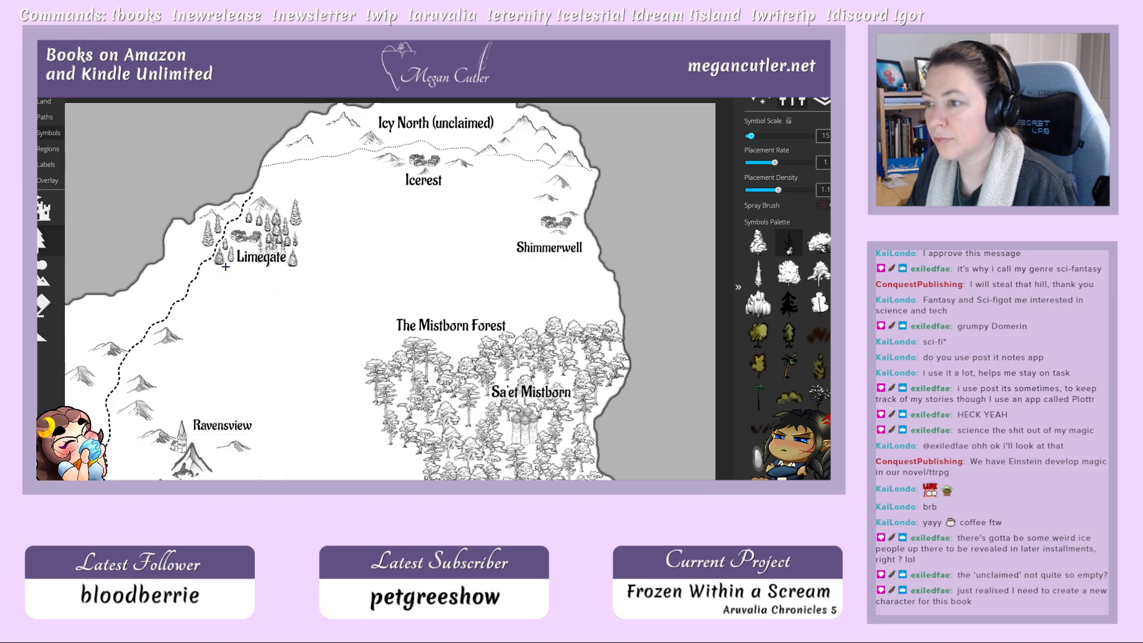
click(200, 228)
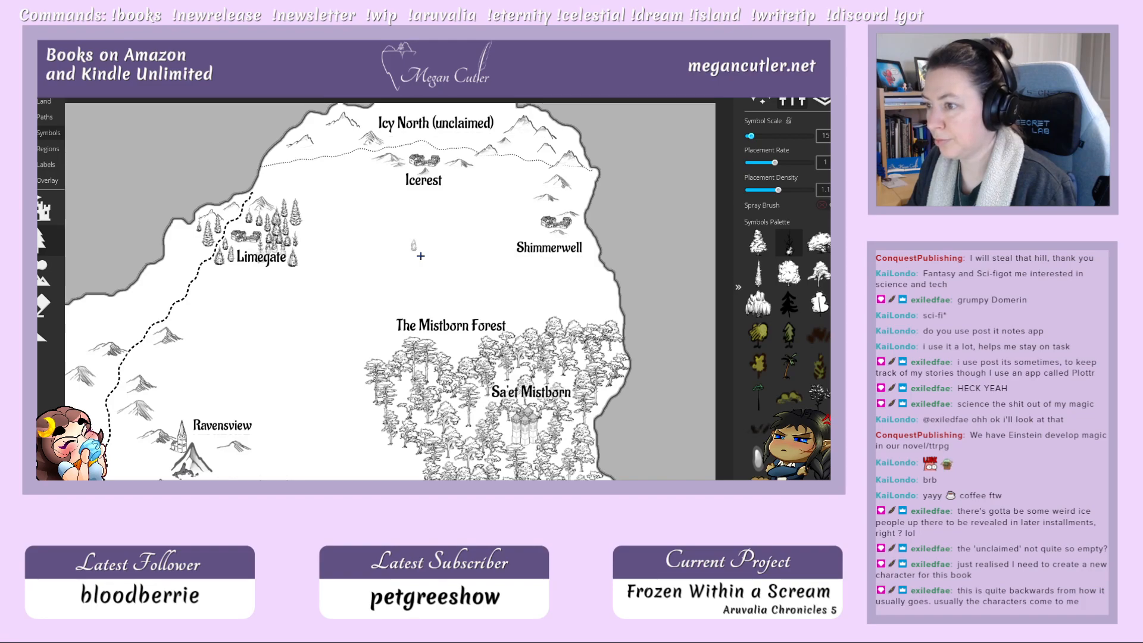
click(235, 279)
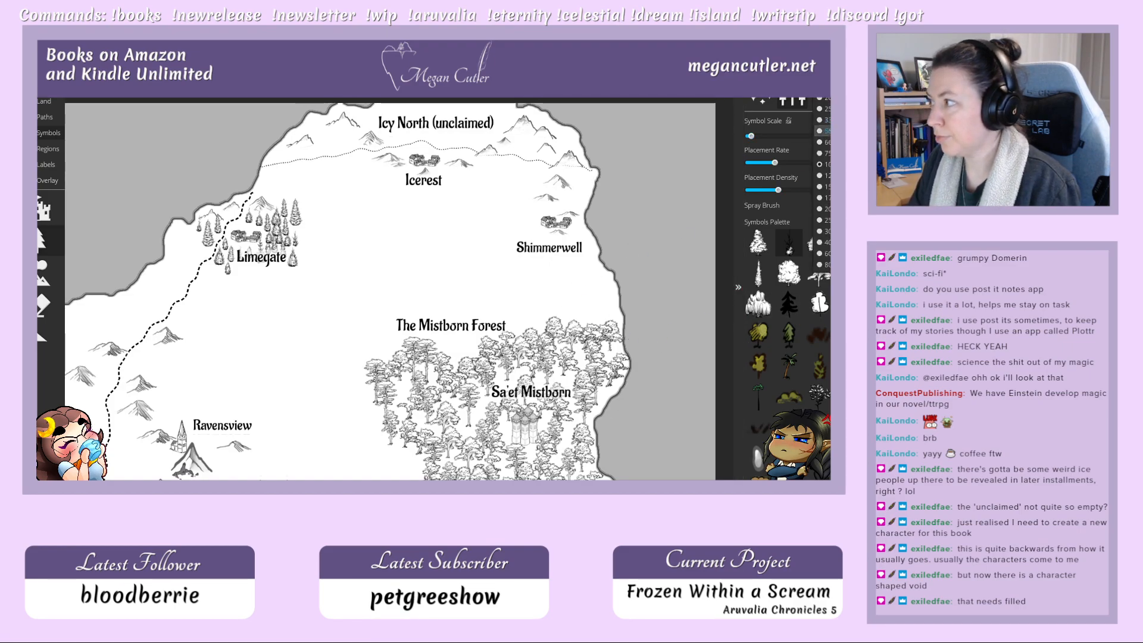
Step: Set the outline width of the Limegate label to 5
scroll(712, 198, down, 3)
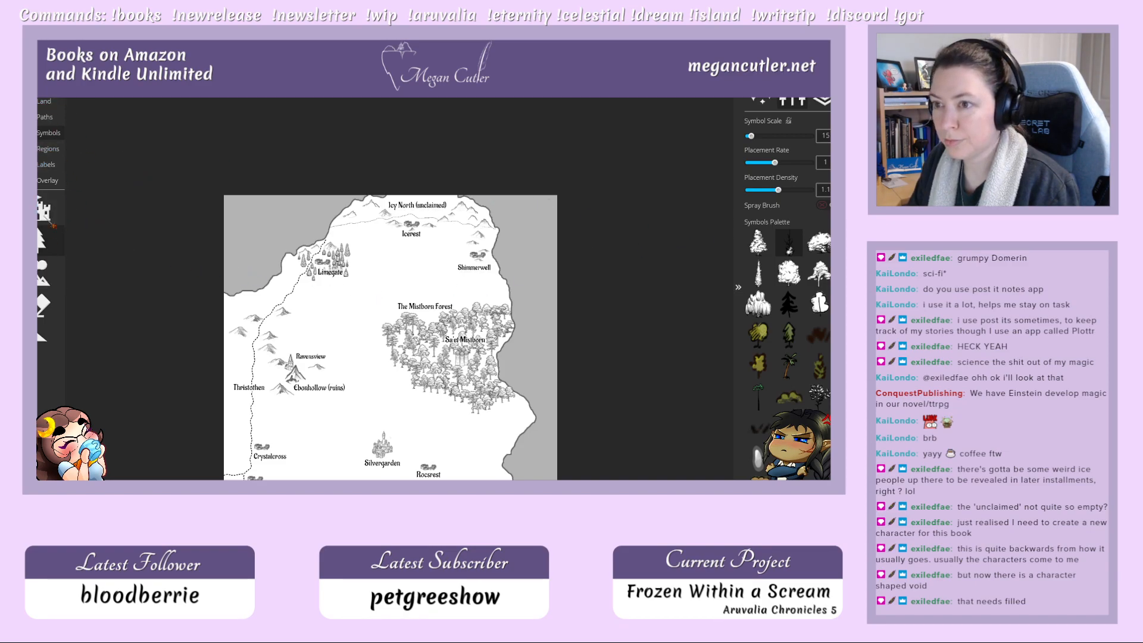
click(47, 164)
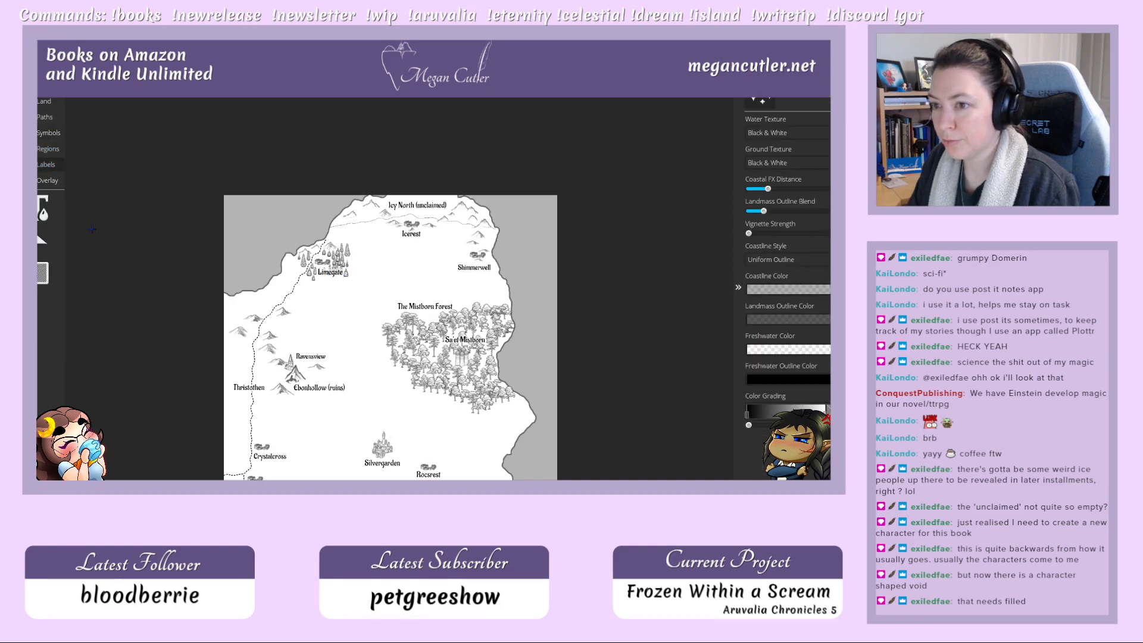
click(52, 219)
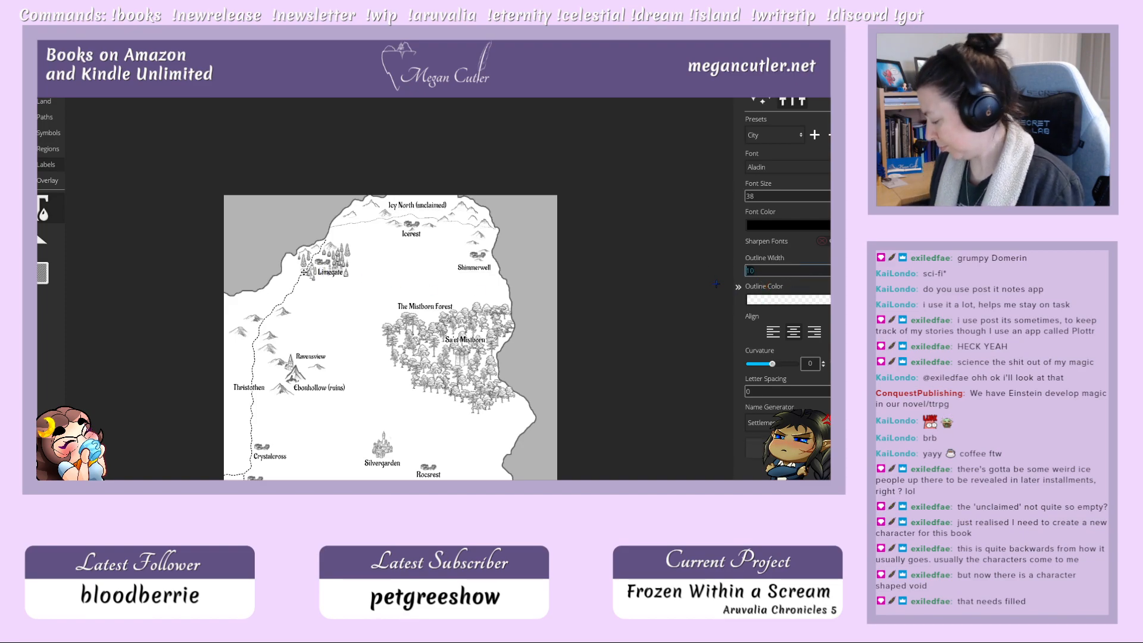
text(5)
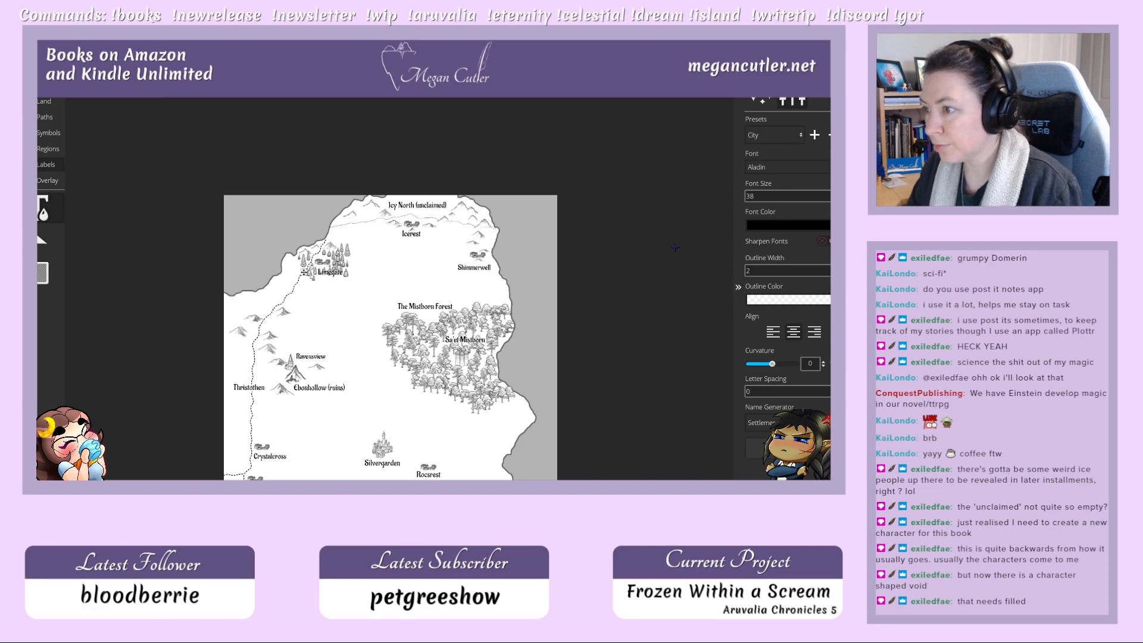
key(BackSpace)
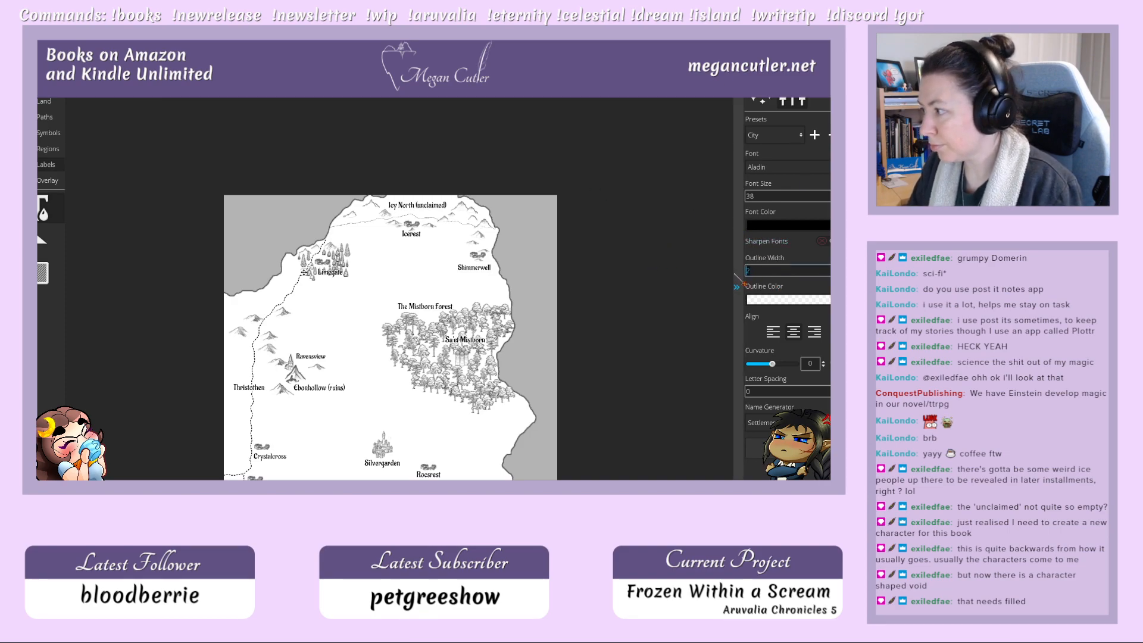
text(5)
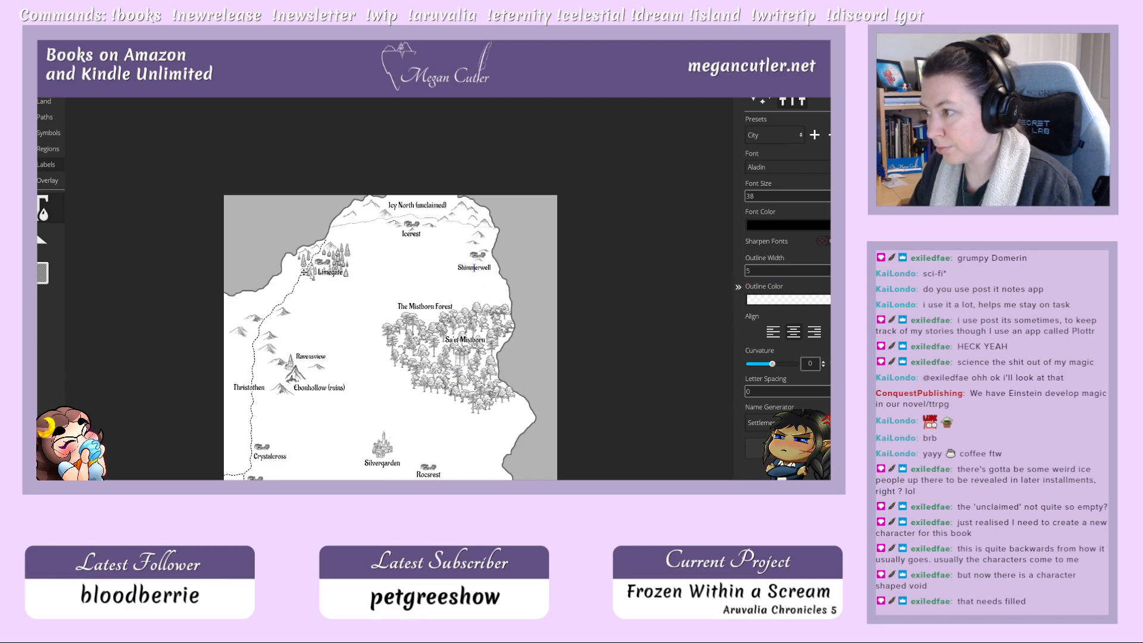
Step: Set the outline width of the Shimmerwell and Icy North (unclaimed) labels to 5, and select the Icerest label
click(443, 268)
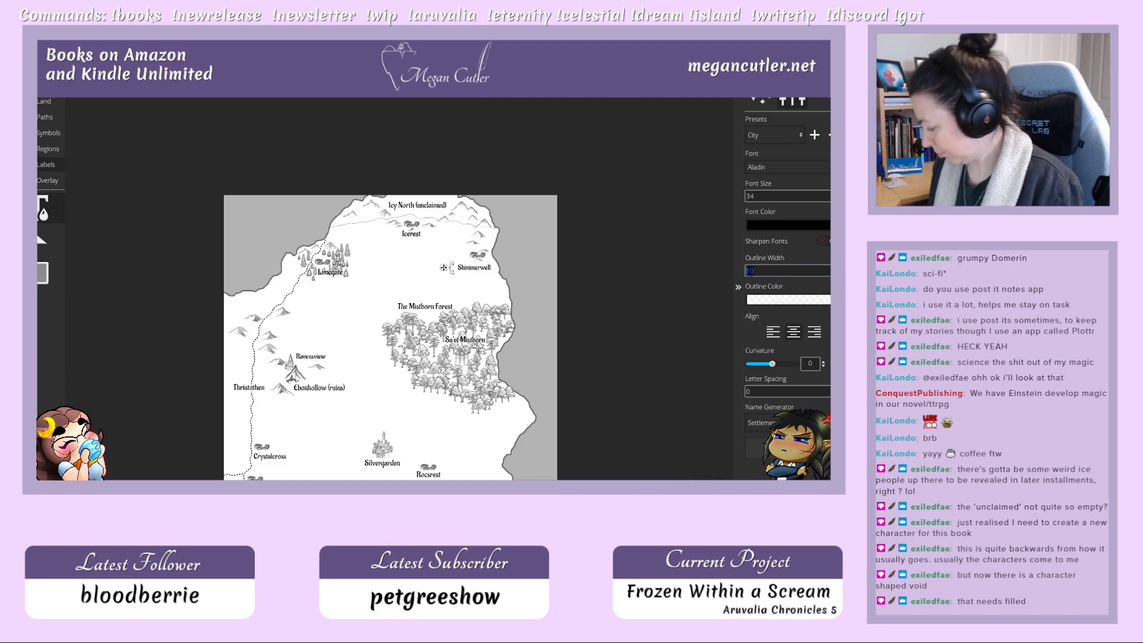
text(5)
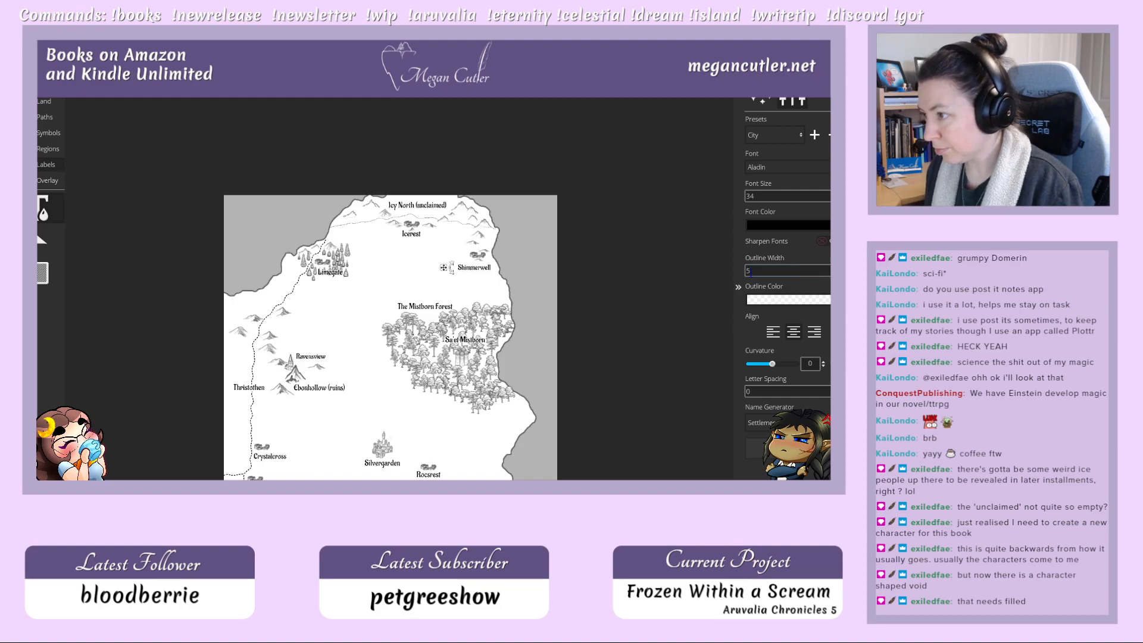
click(412, 205)
click(765, 270)
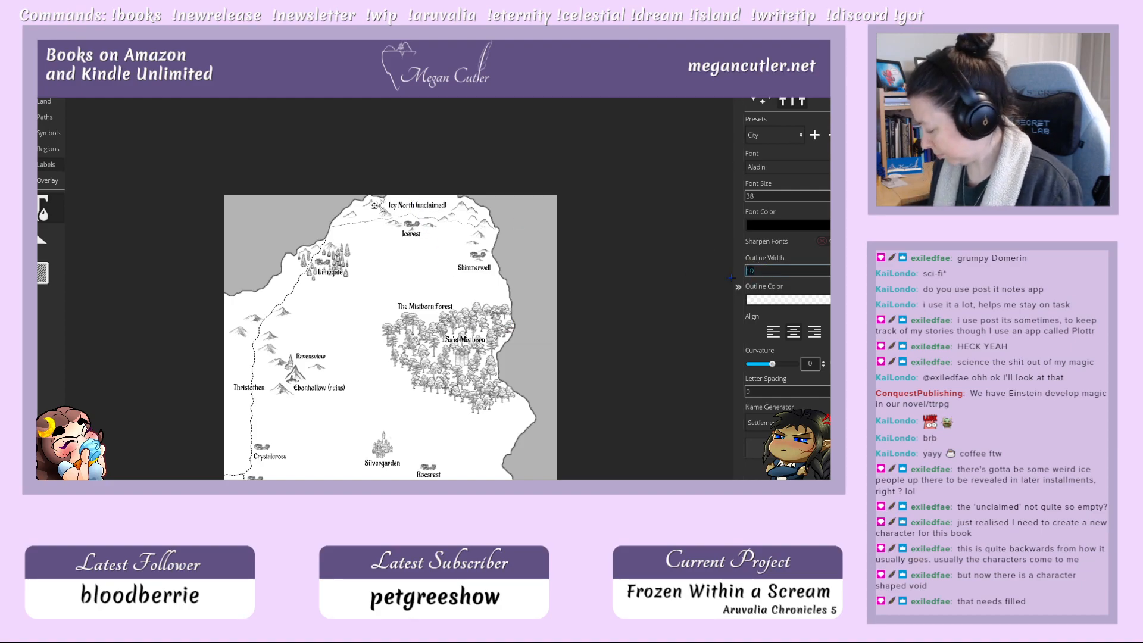
text(5)
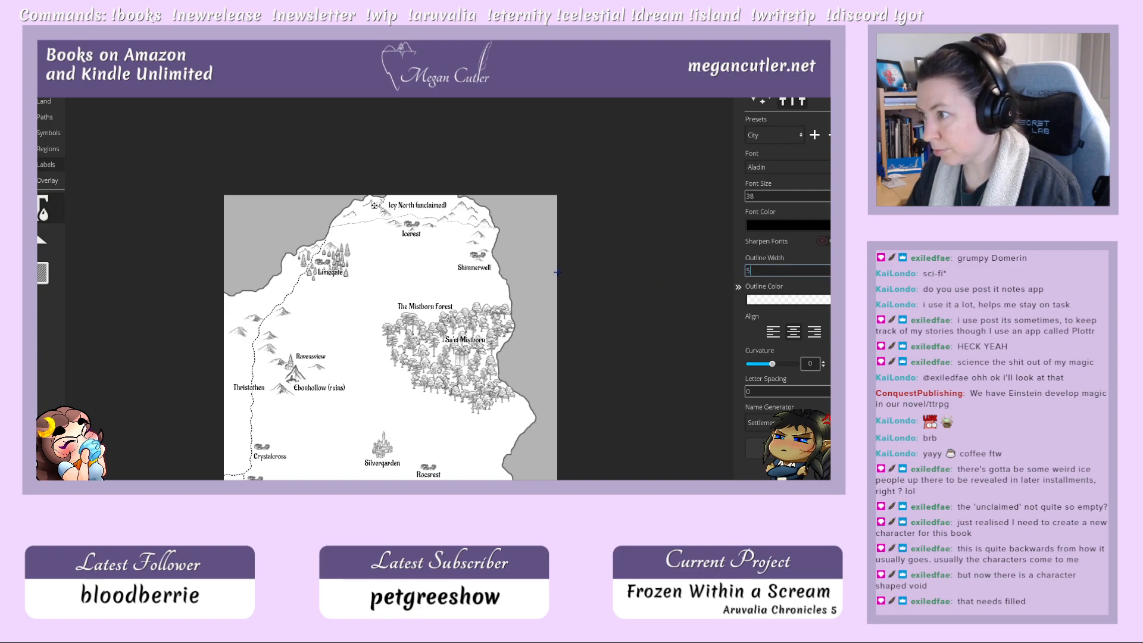
click(416, 233)
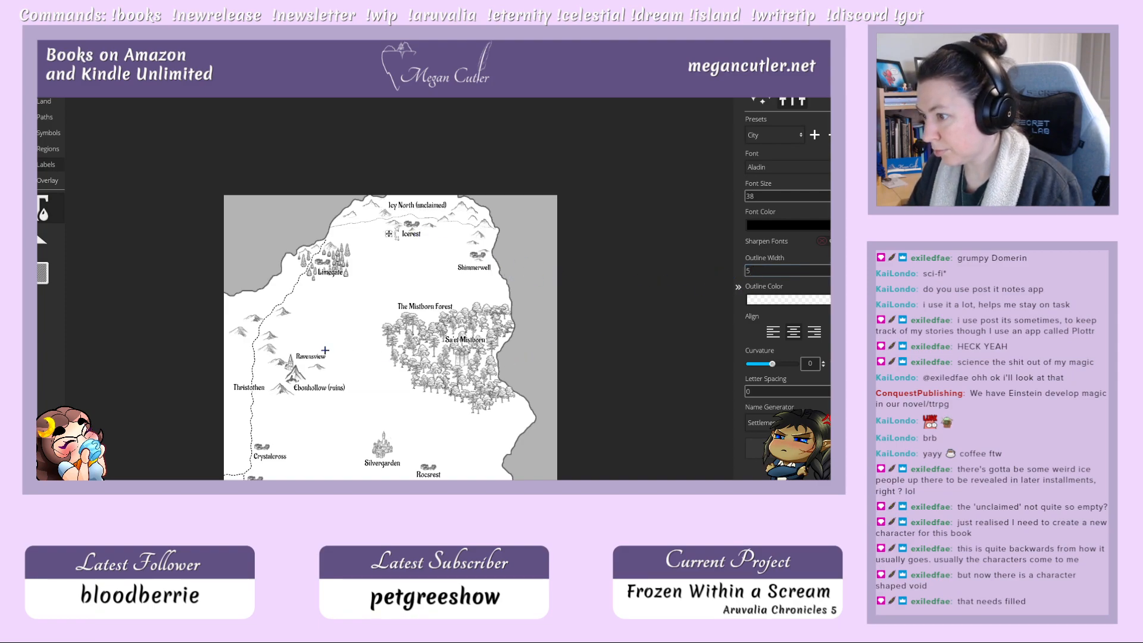
Step: Set the outline width of the Ebonhollow (ruins) label to 5
click(314, 387)
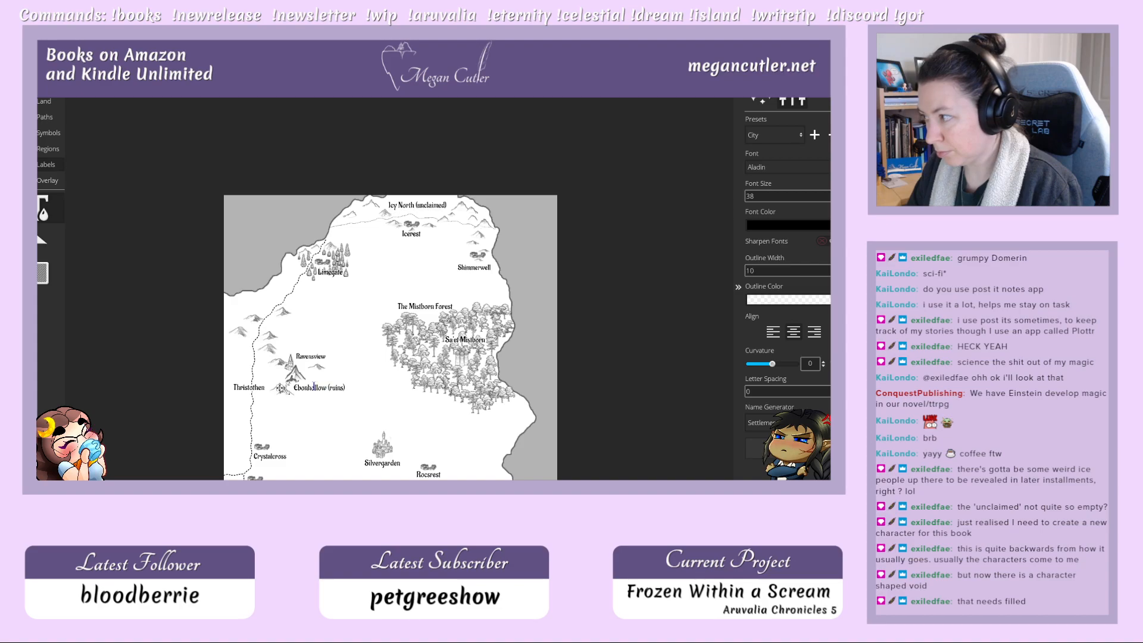
key(BackSpace)
key(BackSpace)
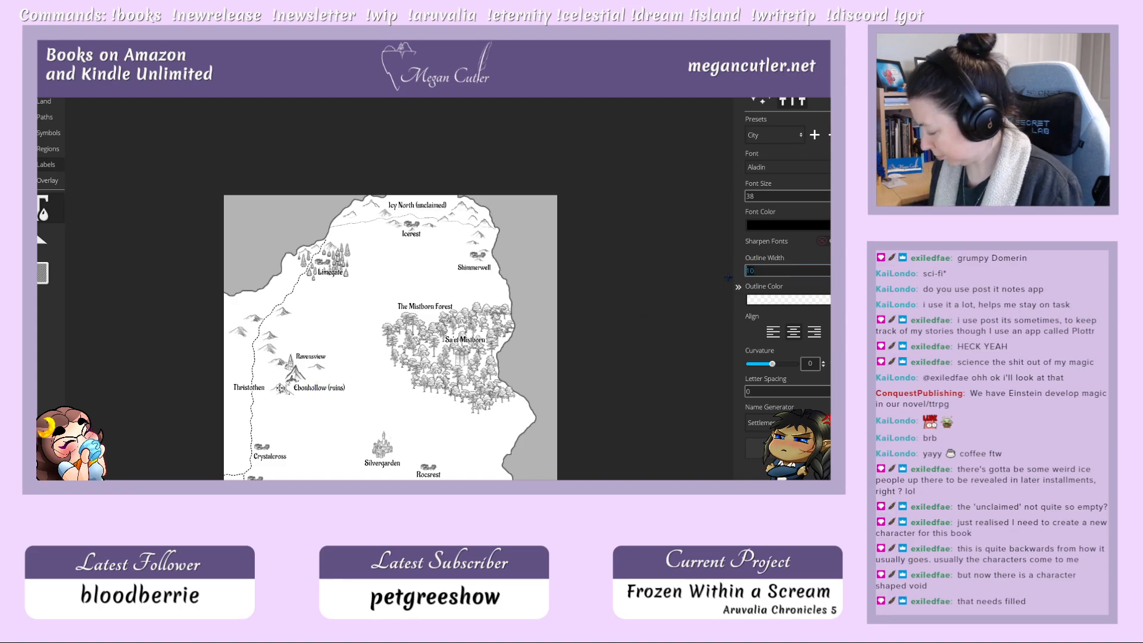
text(5)
Step: Set the outline width of the Thristothen label near the western road to 5
click(467, 342)
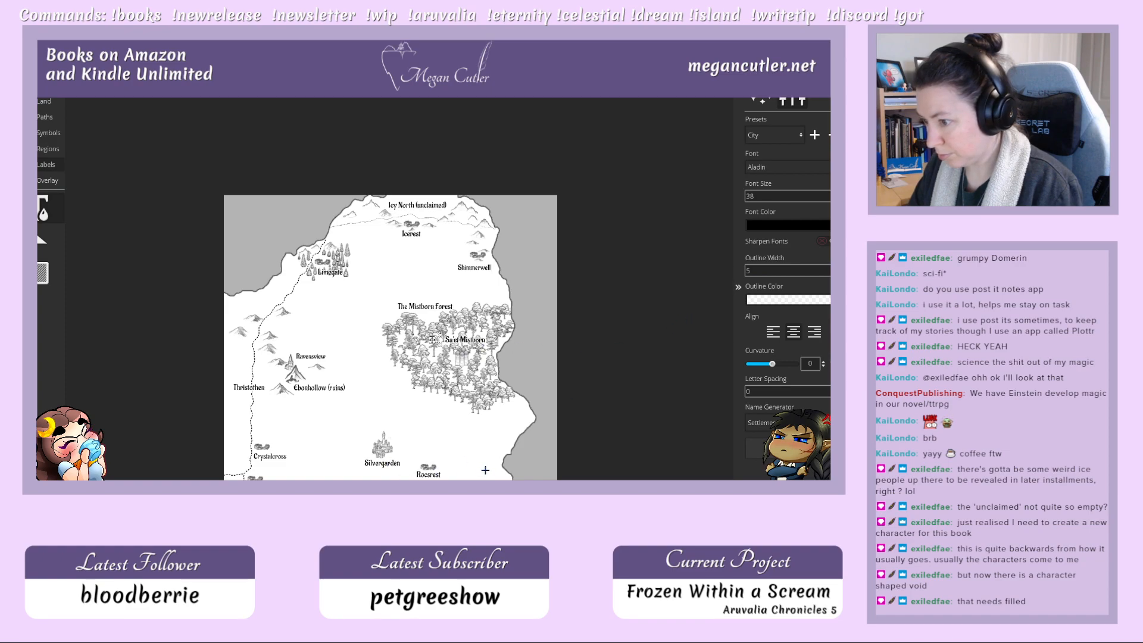
click(246, 388)
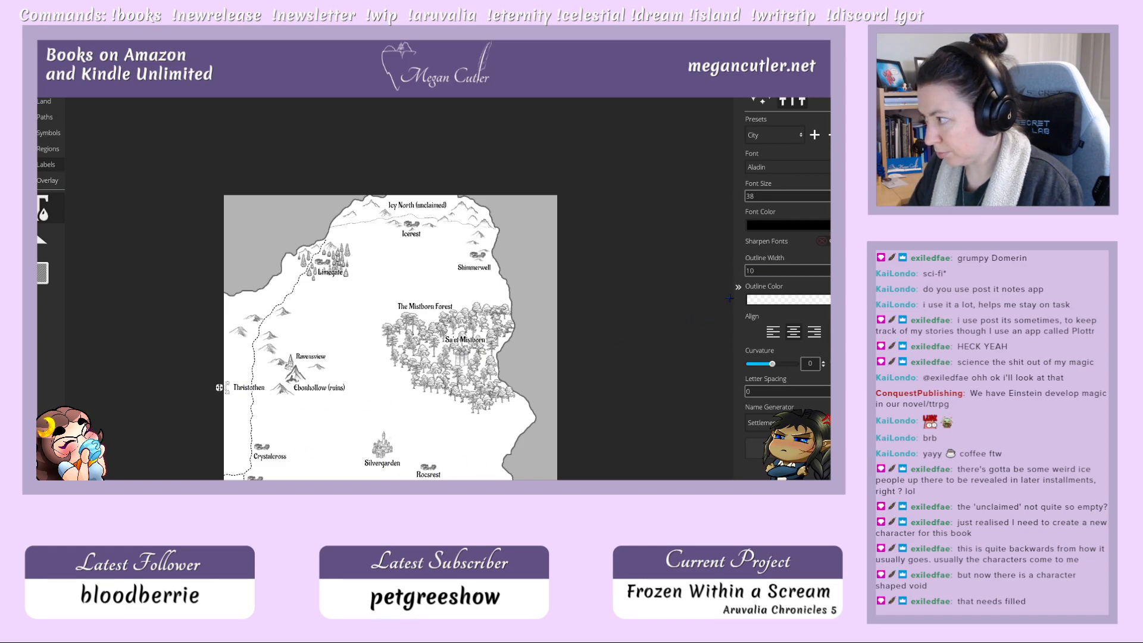
key(BackSpace)
key(BackSpace)
text(5)
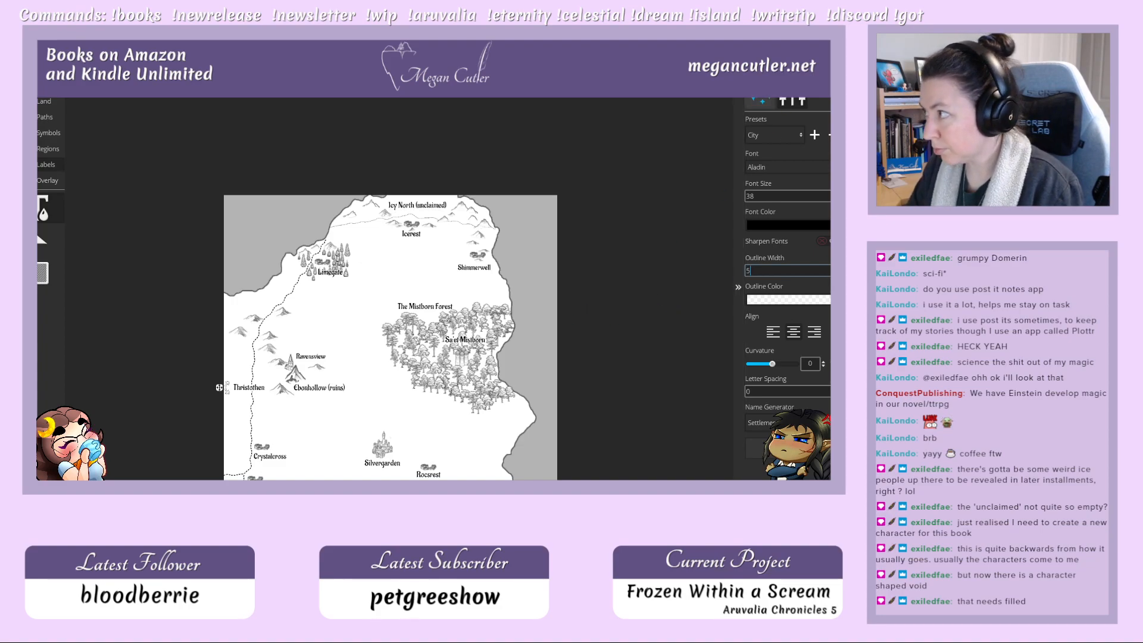
Step: Set the outline width to 5 on the place label between Maplewick and Cloudcliff
click(759, 97)
drag(491, 439, 484, 305)
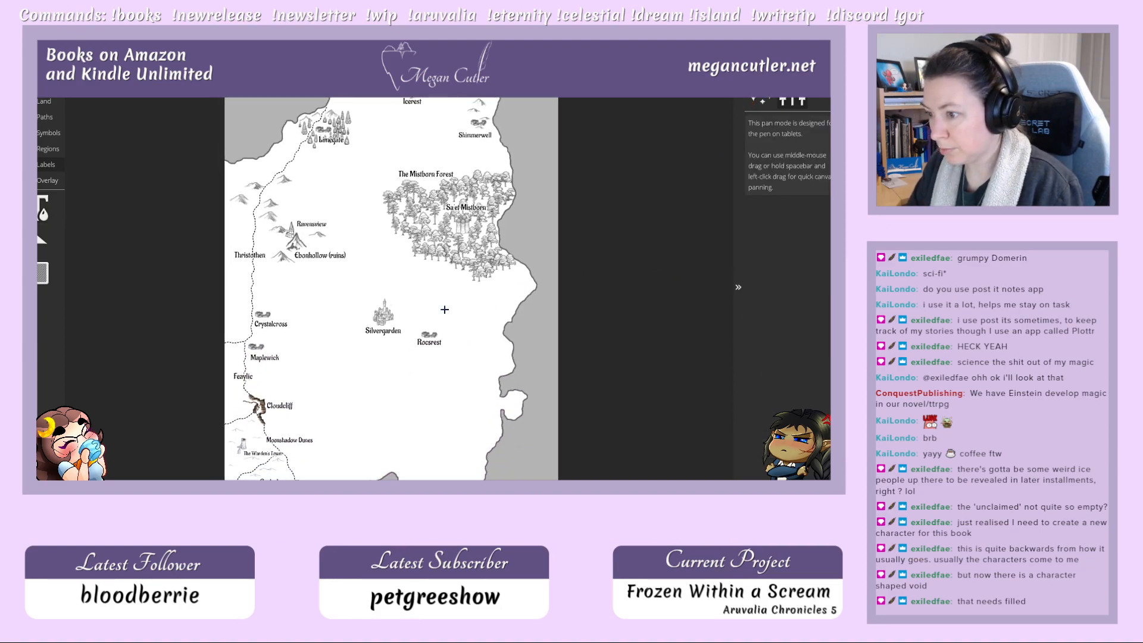
click(44, 206)
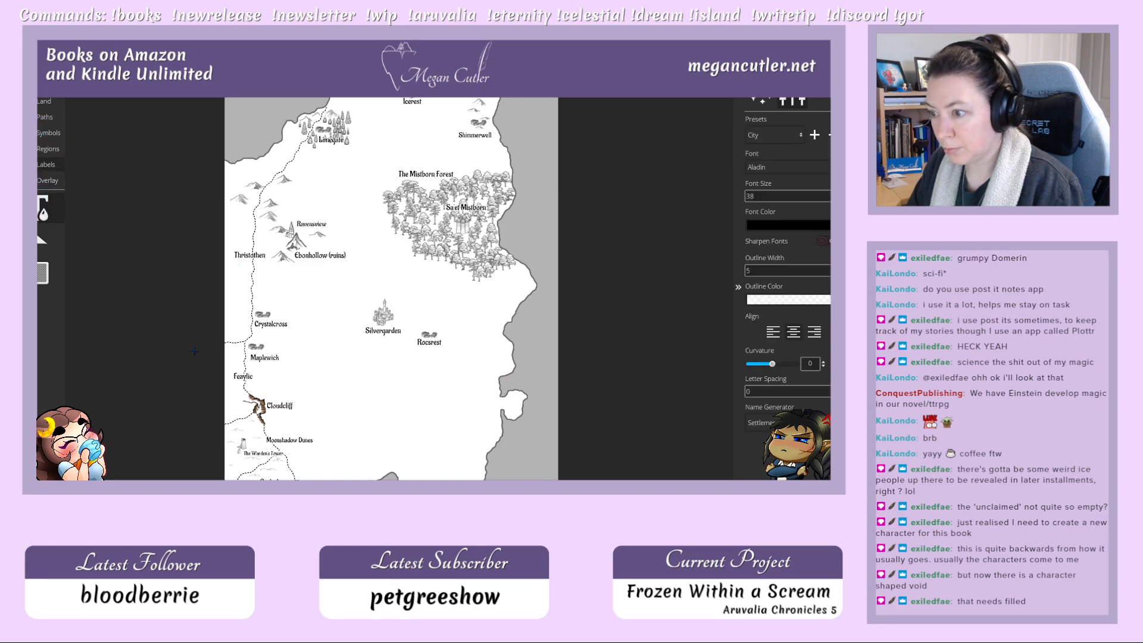
click(237, 376)
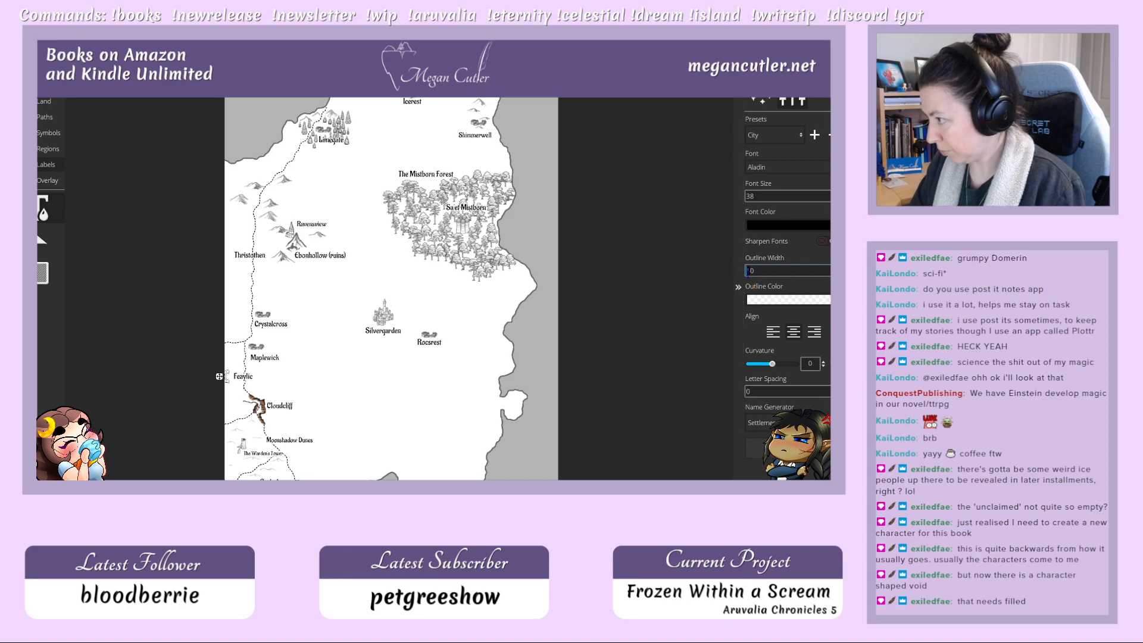
text(5)
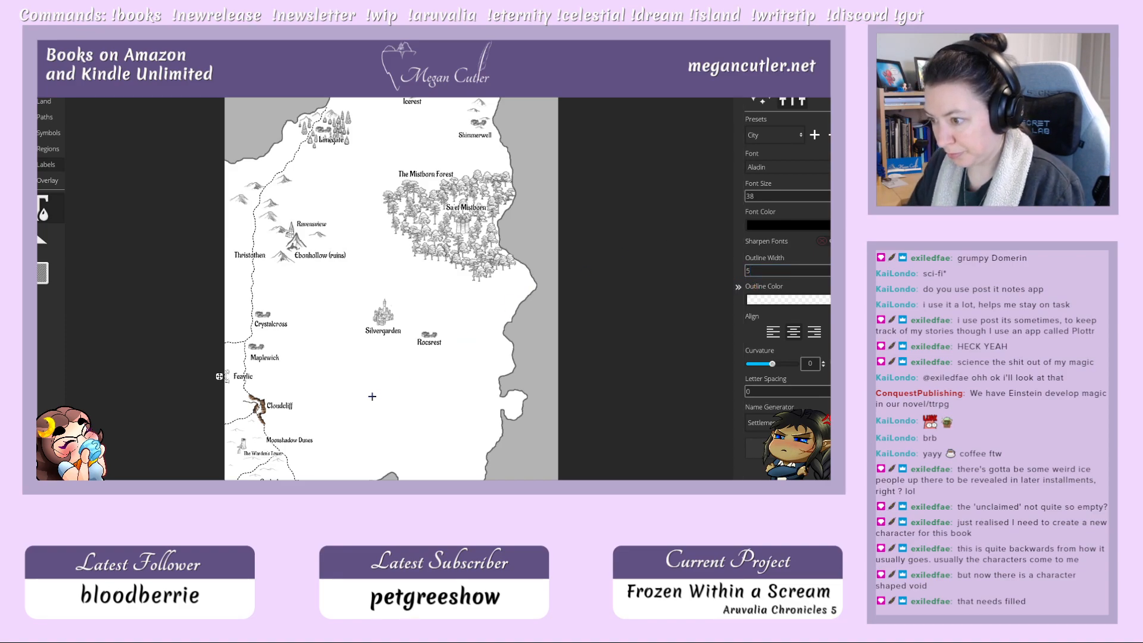
Step: Set the outline width to 5 on the Moonshadow Dunes label and the tower label just below it
click(290, 440)
drag(804, 273, 721, 271)
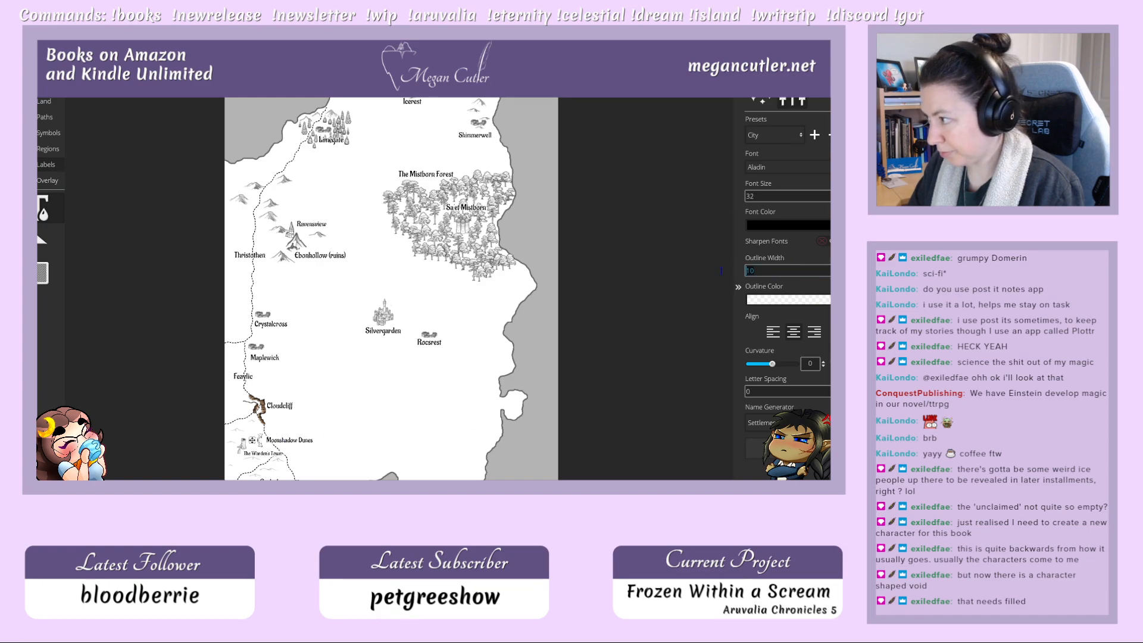
text(5)
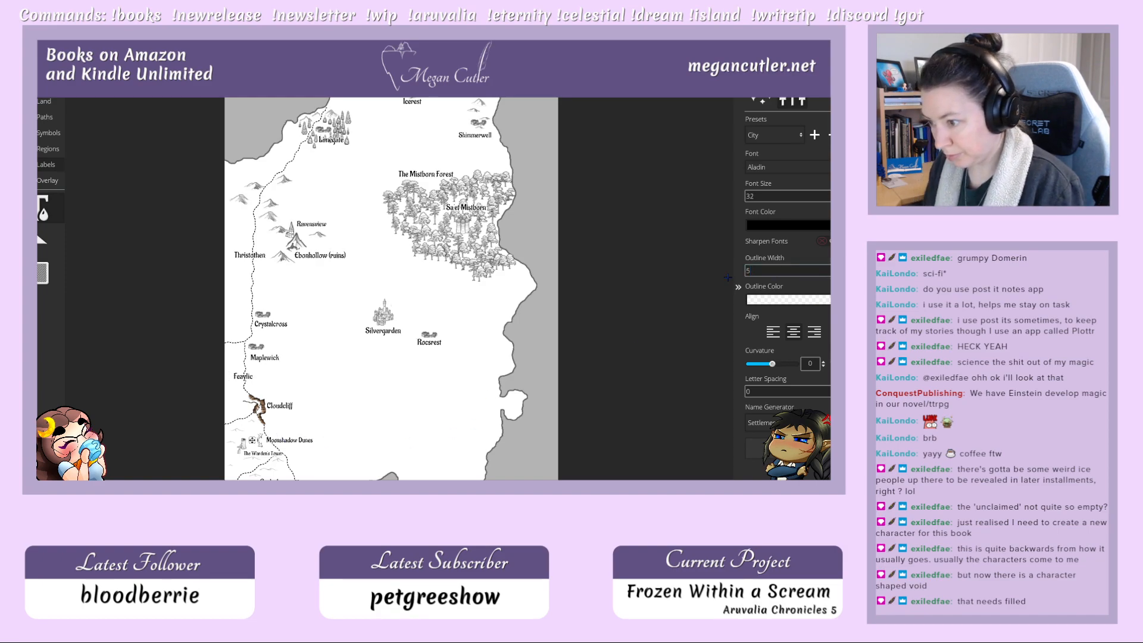
click(262, 453)
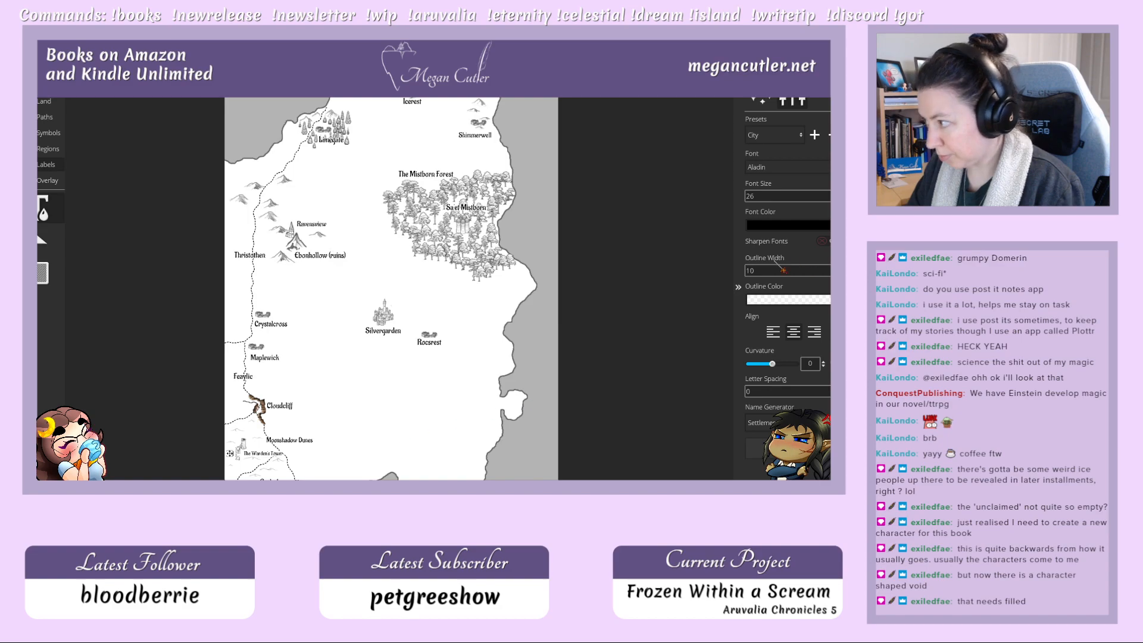
drag(765, 270, 736, 277)
text(5)
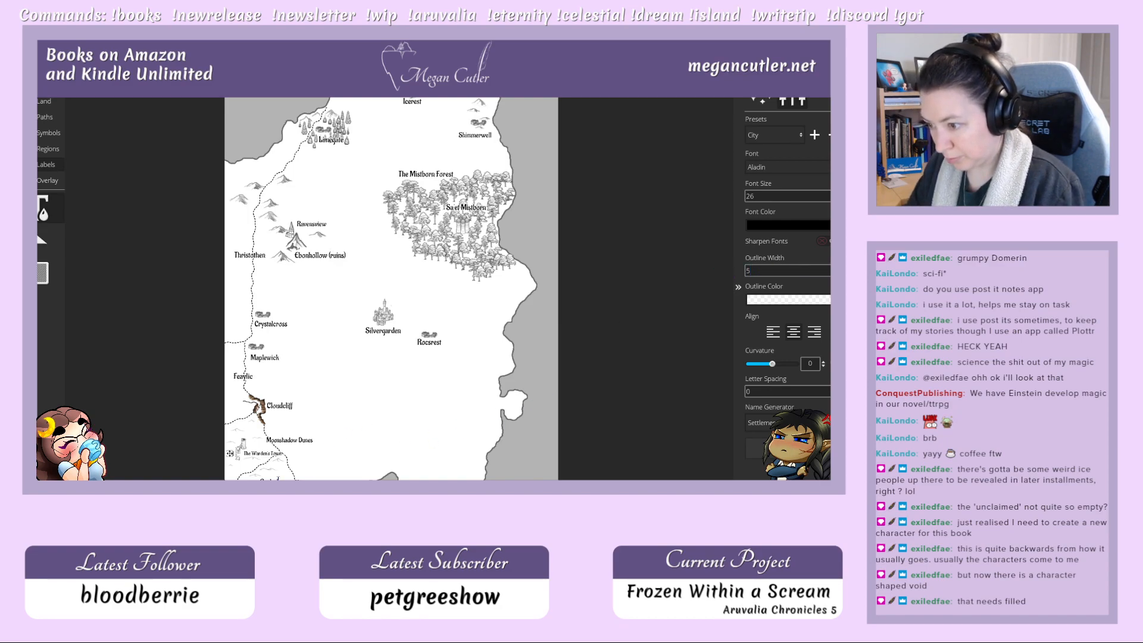
Step: Set the selected label's outline width to 5 and the Silvergarden label's outline width to 2
drag(762, 271, 715, 270)
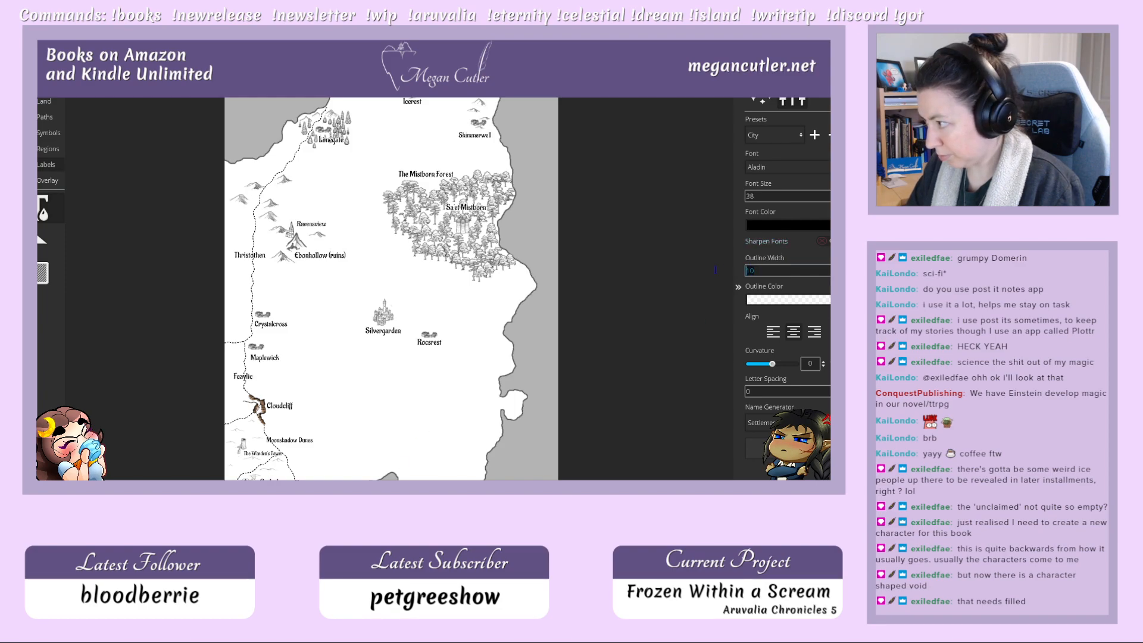
text(5)
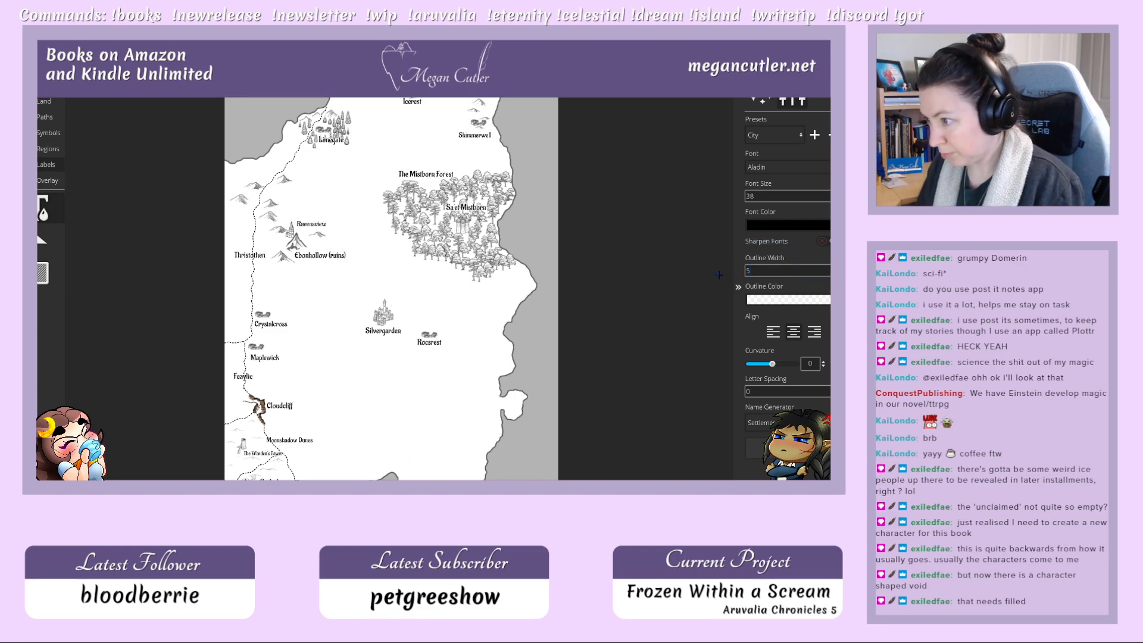
key(BackSpace)
text(2)
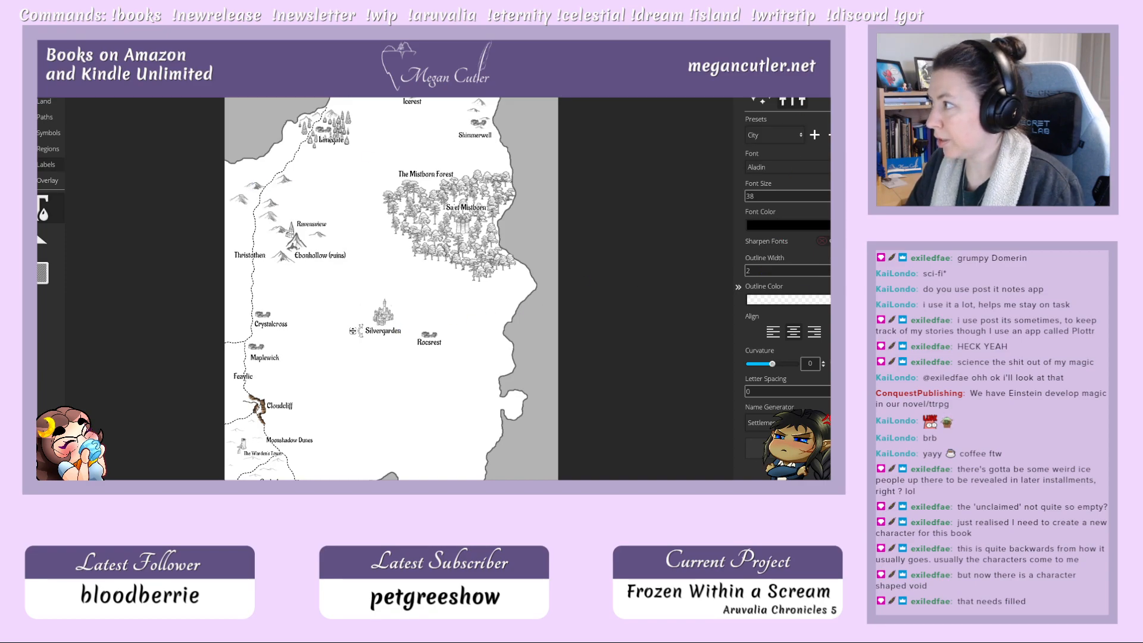
Step: Examine the labels and empty areas in the northern half of the map at a larger magnification
key(space)
drag(628, 272, 620, 302)
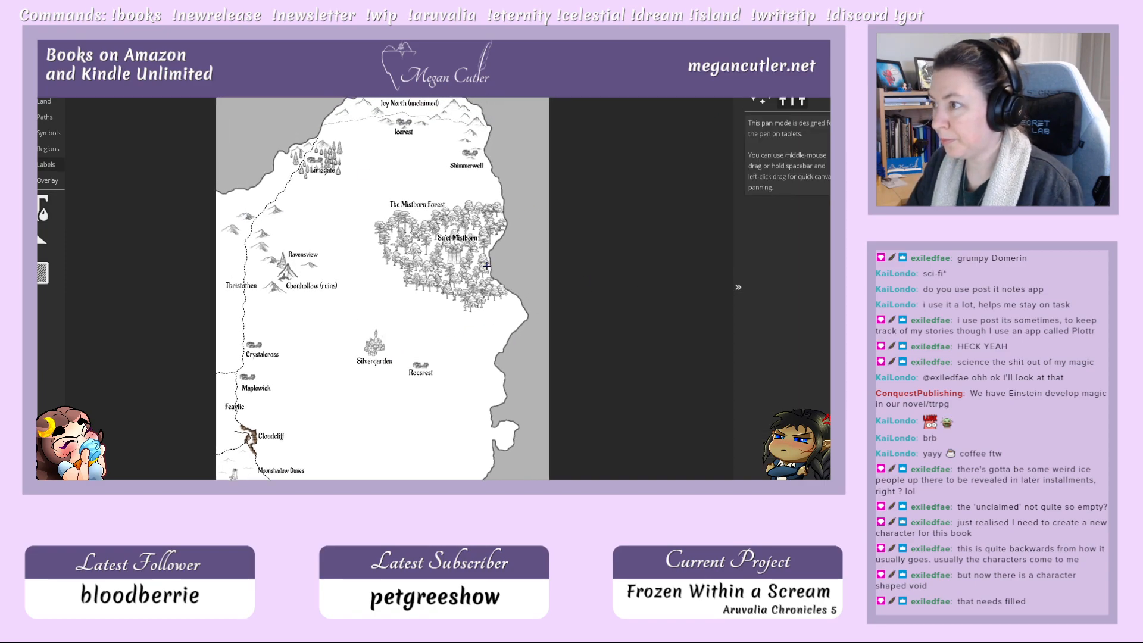
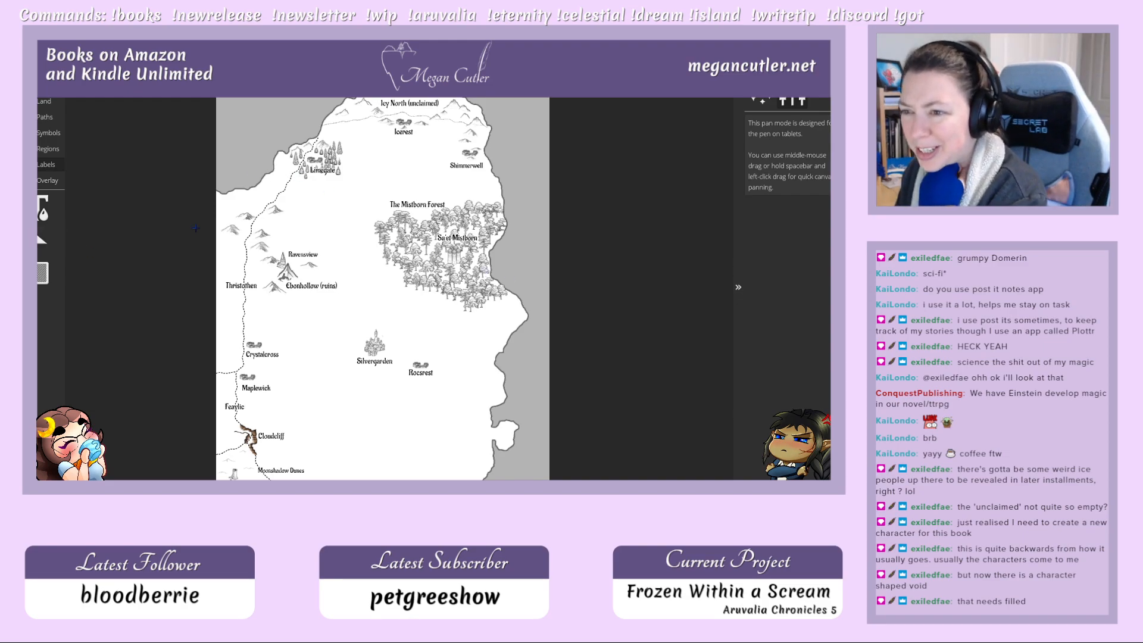
click(824, 89)
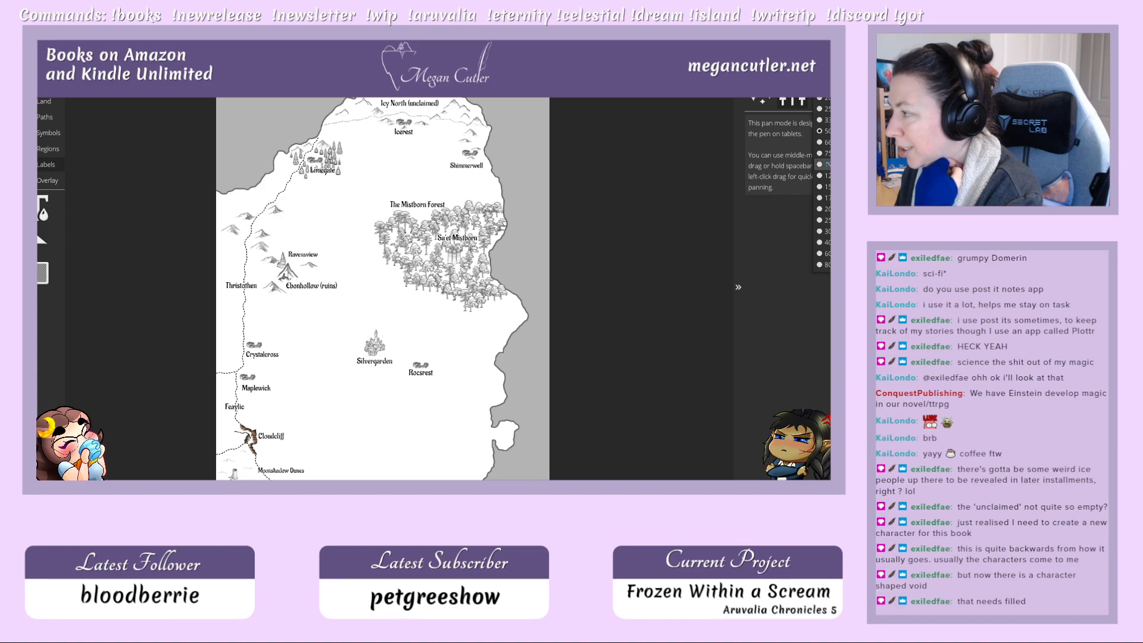
click(825, 164)
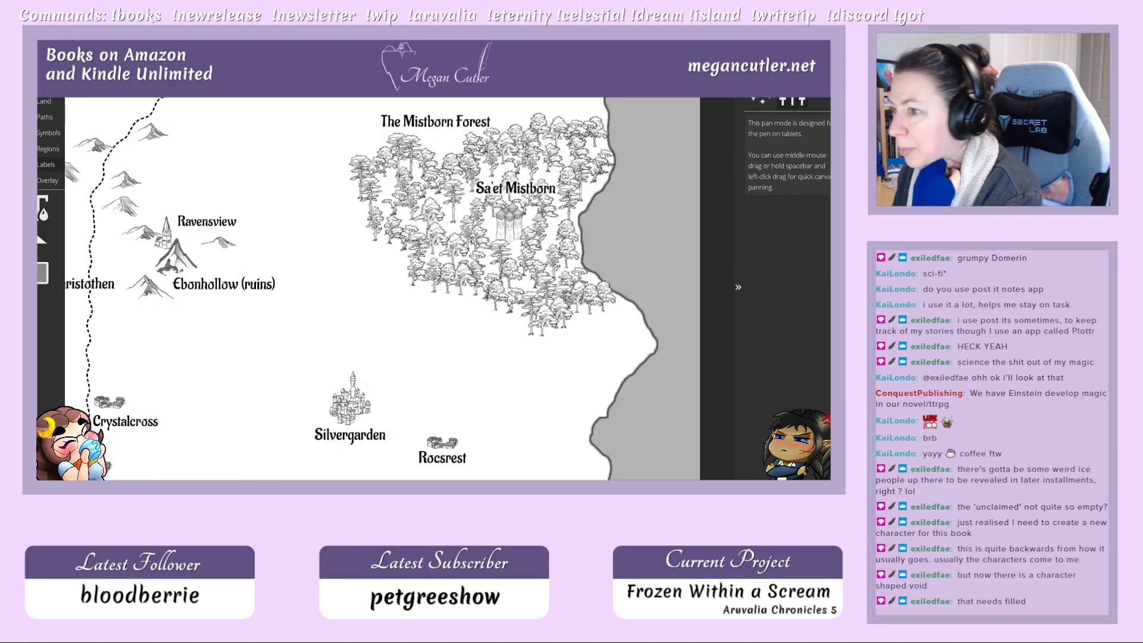
drag(558, 200, 521, 417)
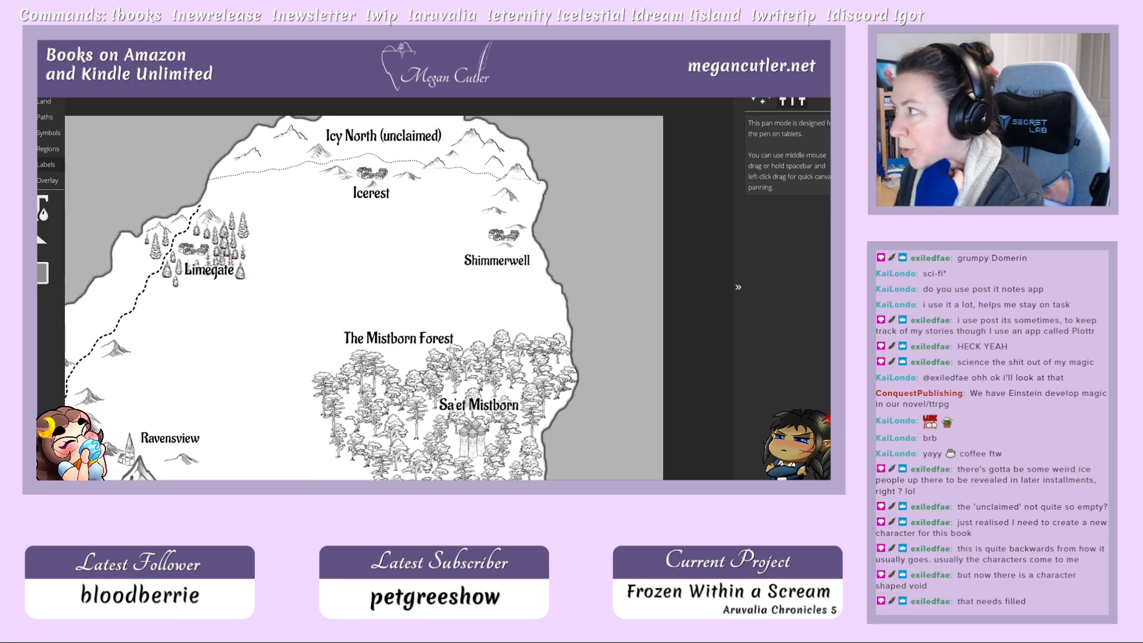
click(823, 89)
click(821, 142)
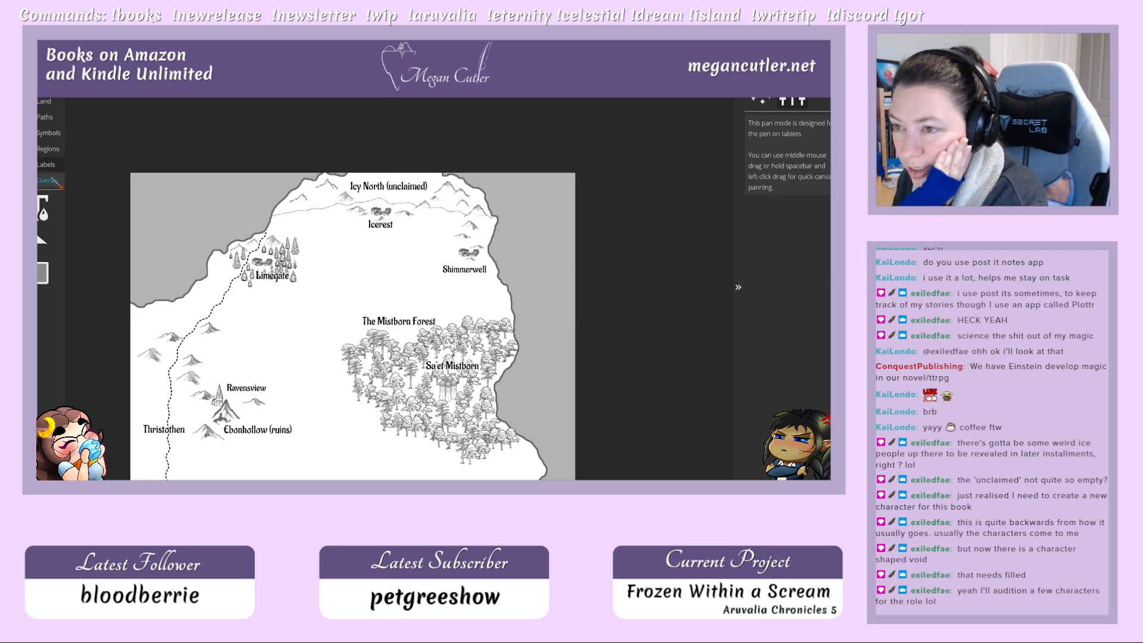
Step: Place a few small conifer trees at symbol scale 10 between the mountains east of the Icy North (unclaimed) label
click(48, 132)
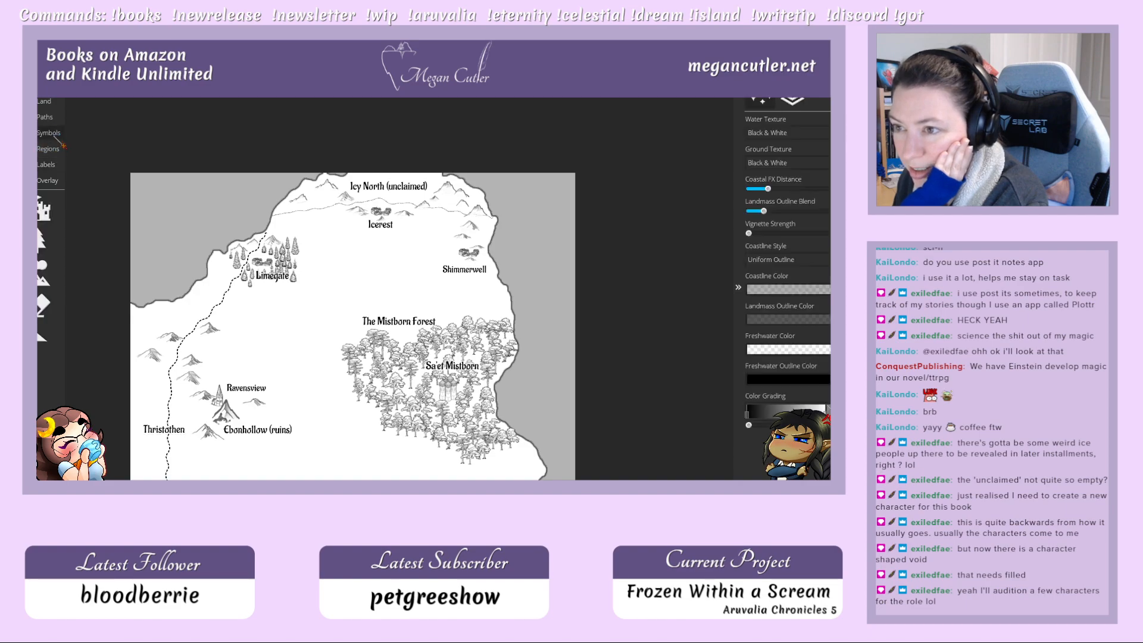
click(42, 239)
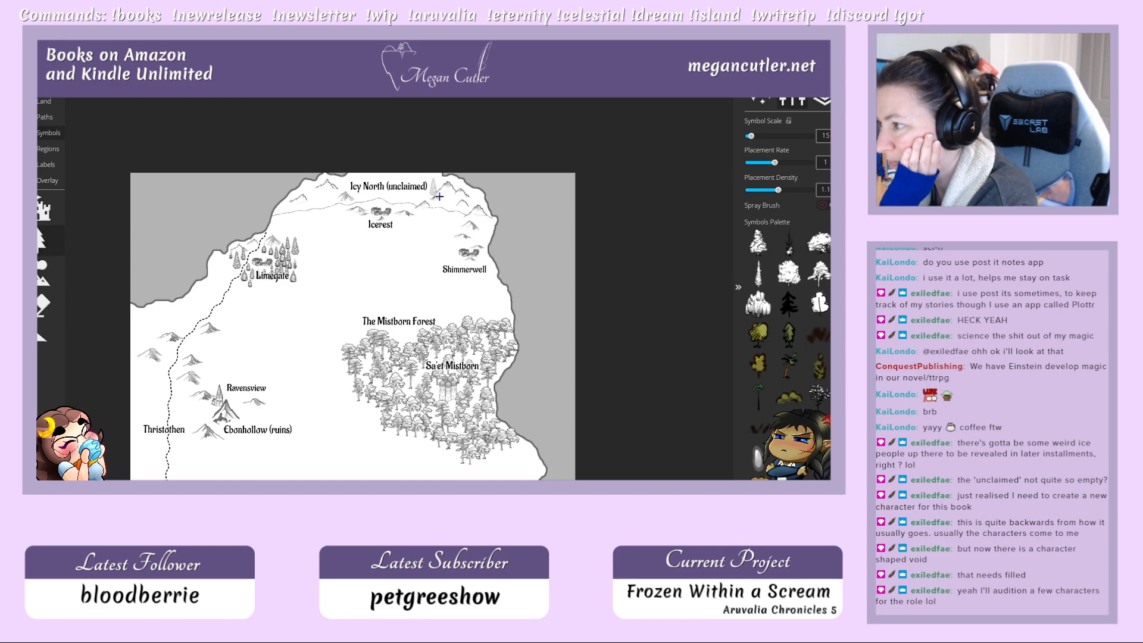
drag(752, 136, 748, 136)
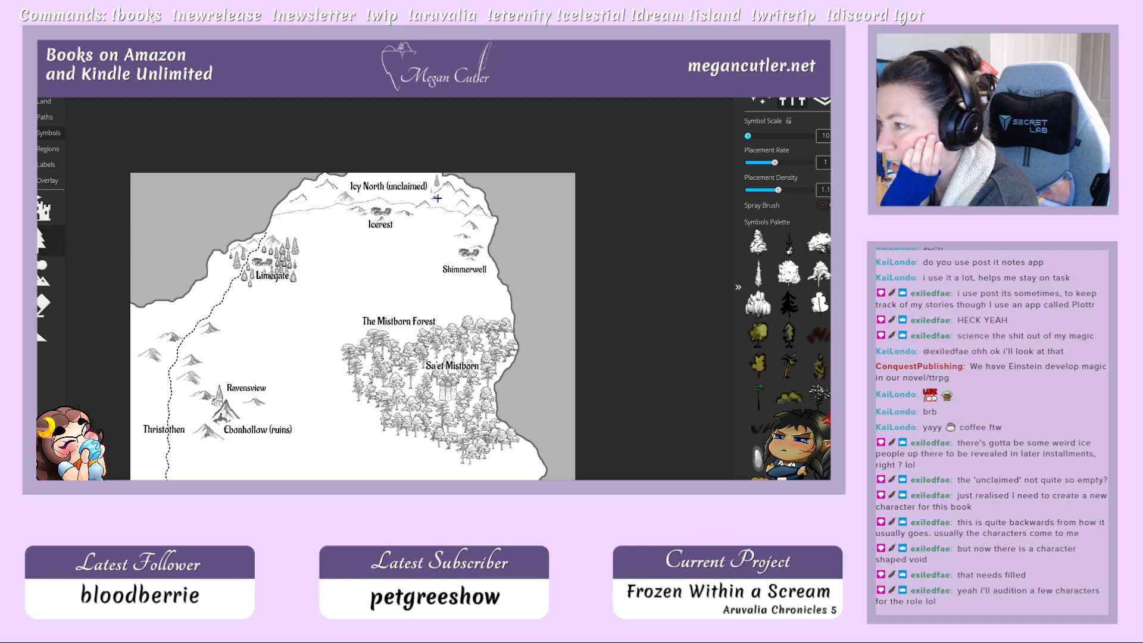
scroll(791, 141, up, 1)
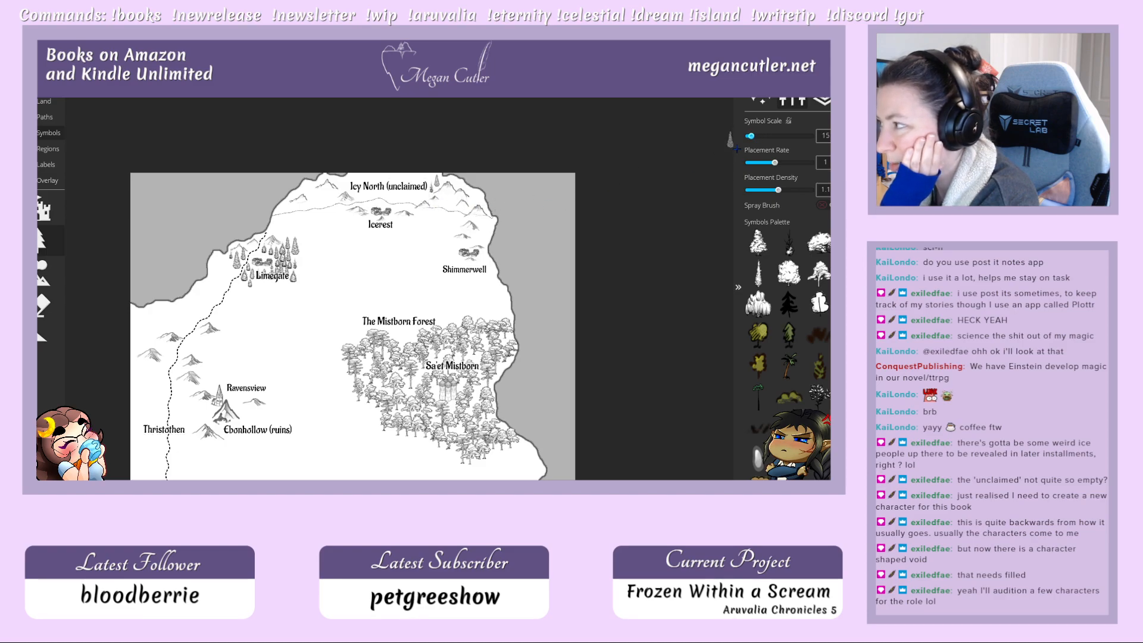
scroll(730, 139, down, 1)
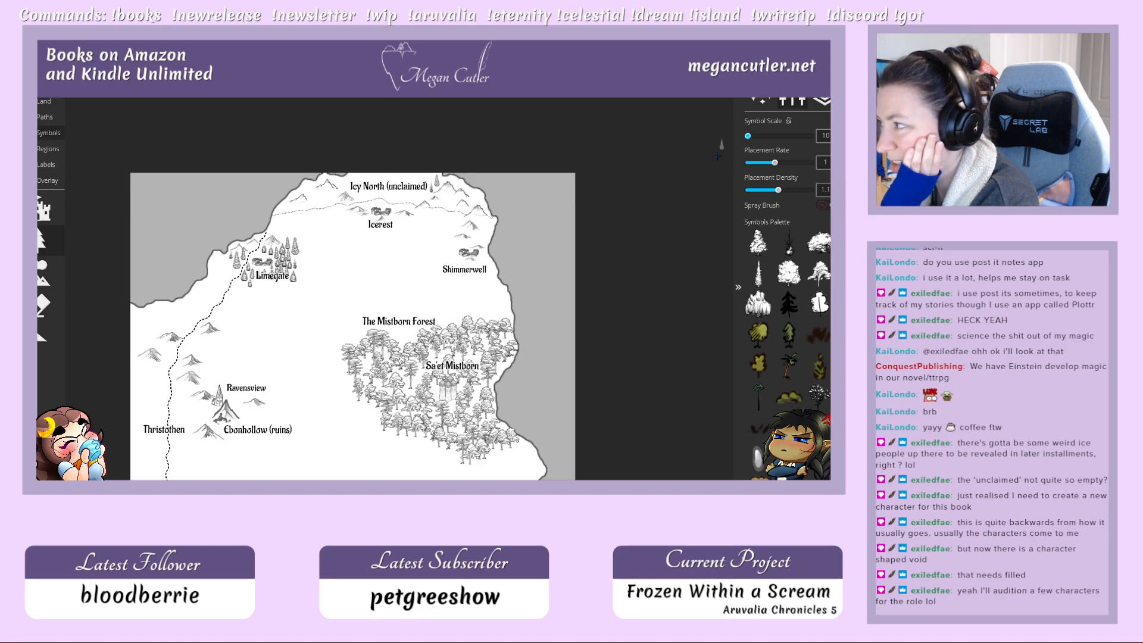
click(429, 202)
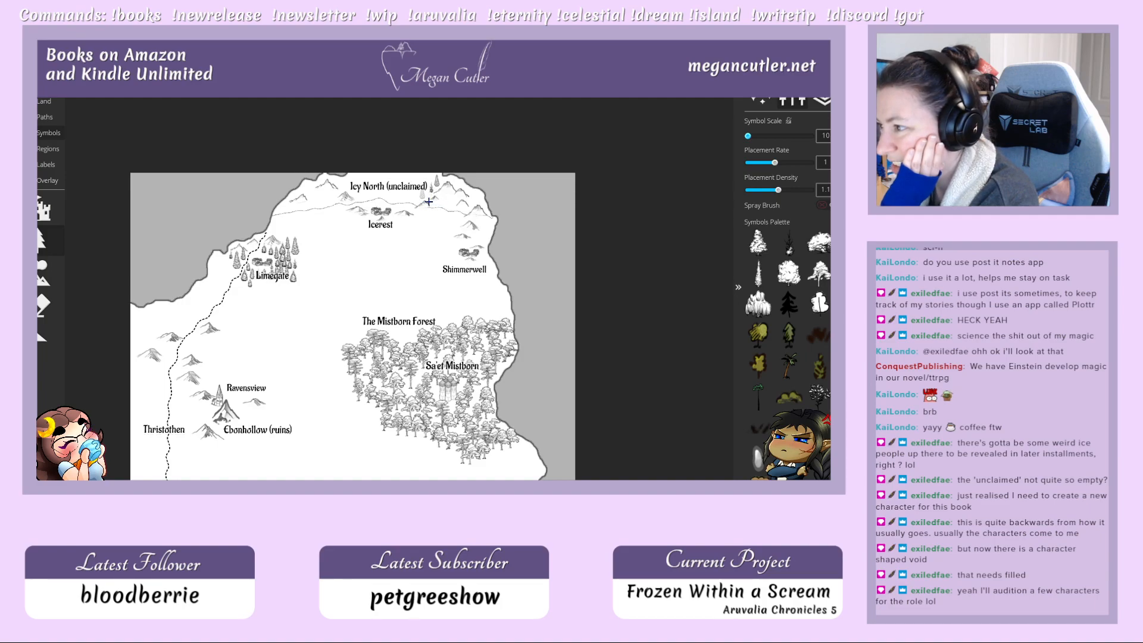
click(424, 205)
click(409, 206)
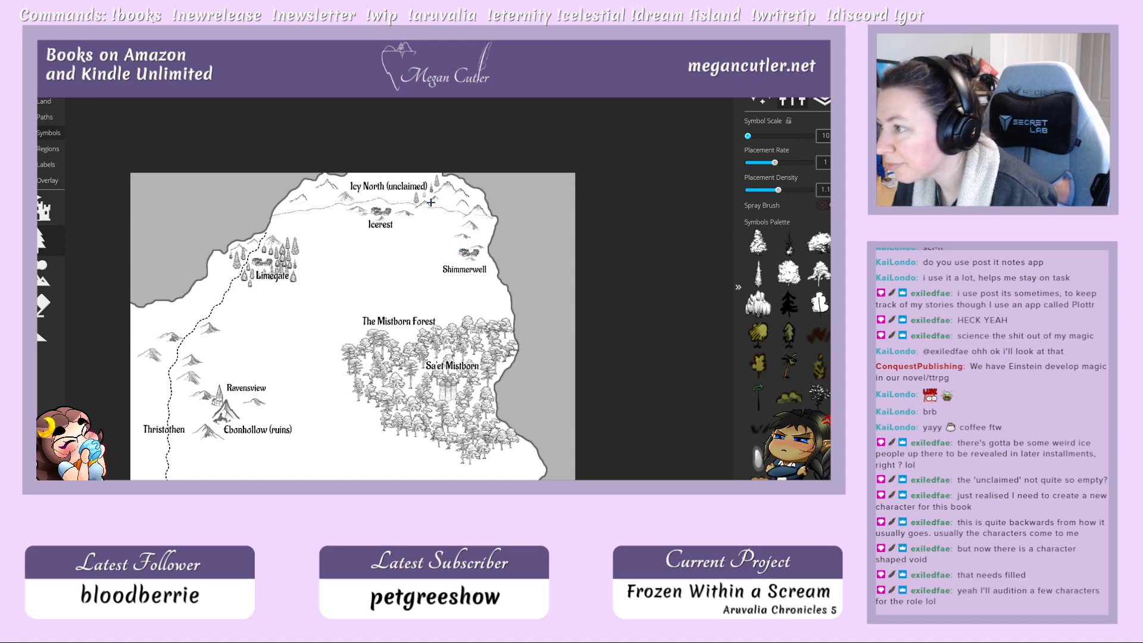
Step: Fill out the grove beside the Icy North (unclaimed) label with more conifers, including larger ones at symbol scale 15
drag(747, 136, 751, 136)
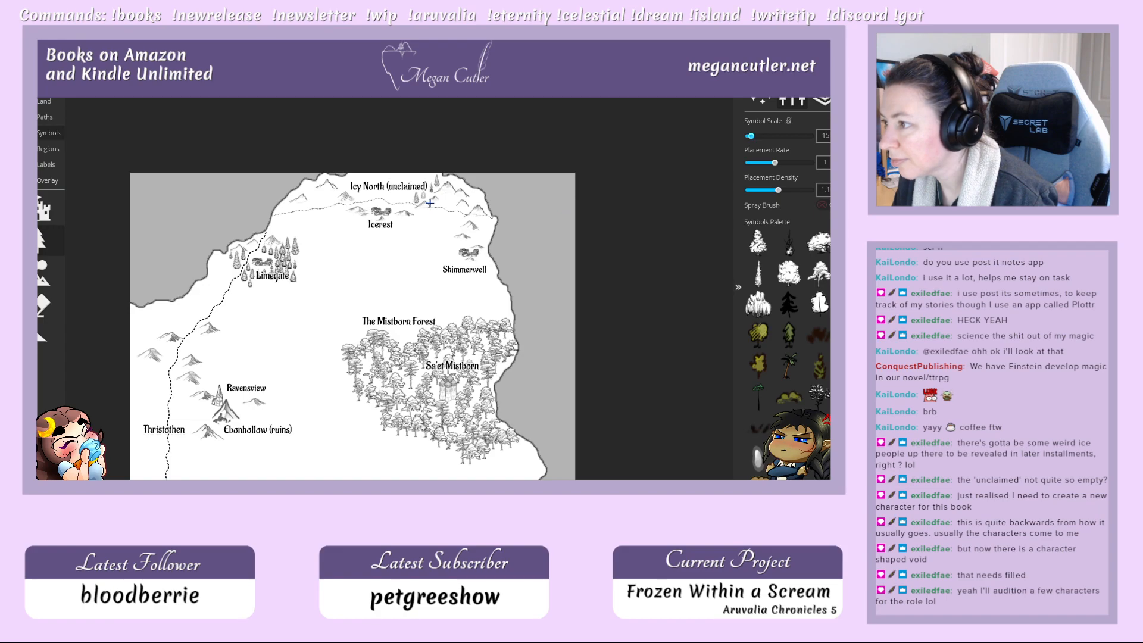
click(431, 203)
scroll(414, 206, down, 1)
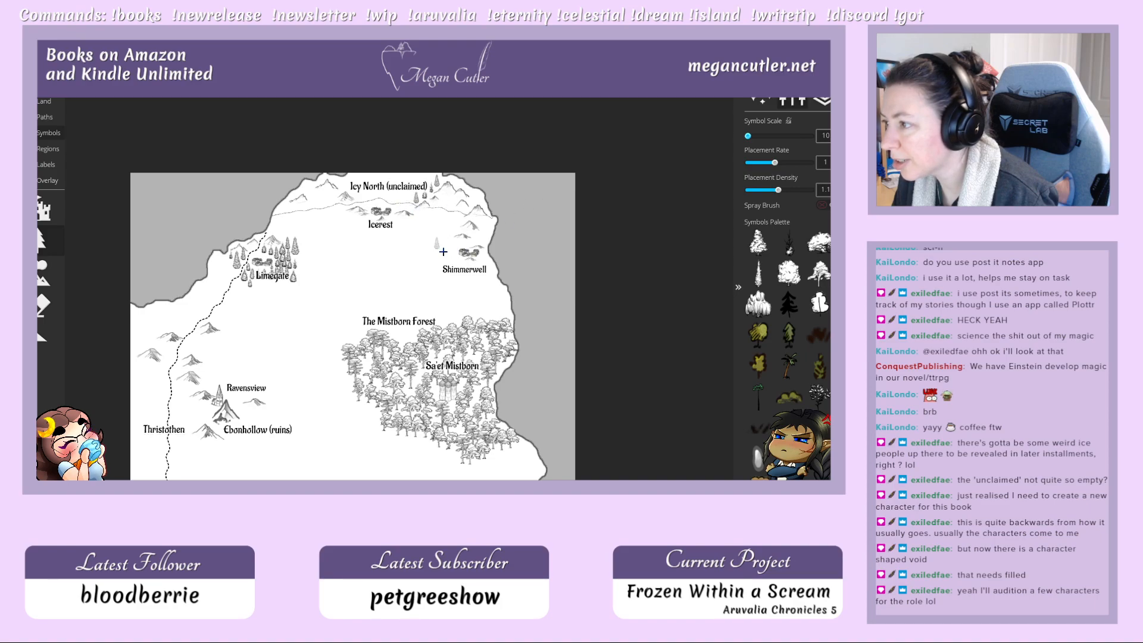
scroll(411, 205, up, 1)
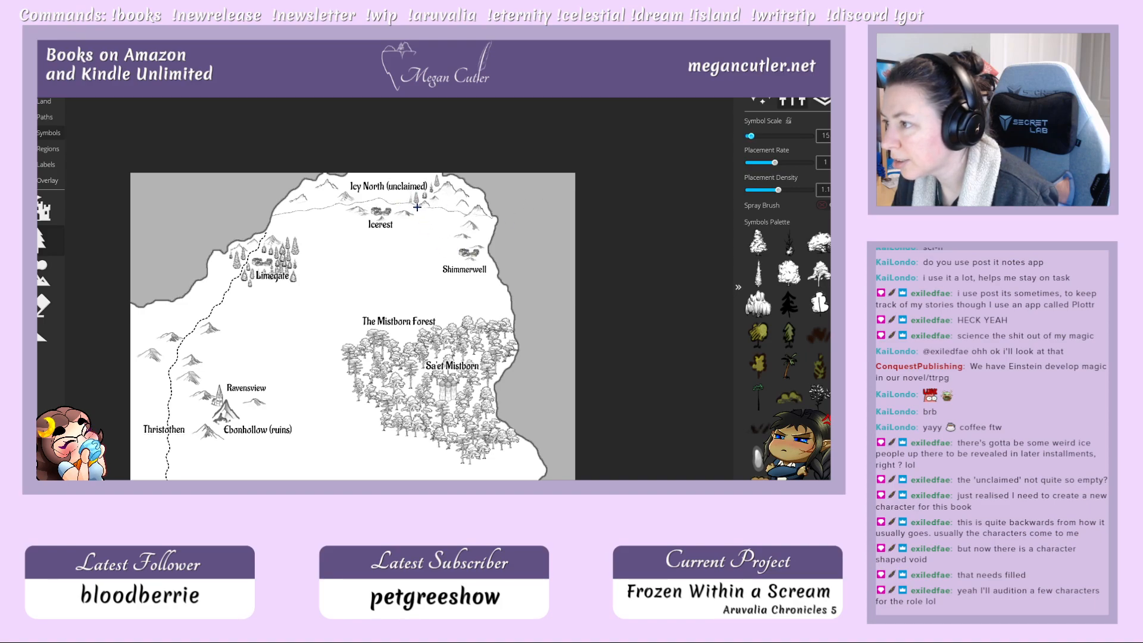
click(418, 207)
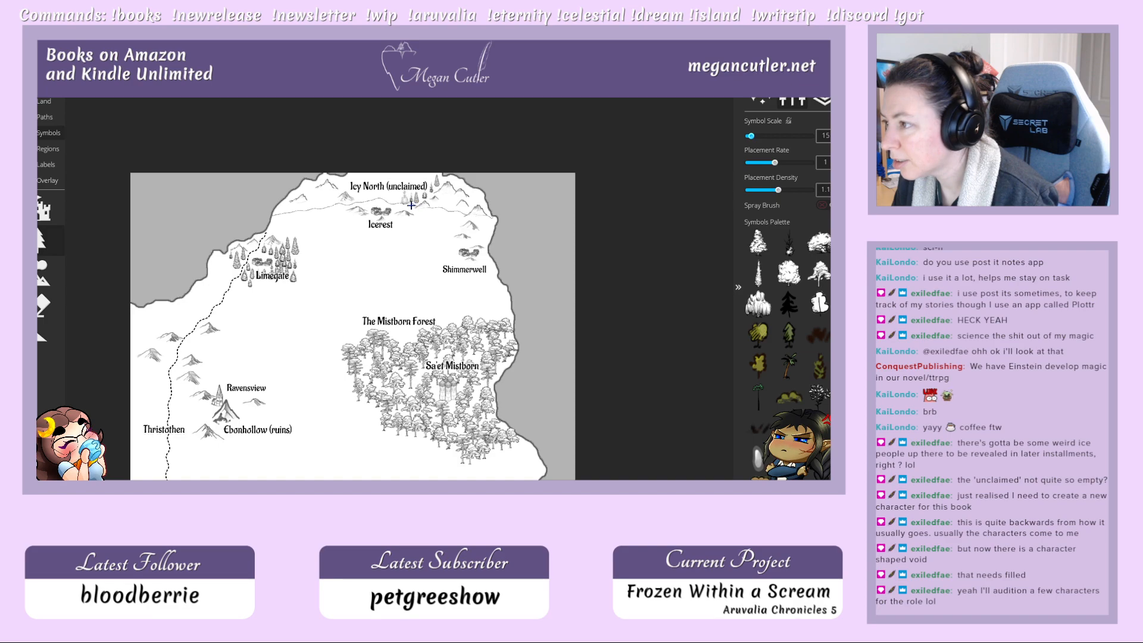
scroll(411, 205, down, 1)
scroll(406, 206, up, 1)
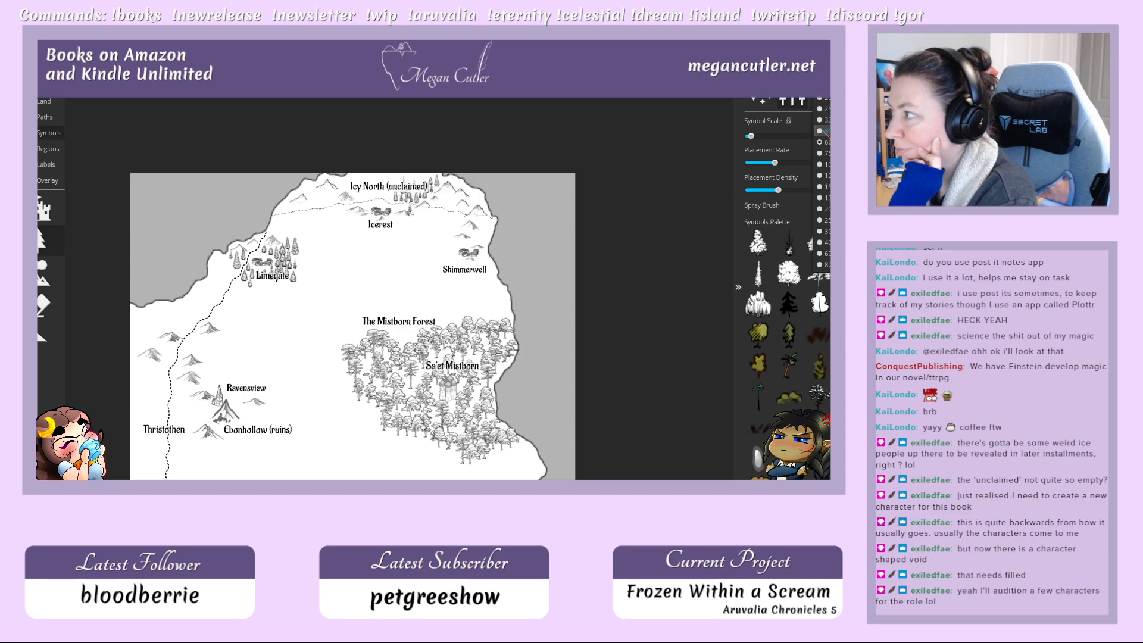
scroll(259, 192, down, 1)
click(613, 99)
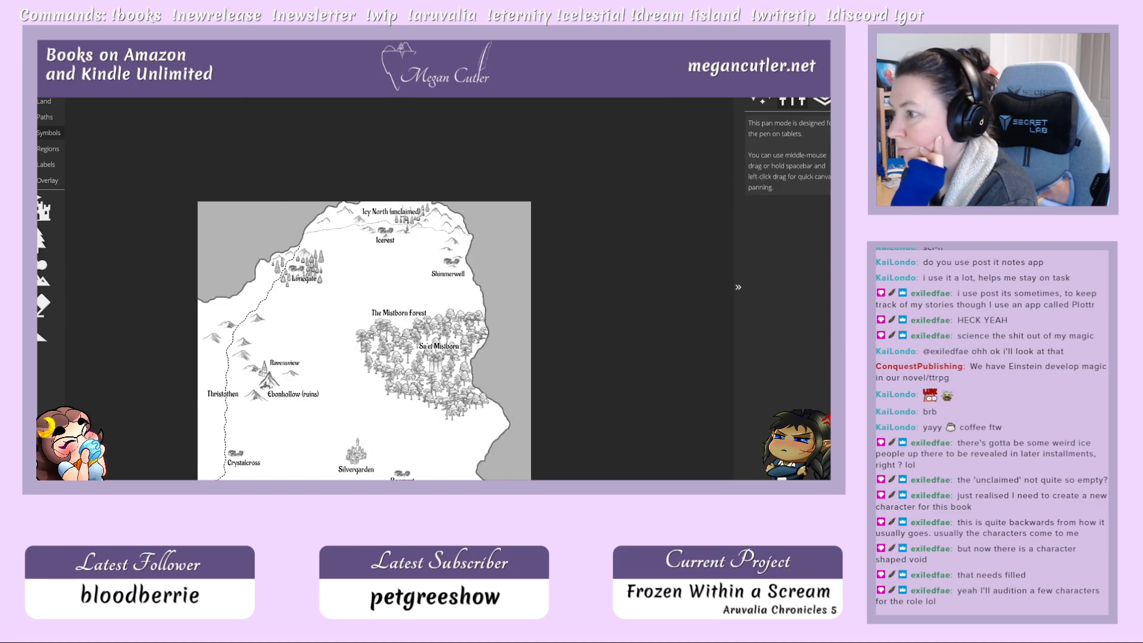
Step: Check the text and outline settings of the Icy North (unclaimed) label
drag(466, 341, 456, 272)
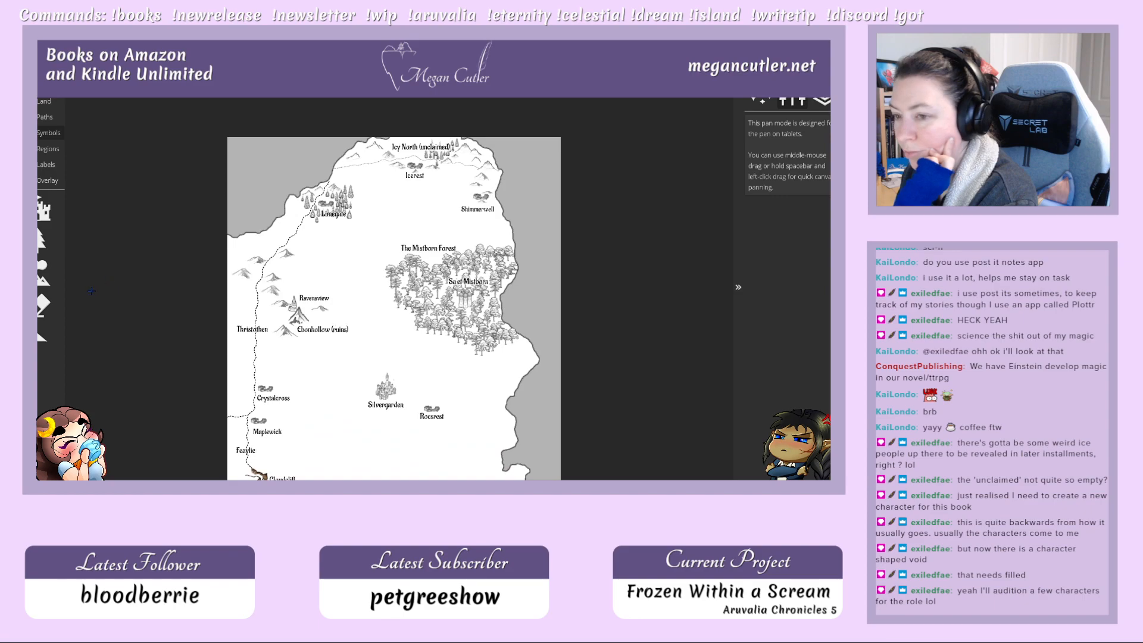
click(42, 170)
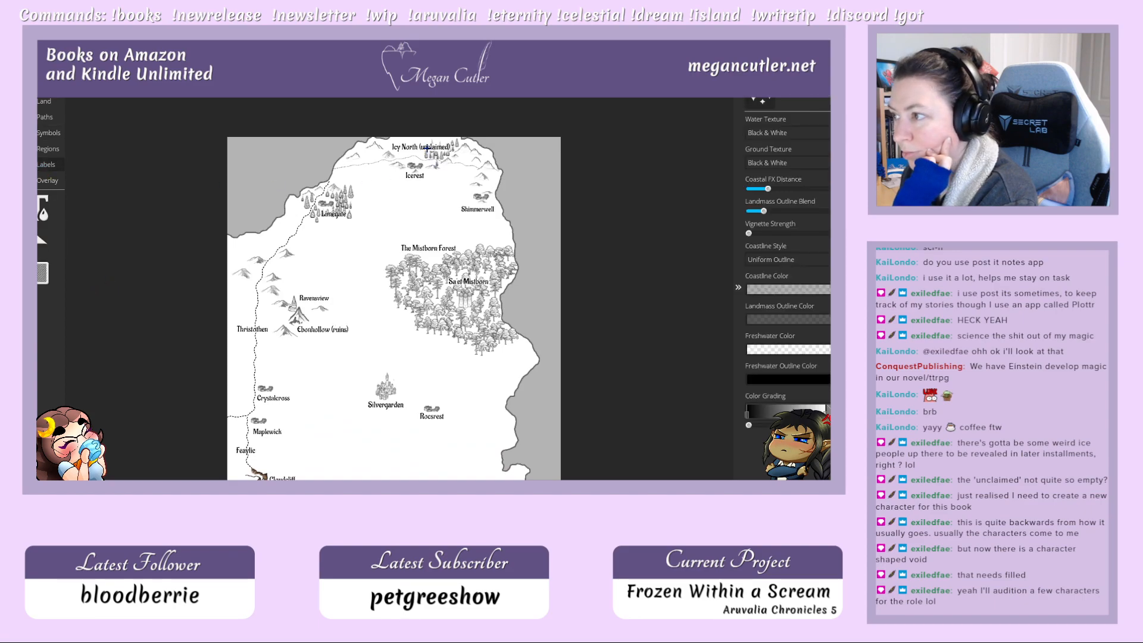
click(43, 207)
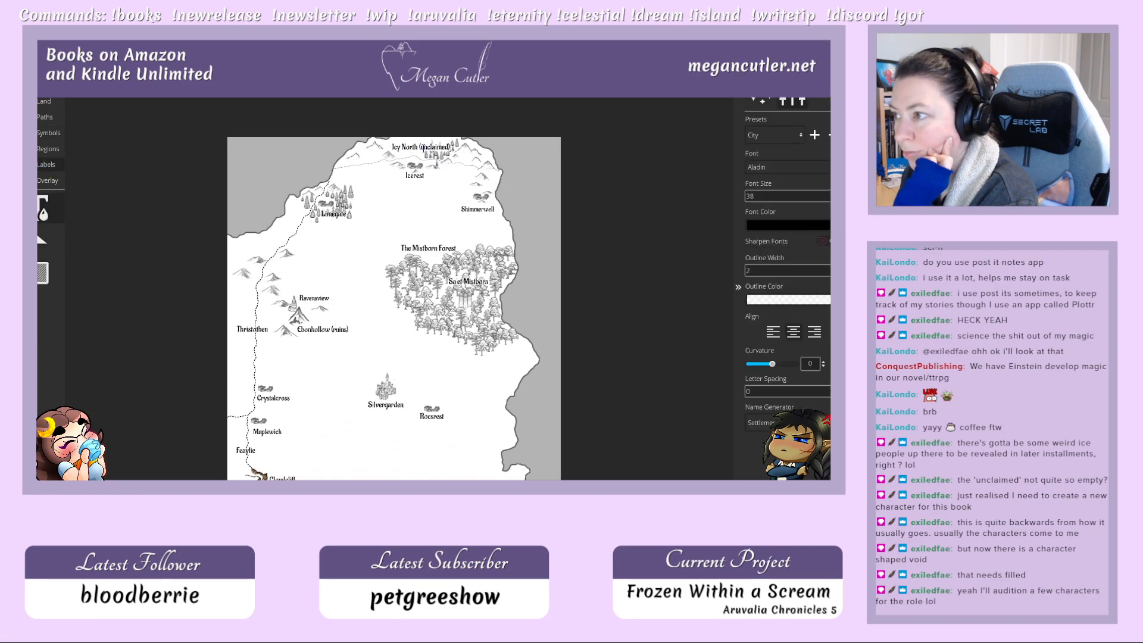
click(410, 147)
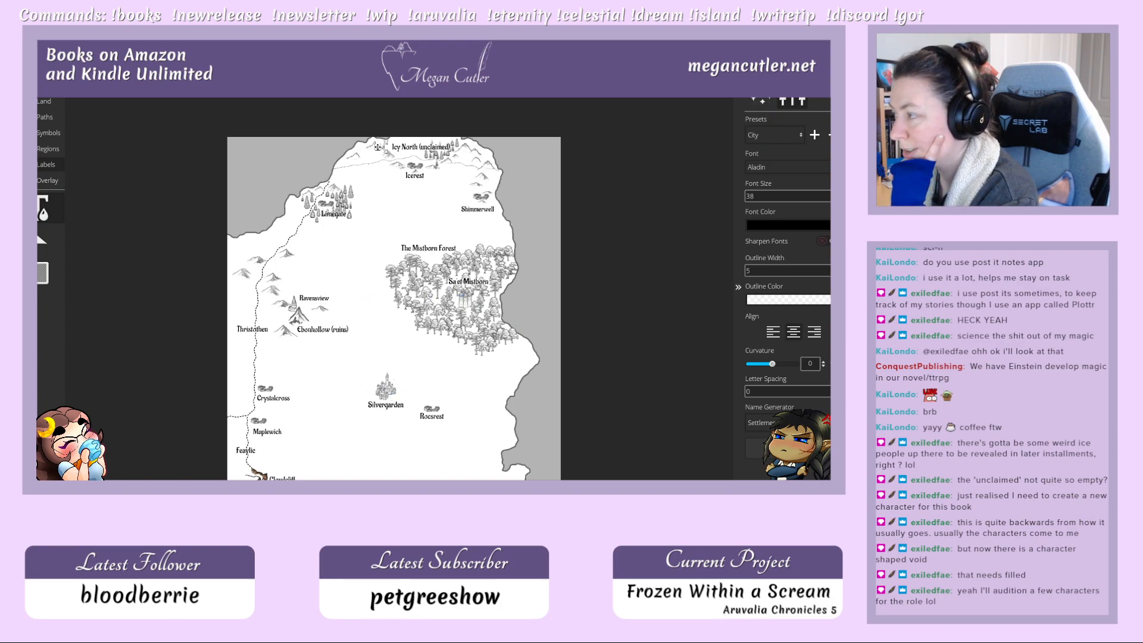
key(space)
drag(377, 147, 411, 108)
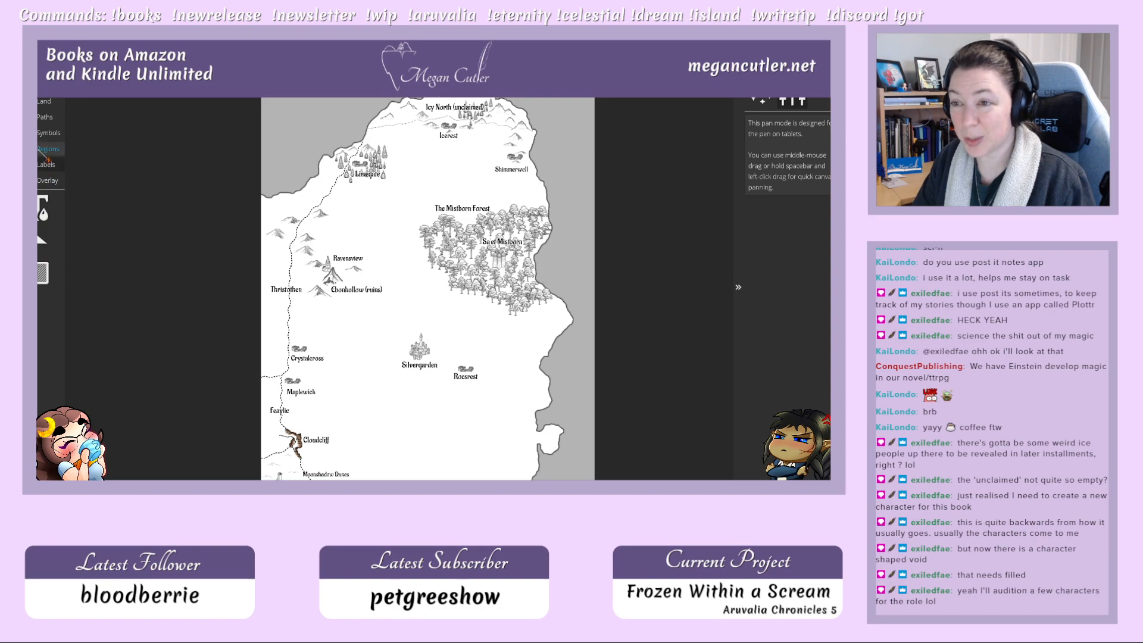
Step: Choose the broad rounded black-and-white tree symbol and set the tree symbol scale to 20
click(52, 136)
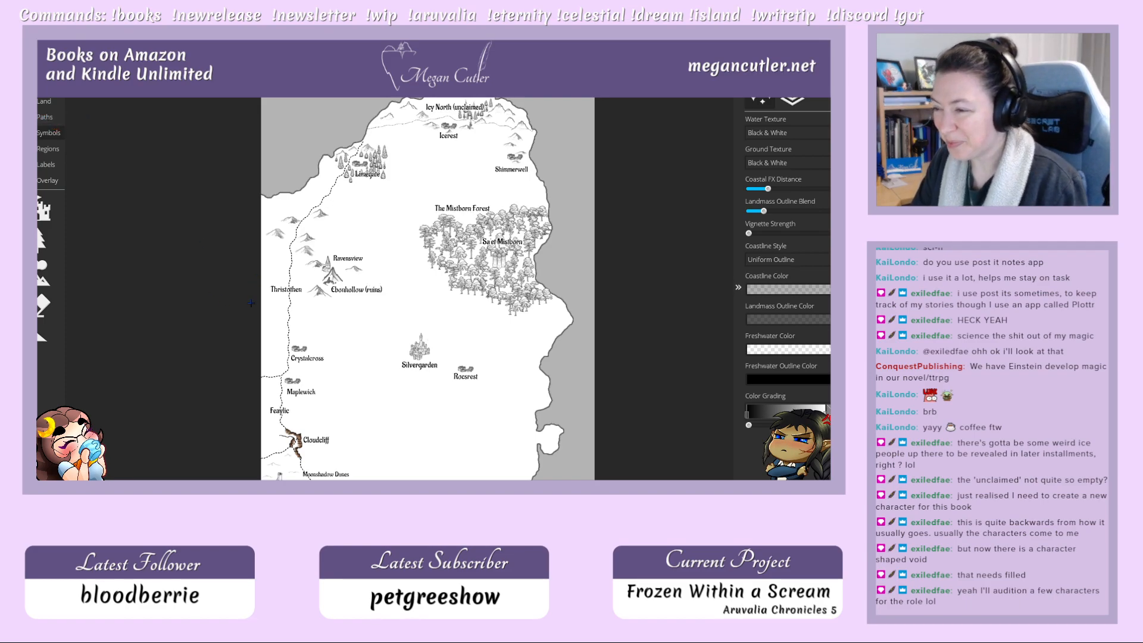
click(42, 239)
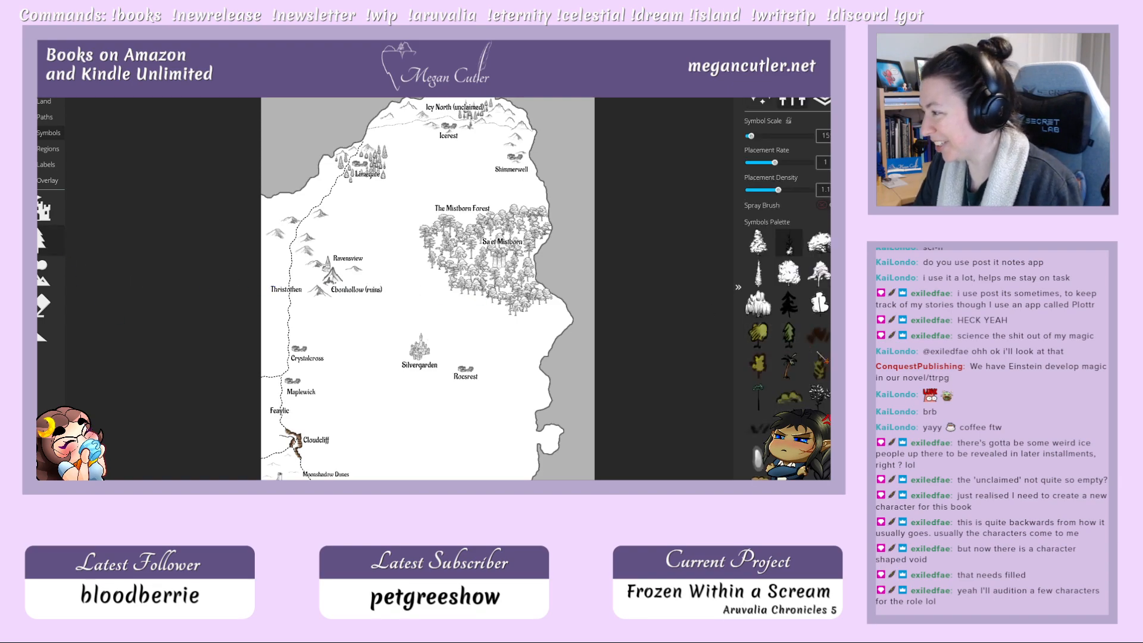
click(818, 243)
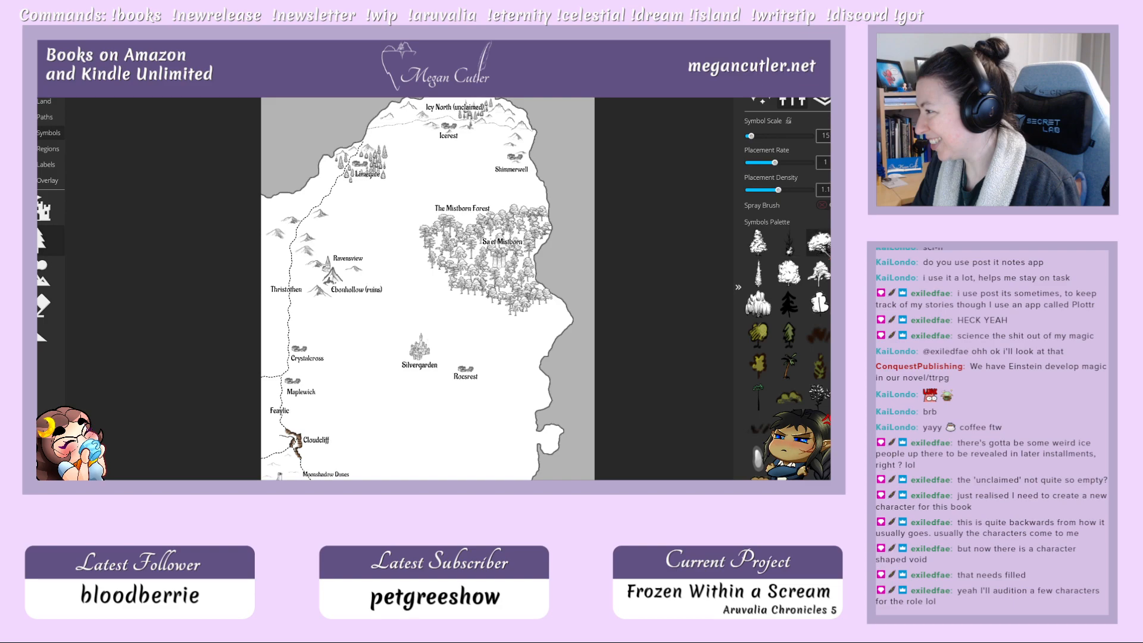
scroll(802, 140, up, 5)
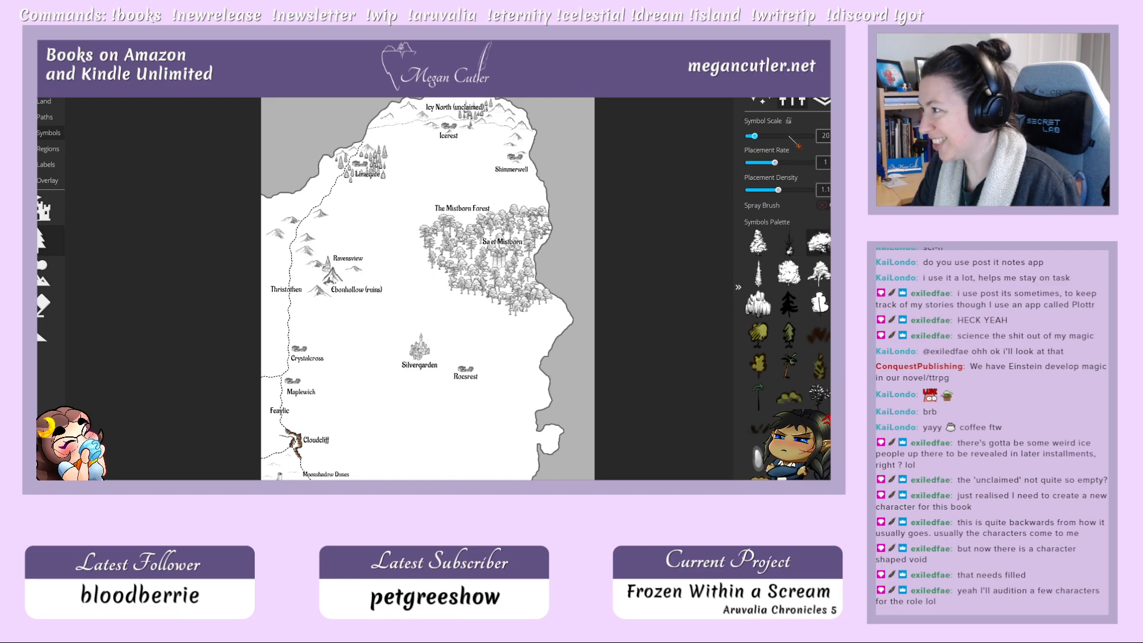
Step: Try short rows of two different tree symbols south of Silvergarden, undoing each one
mouse_move(382, 374)
mouse_down()
mouse_move(381, 401)
mouse_move(418, 423)
mouse_move(464, 424)
mouse_up()
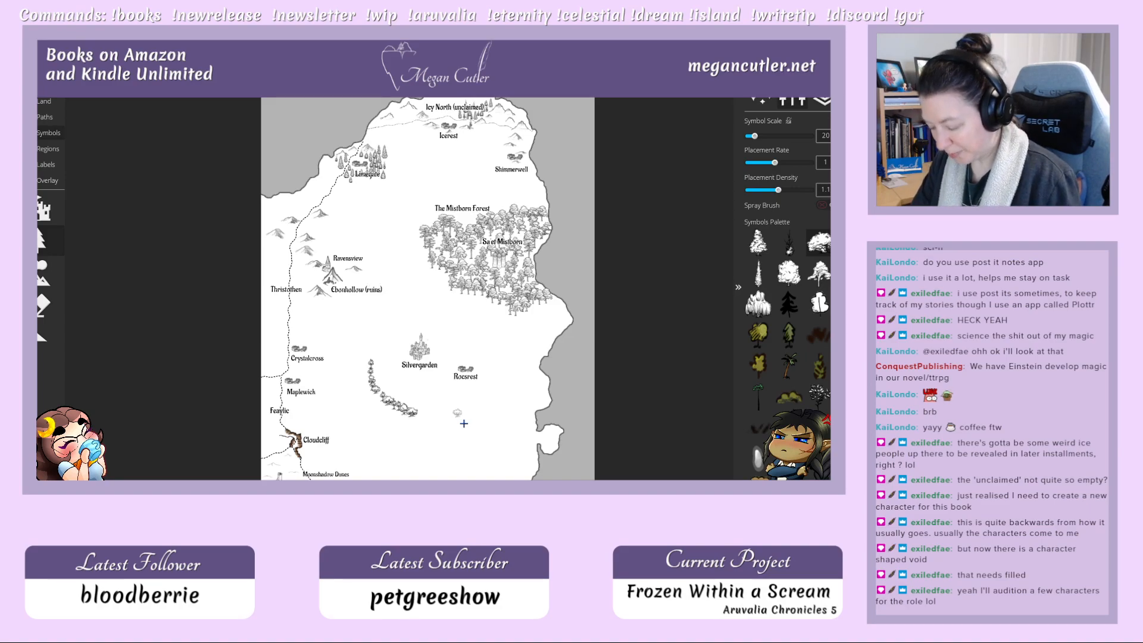
key(ctrl+z)
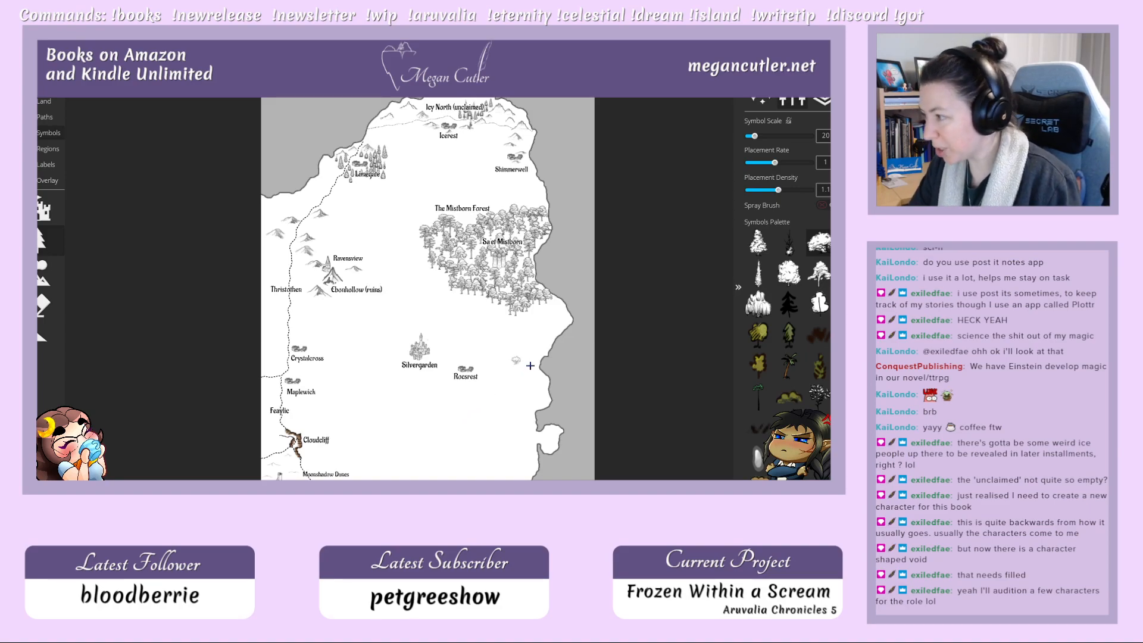
click(768, 253)
mouse_move(366, 366)
mouse_down()
mouse_move(399, 417)
mouse_move(469, 434)
mouse_up()
key(ctrl+z)
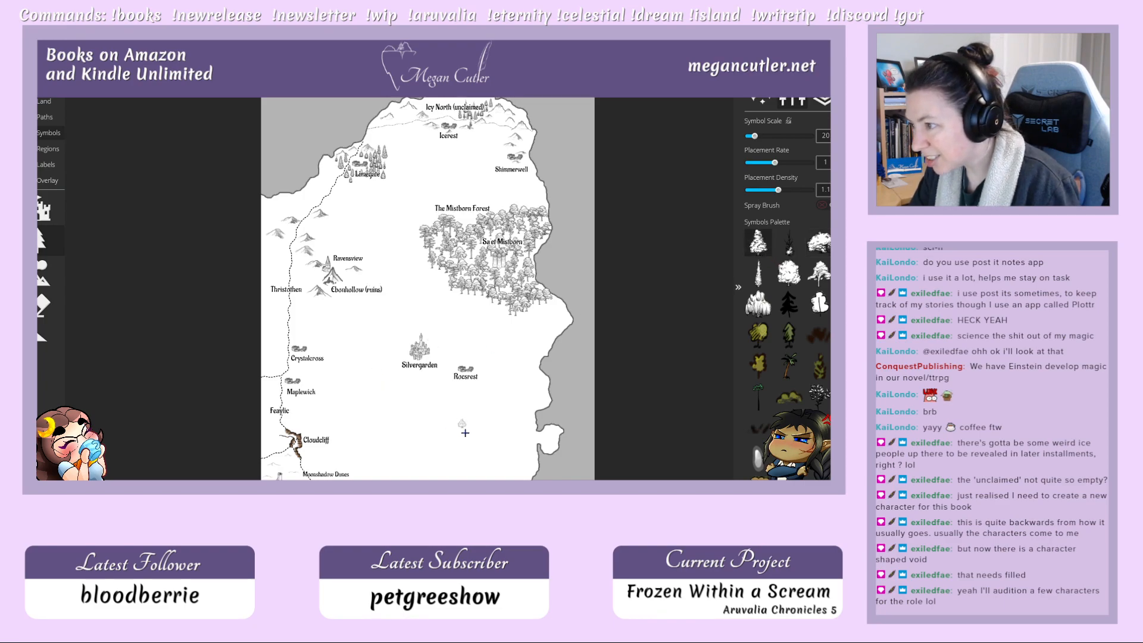
drag(366, 390, 432, 415)
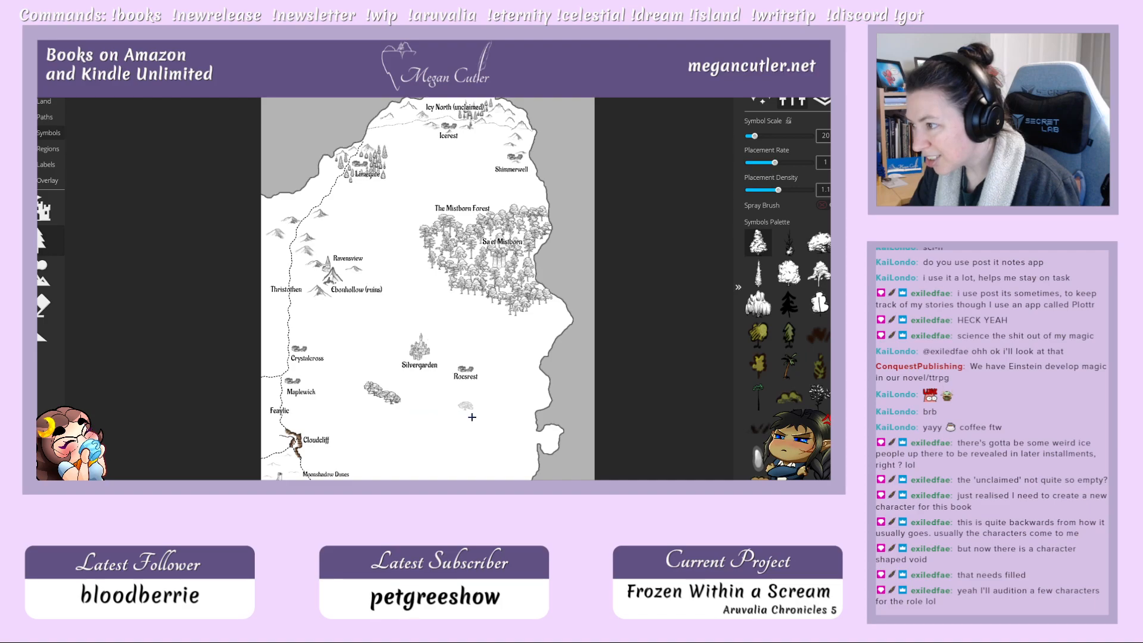
key(ctrl+z)
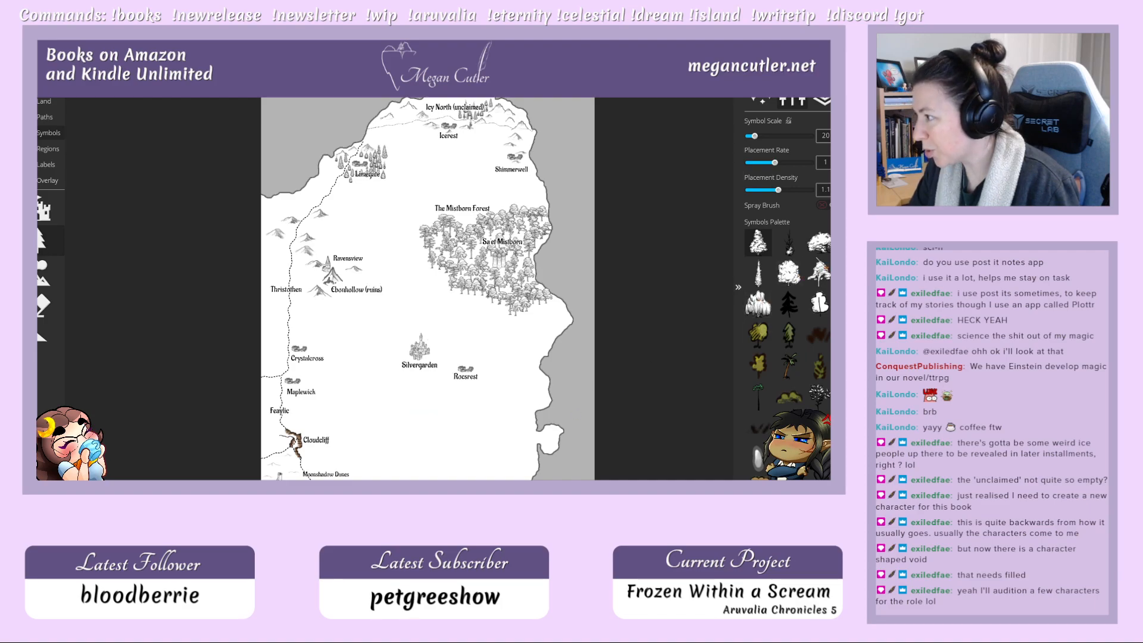
Step: Test the bushy tree and the clustered tree symbols in the empty area below Silvergarden, undoing each stroke
click(797, 277)
mouse_move(387, 411)
mouse_down()
mouse_move(411, 429)
mouse_move(493, 445)
mouse_up()
key(ctrl+z)
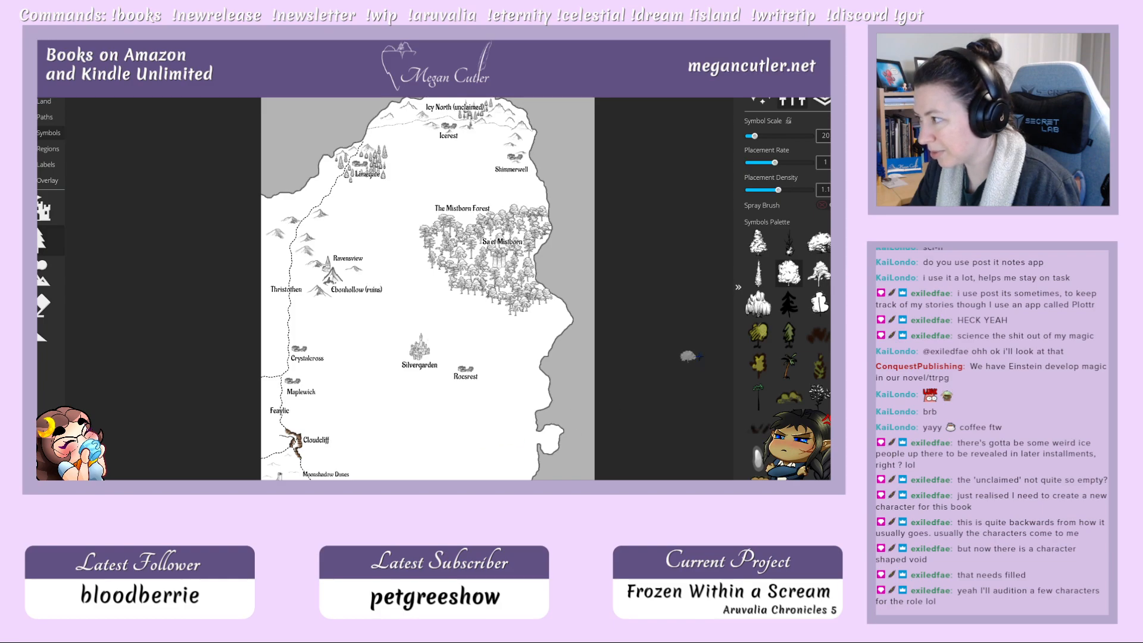
click(766, 316)
mouse_move(402, 430)
mouse_down()
mouse_move(462, 423)
mouse_move(387, 400)
mouse_up()
key(ctrl+z)
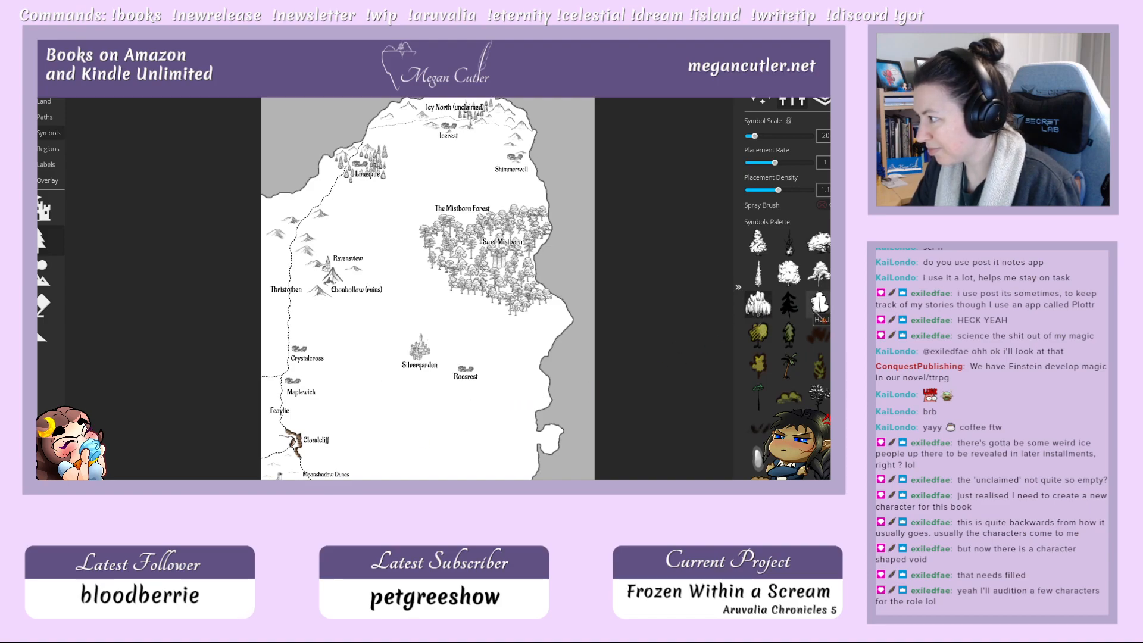
Step: Test the remaining black-and-white tree symbols and the broad rounded one again between Maplewick and Rocsrest, undoing each stroke
click(820, 303)
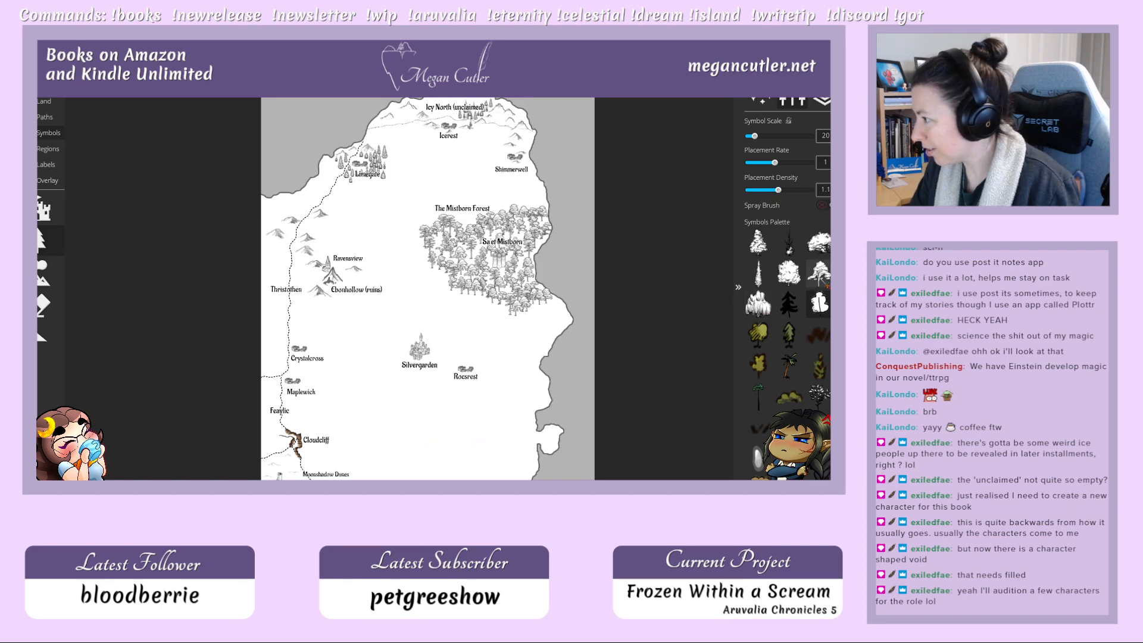
click(819, 273)
drag(386, 434, 443, 434)
key(ctrl+z)
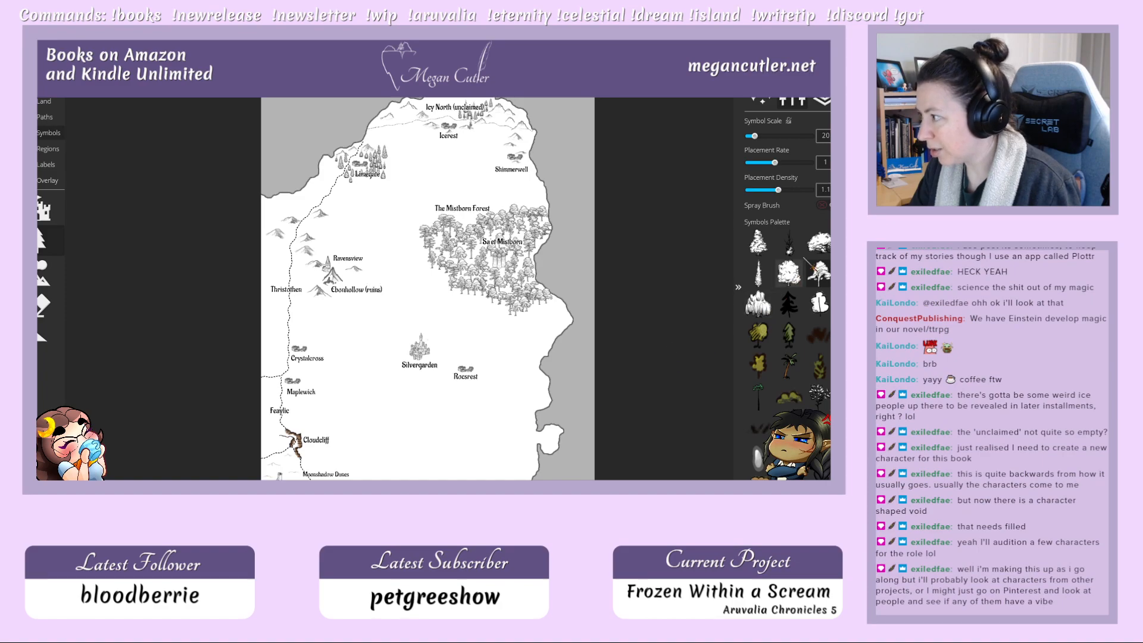
click(817, 242)
drag(343, 385, 430, 410)
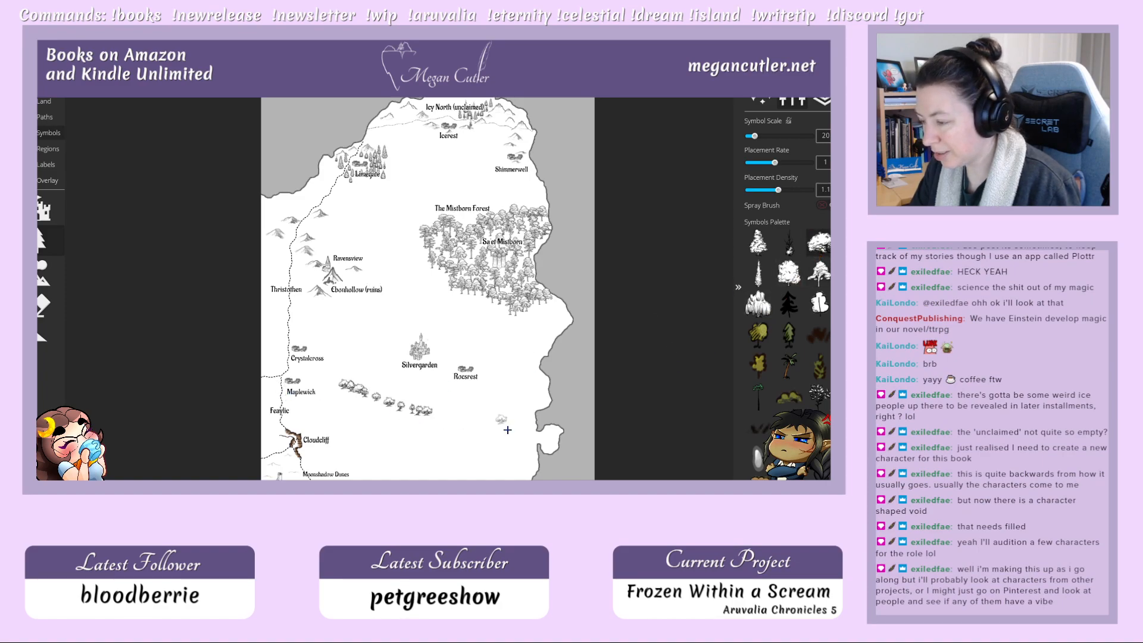
key(ctrl+z)
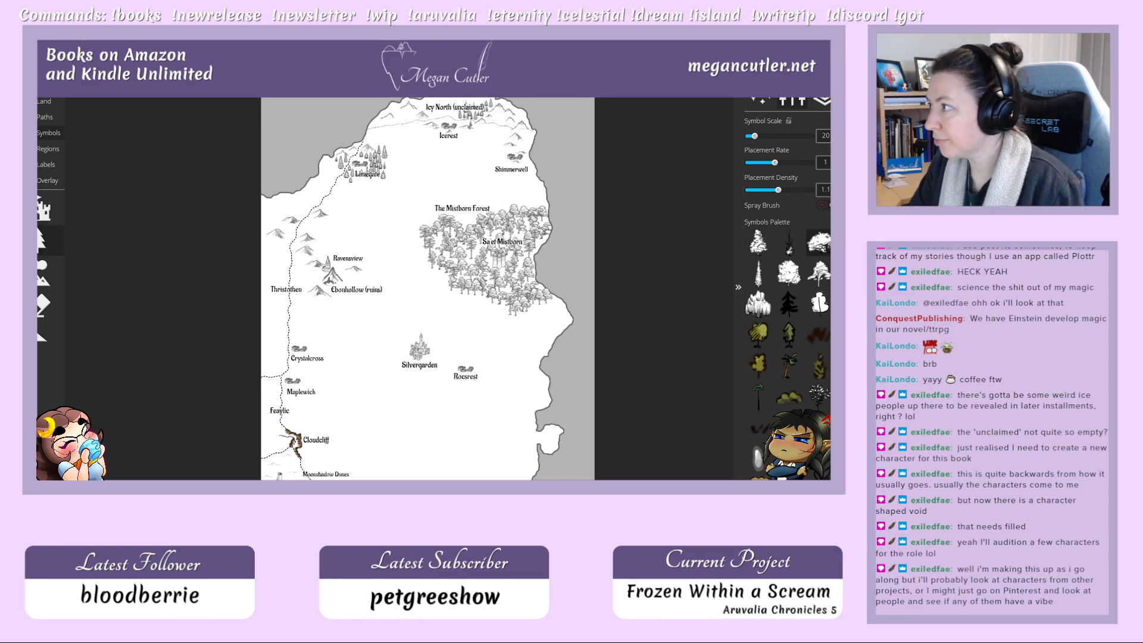
Step: Paint a dense oval grove of trees at symbol scale 20 between Crystalcross and Silvergarden
click(477, 256)
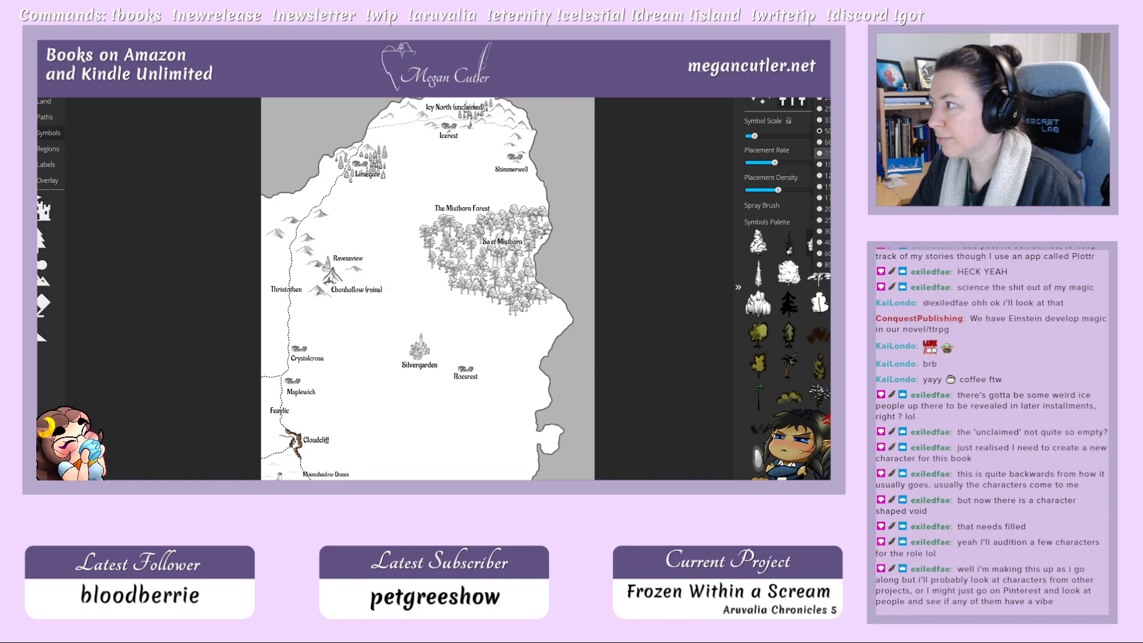
click(822, 153)
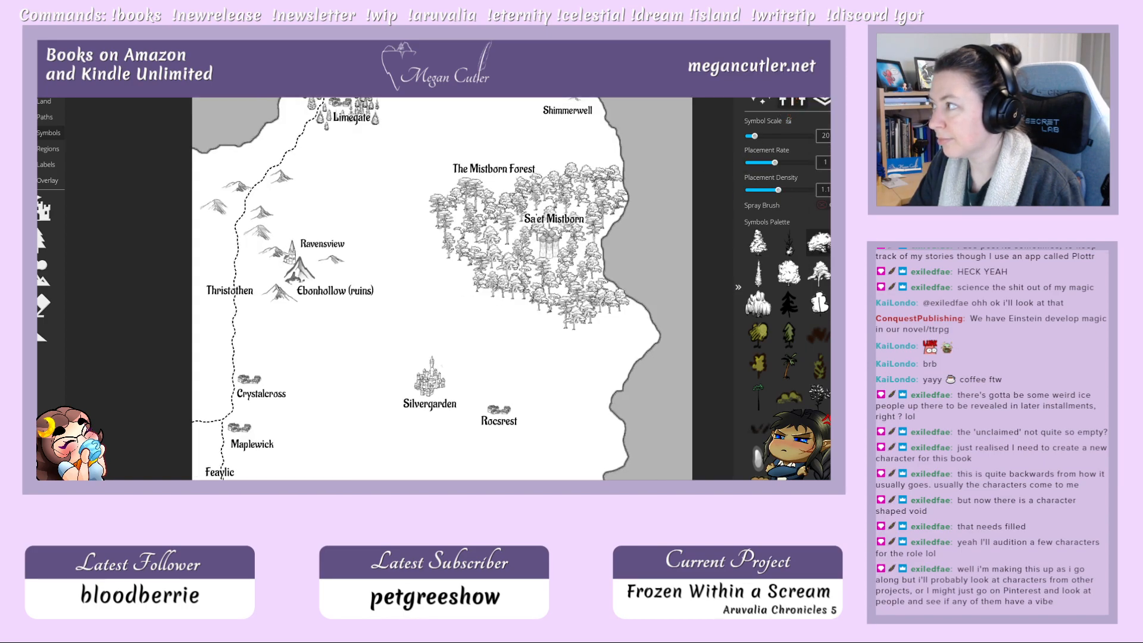
click(766, 91)
drag(503, 339, 513, 290)
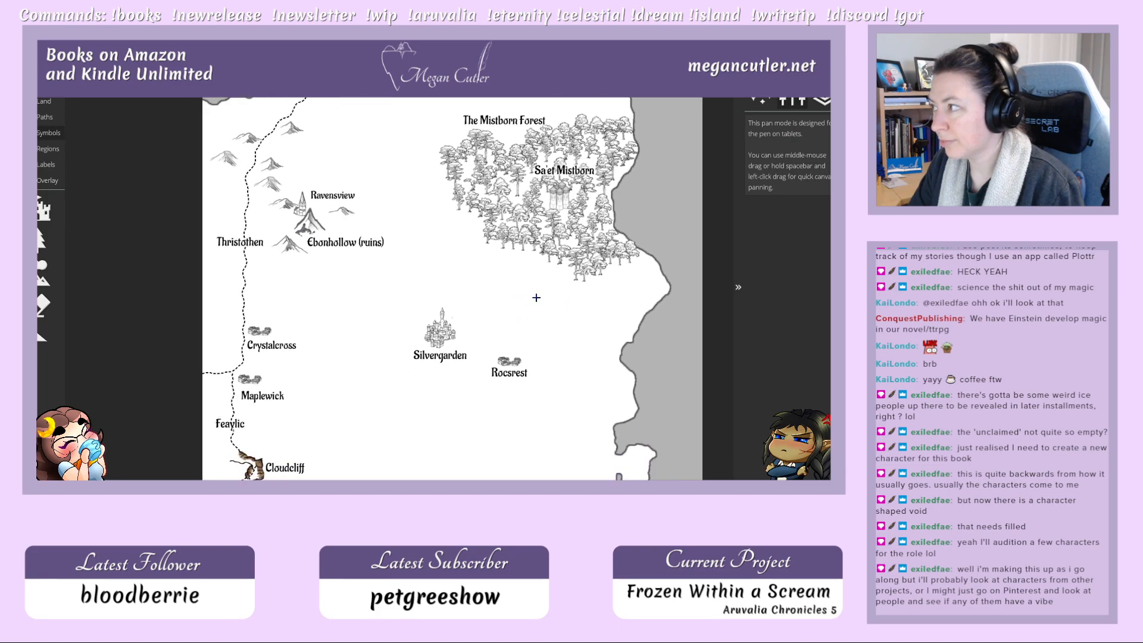
click(821, 90)
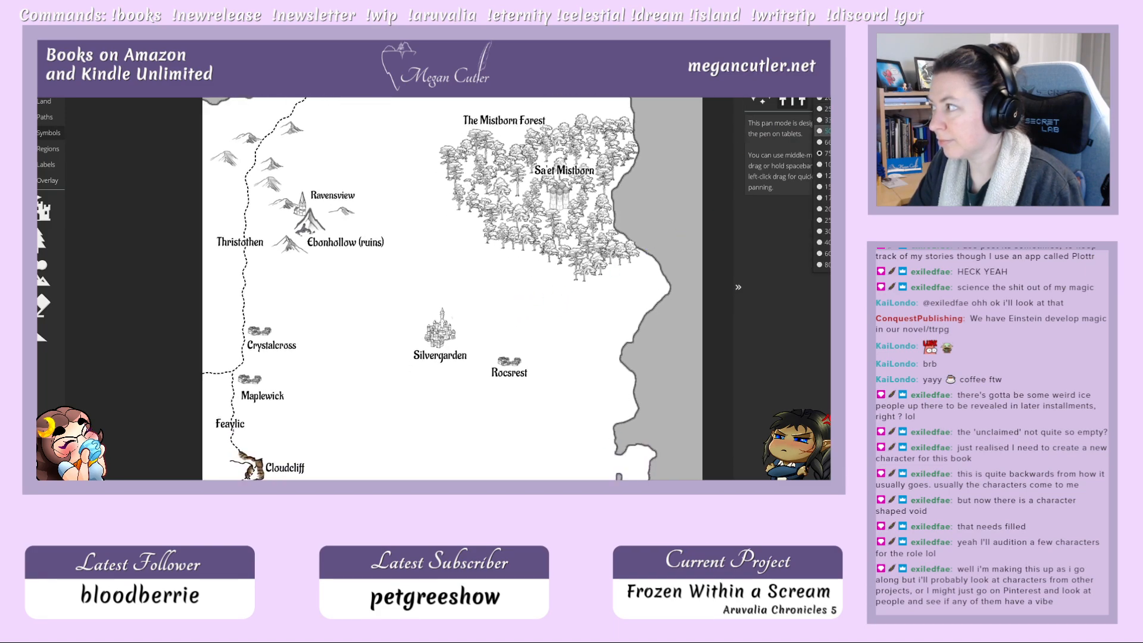
click(821, 132)
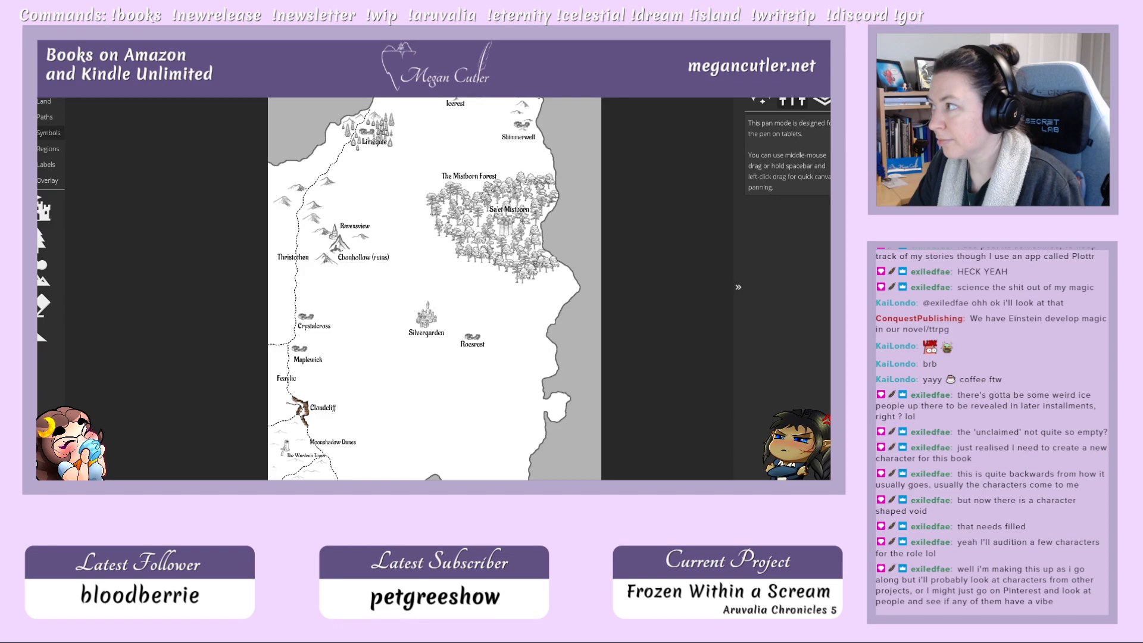
drag(472, 327, 494, 335)
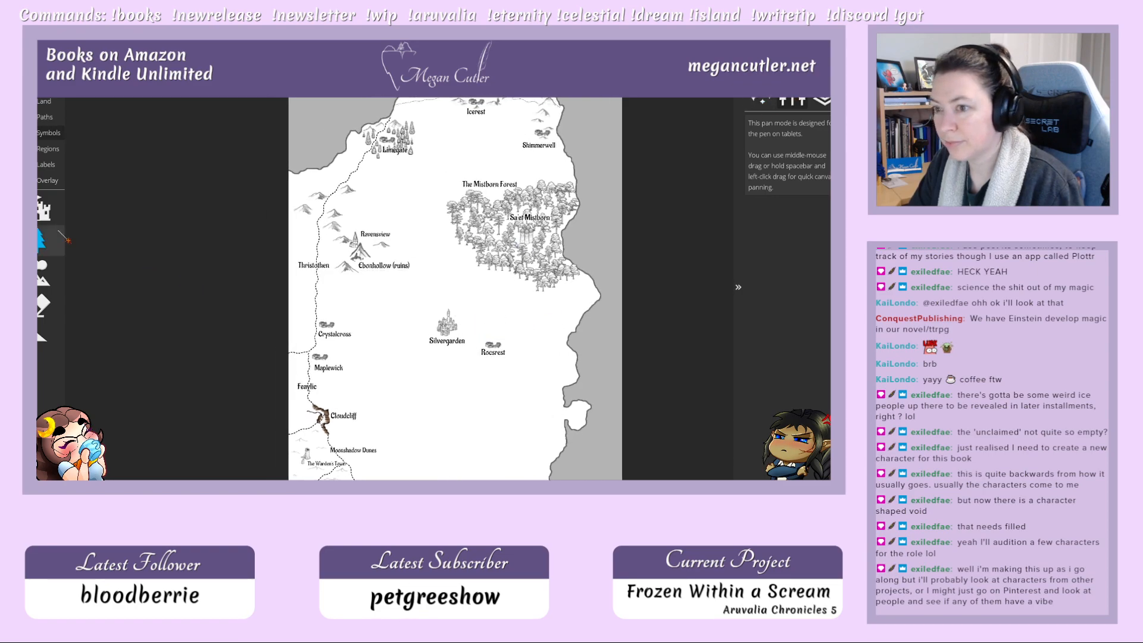
click(41, 238)
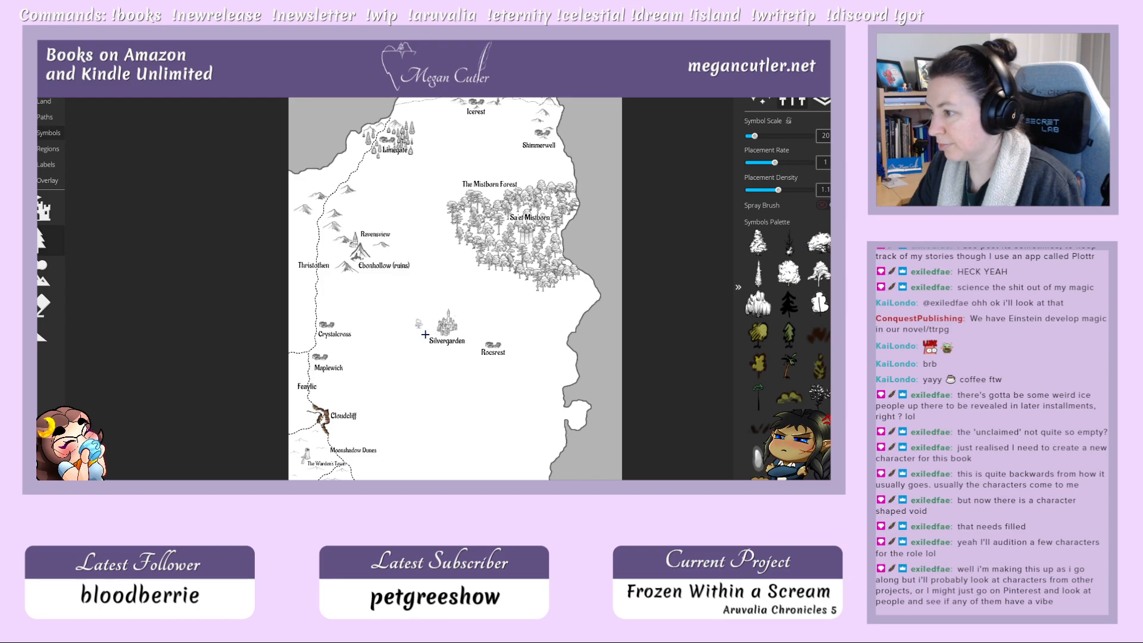
mouse_move(425, 334)
mouse_down()
mouse_move(373, 338)
mouse_move(428, 344)
mouse_move(373, 348)
mouse_move(428, 361)
mouse_move(376, 360)
mouse_move(350, 326)
mouse_up()
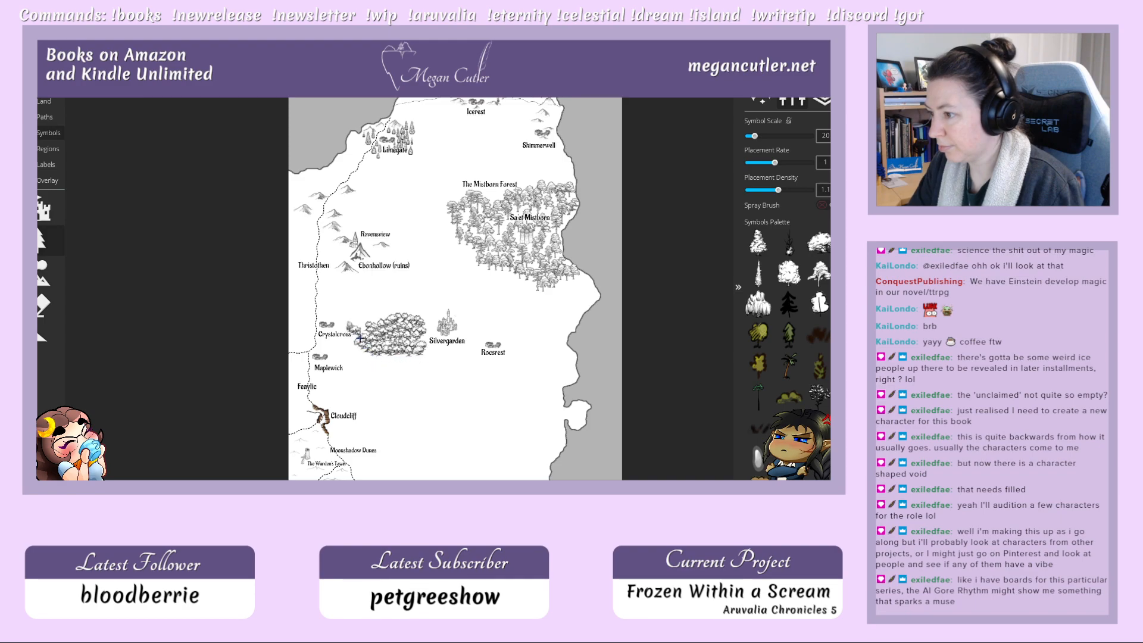
Step: Undo the new grove and restore it to compare the map with and without it
click(518, 336)
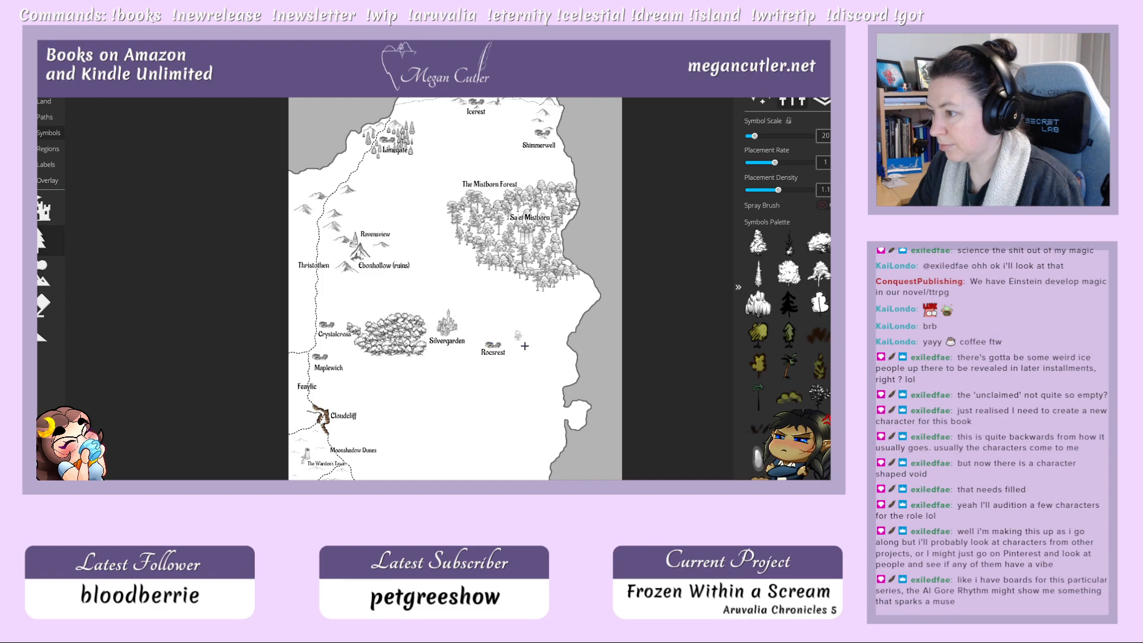
key(ctrl+z)
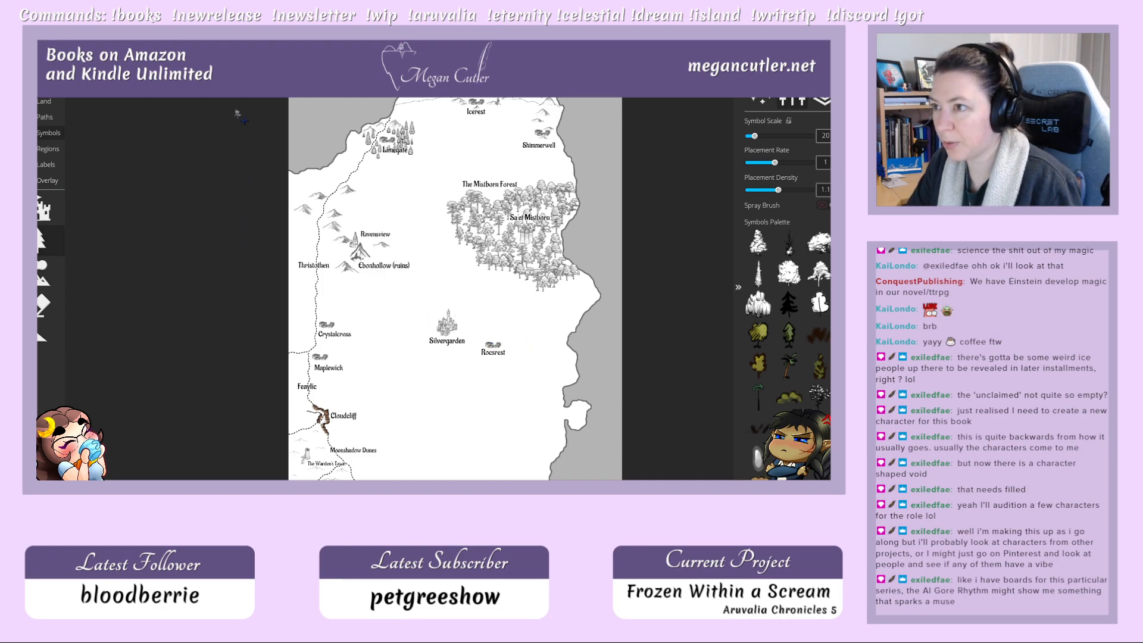
key(ctrl+y)
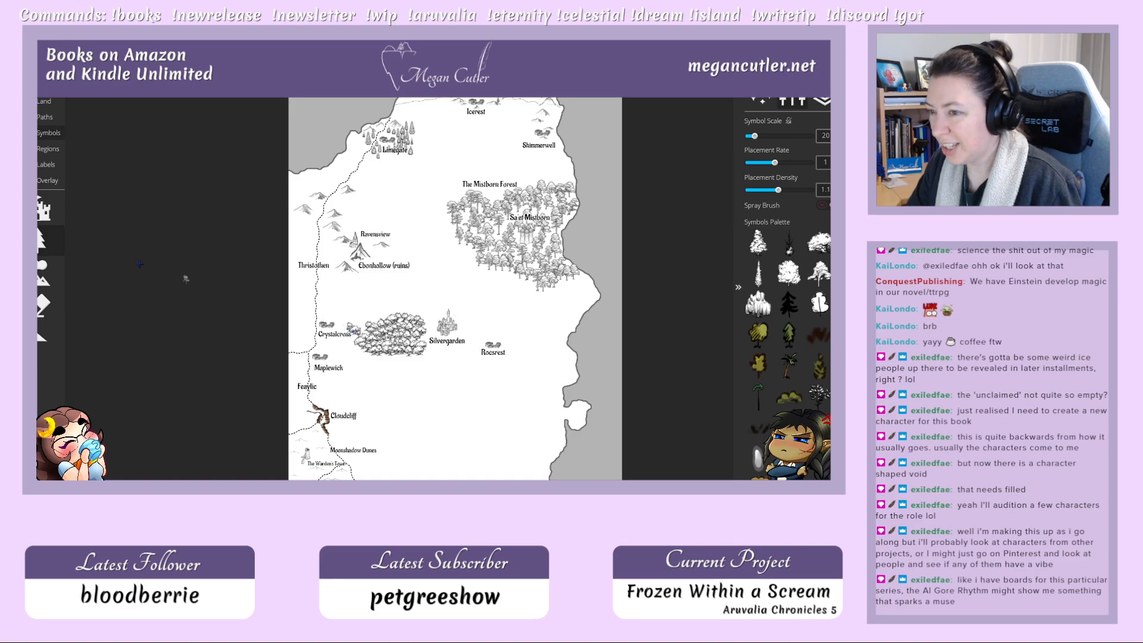
Step: Clear the stray trees at the new grove's western edge away from the Crystalcross label
click(41, 335)
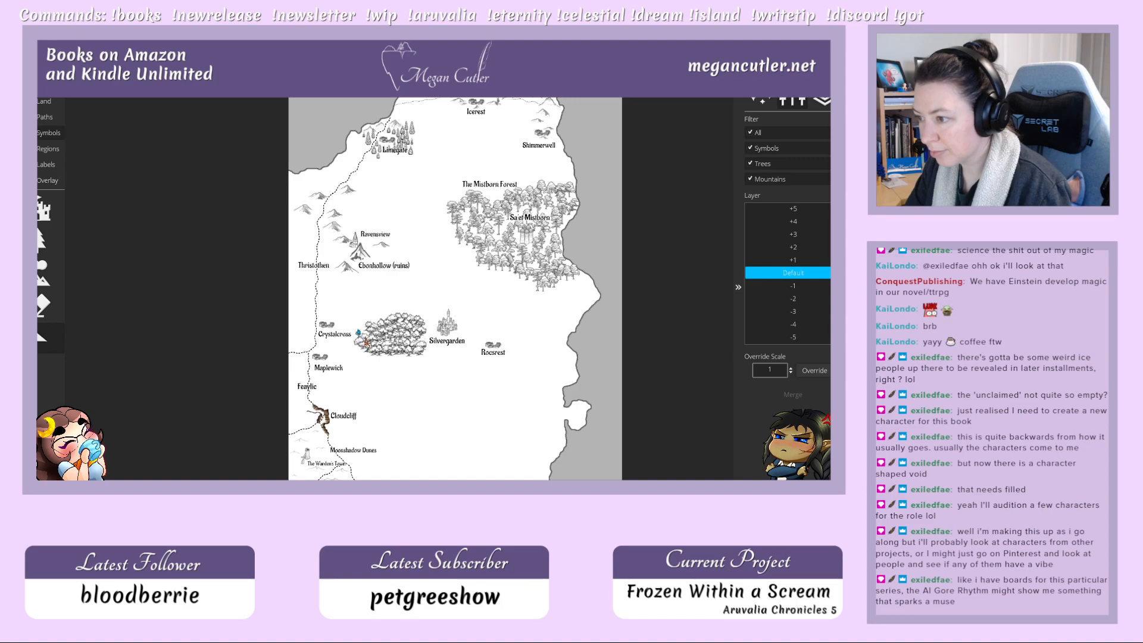
click(363, 338)
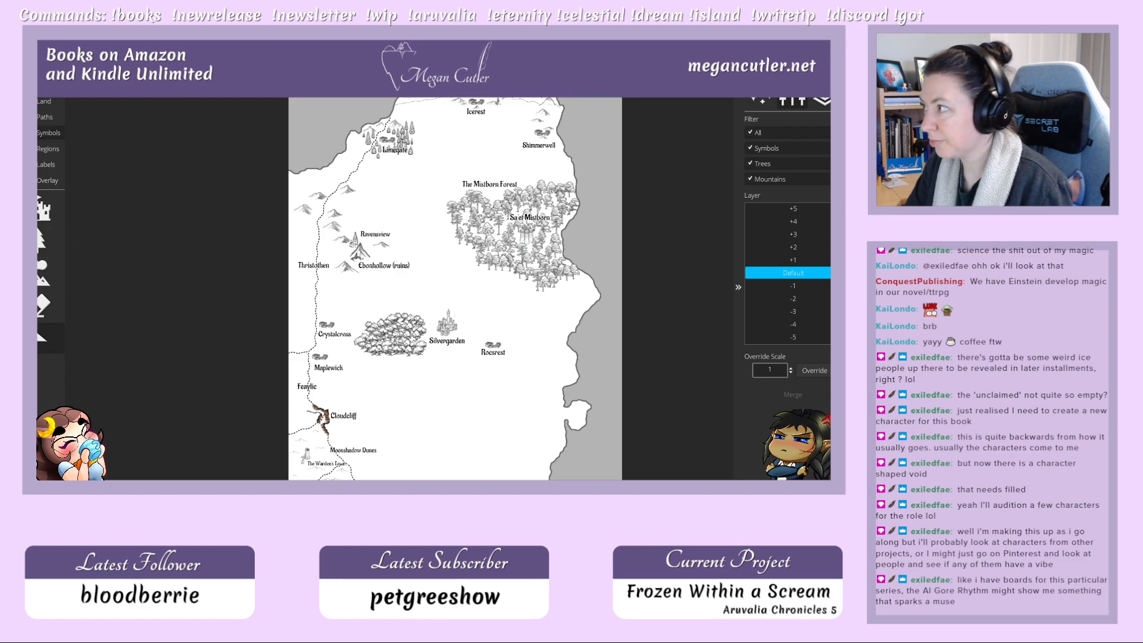
Step: Reposition individual trees in the western and southern parts of the grove between Crystalcross and Silvergarden to loosen the overlaps
key(z)
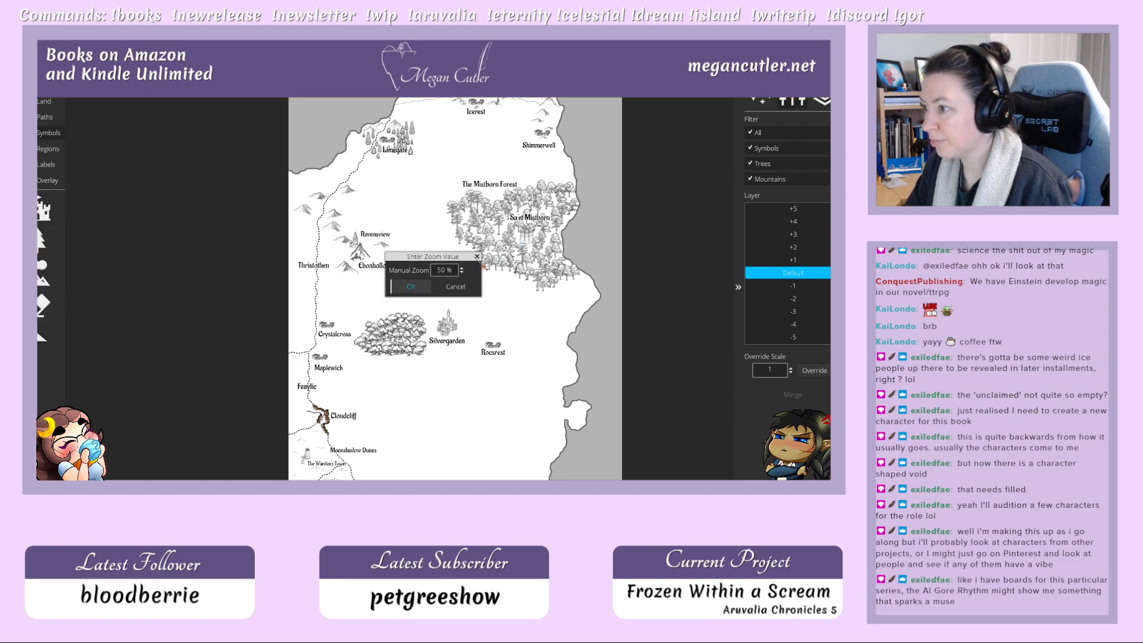
click(477, 257)
click(822, 99)
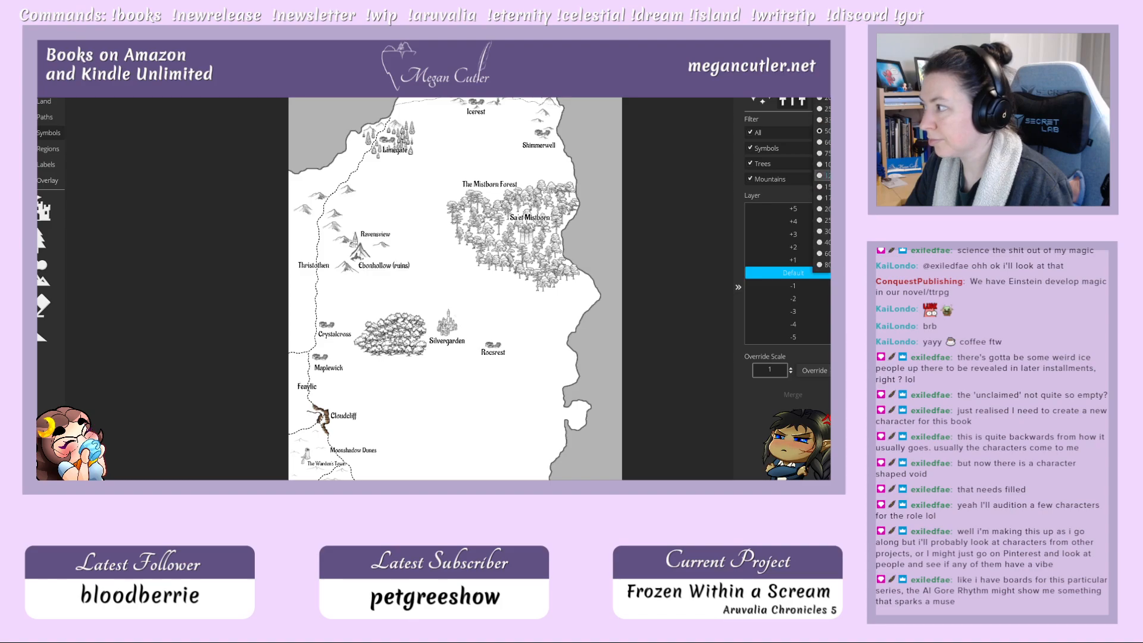
click(823, 164)
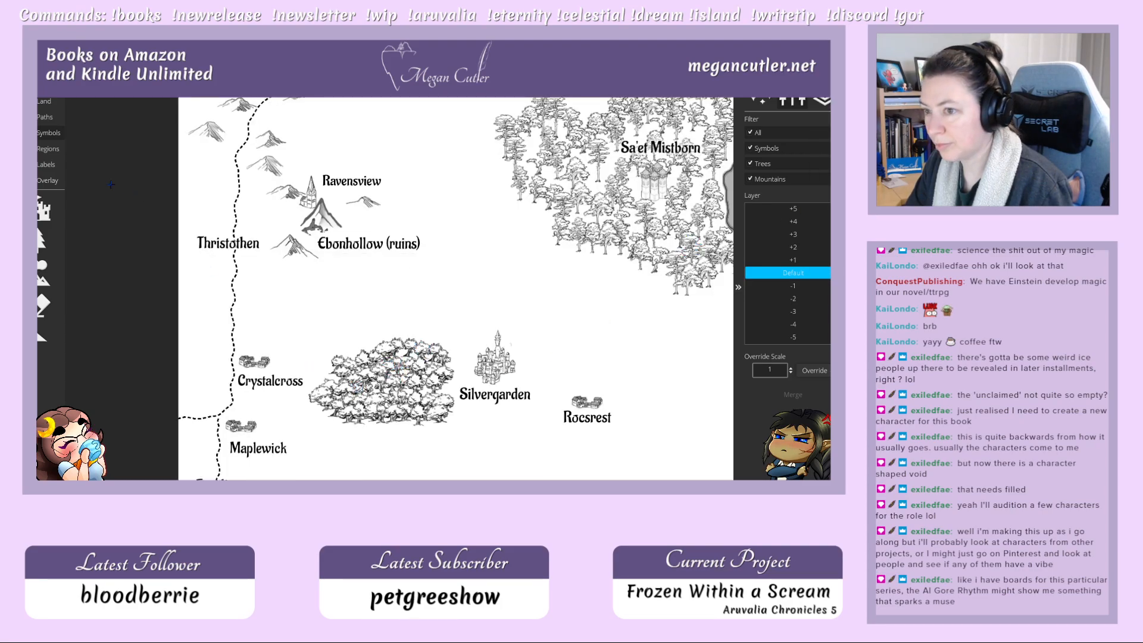
click(43, 337)
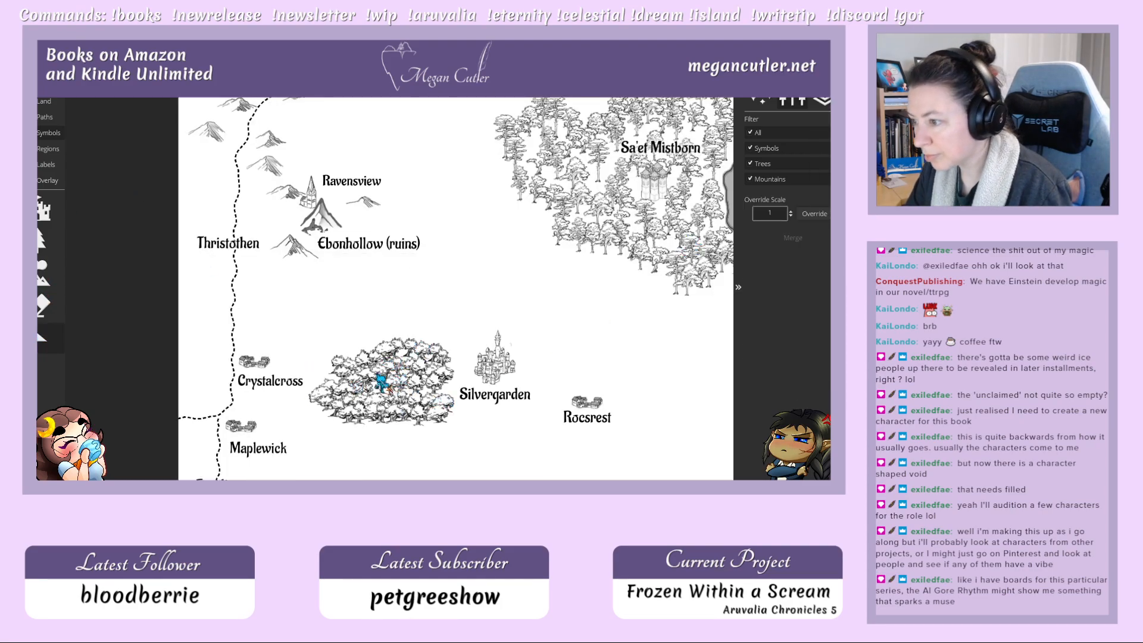
click(357, 384)
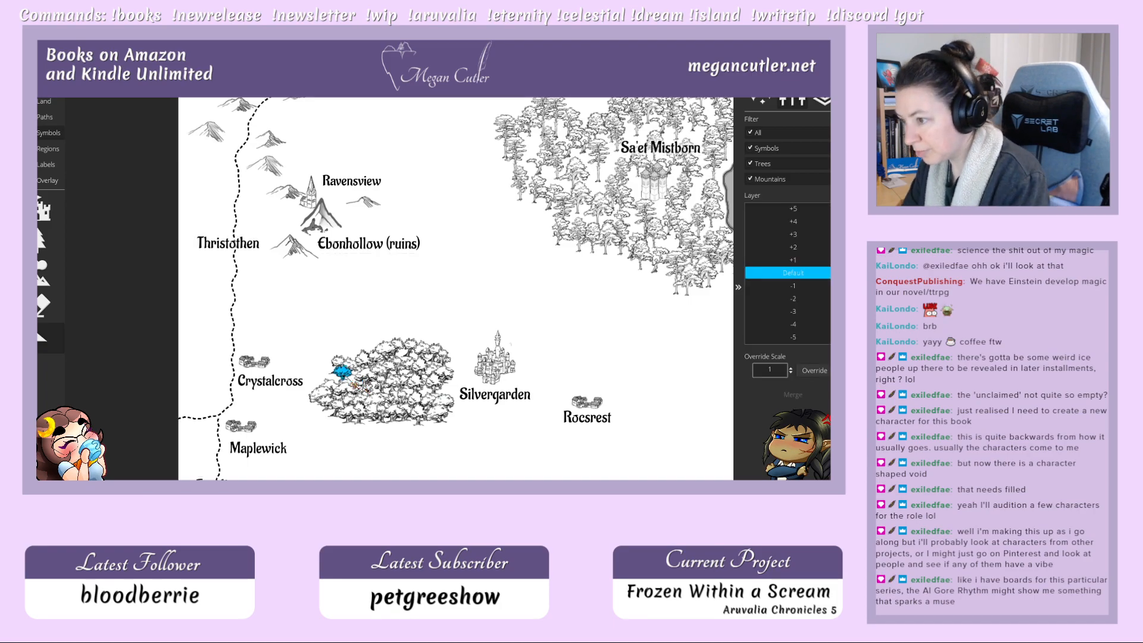
drag(356, 385, 372, 409)
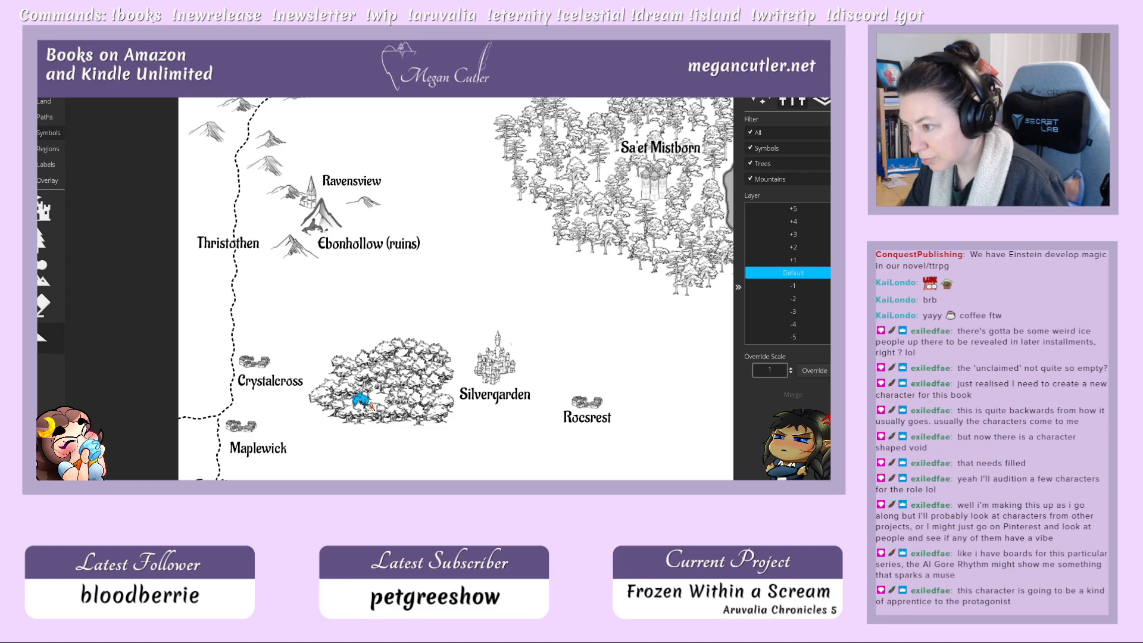
drag(370, 407, 446, 397)
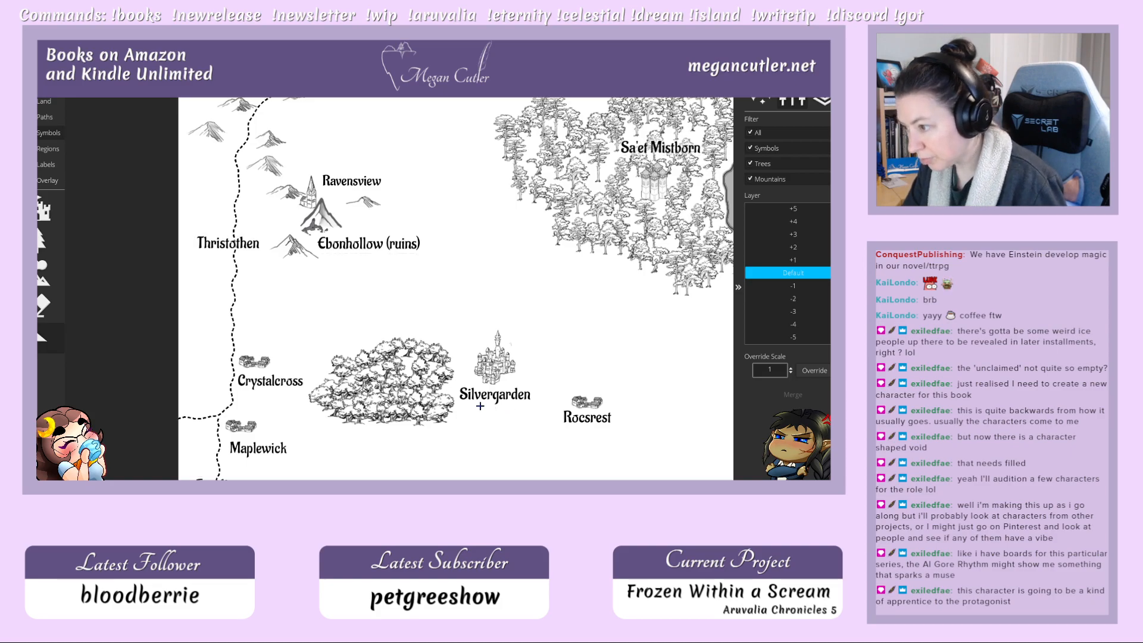
Step: Thin and space out the overlapping trees in the grove's centre and eastern side by adjusting them one at a time
click(415, 388)
drag(416, 390, 412, 425)
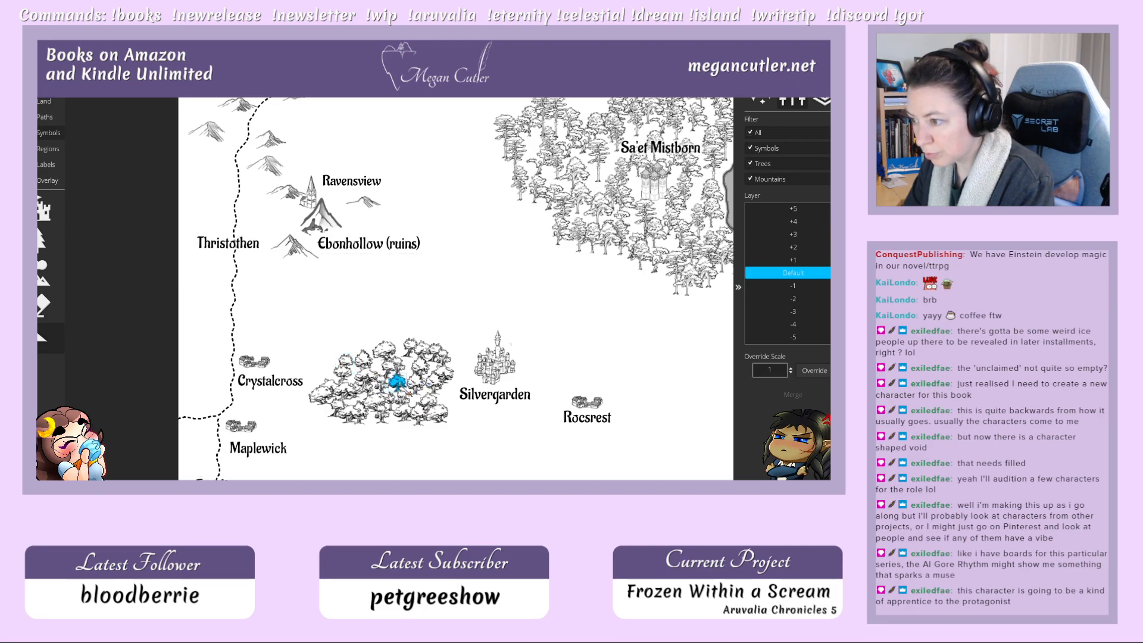
drag(410, 394, 453, 368)
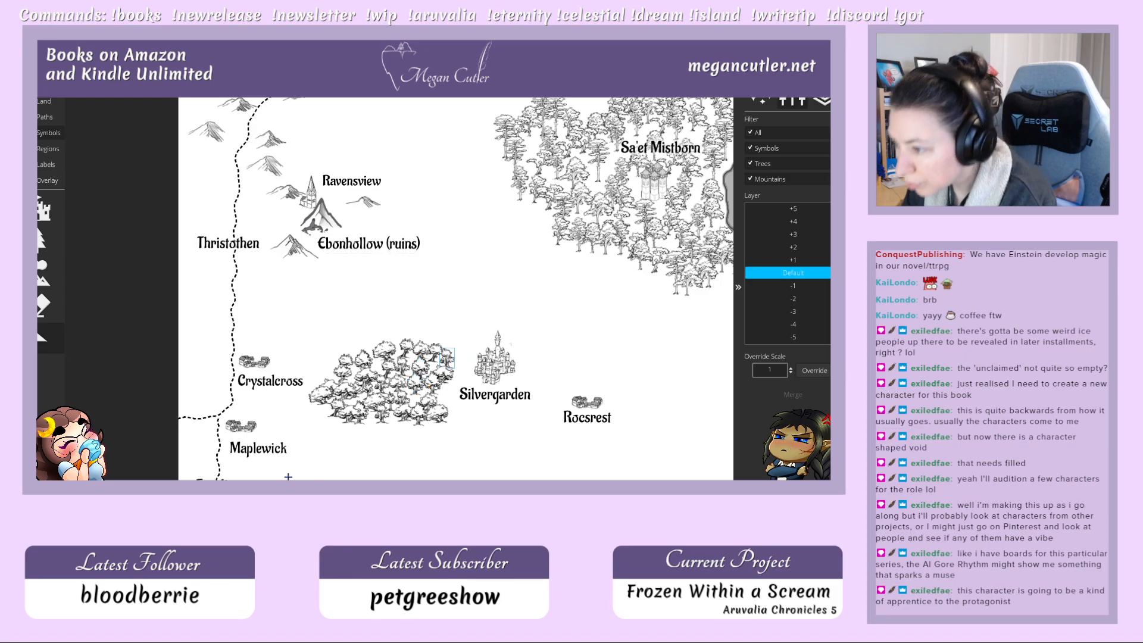
click(343, 392)
mouse_move(354, 405)
mouse_down()
mouse_move(356, 386)
mouse_move(341, 391)
mouse_move(351, 398)
mouse_up()
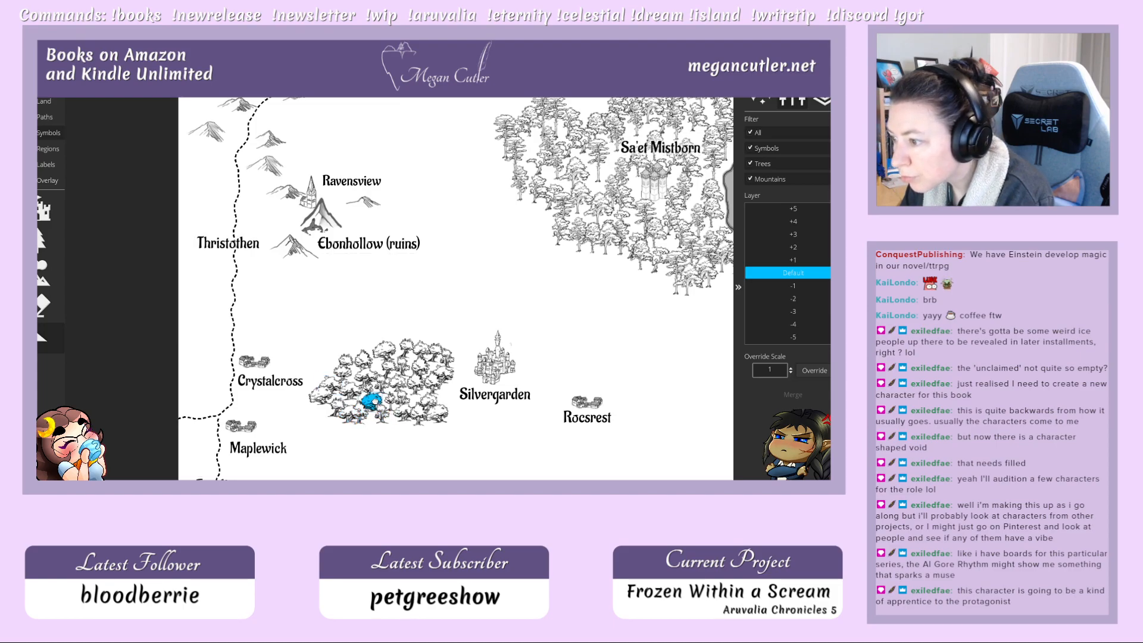
click(405, 394)
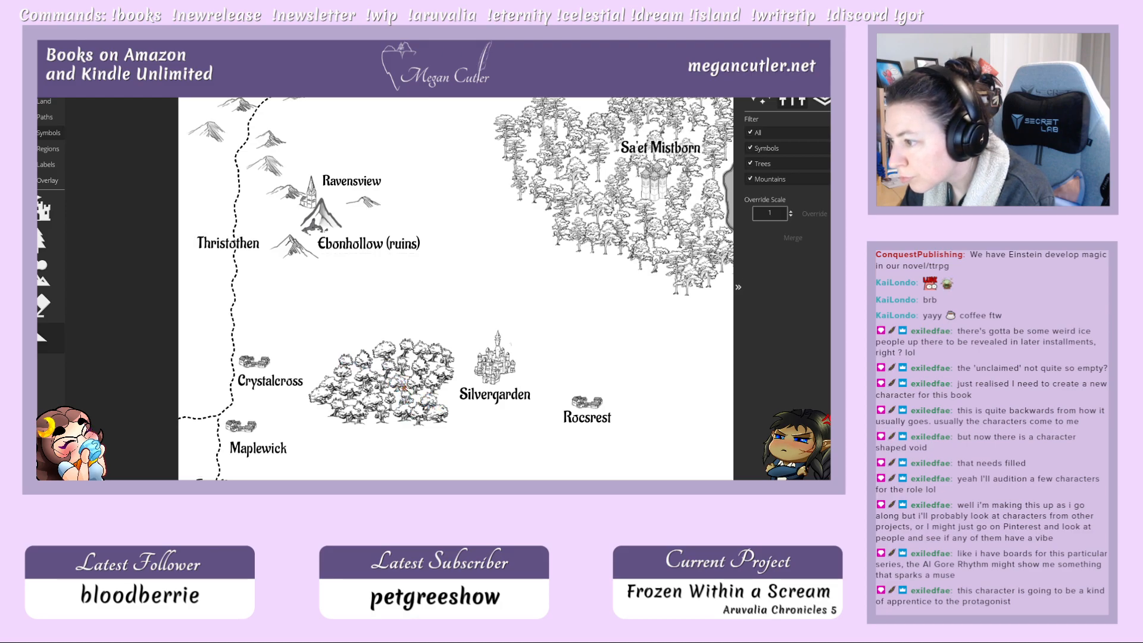
click(404, 388)
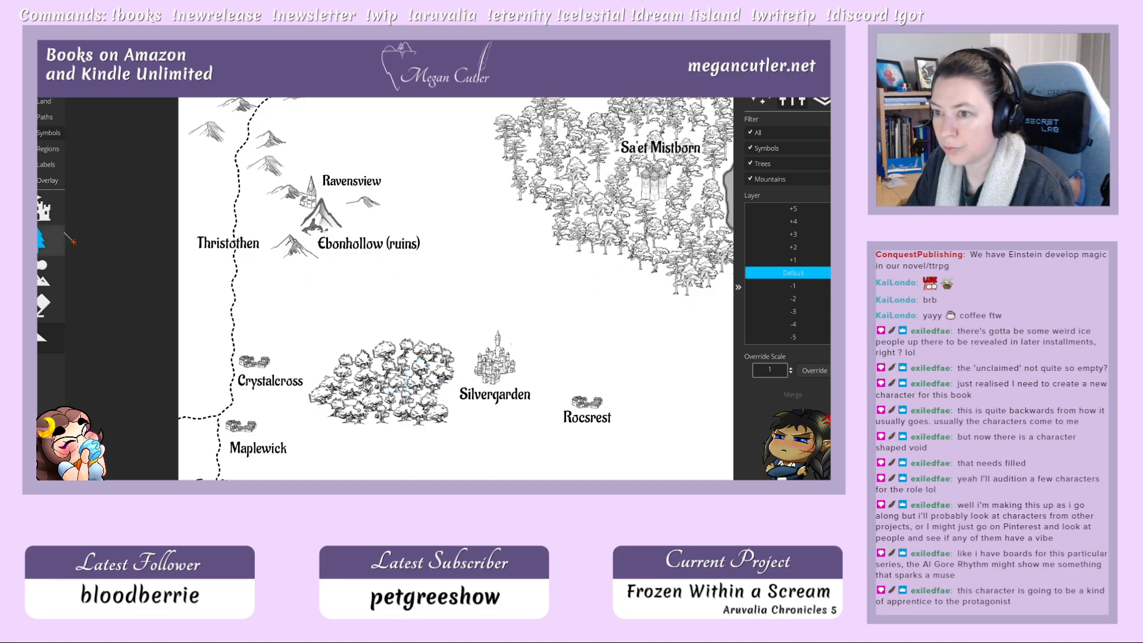
Step: Select the whole grove and shift it slightly northeast, closer to Silvergarden
click(821, 95)
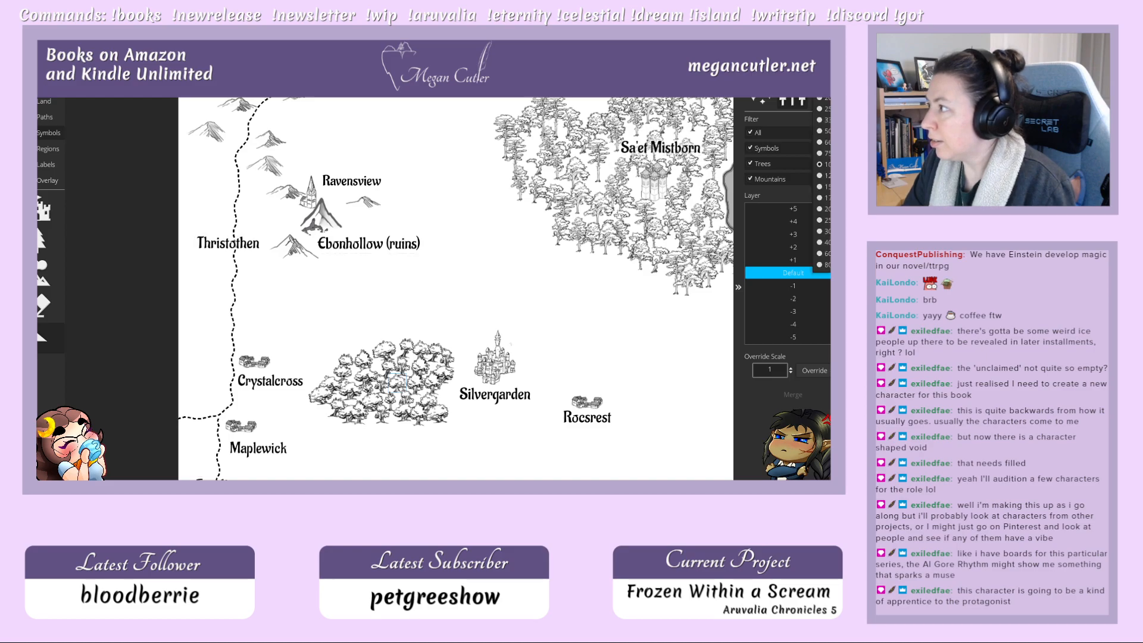
click(823, 131)
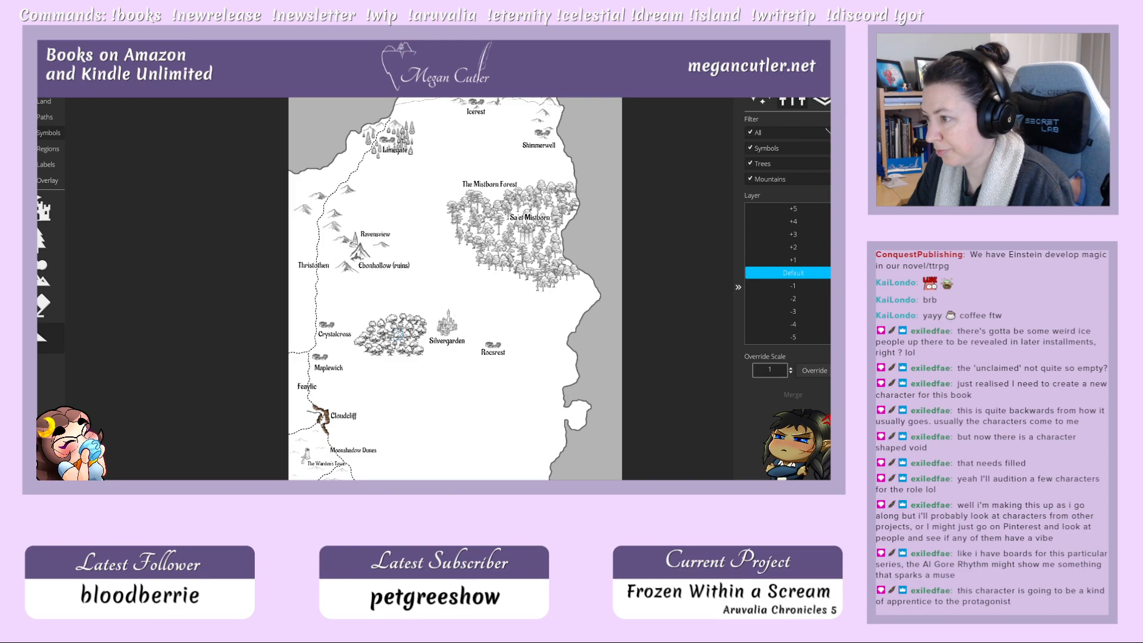
click(46, 337)
drag(348, 297, 436, 374)
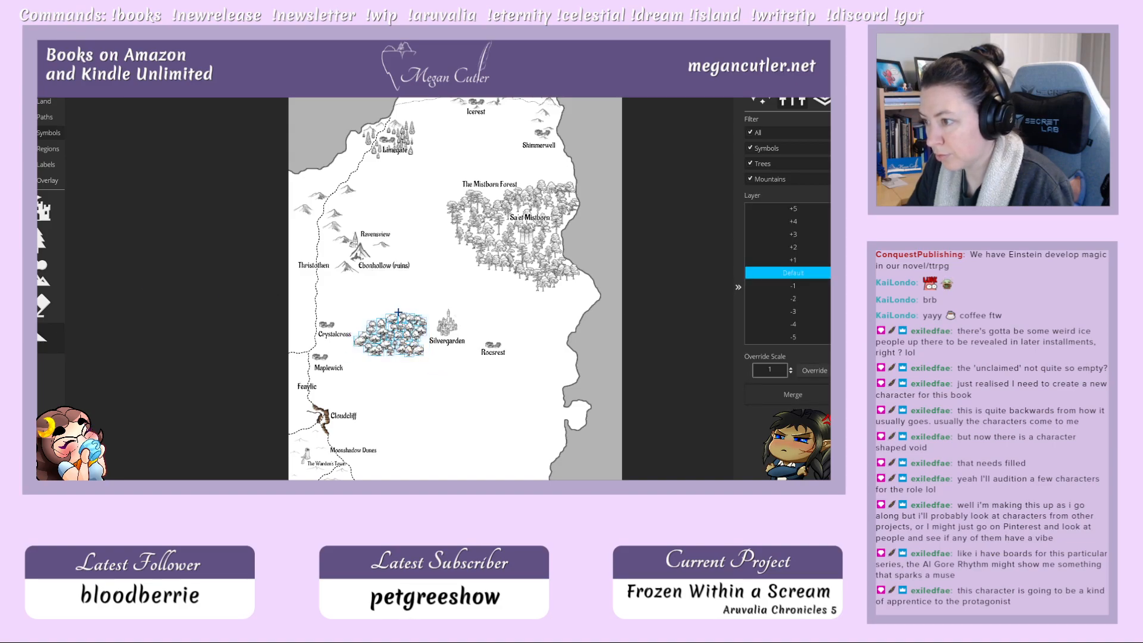
drag(348, 298, 436, 375)
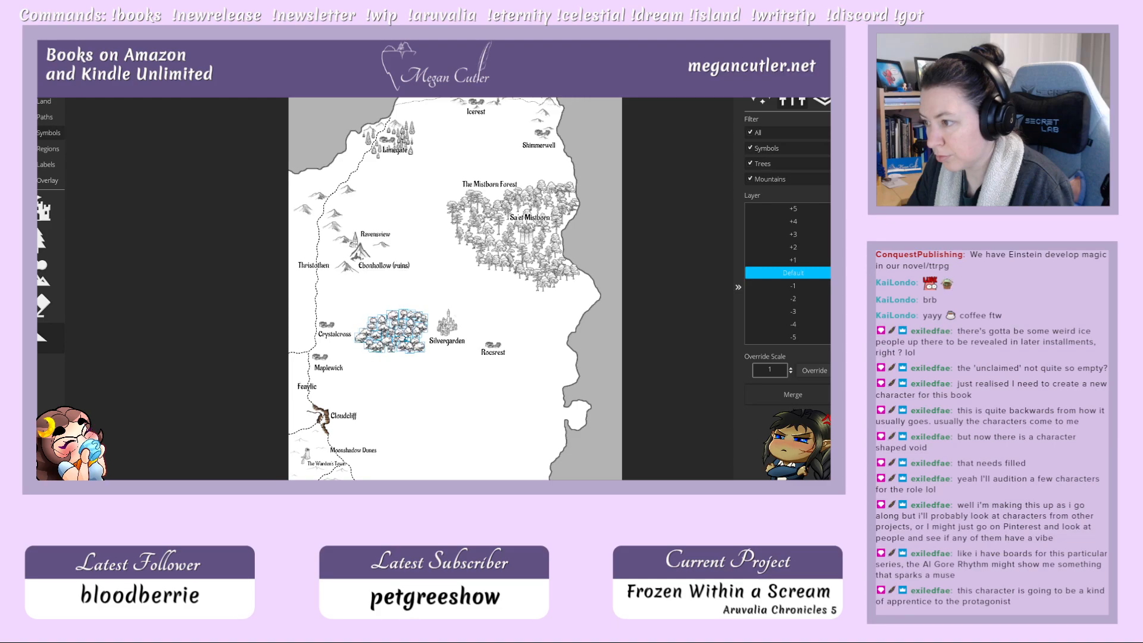
mouse_move(400, 337)
mouse_down()
mouse_move(404, 324)
mouse_move(401, 342)
mouse_up()
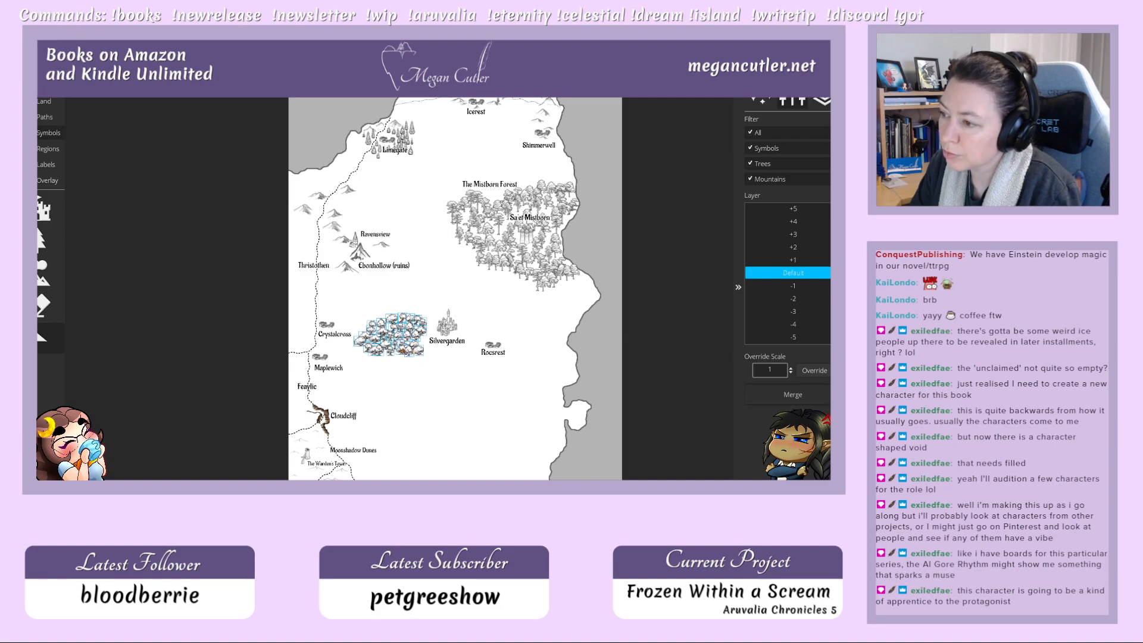
drag(400, 338, 404, 334)
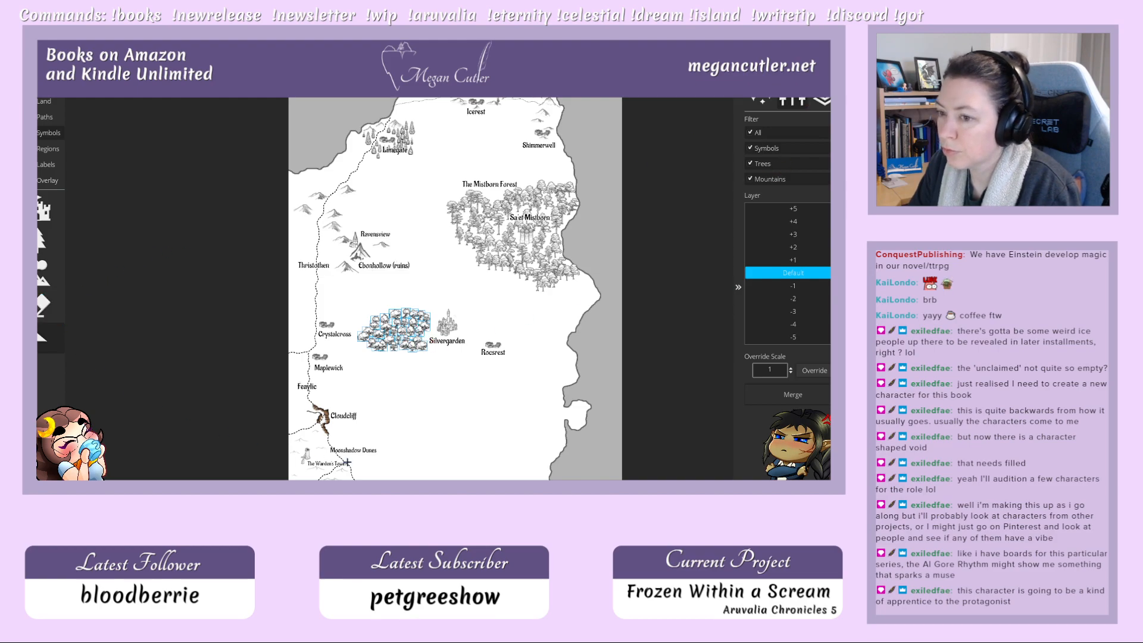
click(435, 410)
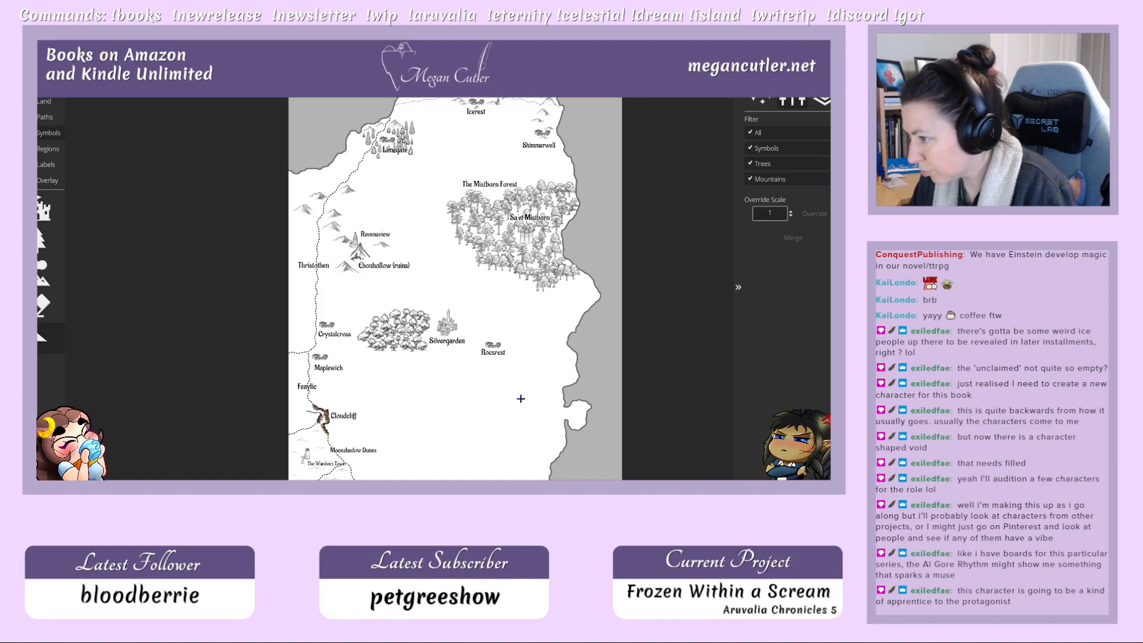
Step: Add a few more trees along the grove's southern edge with the tree brush at symbol scale 20
click(49, 240)
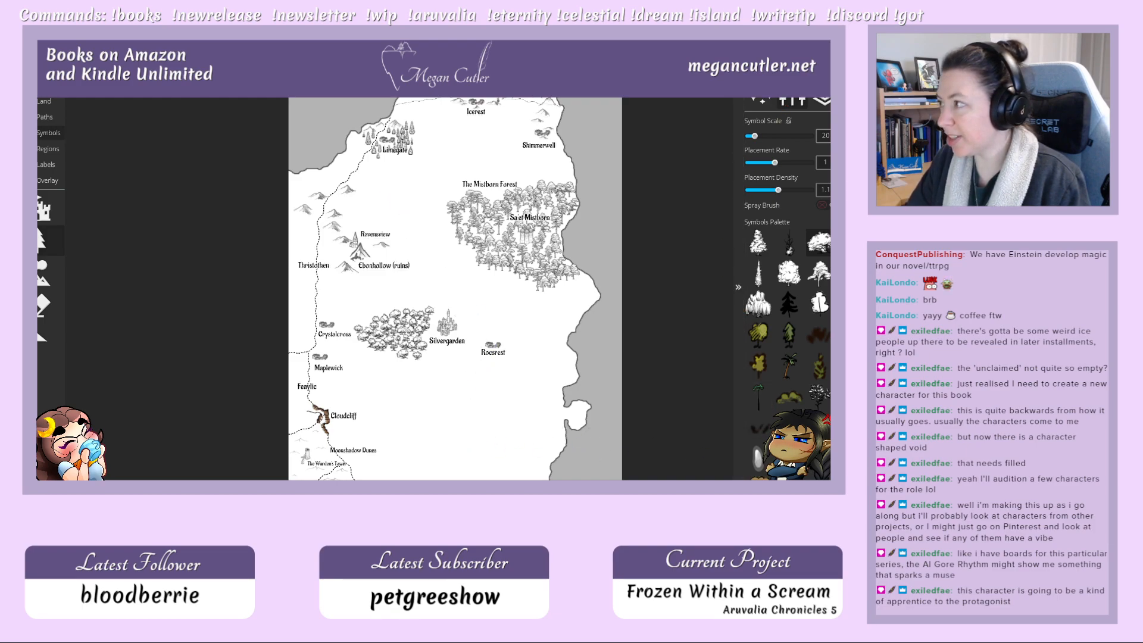
key(space)
mouse_move(559, 429)
mouse_down()
mouse_move(556, 406)
mouse_move(544, 415)
mouse_up()
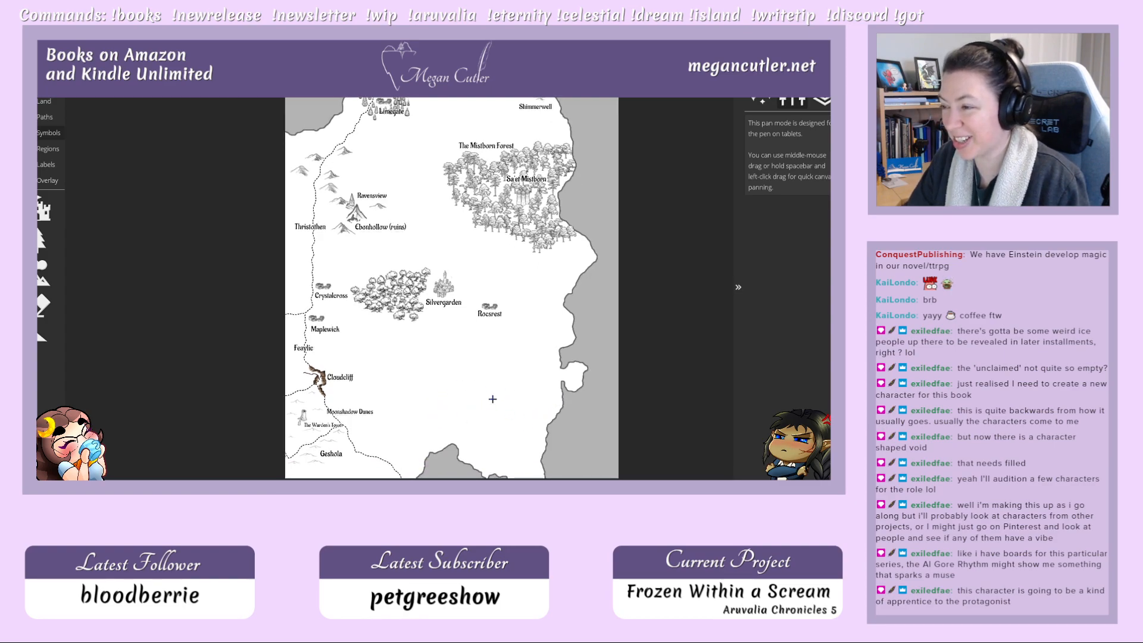
drag(492, 364, 488, 379)
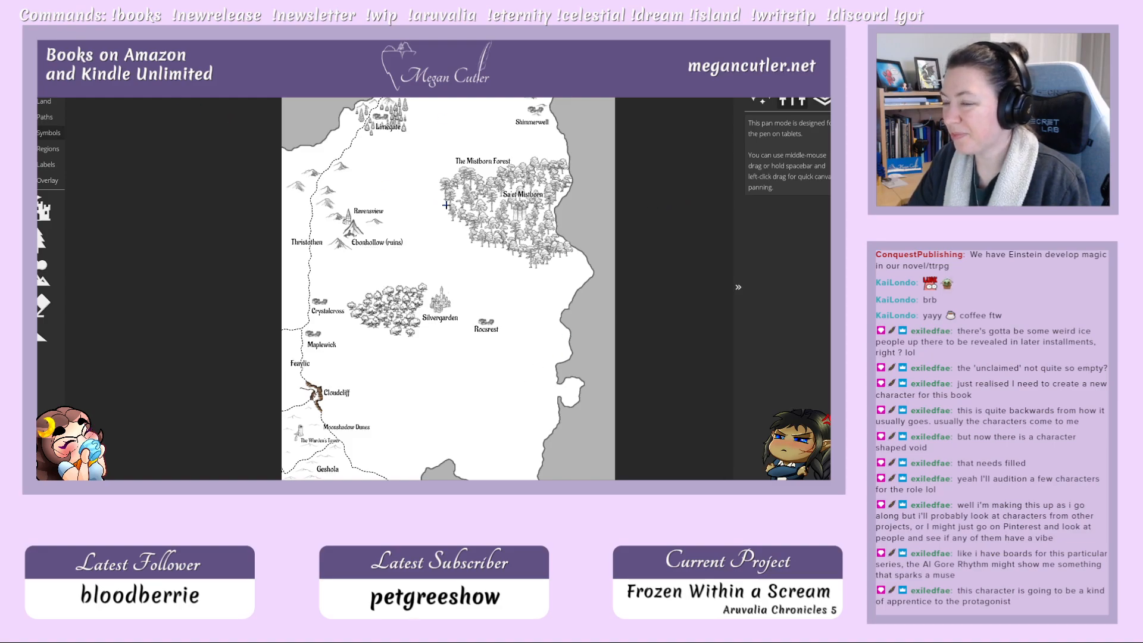
Step: Look through the mountain brush palette and the general symbols palette for symbols suited to the empty land
click(62, 278)
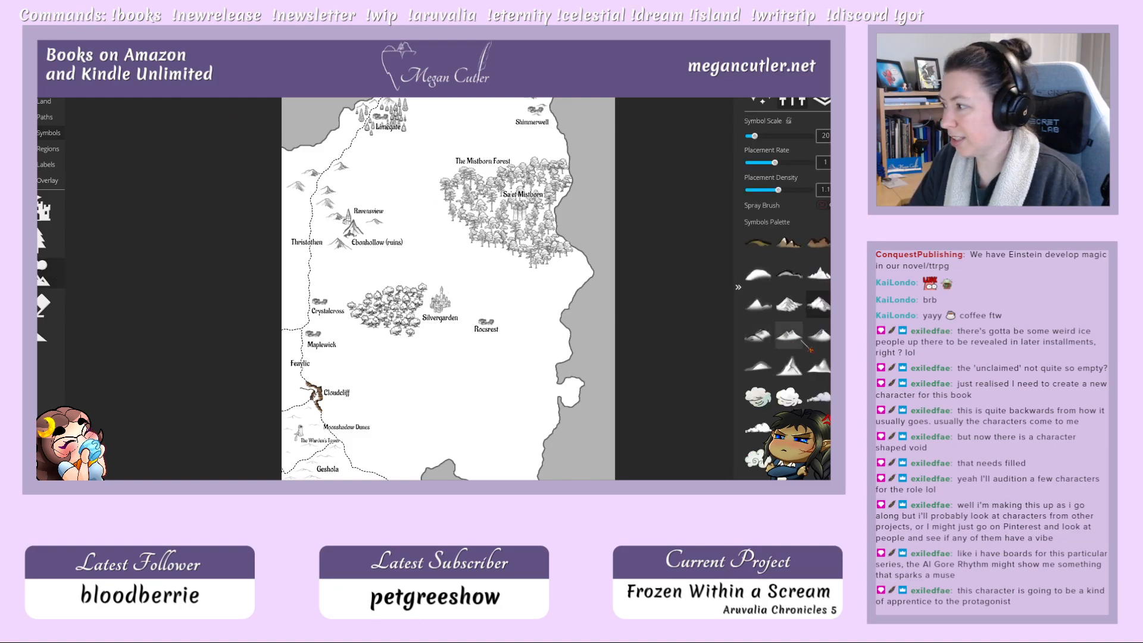
scroll(819, 386, down, 1)
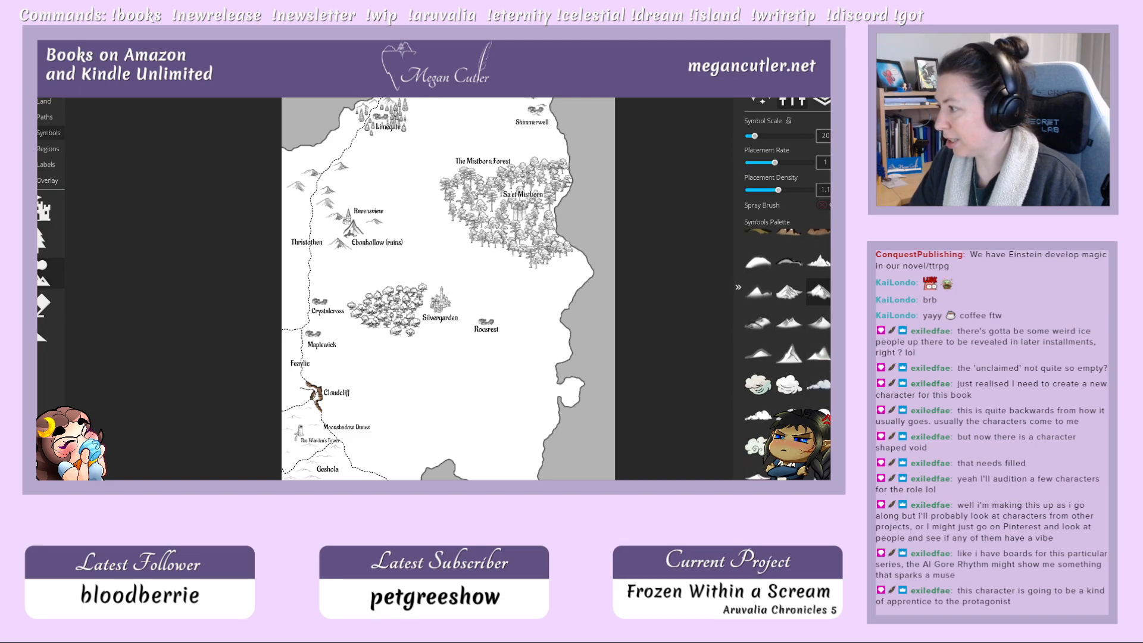
scroll(819, 386, up, 1)
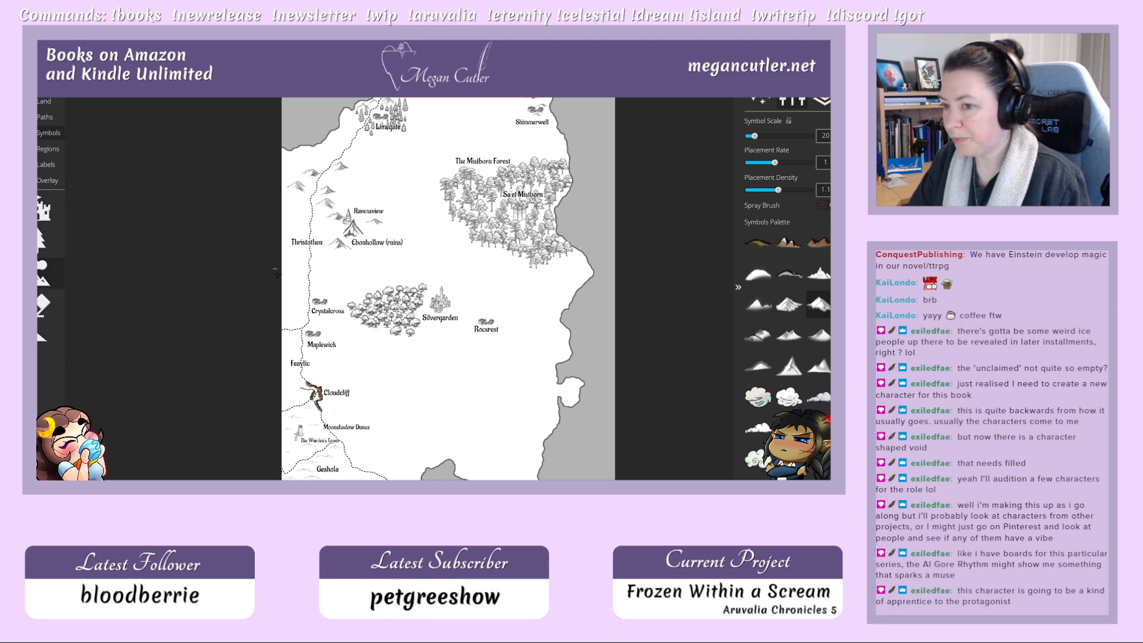
click(44, 210)
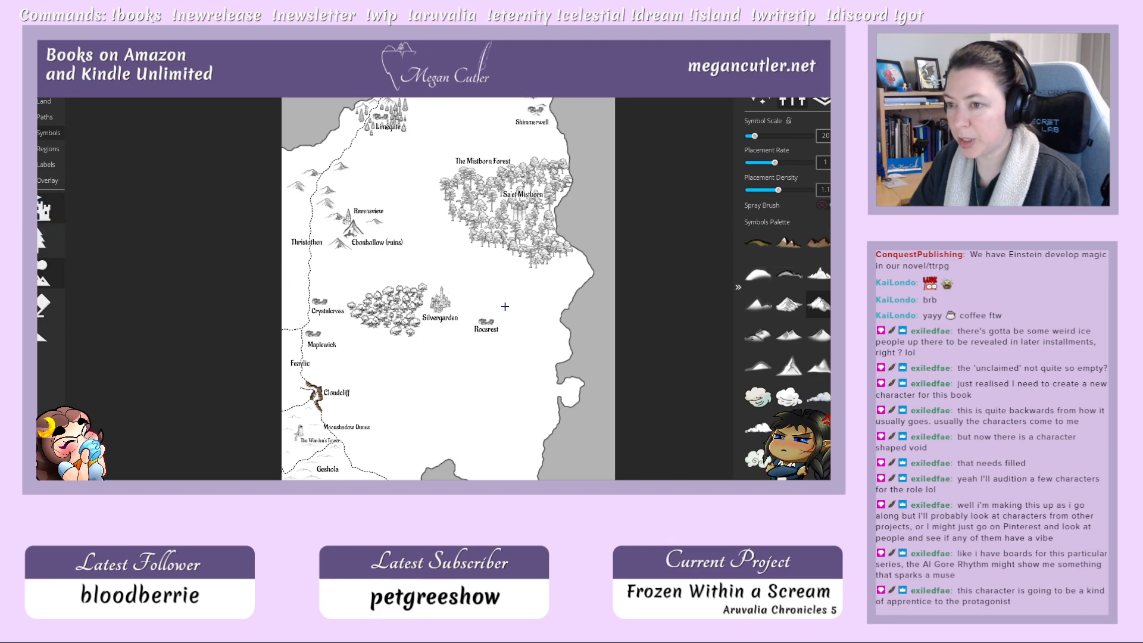
scroll(818, 339, down, 10)
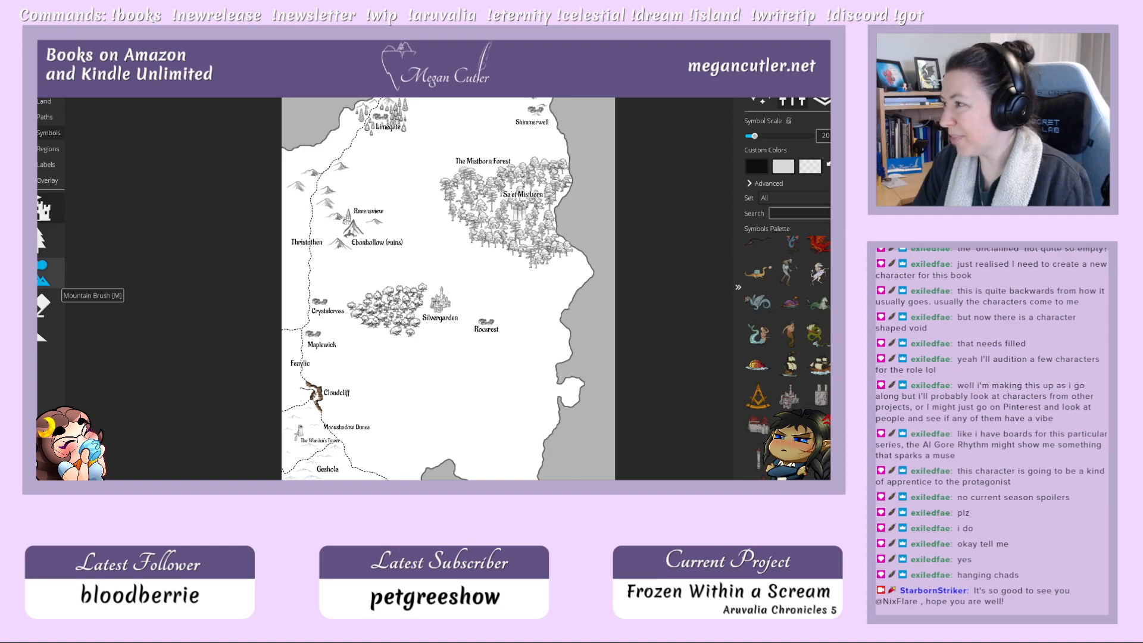
scroll(786, 357, down, 2)
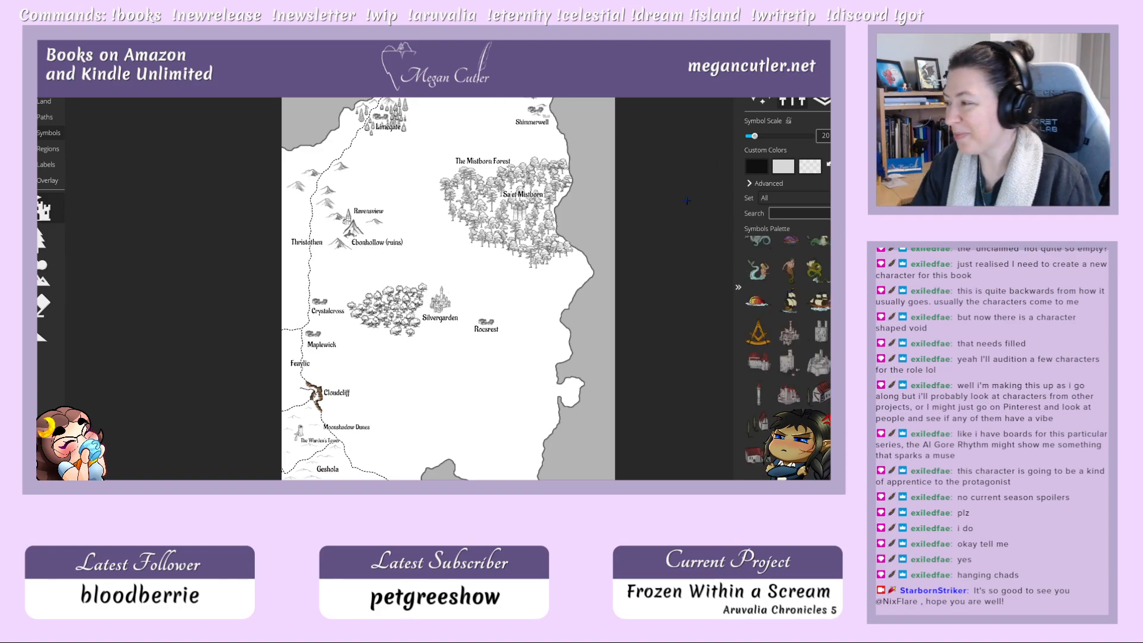
scroll(808, 311, down, 5)
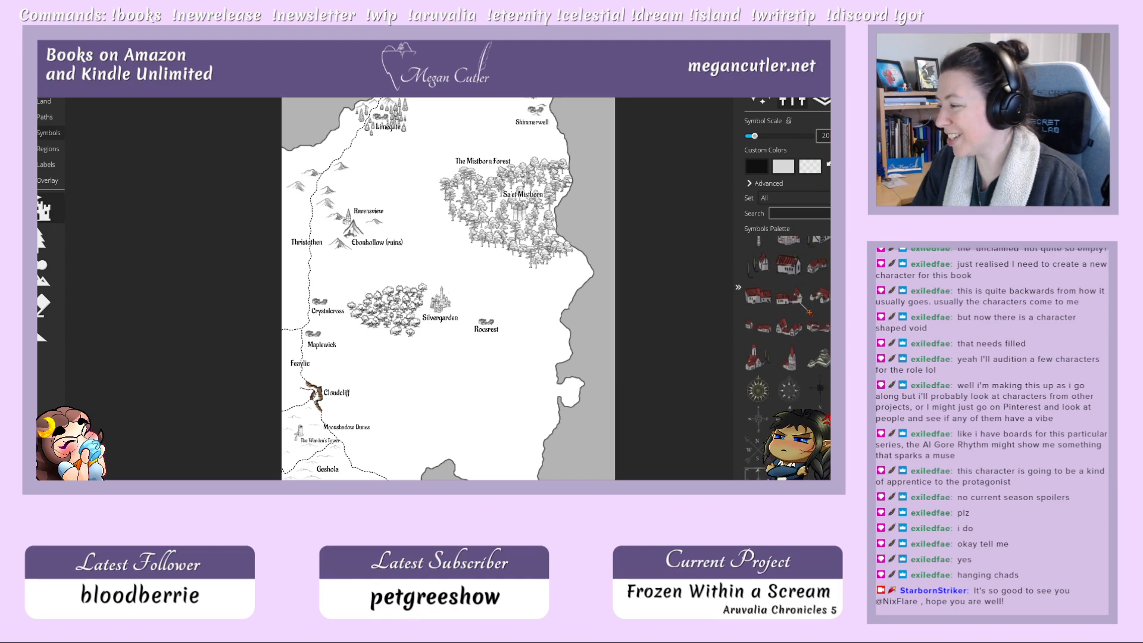
scroll(809, 312, down, 5)
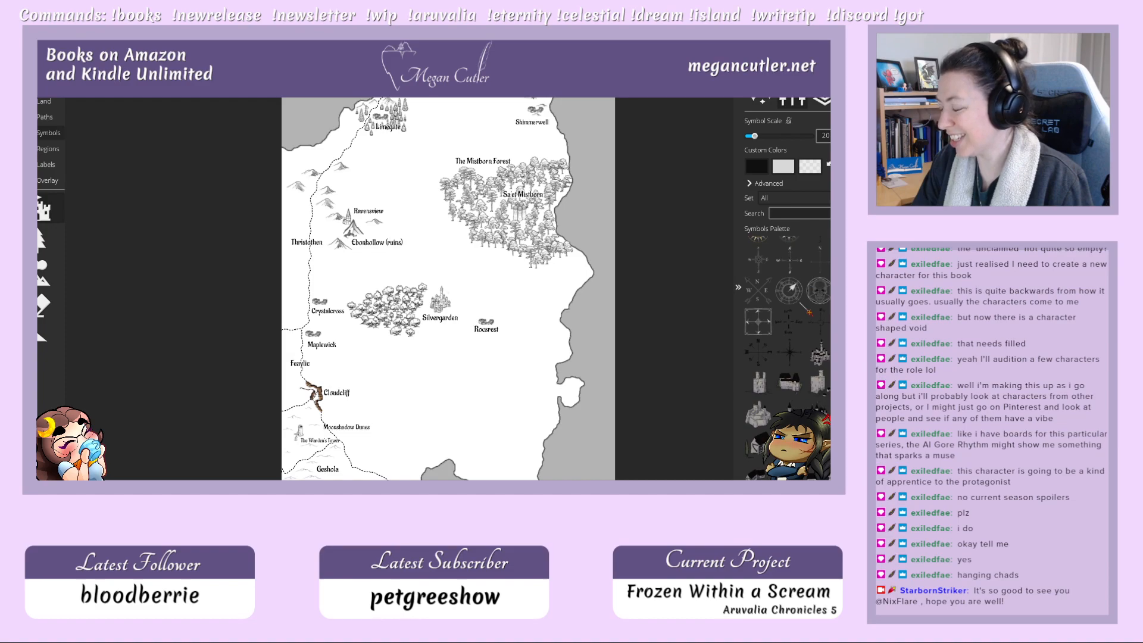
scroll(809, 311, down, 1)
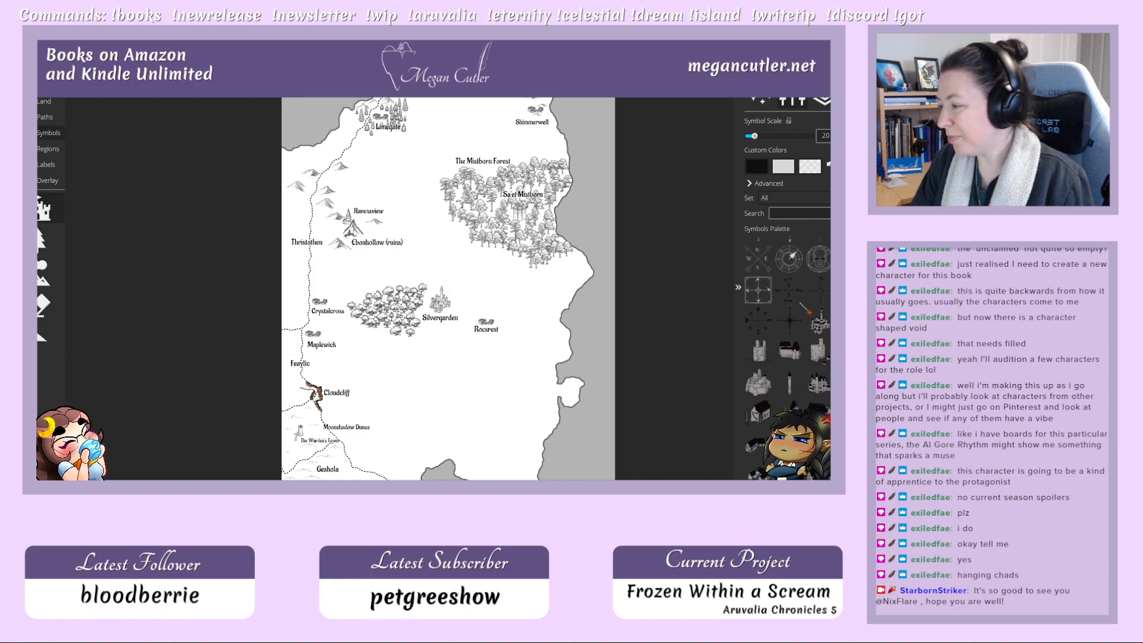
scroll(808, 311, down, 1)
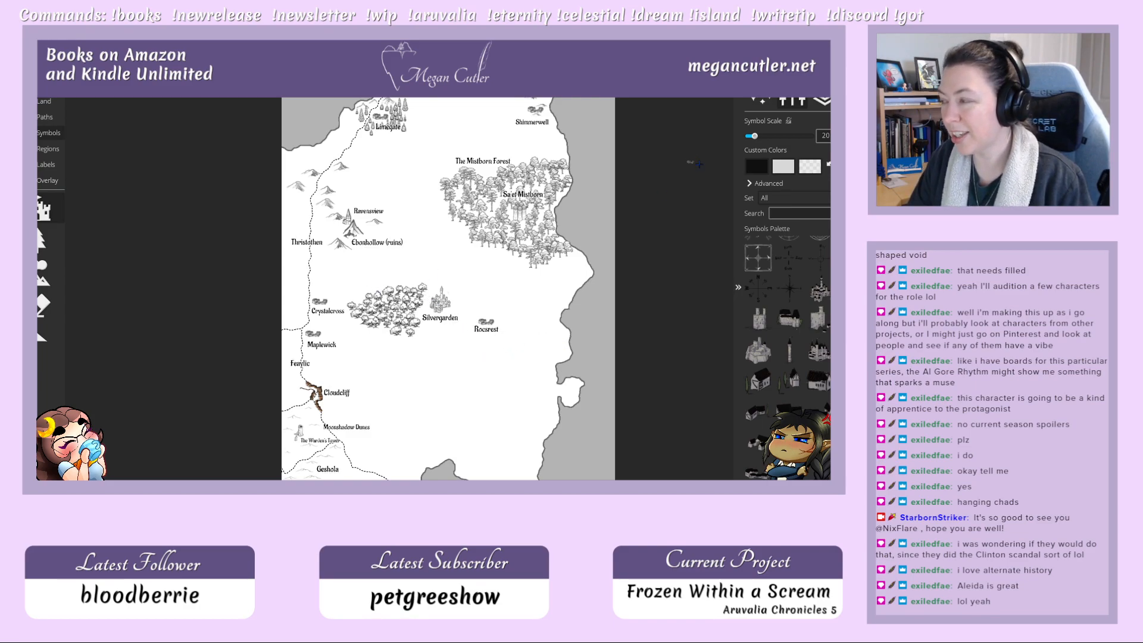
Step: Move a single tree at the grove's southwestern edge slightly southeast along the border
click(42, 337)
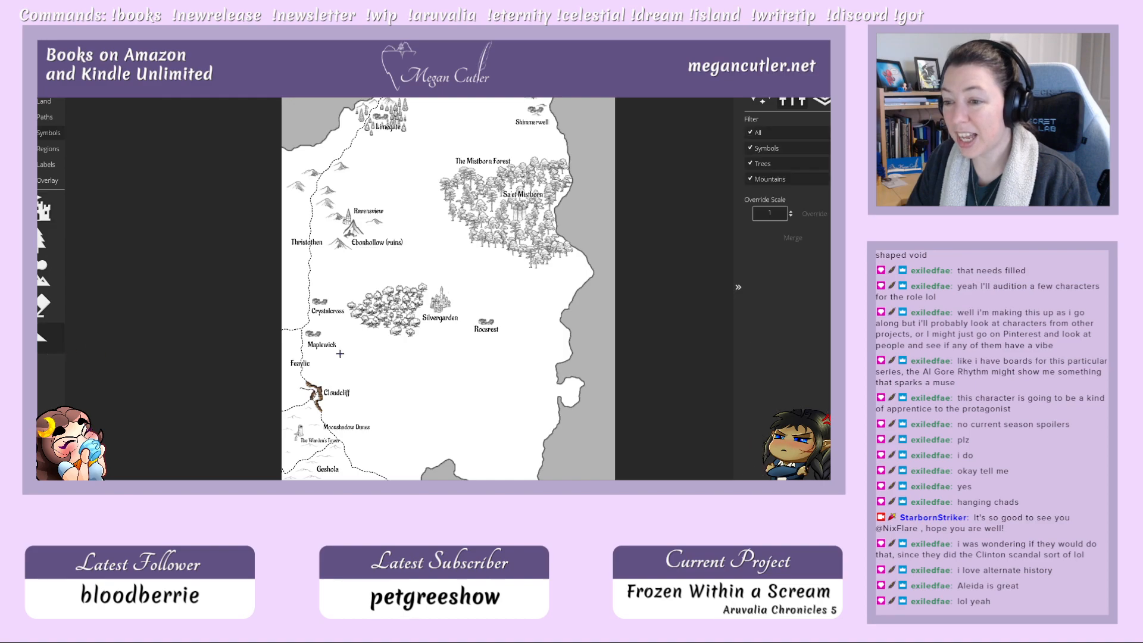
click(369, 325)
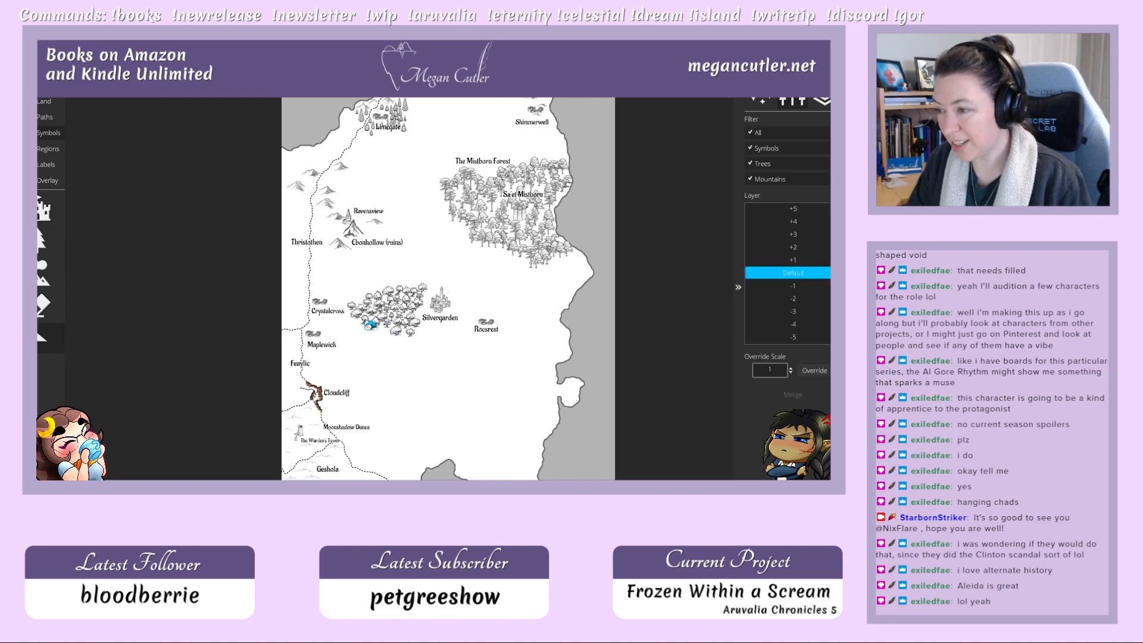
drag(367, 326, 387, 334)
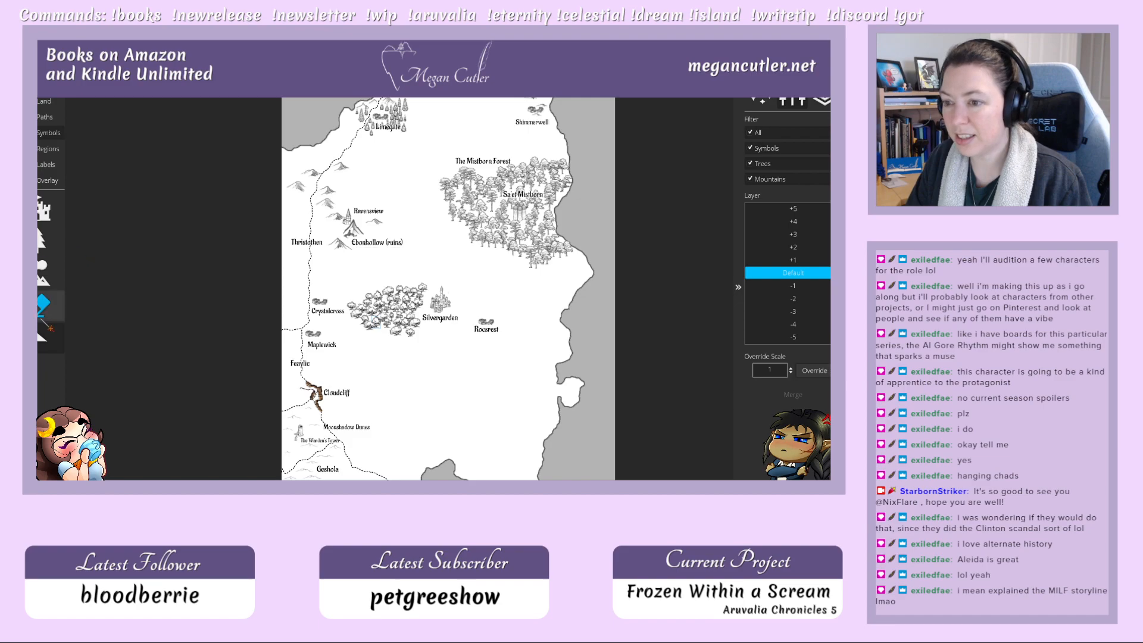
click(379, 354)
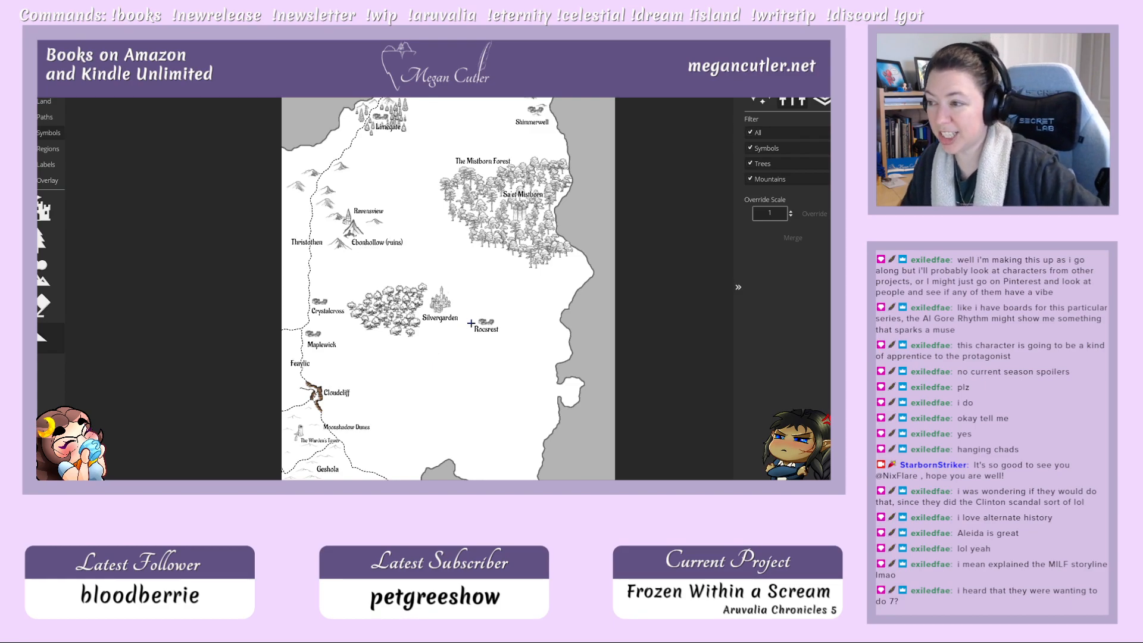
click(486, 322)
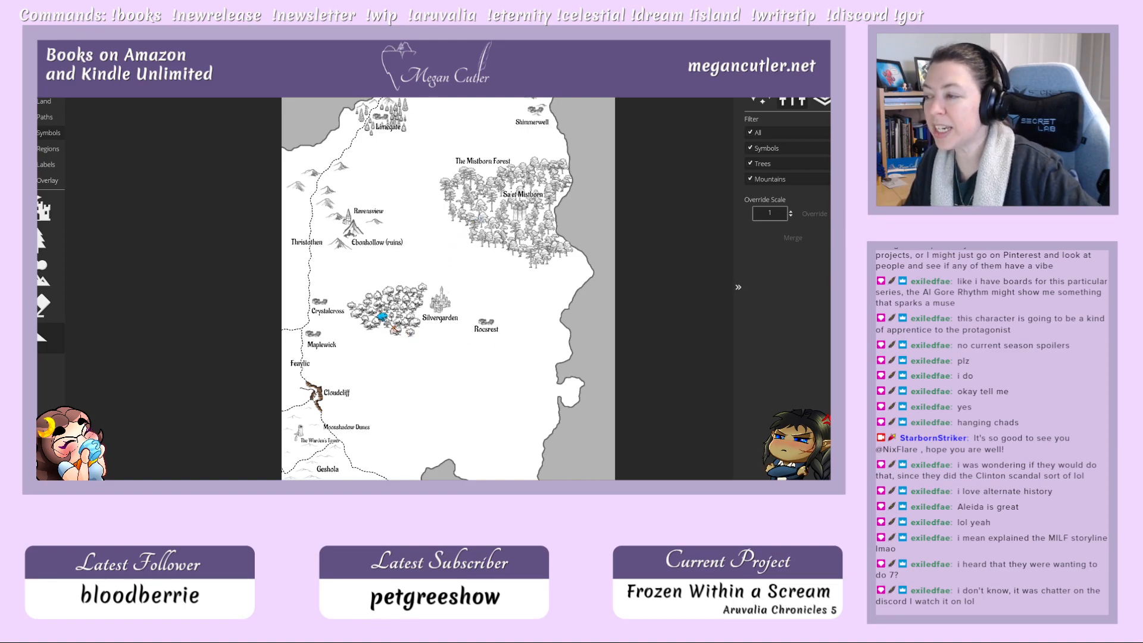
Step: Look through the general symbols palette, from the compass roses down to the farm fields, for symbols suited to the empty land
click(50, 228)
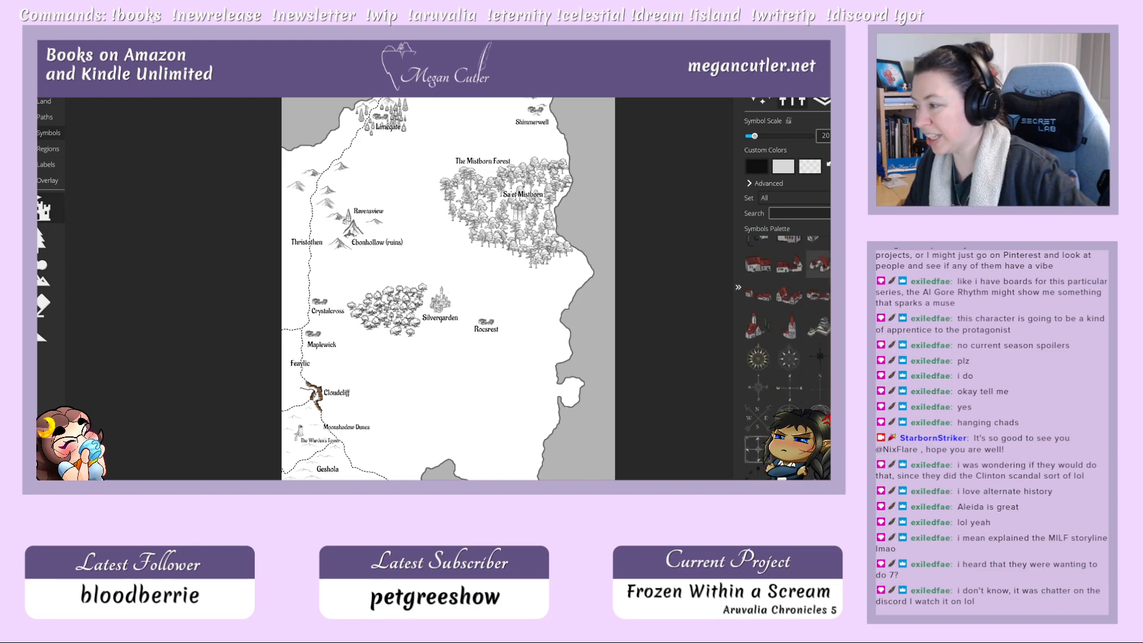
scroll(787, 357, down, 2)
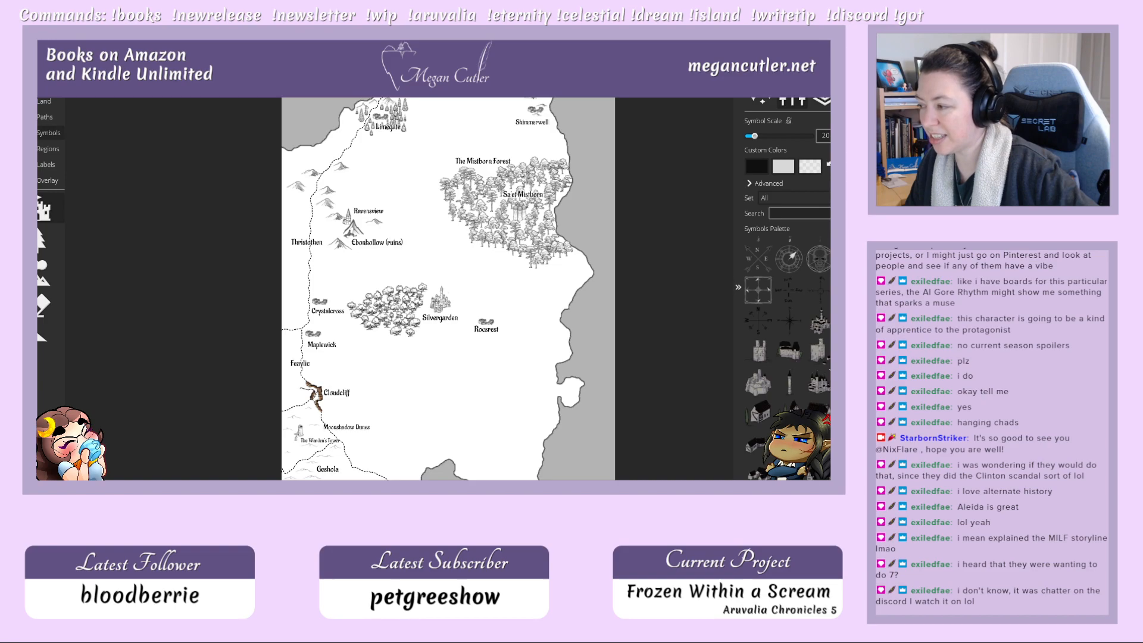
scroll(787, 357, down, 1)
scroll(785, 357, down, 4)
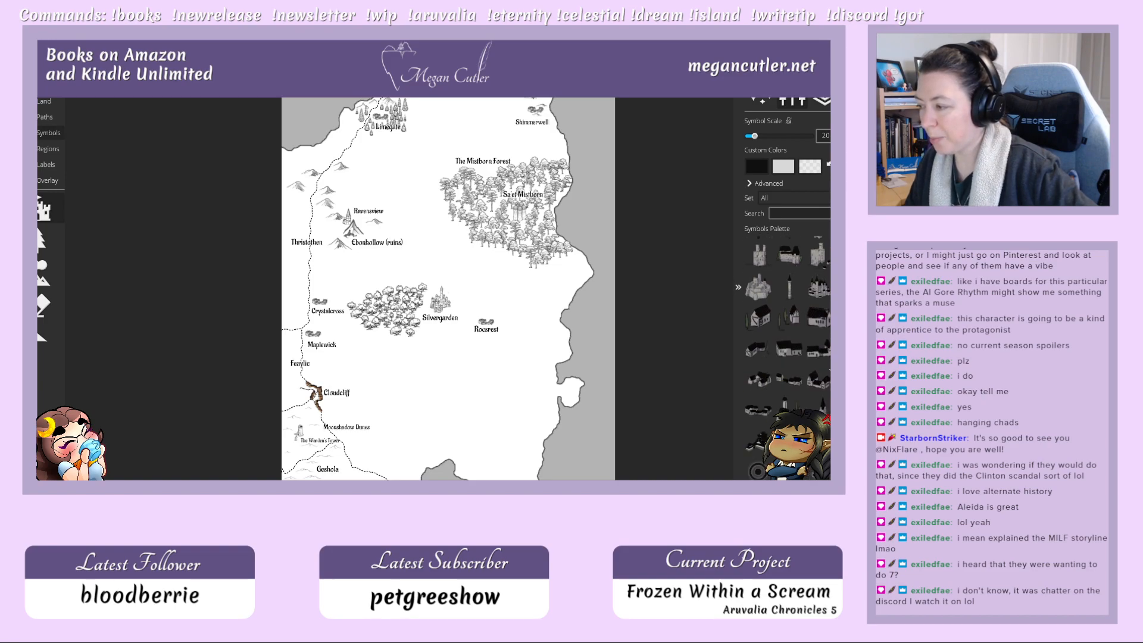
scroll(786, 357, down, 4)
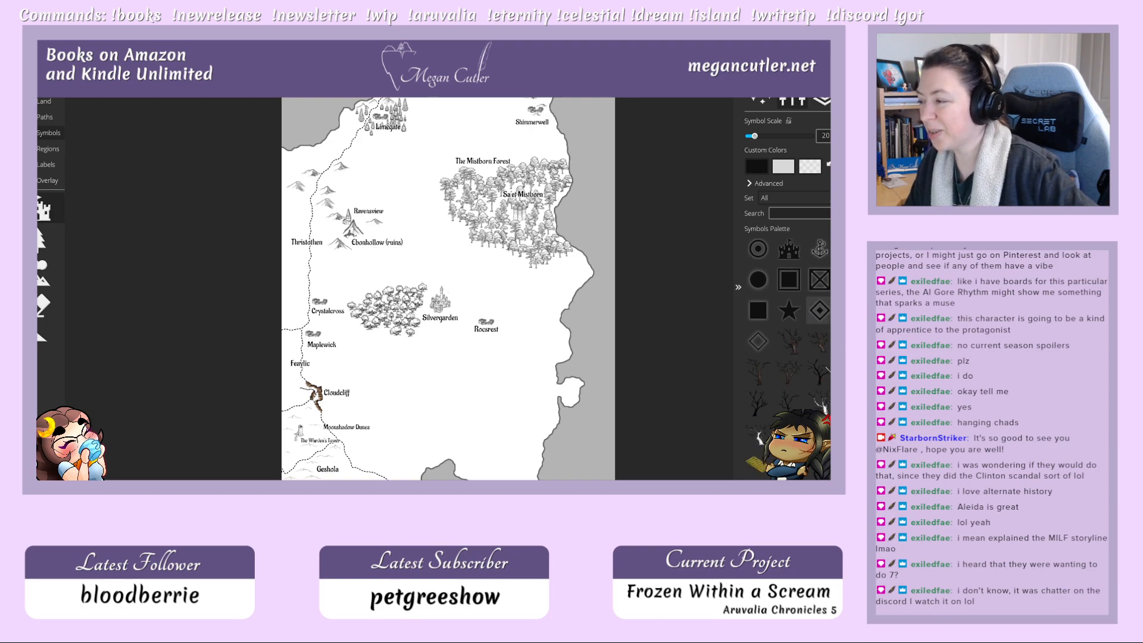
scroll(786, 357, down, 2)
scroll(786, 357, down, 7)
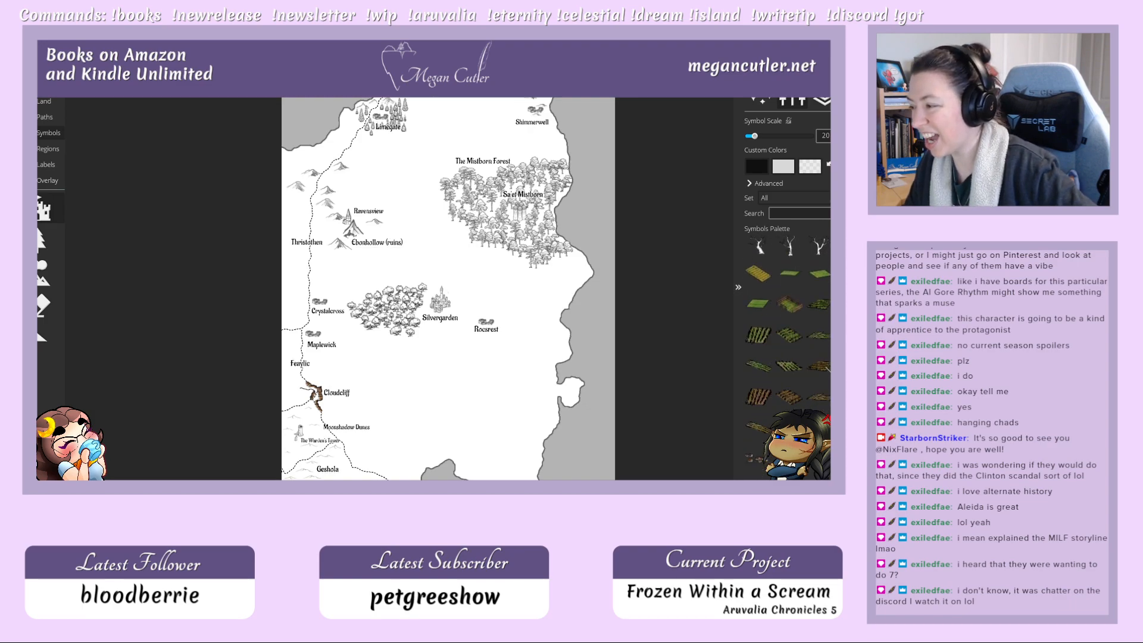
scroll(826, 368, down, 1)
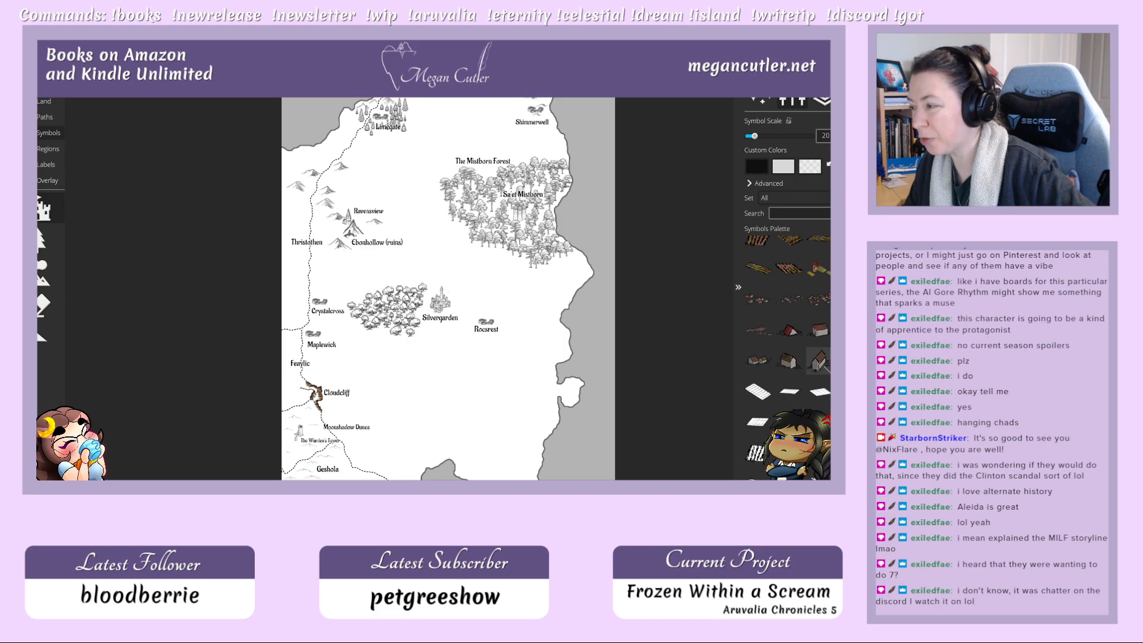
scroll(826, 366, down, 1)
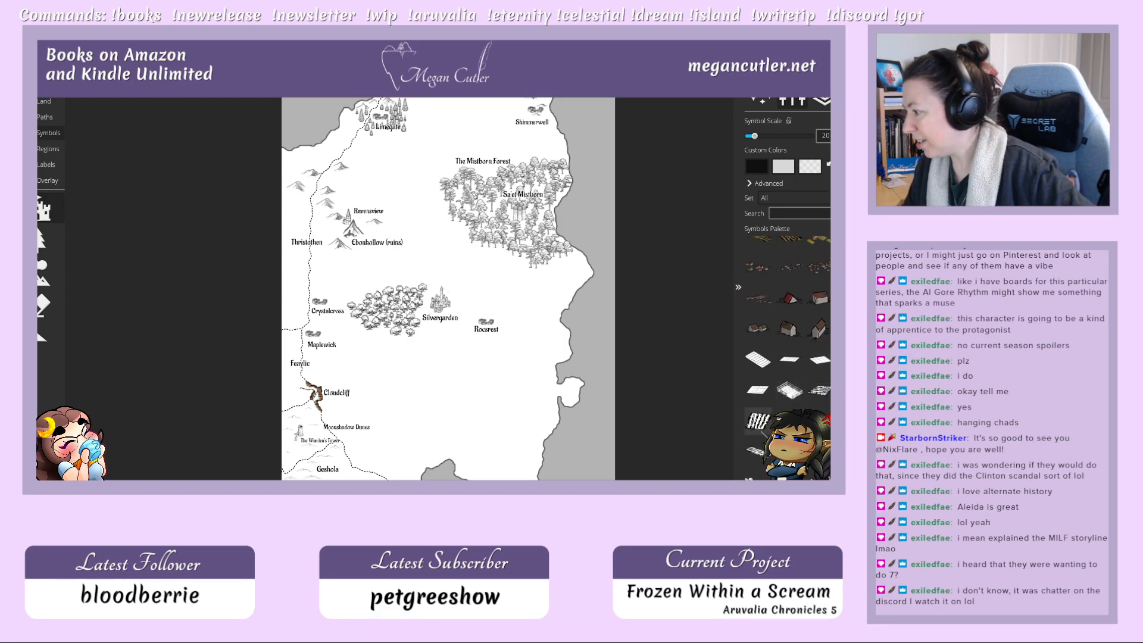
Step: Try placing two uncolored field symbols east of Silvergarden at symbol scale 55, and undo both placements
click(758, 421)
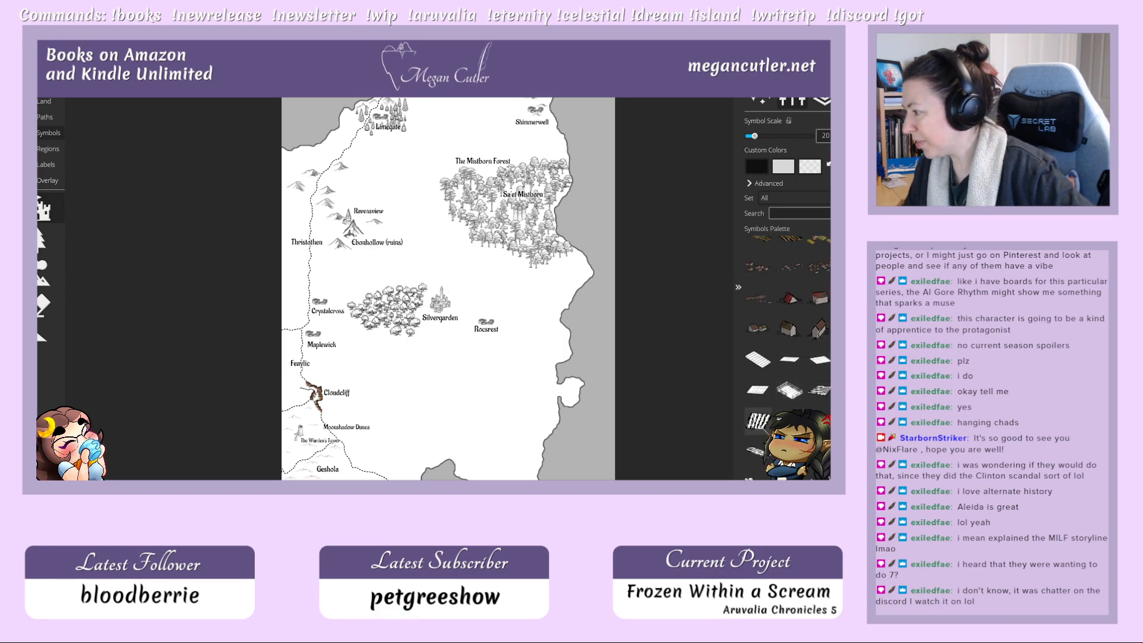
click(758, 390)
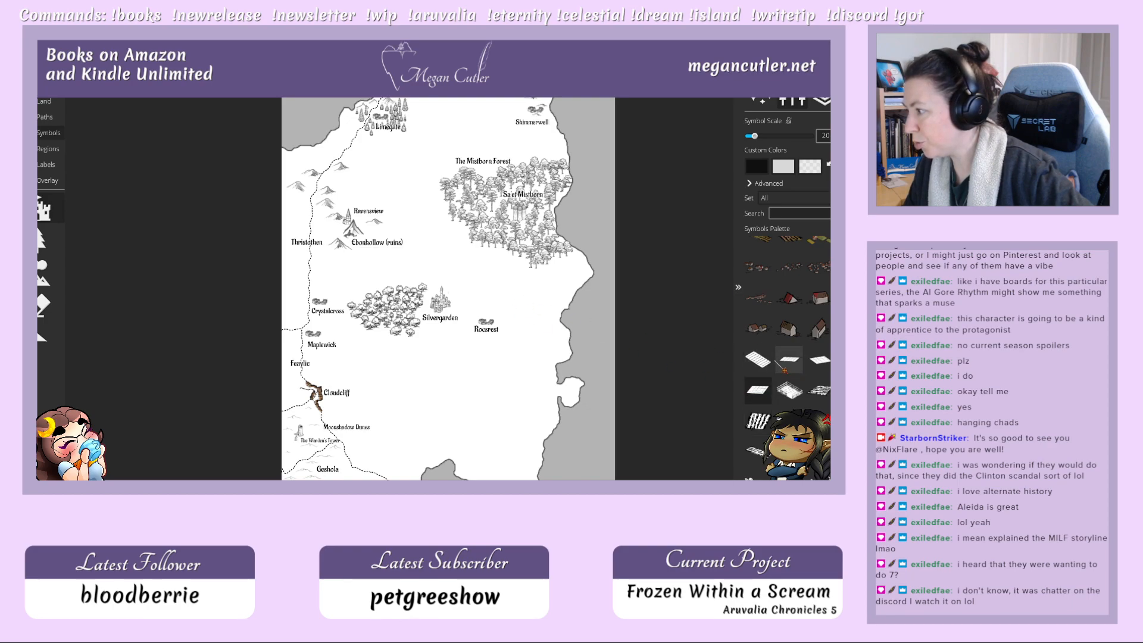
click(758, 359)
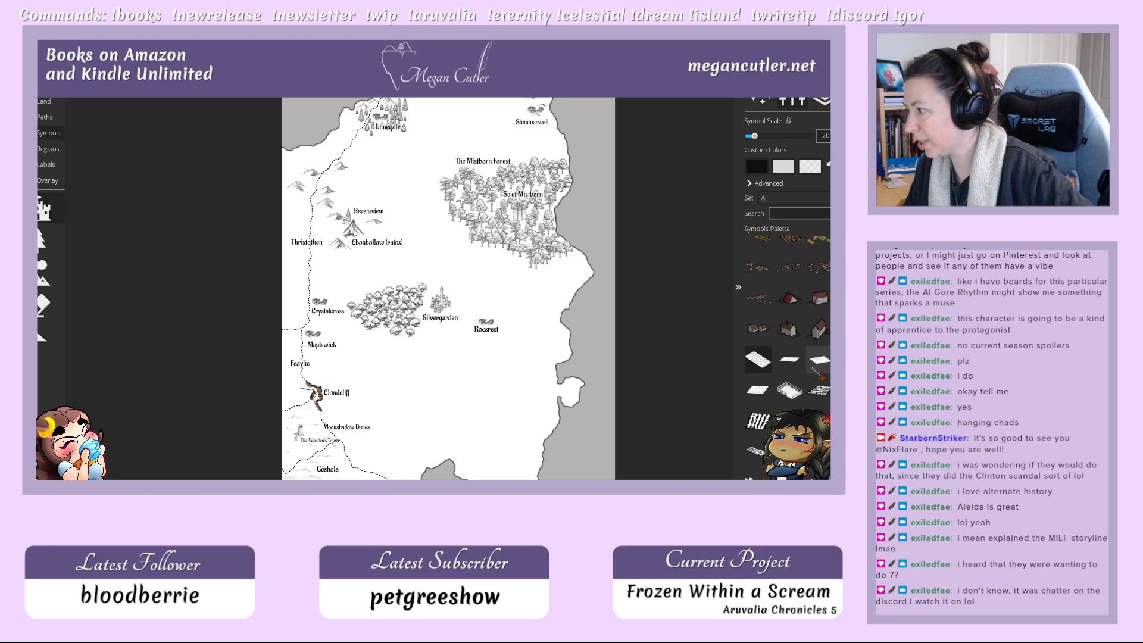
scroll(819, 358, down, 1)
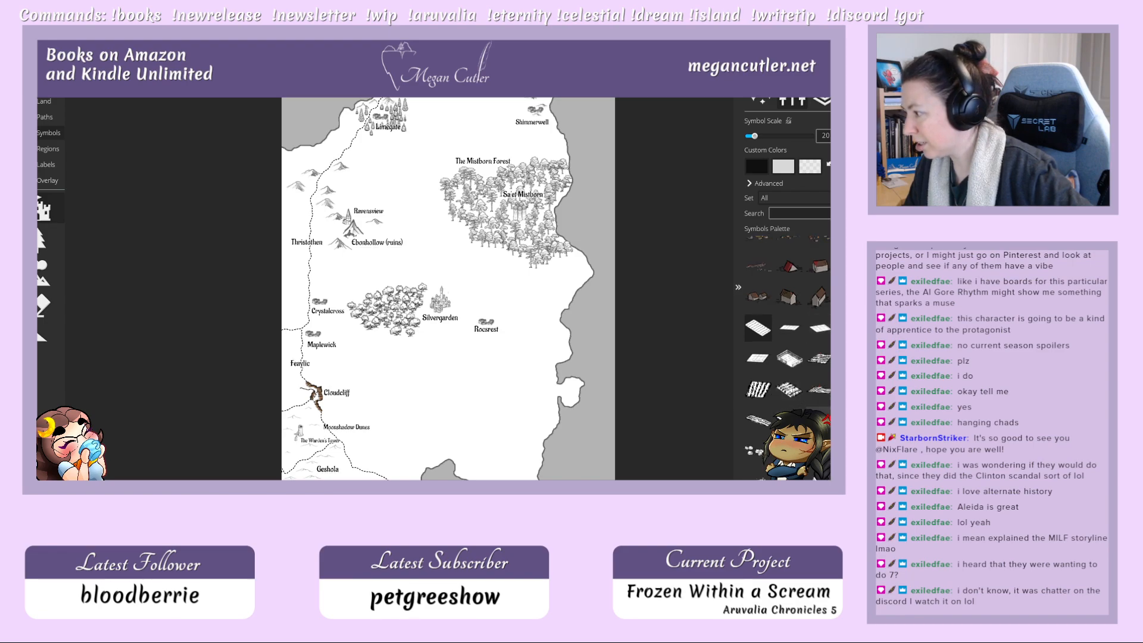
scroll(789, 411, down, 1)
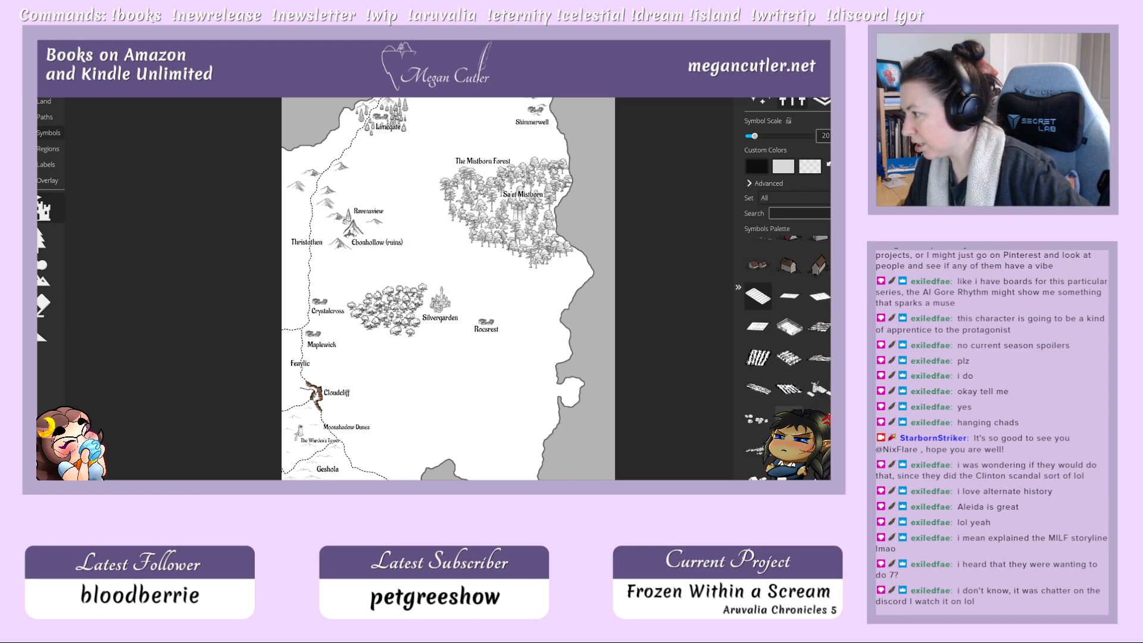
click(819, 328)
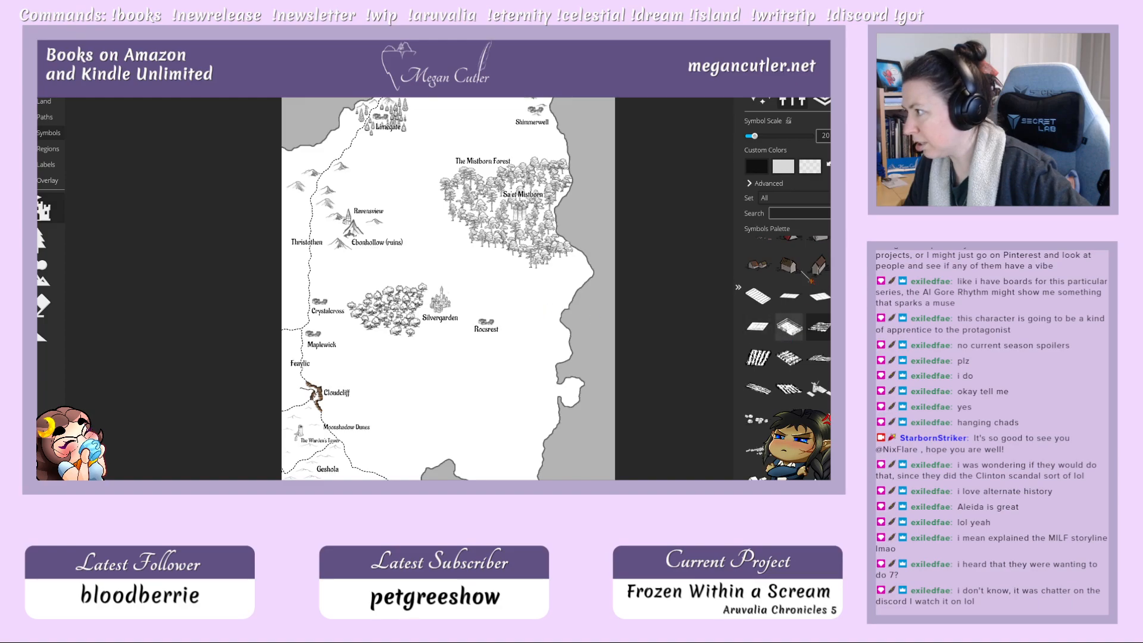
scroll(766, 139, up, 2)
scroll(776, 147, up, 5)
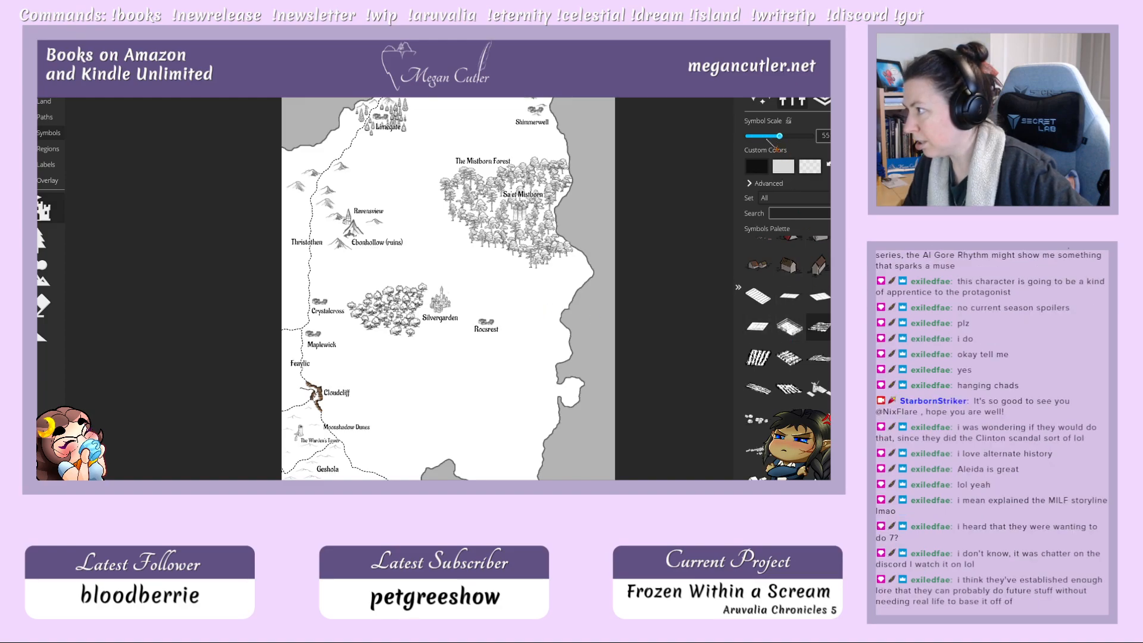
click(490, 304)
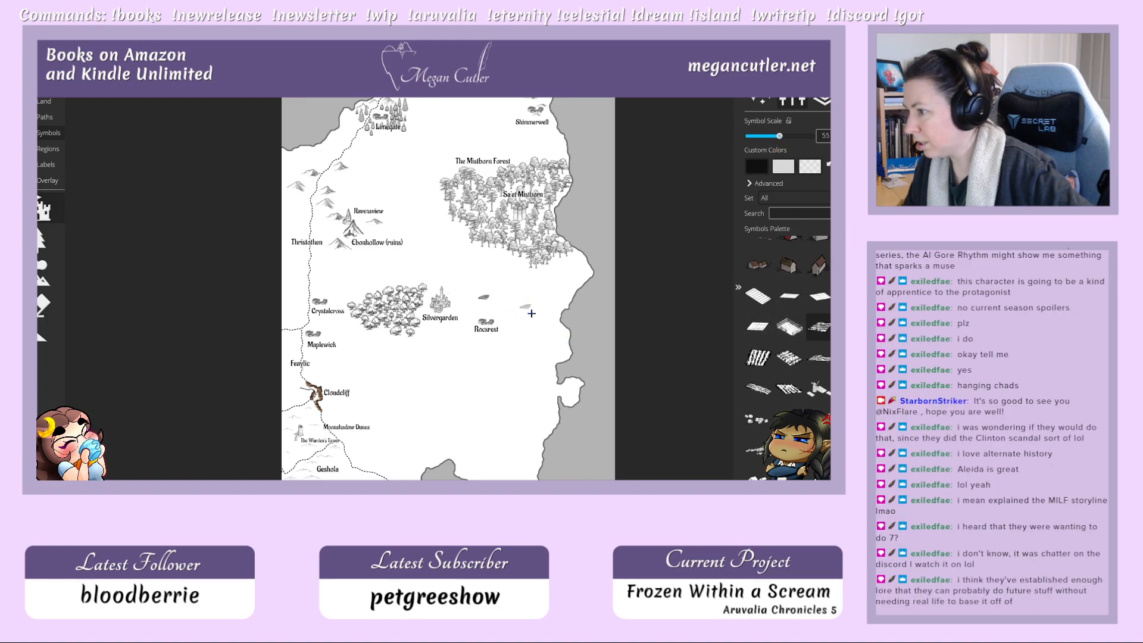
click(513, 309)
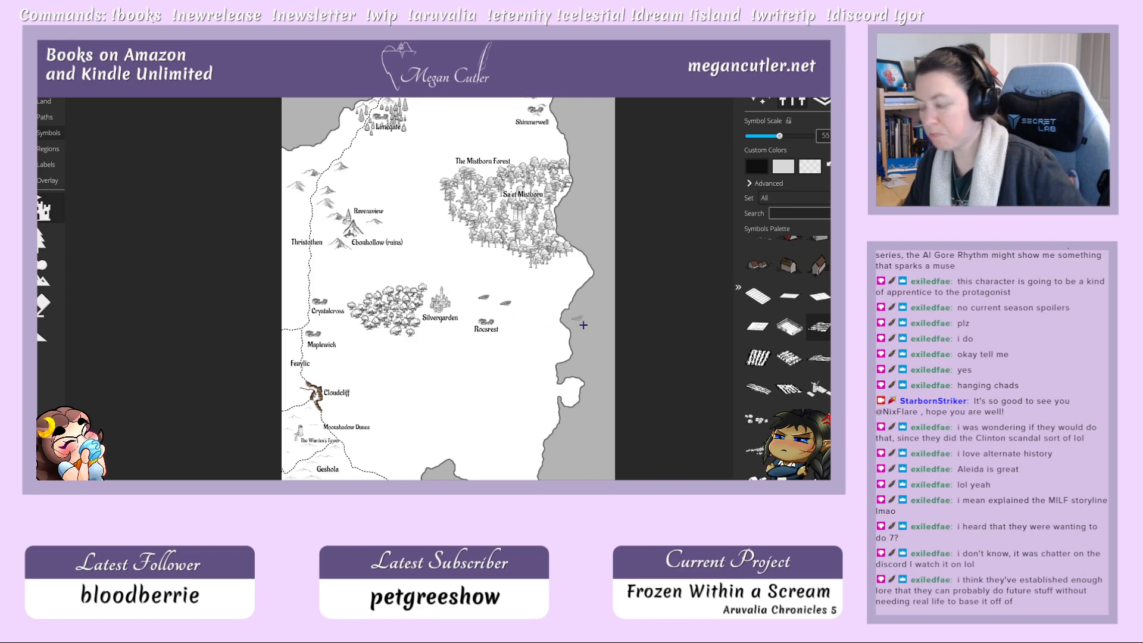
key(ctrl+z)
key(ctrl+z)
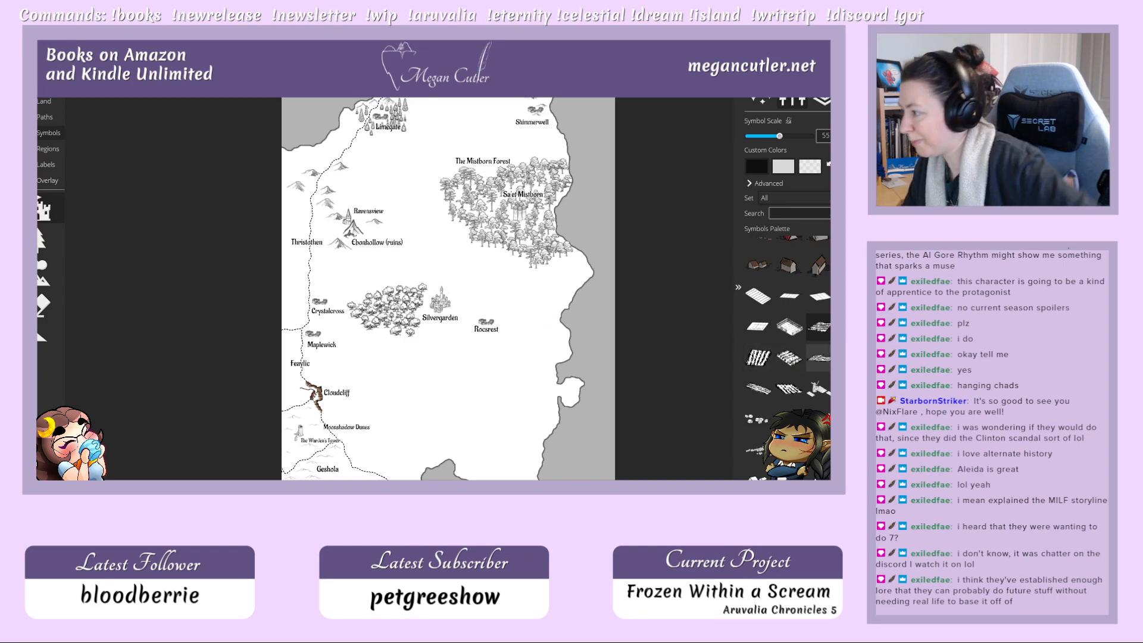
Step: Examine the symbols palette beyond the farm fields, through the castles, buildings and rocks, for another landscape symbol
scroll(787, 356, down, 2)
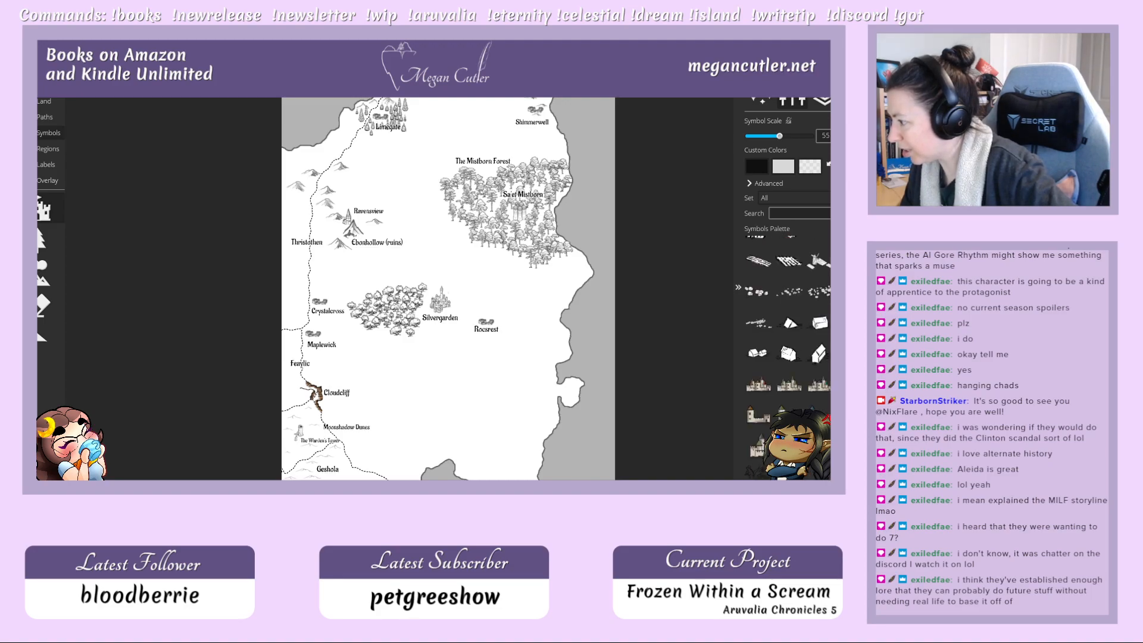
scroll(819, 351, down, 2)
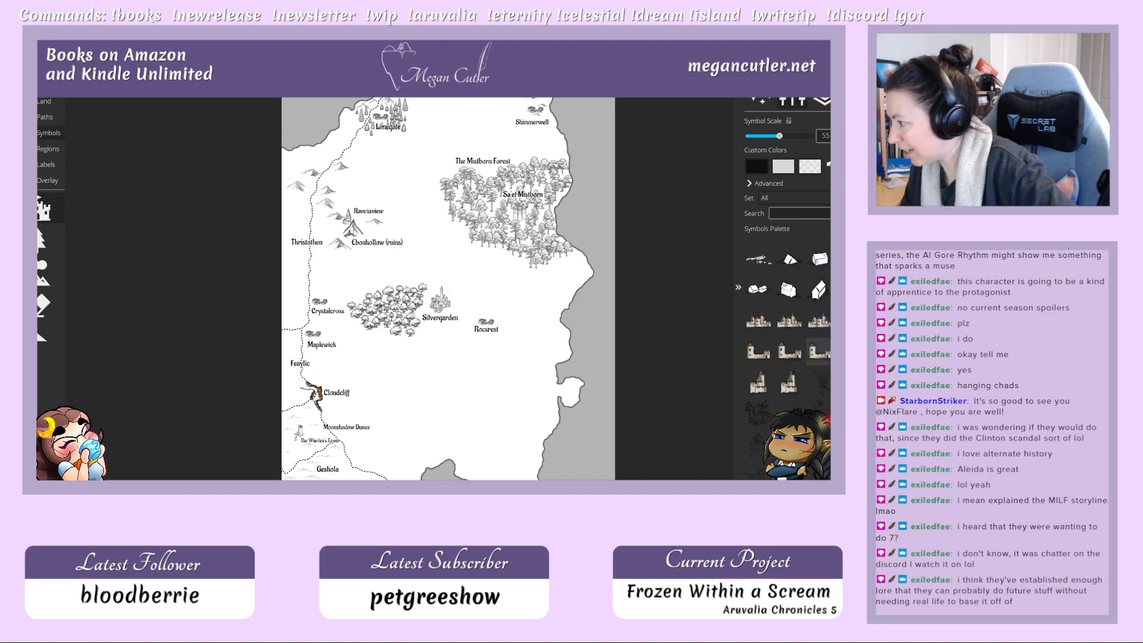
scroll(819, 351, down, 2)
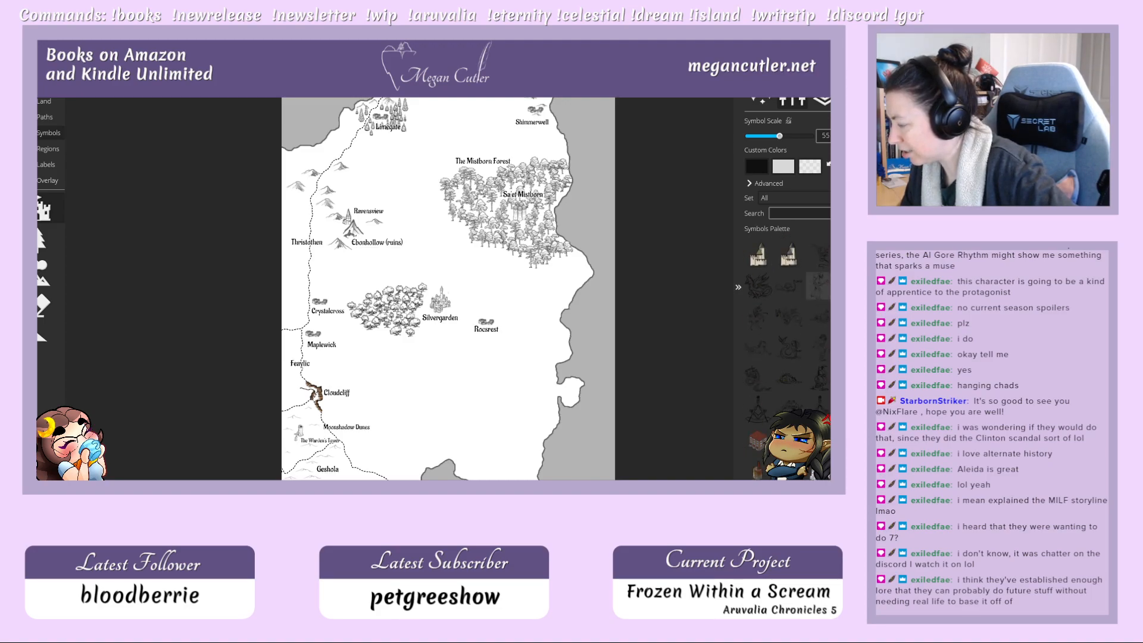
scroll(818, 309, down, 3)
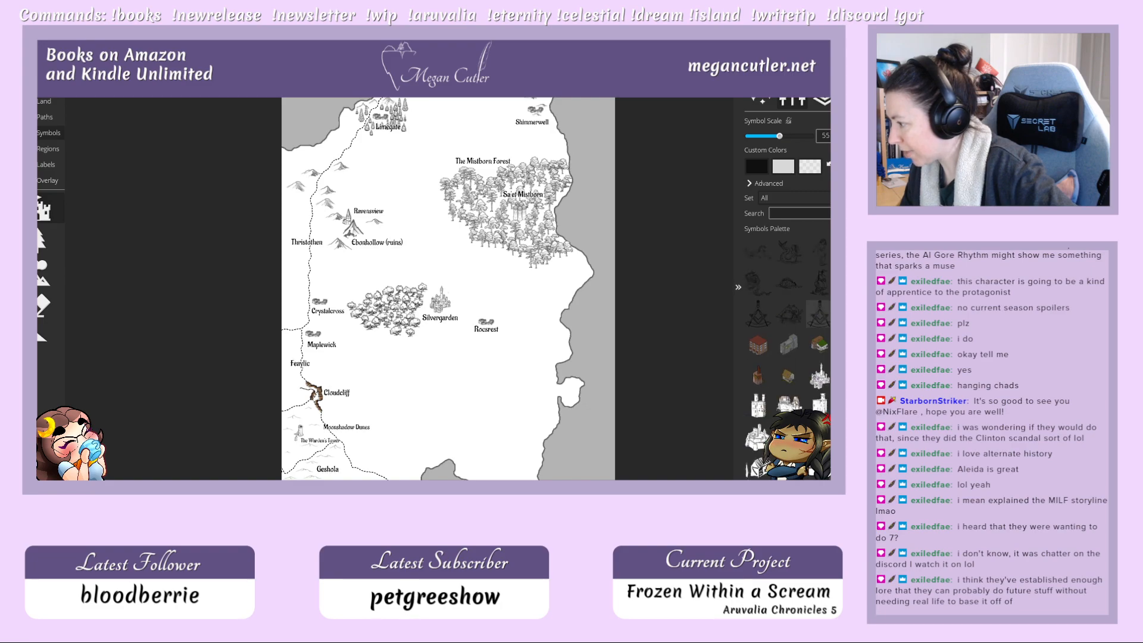
scroll(818, 339, down, 4)
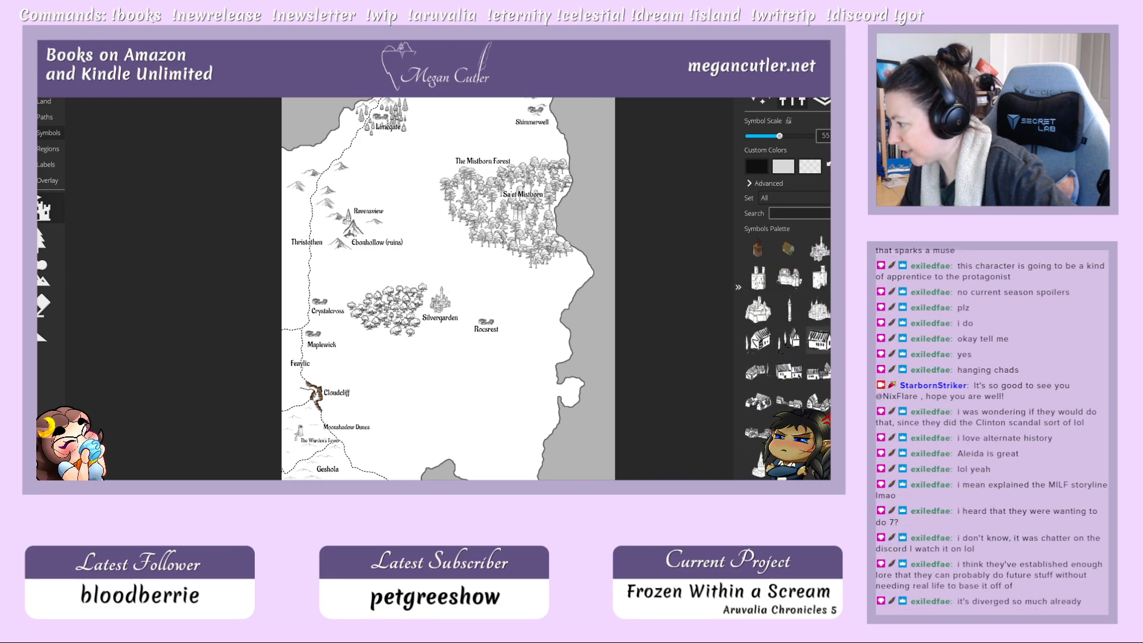
scroll(819, 310, down, 5)
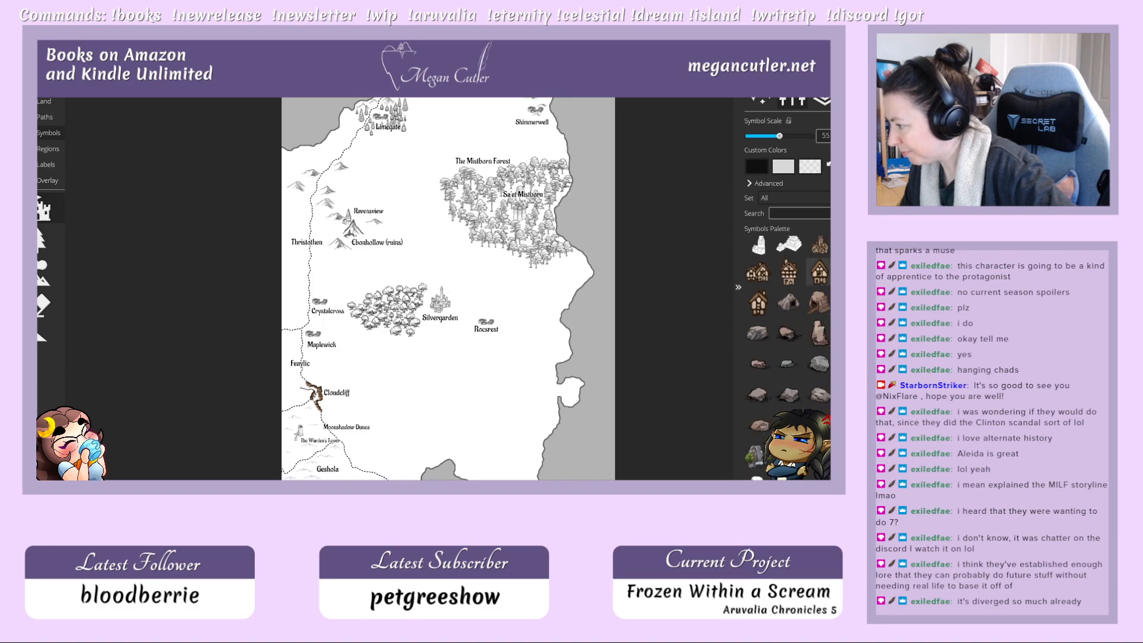
scroll(787, 357, down, 5)
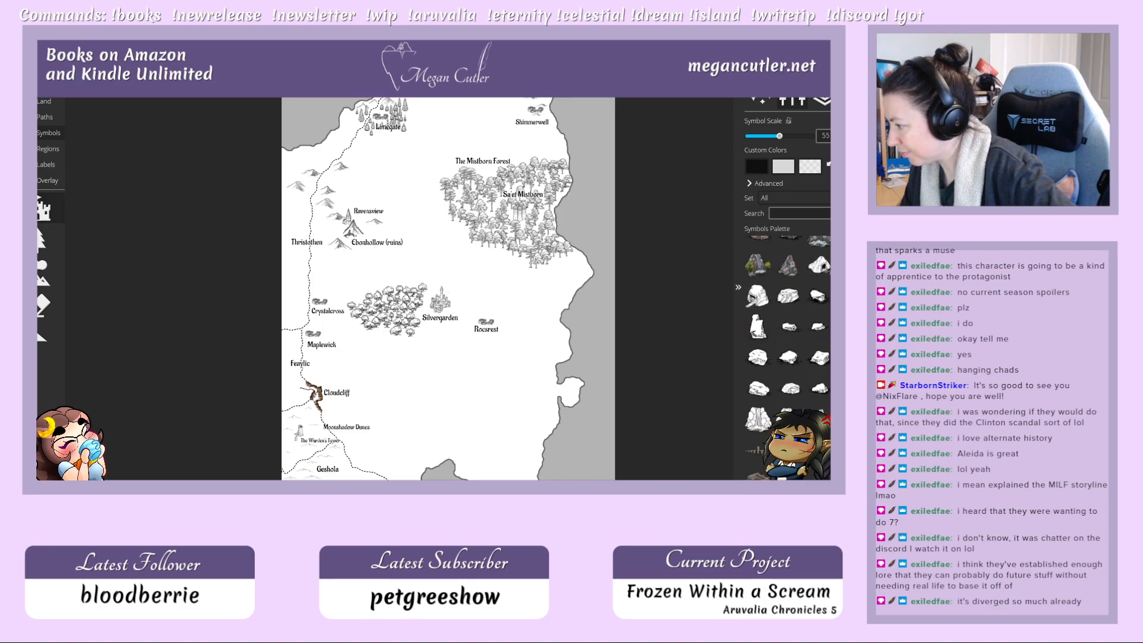
scroll(787, 358, down, 1)
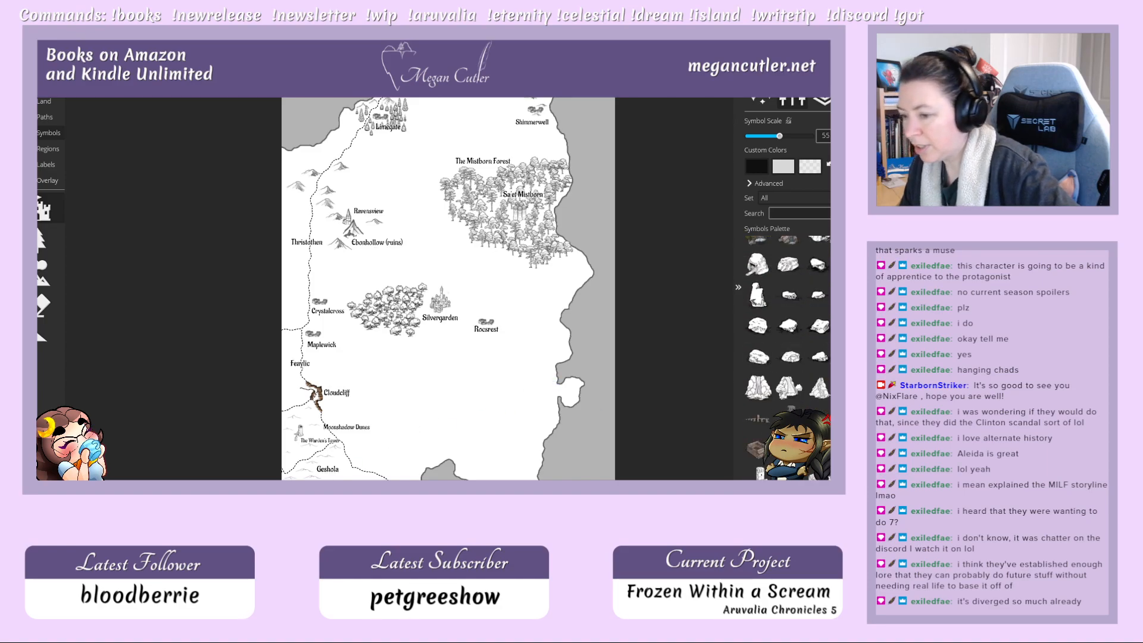
Step: Switch to File Explorer, open an existing black-and-white fantasy map image for reference, and return to Wonderdraft
key(alt+Tab)
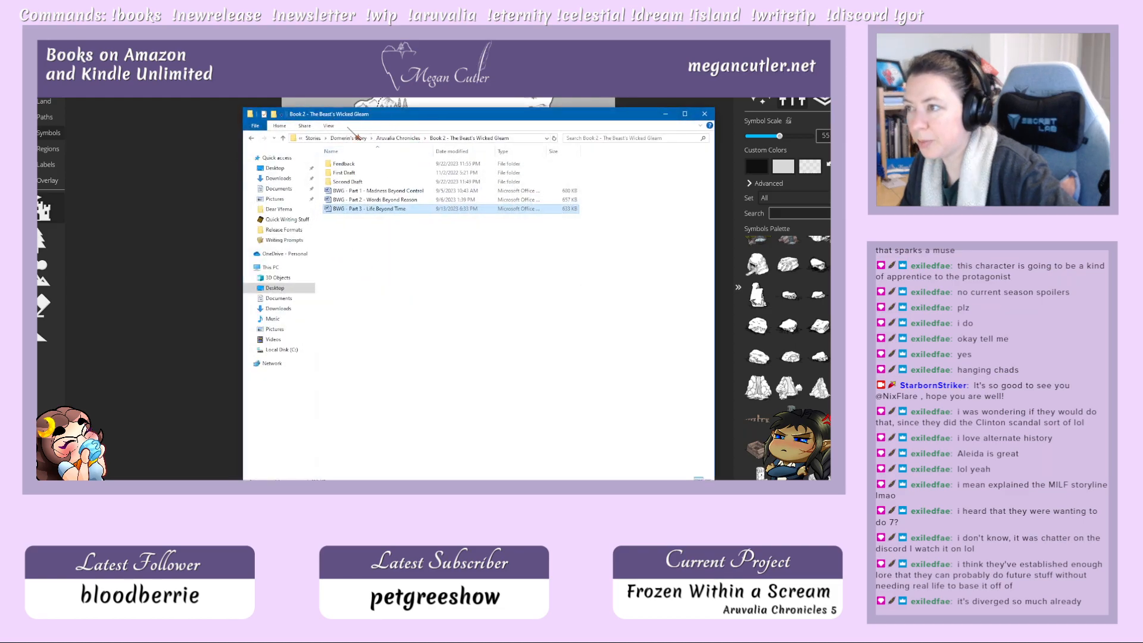
drag(286, 115, 287, 131)
drag(390, 135, 0, 152)
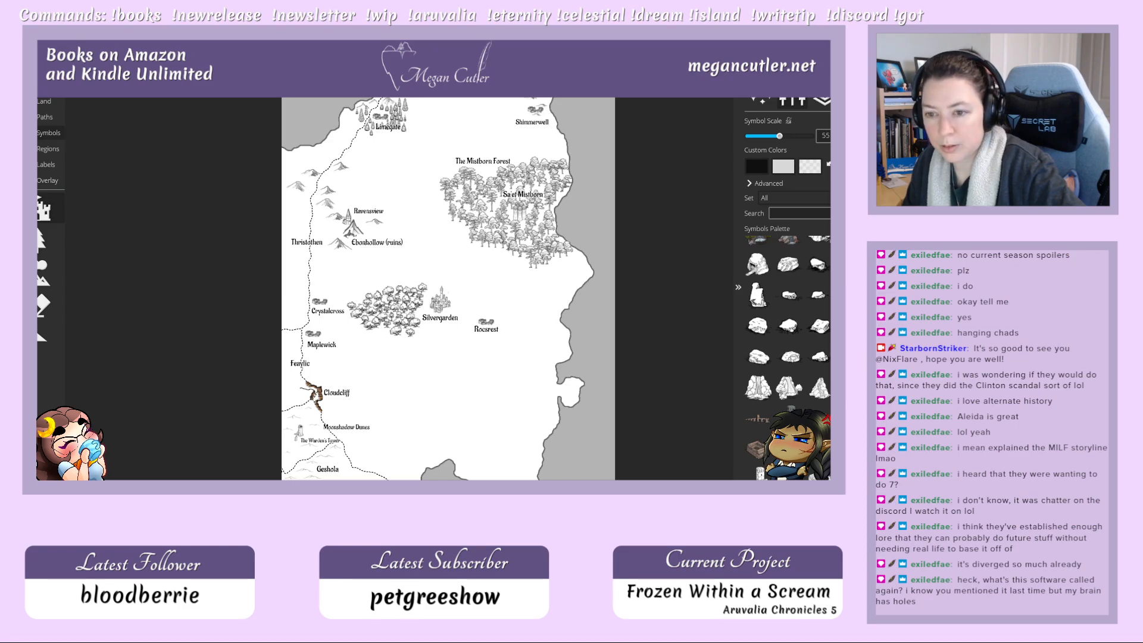
drag(39, 211, 341, 112)
double_click(341, 111)
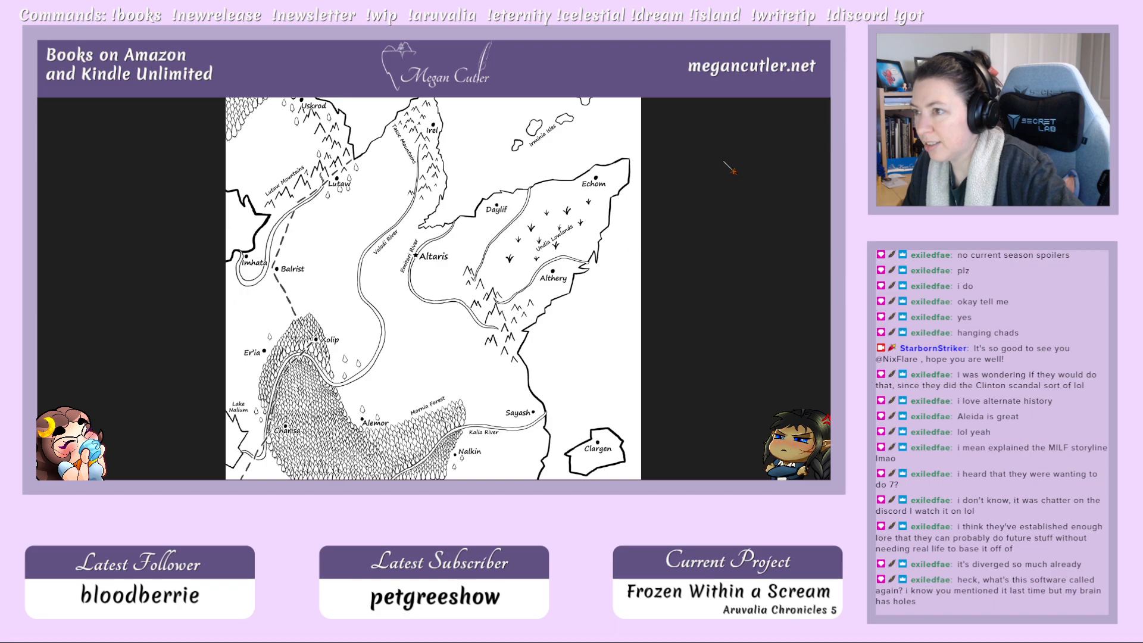
key(alt+Tab)
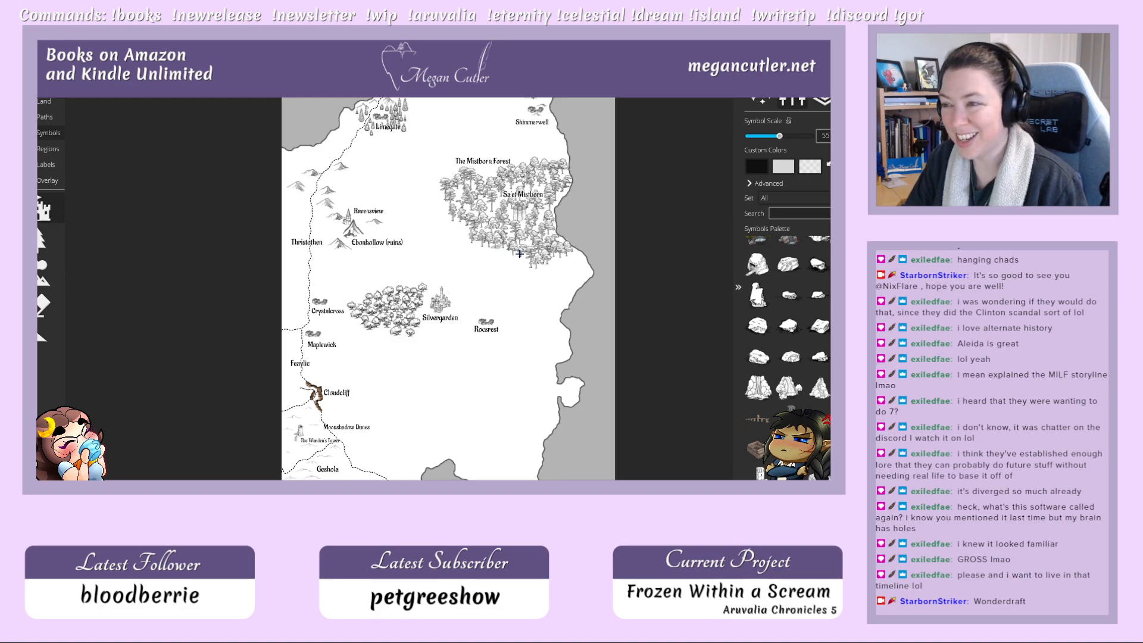
Step: Examine the remainder of the symbols palette below the rocks, from the tree stumps and ruins to the pagoda-style buildings, for landscape symbols
scroll(820, 356, down, 4)
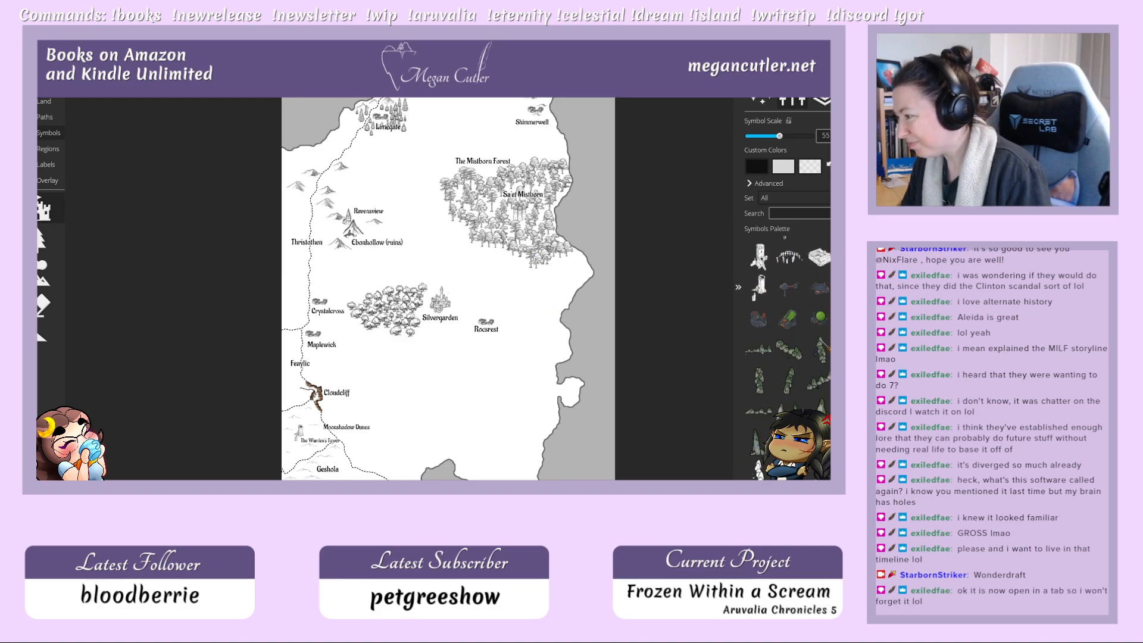
scroll(786, 333, down, 1)
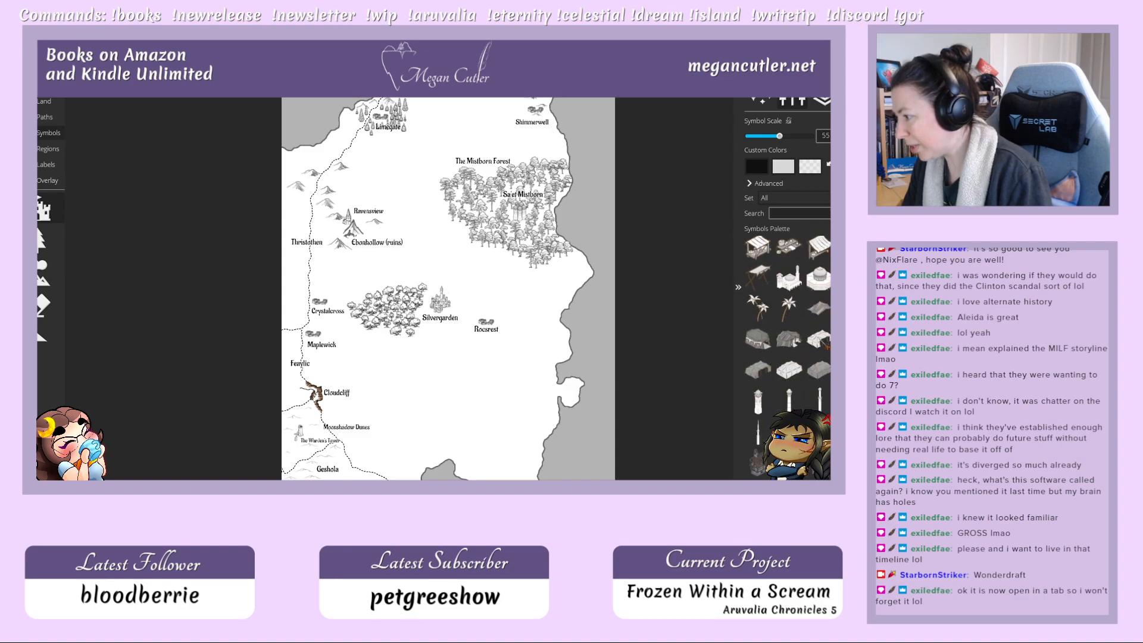
scroll(786, 333, down, 3)
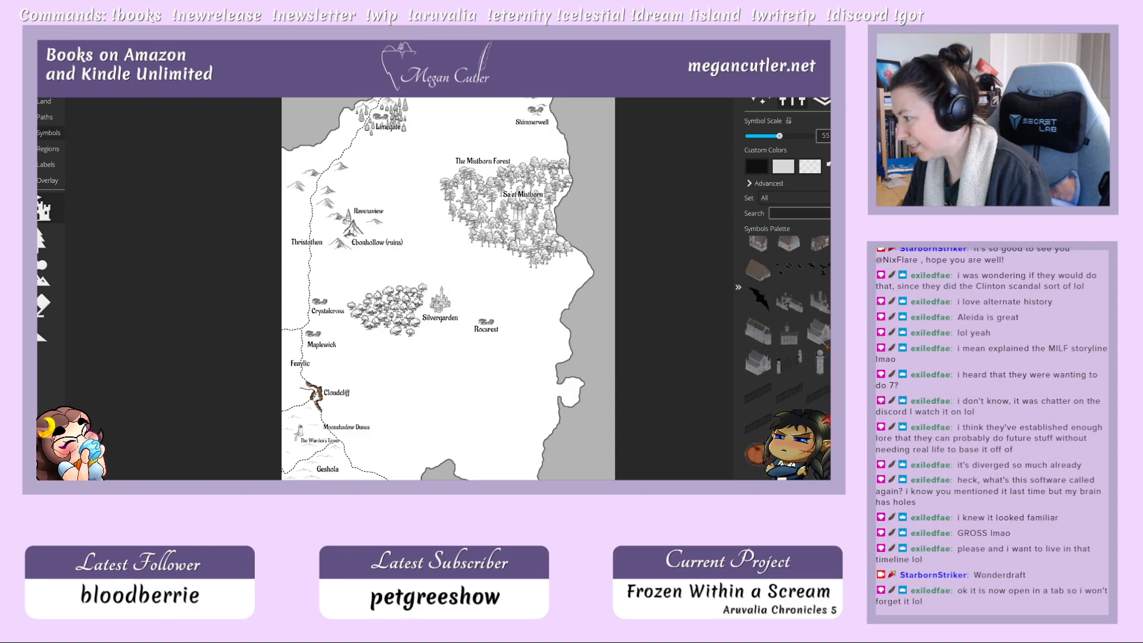
scroll(824, 344, down, 4)
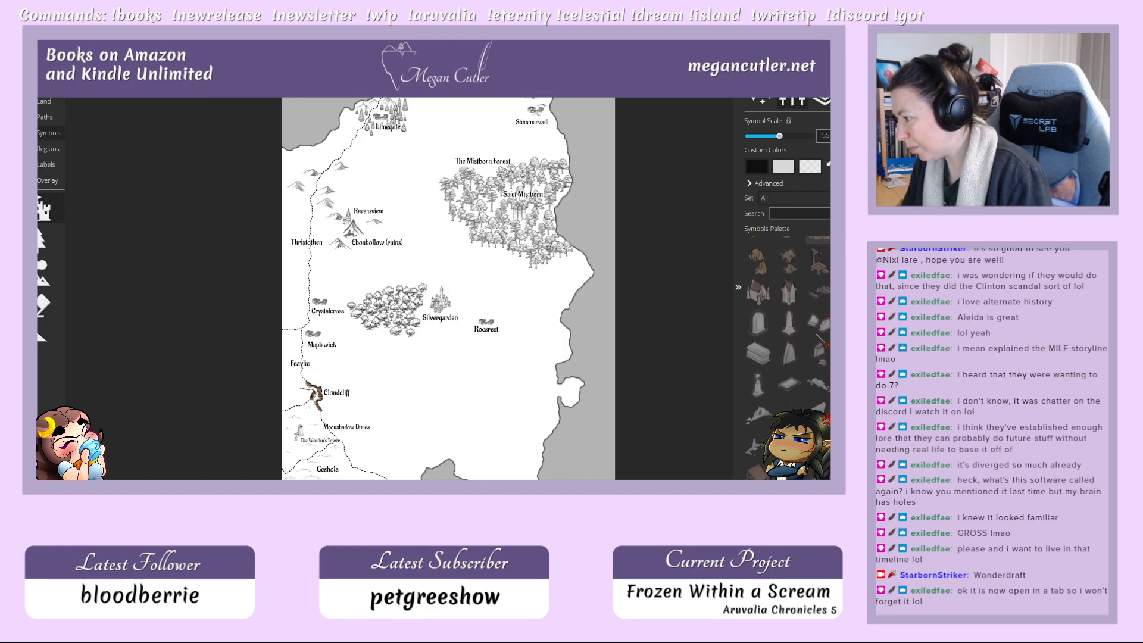
scroll(826, 344, down, 1)
scroll(824, 344, up, 4)
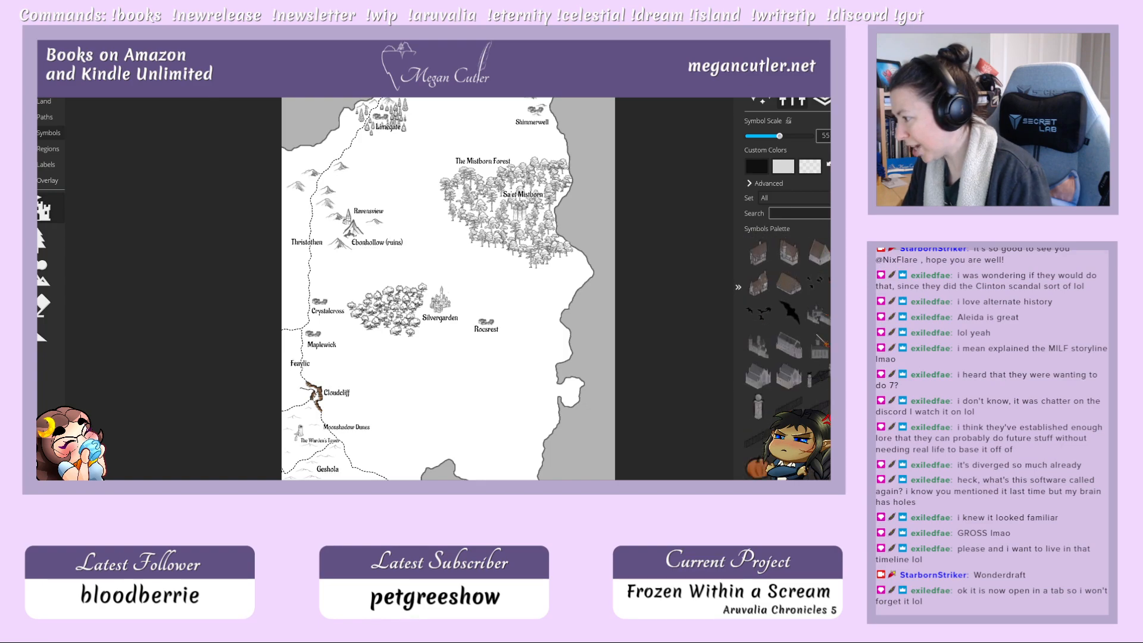
scroll(824, 344, down, 4)
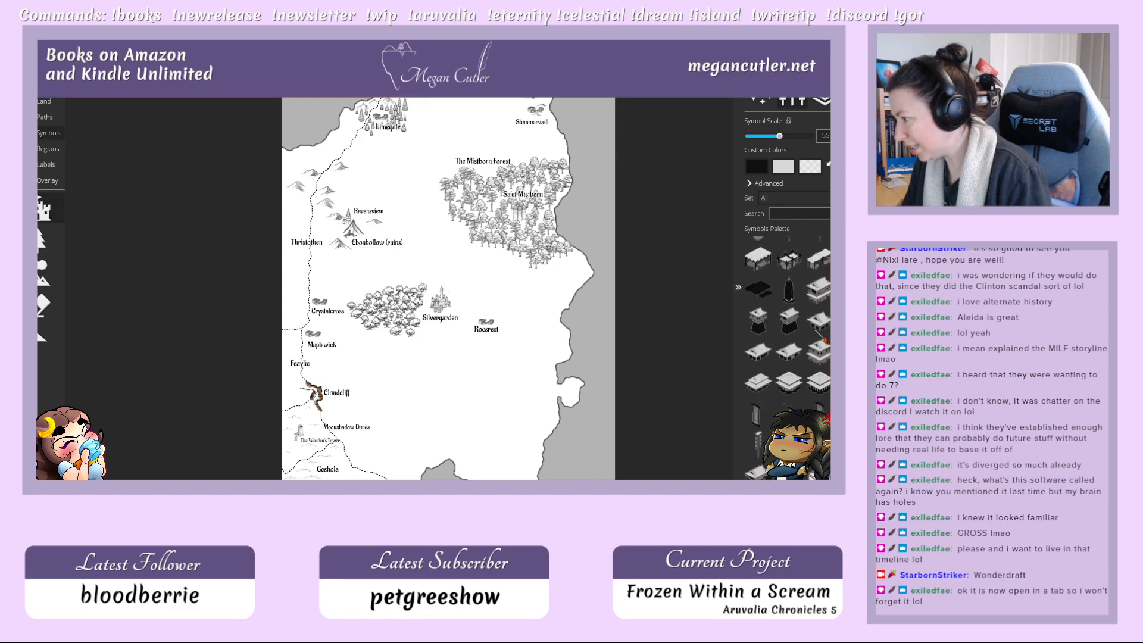
scroll(824, 340, down, 4)
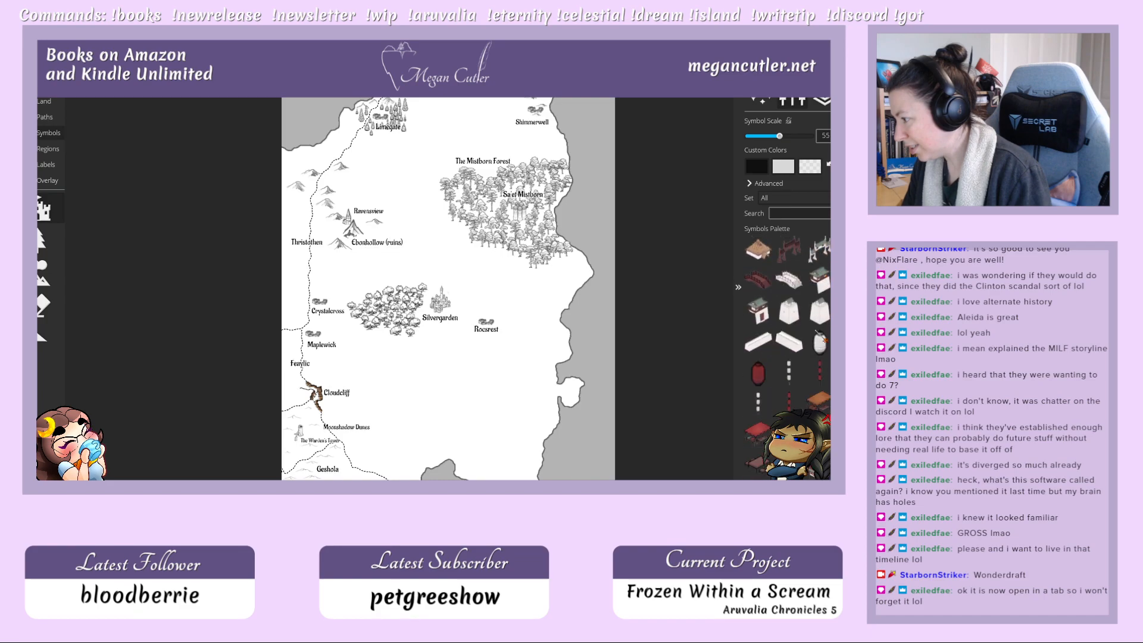
scroll(787, 352, down, 3)
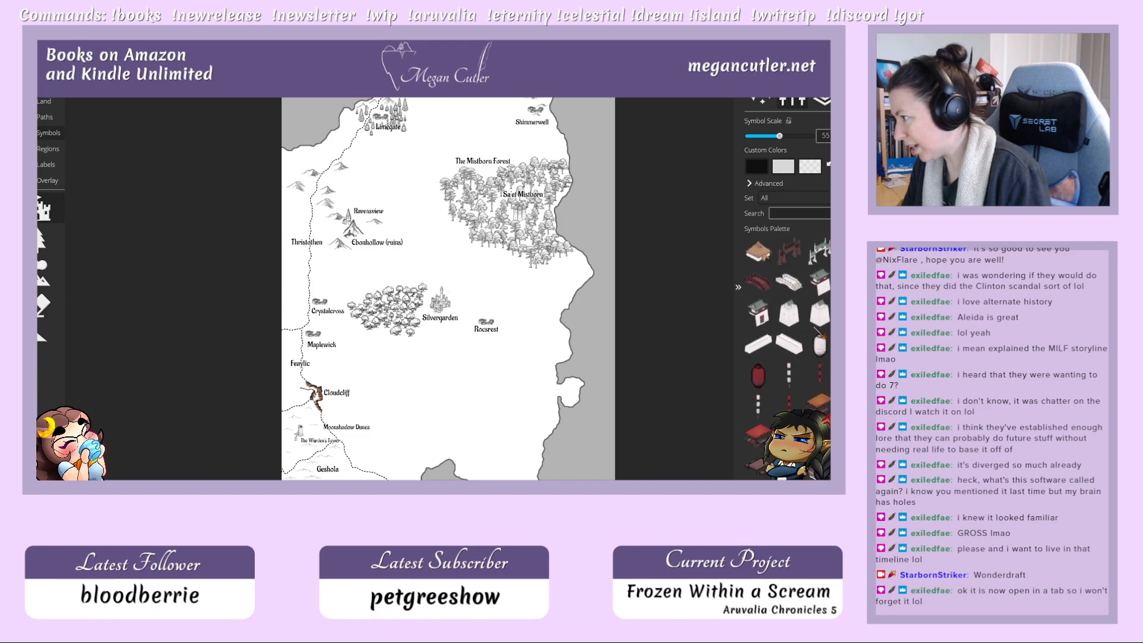
Step: Recheck the symbols palette from the last building sets back to the boulders and rocks for something suited to the empty land
scroll(825, 338, up, 8)
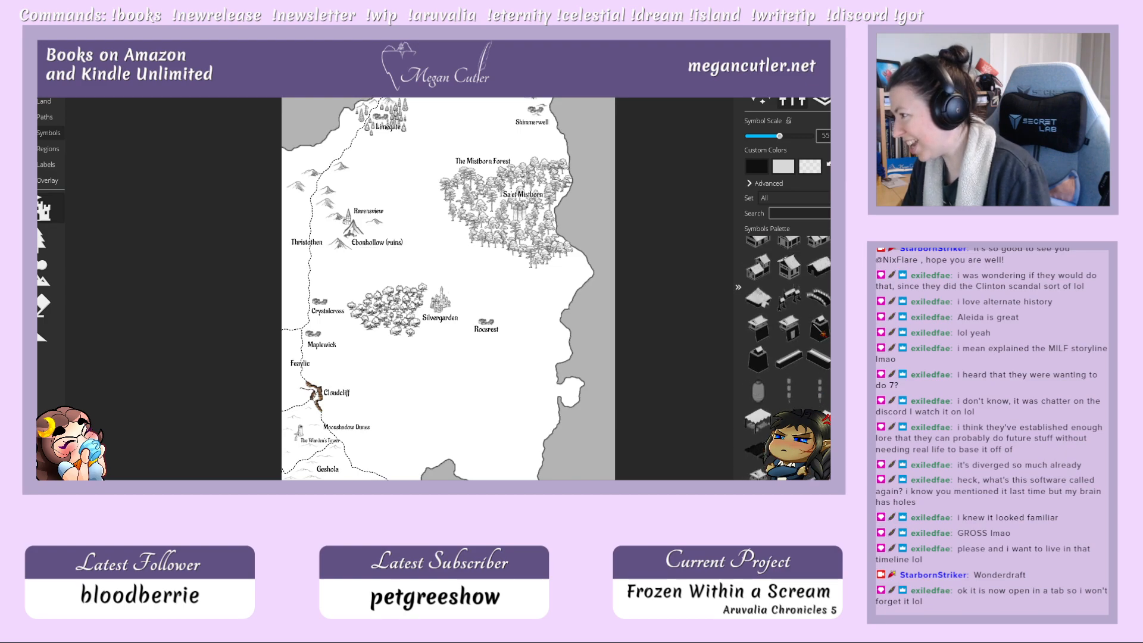
scroll(822, 334, up, 8)
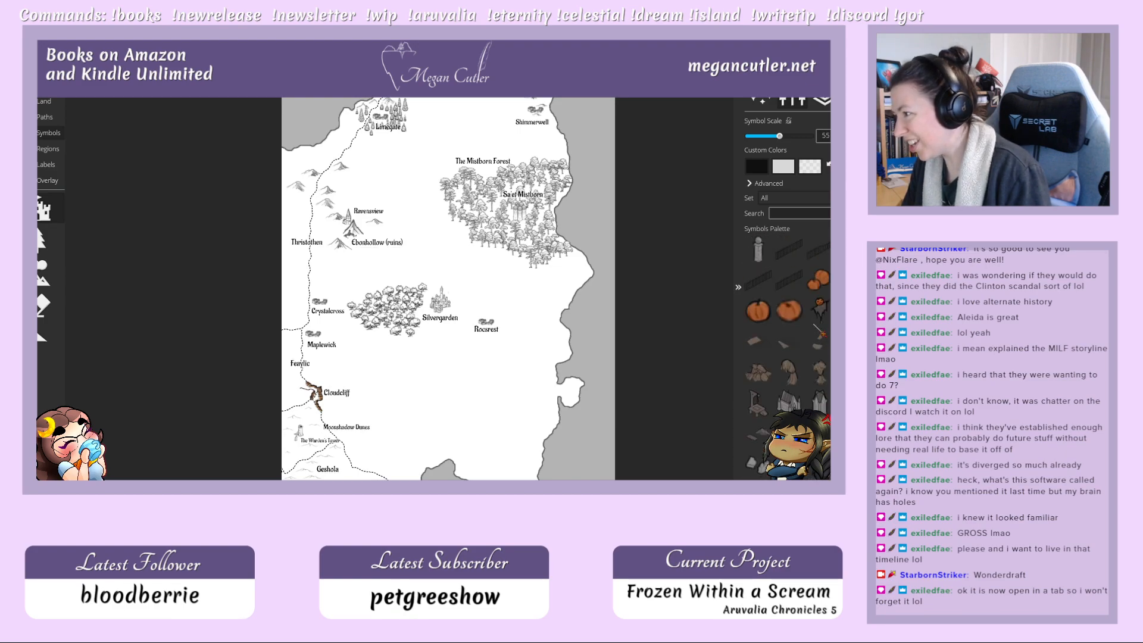
scroll(824, 332, down, 3)
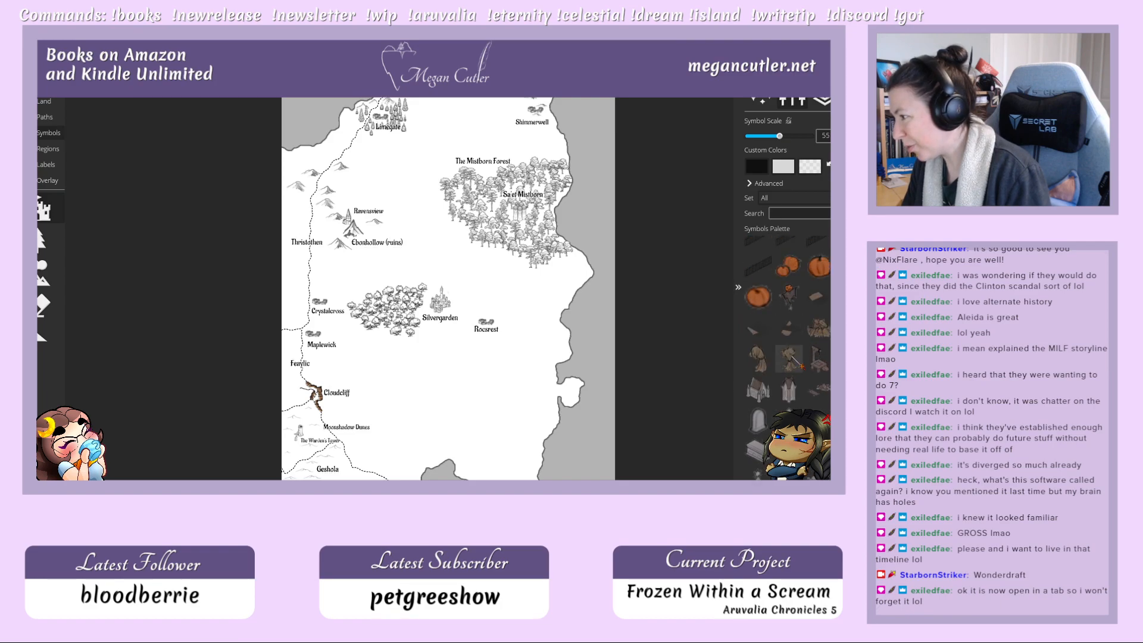
scroll(825, 344, up, 4)
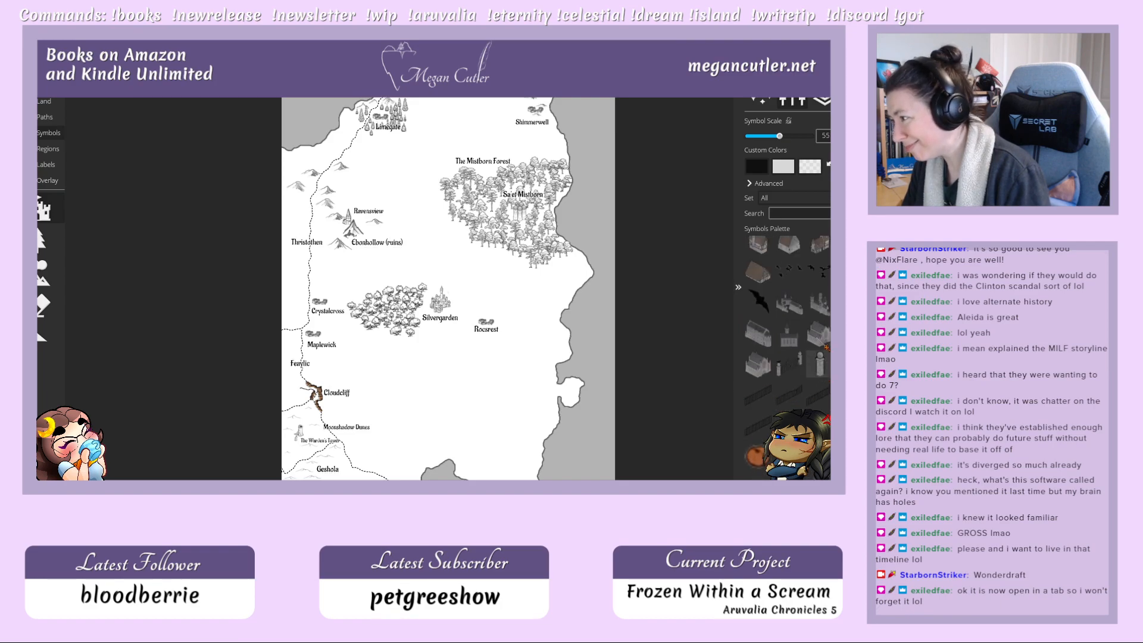
scroll(827, 347, up, 3)
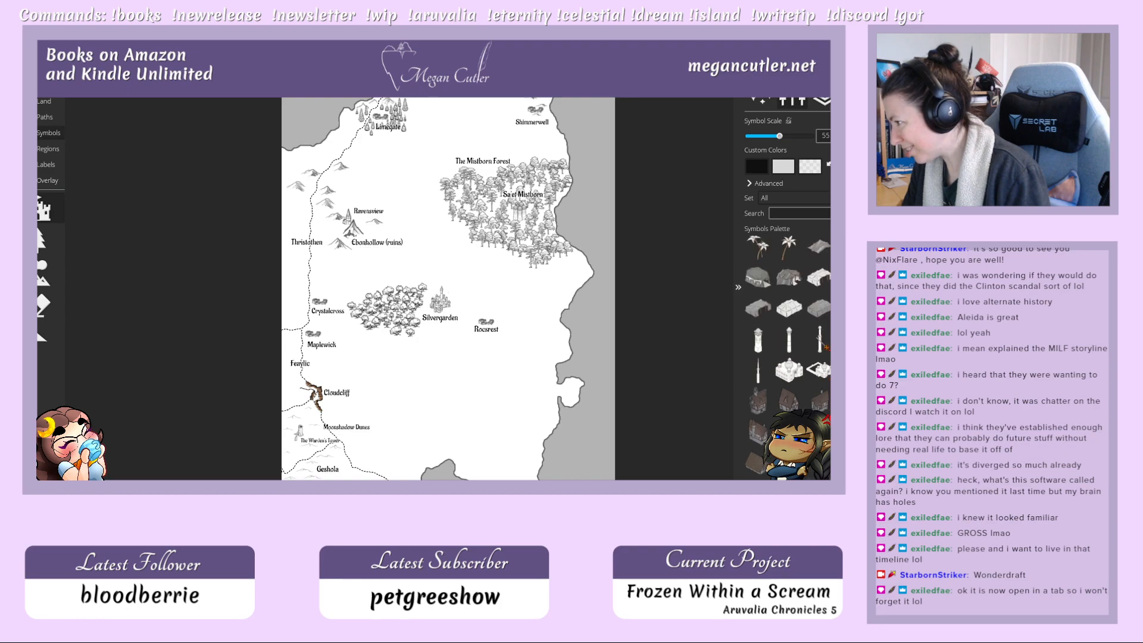
scroll(825, 345, up, 3)
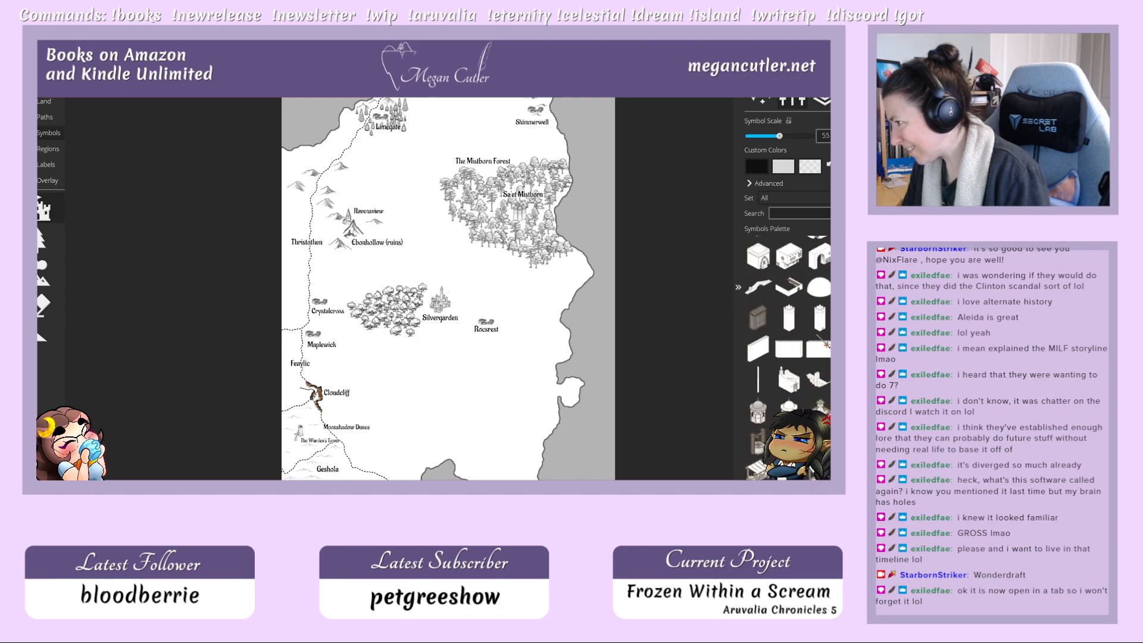
scroll(827, 344, up, 2)
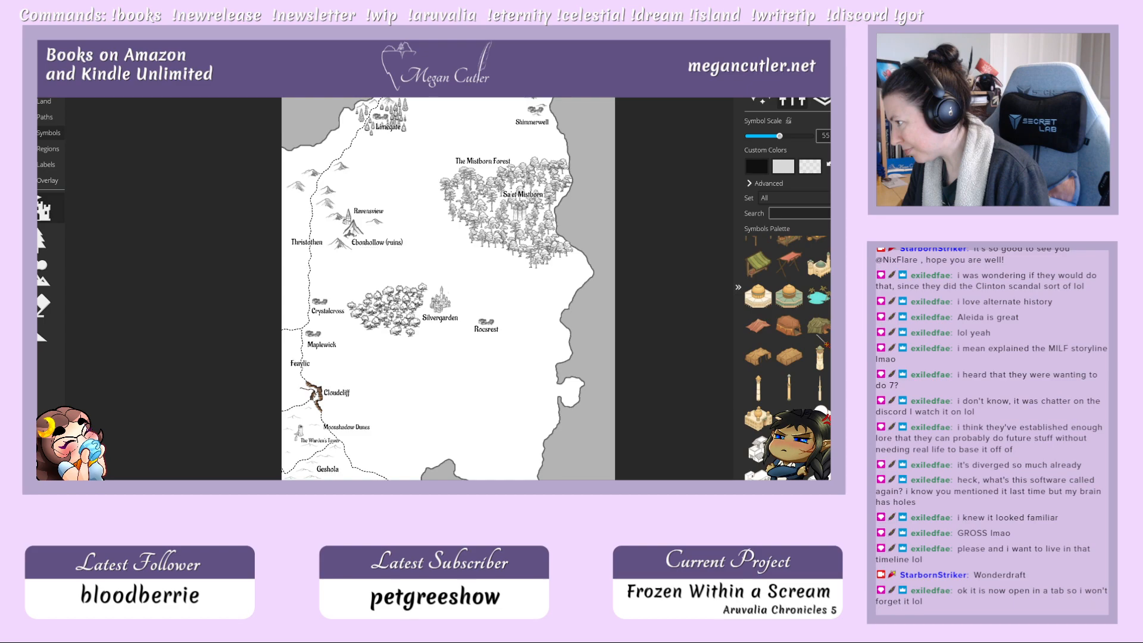
scroll(825, 345, up, 2)
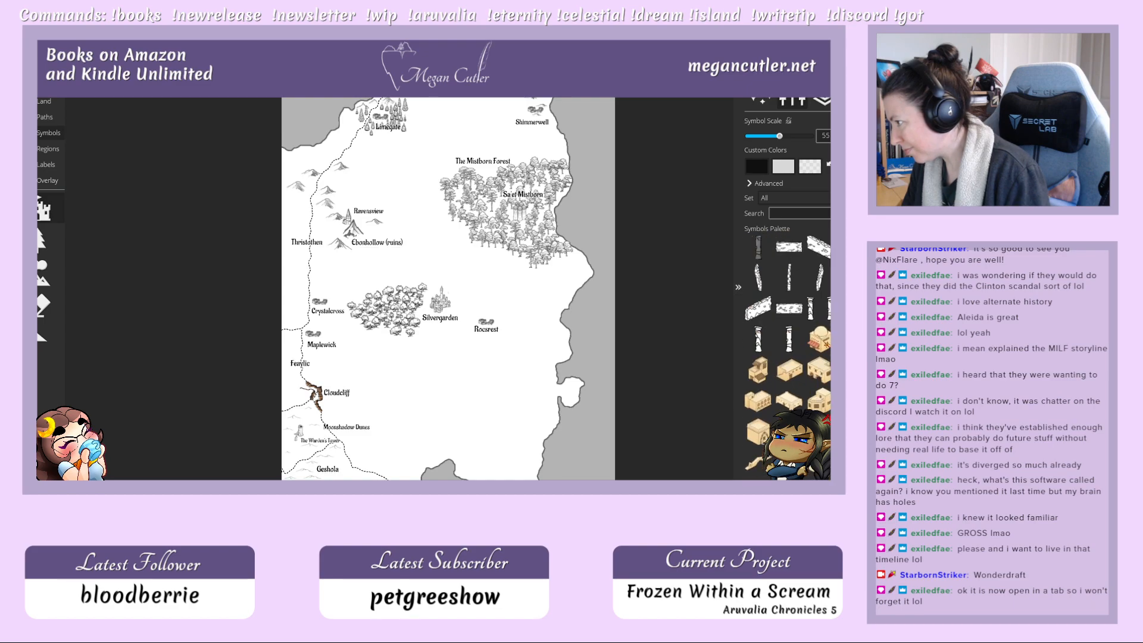
scroll(787, 345, up, 4)
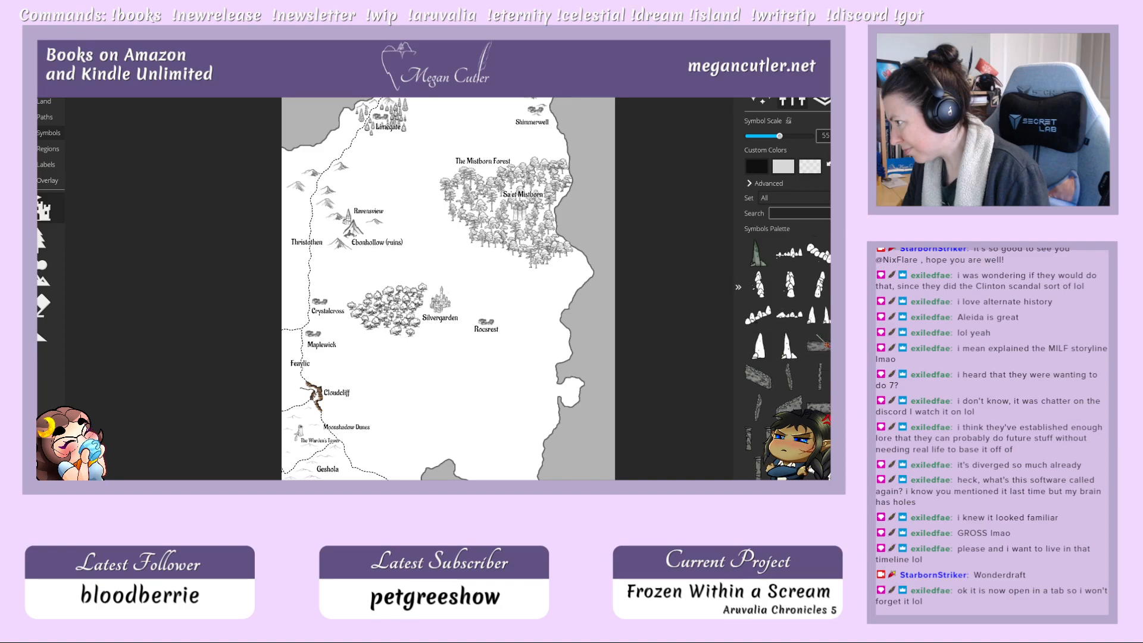
scroll(787, 345, up, 3)
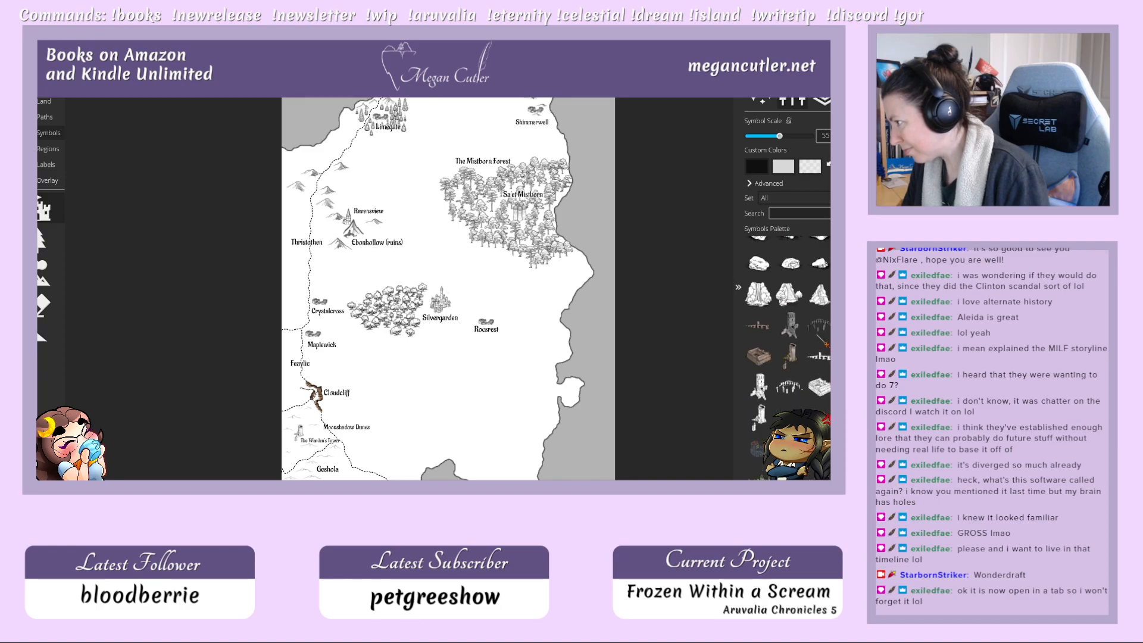
scroll(787, 345, up, 1)
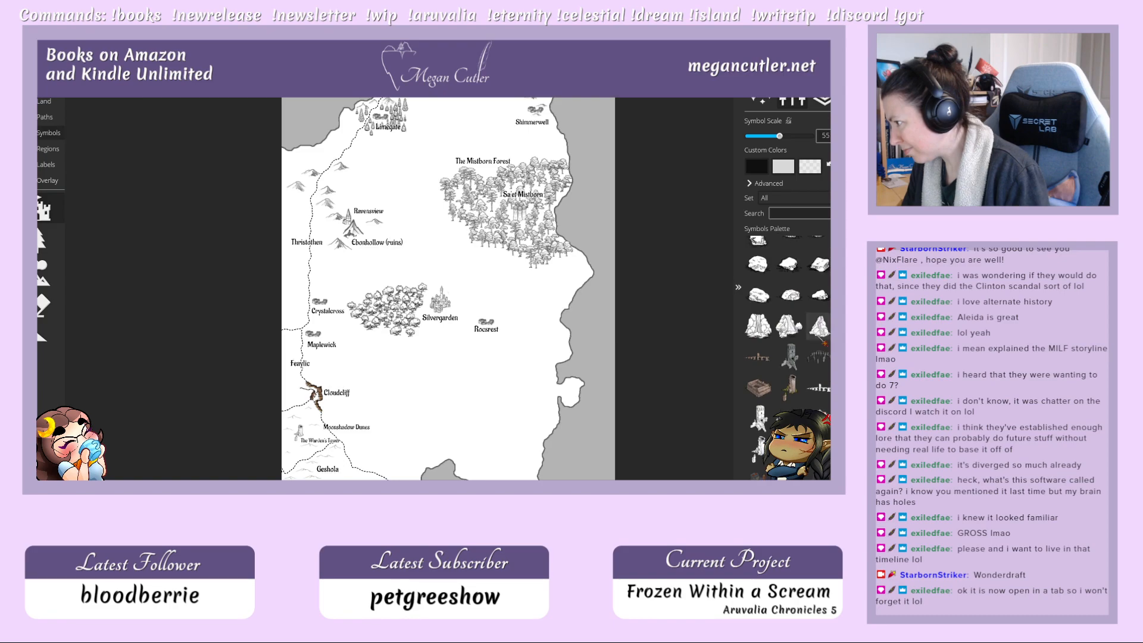
scroll(825, 343, up, 2)
scroll(824, 344, up, 1)
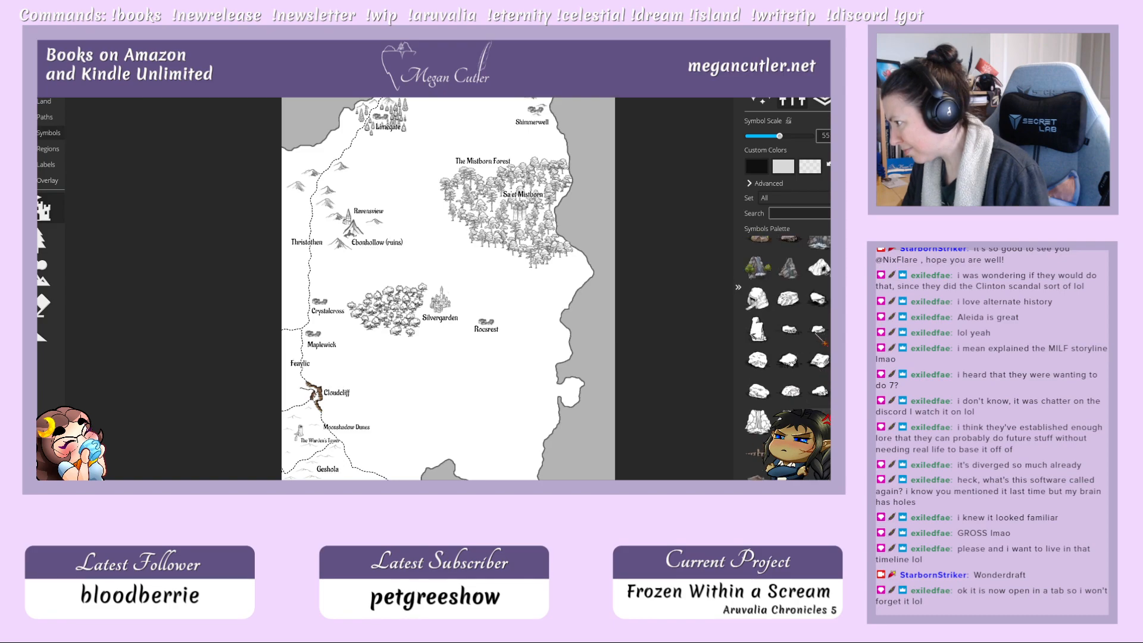
scroll(824, 341, up, 2)
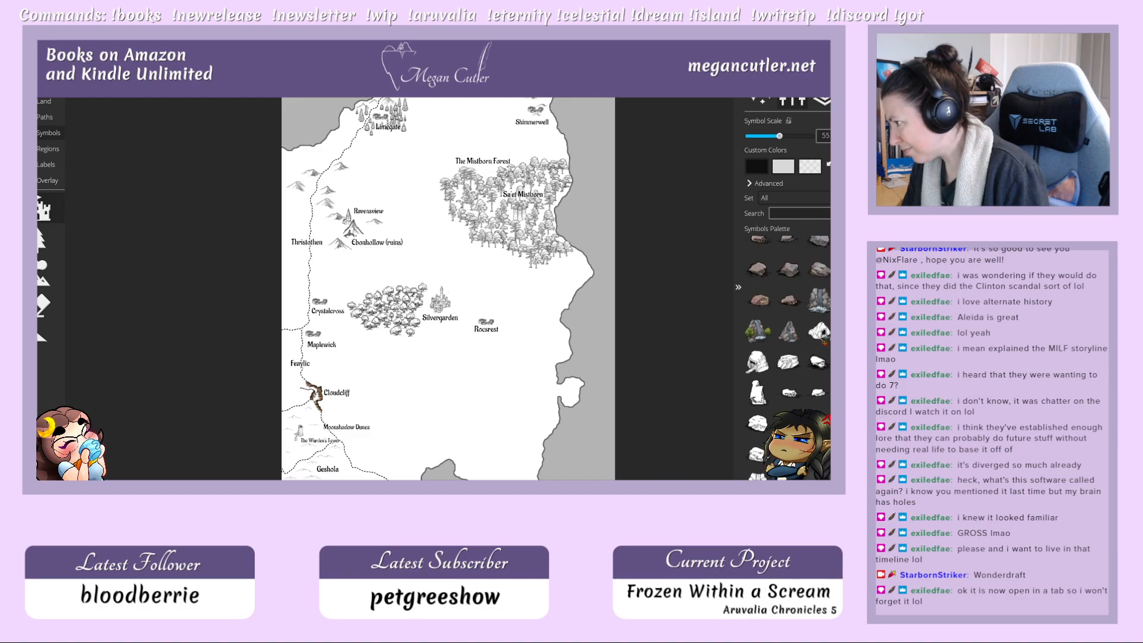
scroll(826, 342, up, 1)
scroll(818, 364, up, 2)
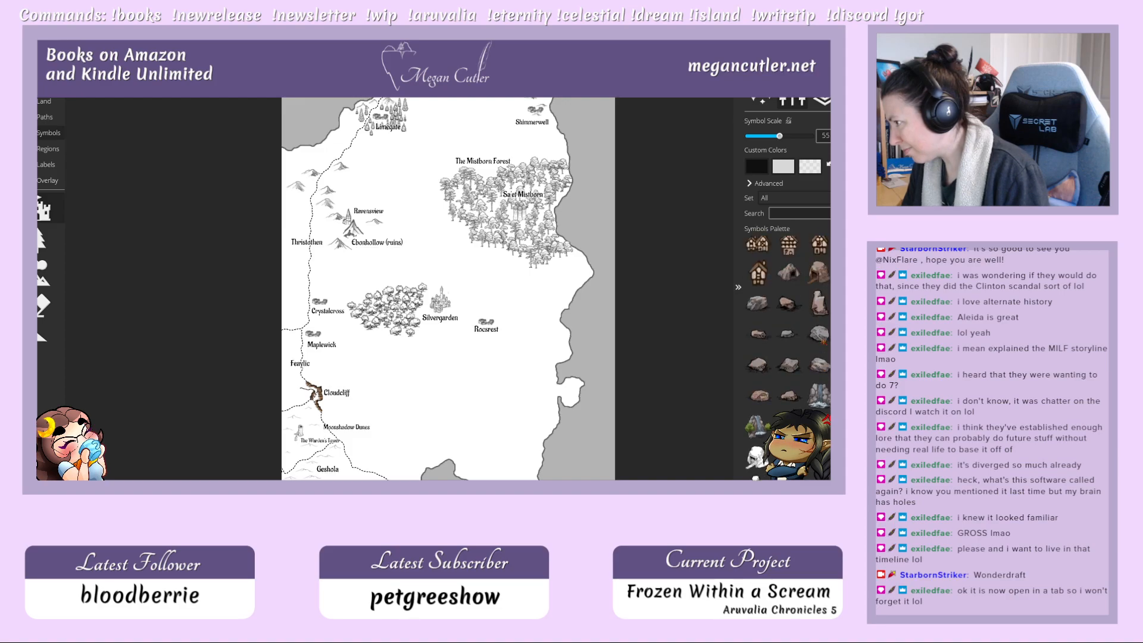
Step: Review the earlier symbols palette sections, from the castles back through the farm fields, compass roses and sea creatures to the bridges
scroll(787, 357, up, 3)
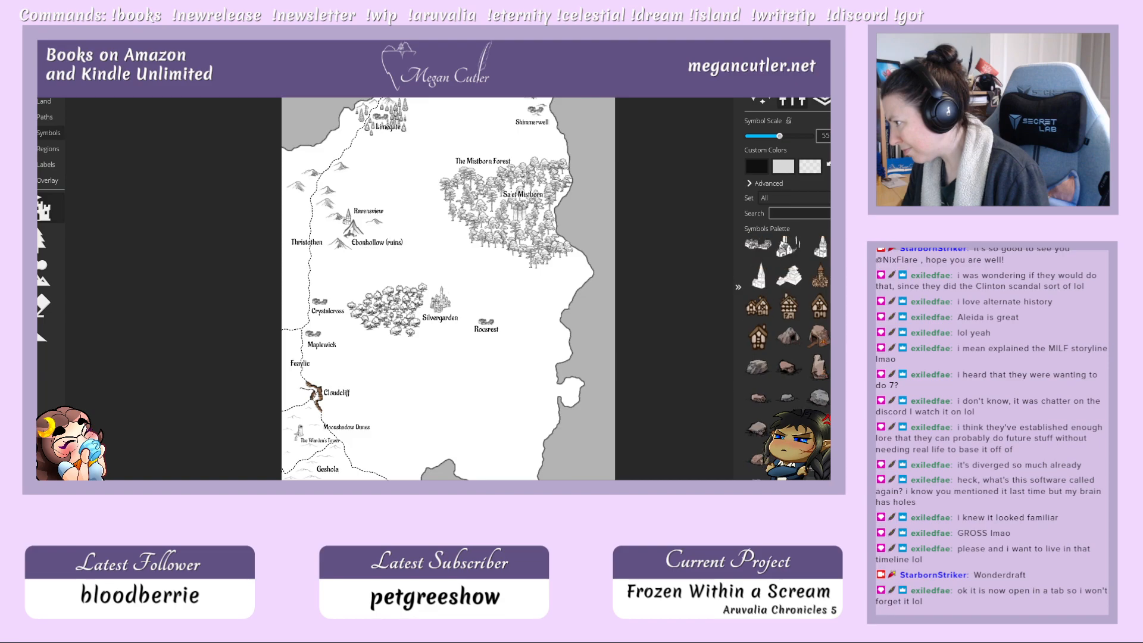
scroll(788, 333, up, 4)
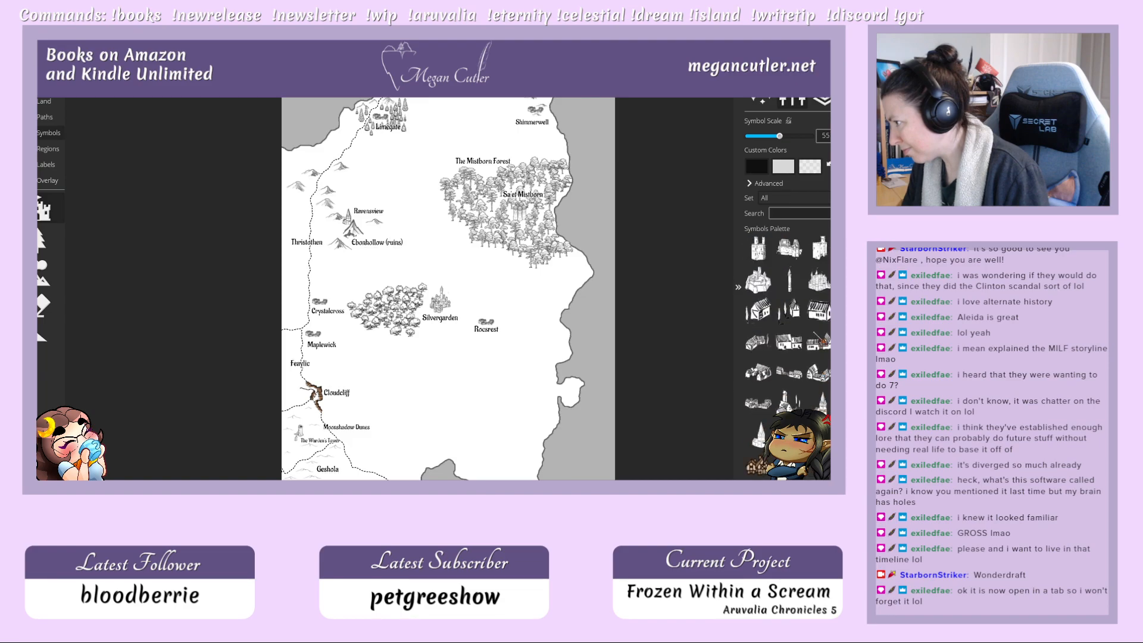
scroll(814, 332, up, 4)
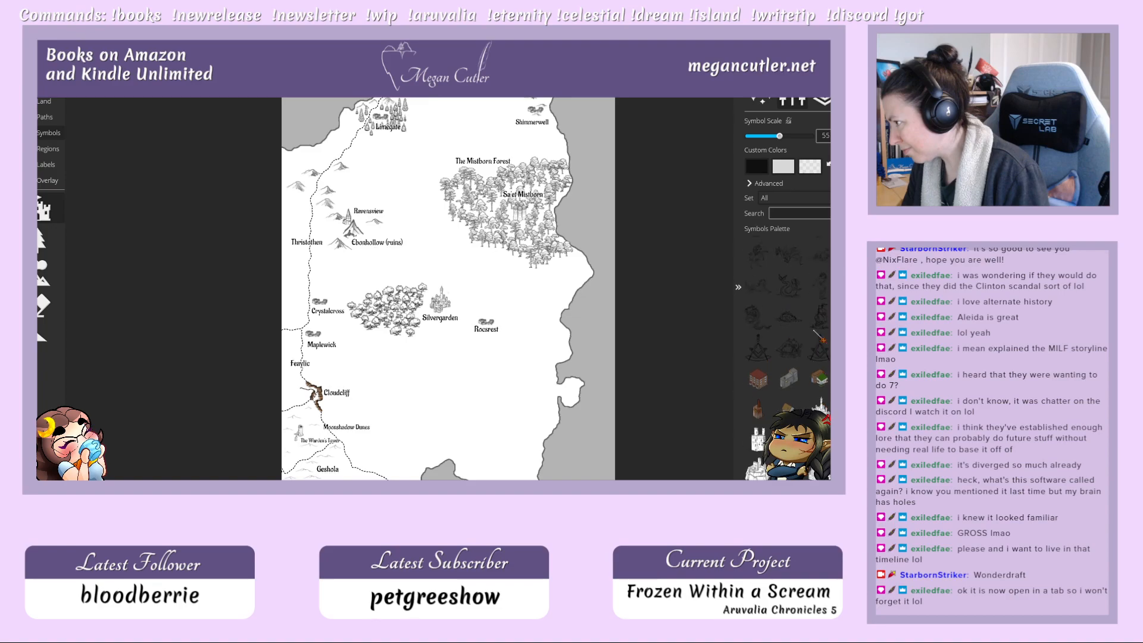
scroll(814, 331, up, 2)
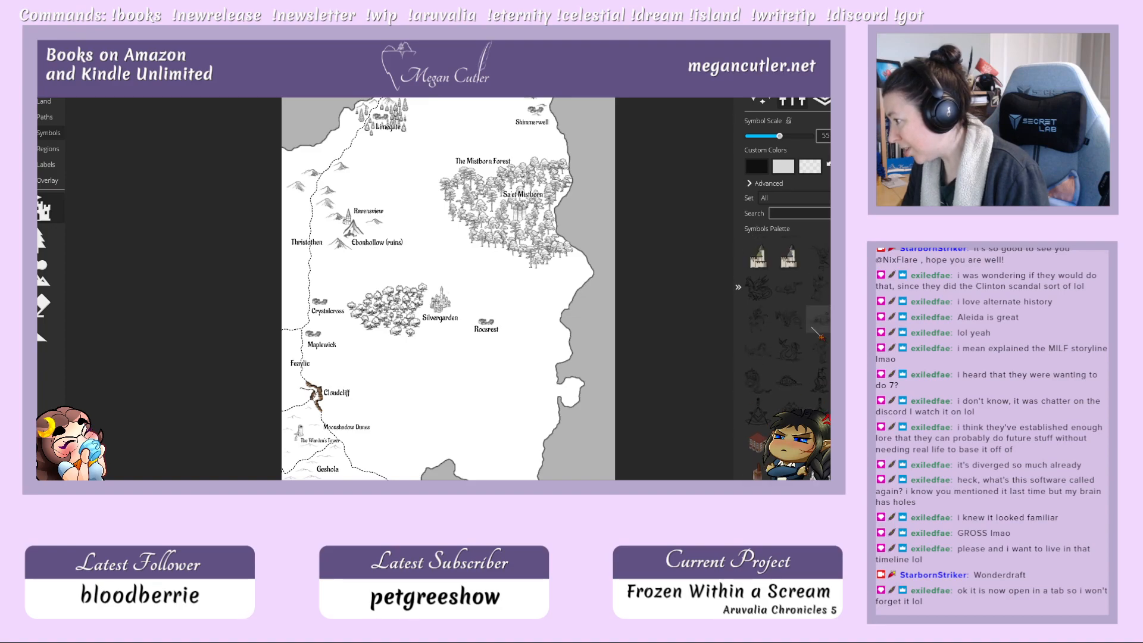
scroll(821, 339, up, 2)
scroll(820, 336, up, 4)
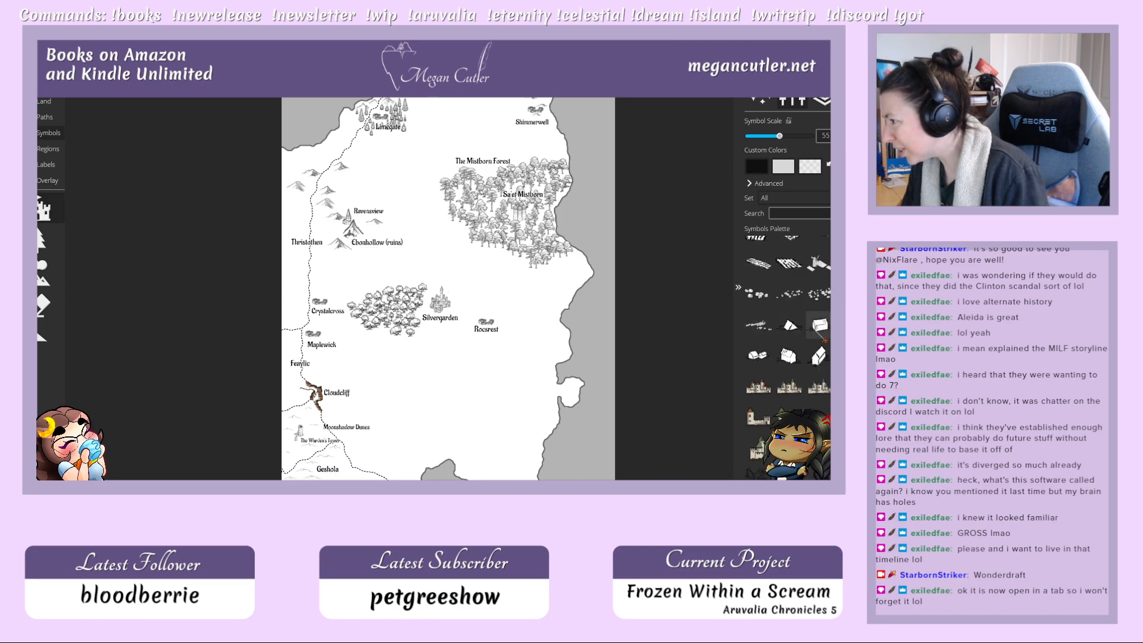
scroll(821, 351, up, 2)
scroll(824, 341, up, 5)
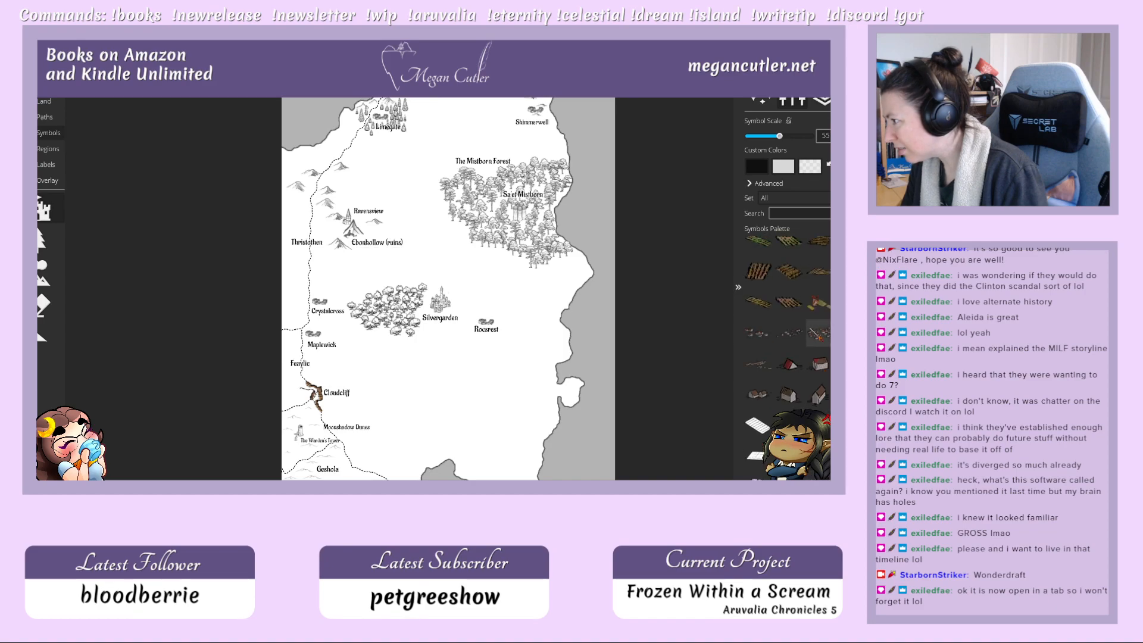
scroll(820, 338, up, 3)
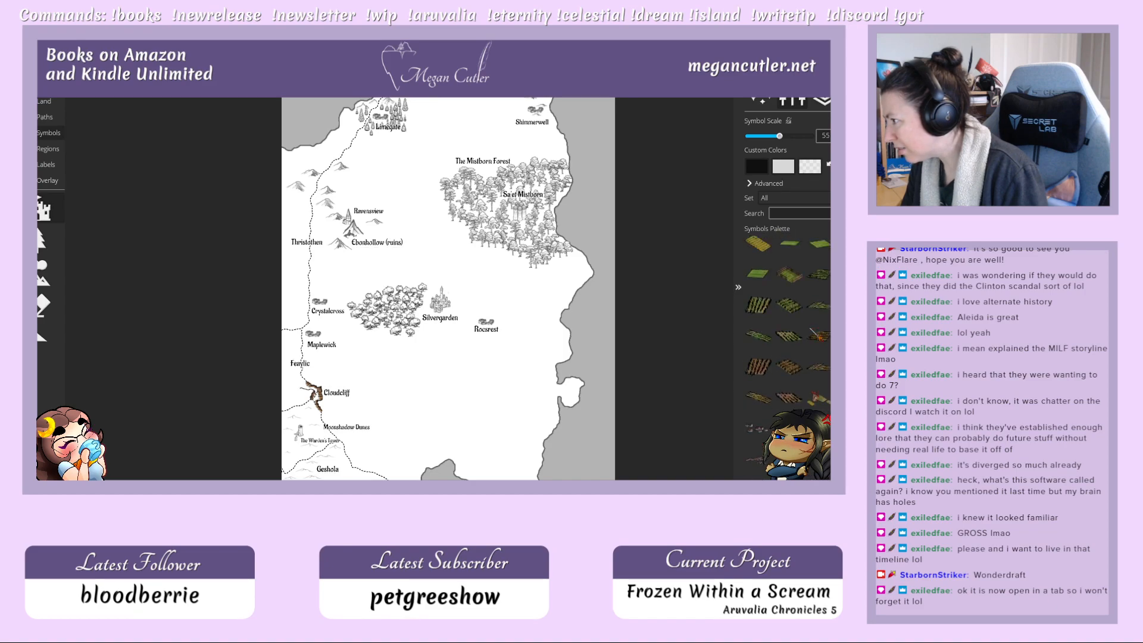
scroll(811, 331, up, 6)
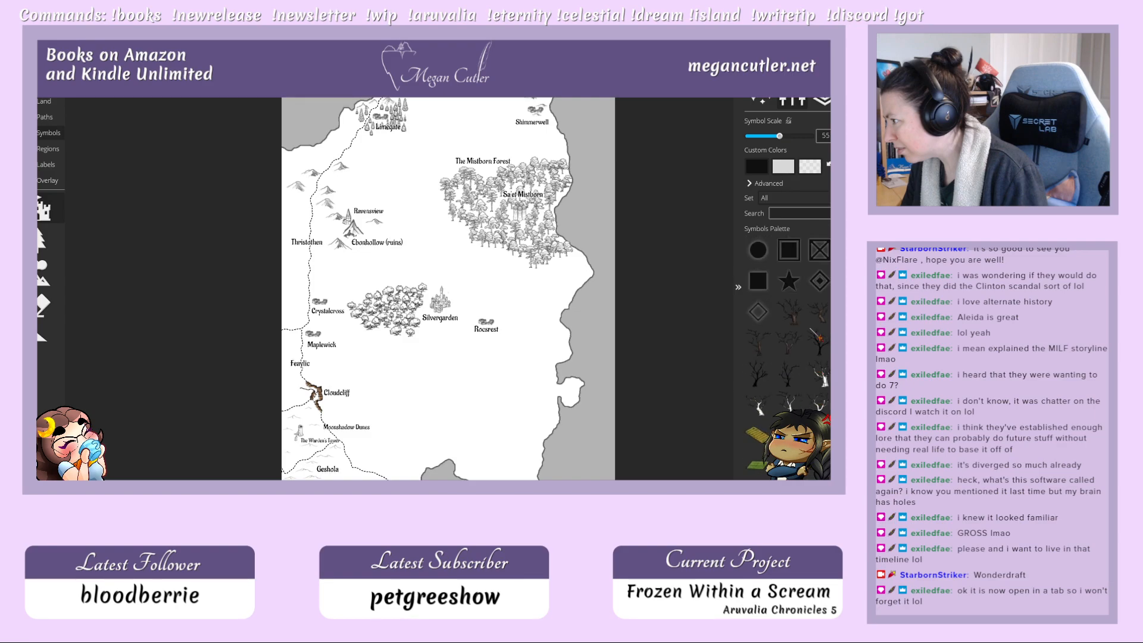
scroll(810, 328, up, 7)
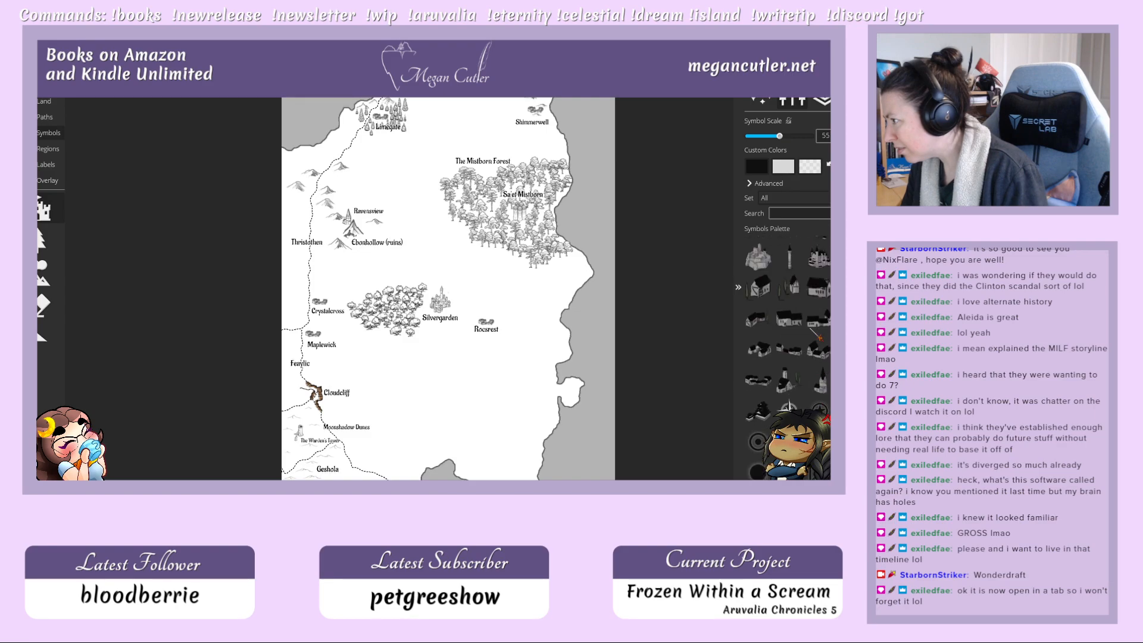
scroll(810, 329, down, 3)
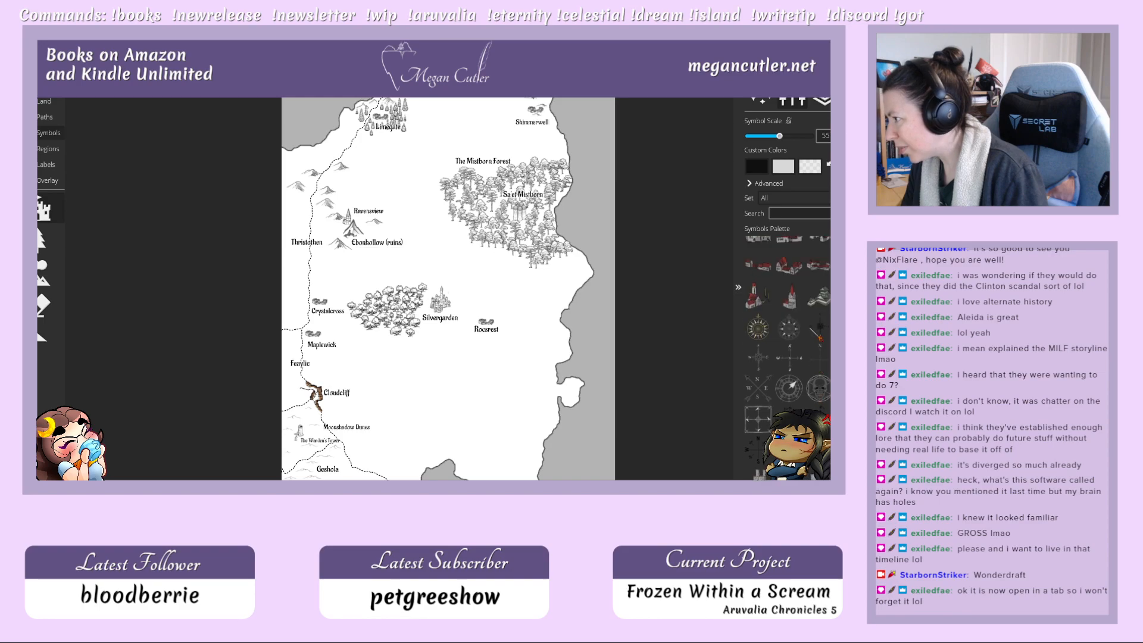
scroll(810, 329, up, 6)
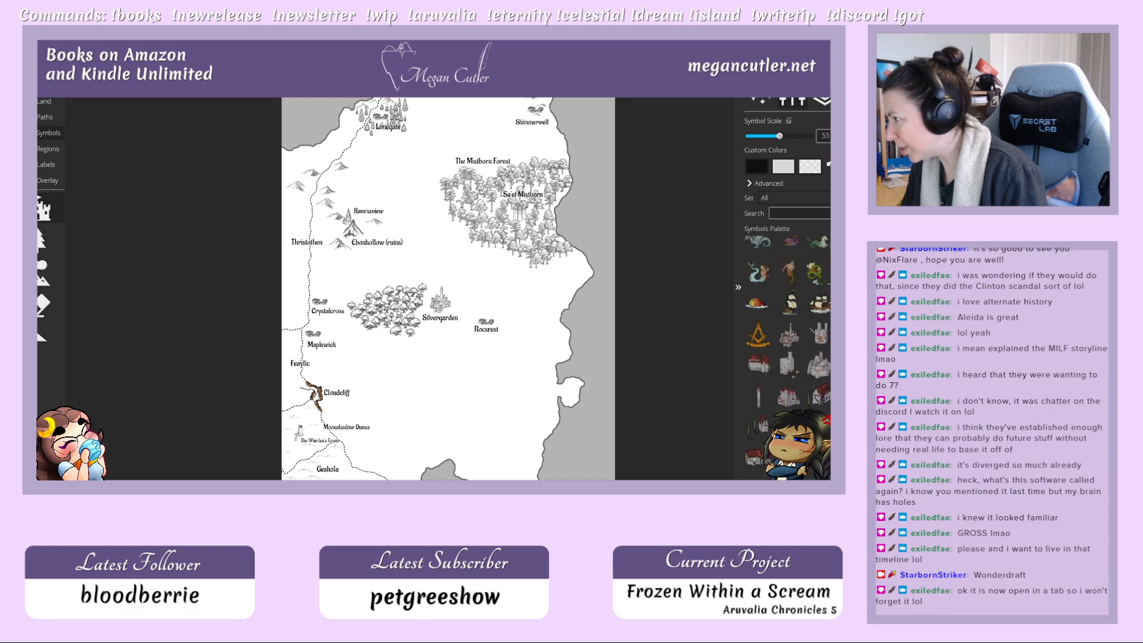
scroll(810, 329, up, 5)
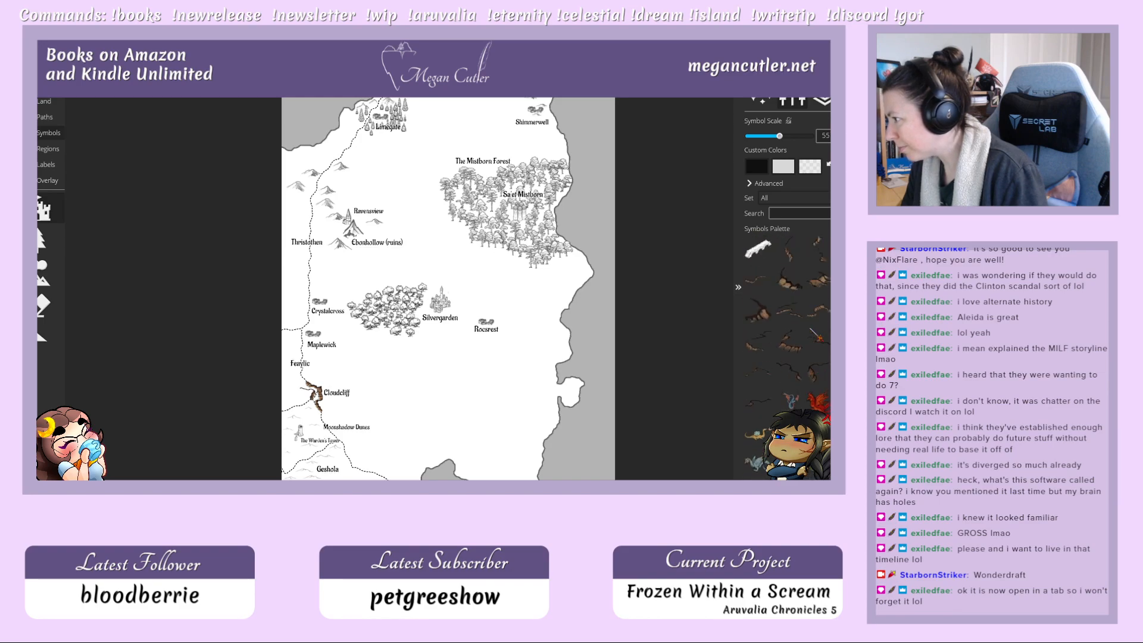
scroll(810, 330, up, 2)
scroll(810, 331, up, 2)
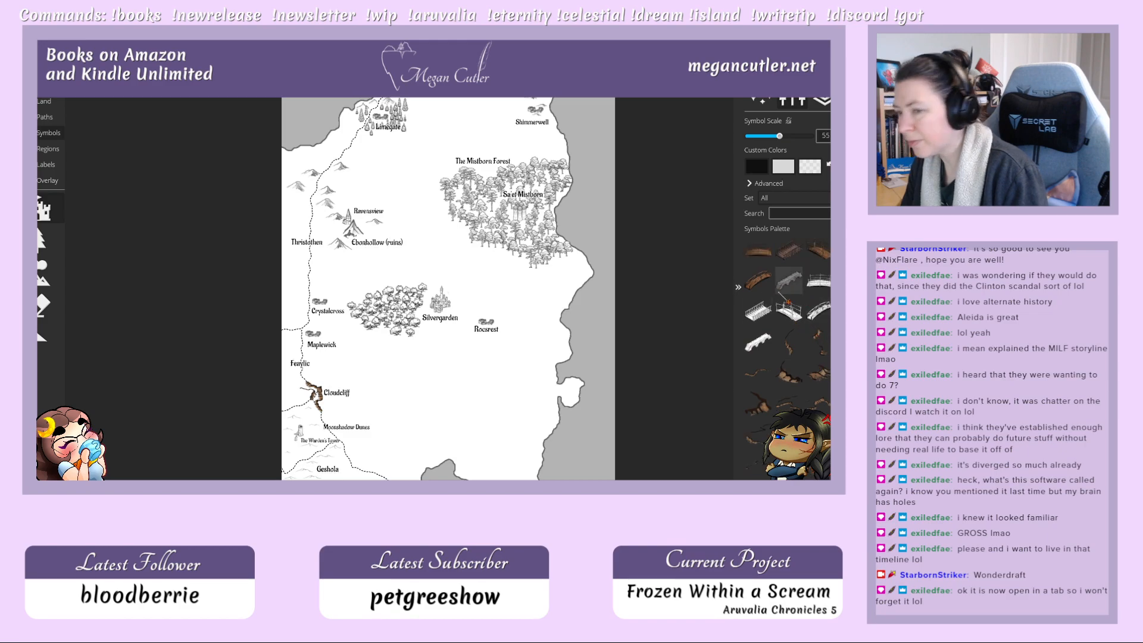
Step: Try brushing small plant symbols from the tree palette over the empty land east of Silvergarden, raising the symbol scale to 75 and 85
click(48, 251)
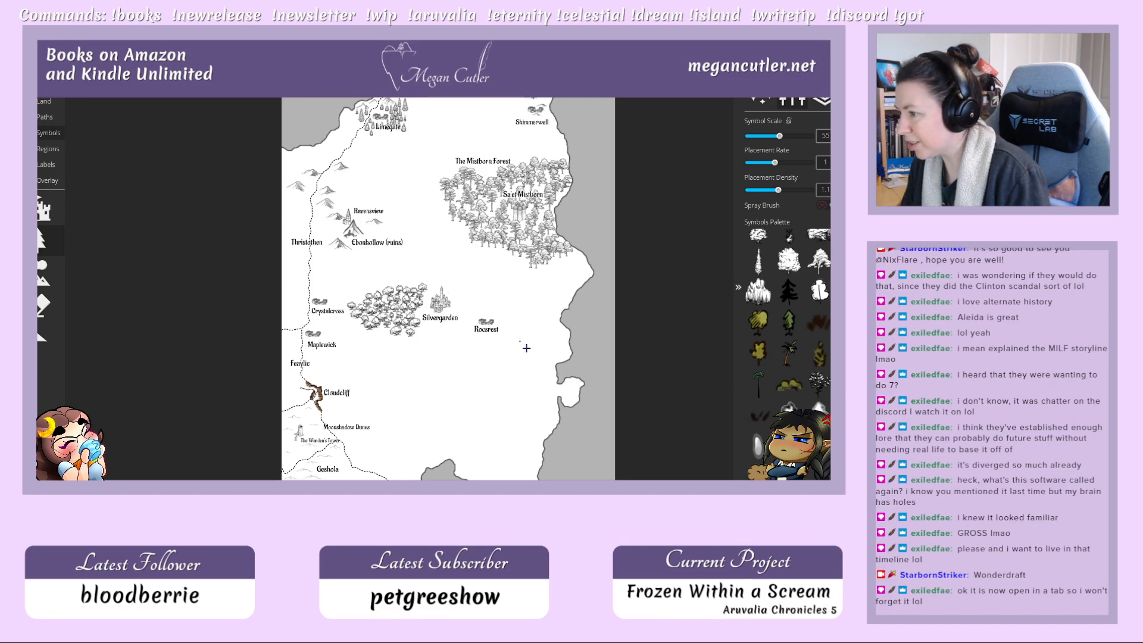
drag(526, 348, 531, 384)
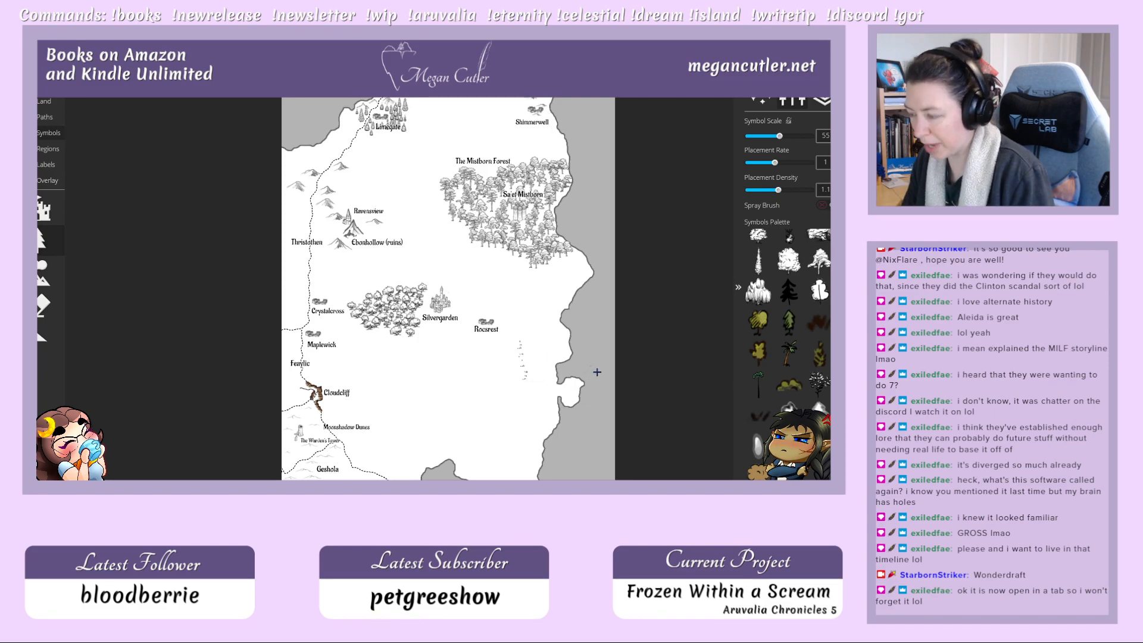
key(ctrl+z)
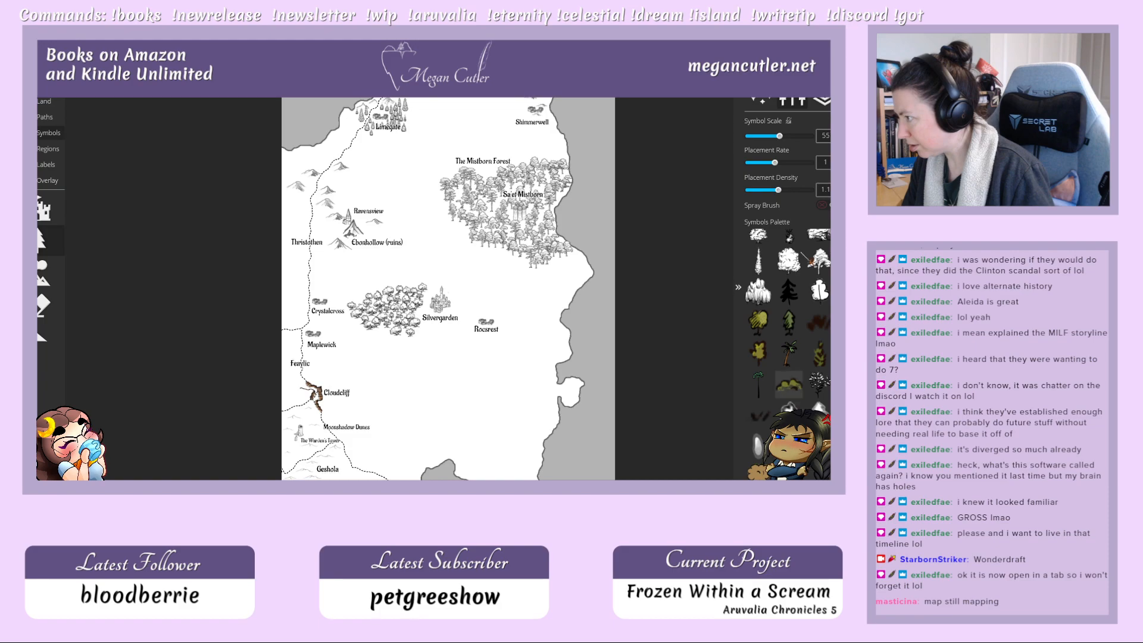
scroll(782, 139, up, 4)
drag(514, 287, 539, 344)
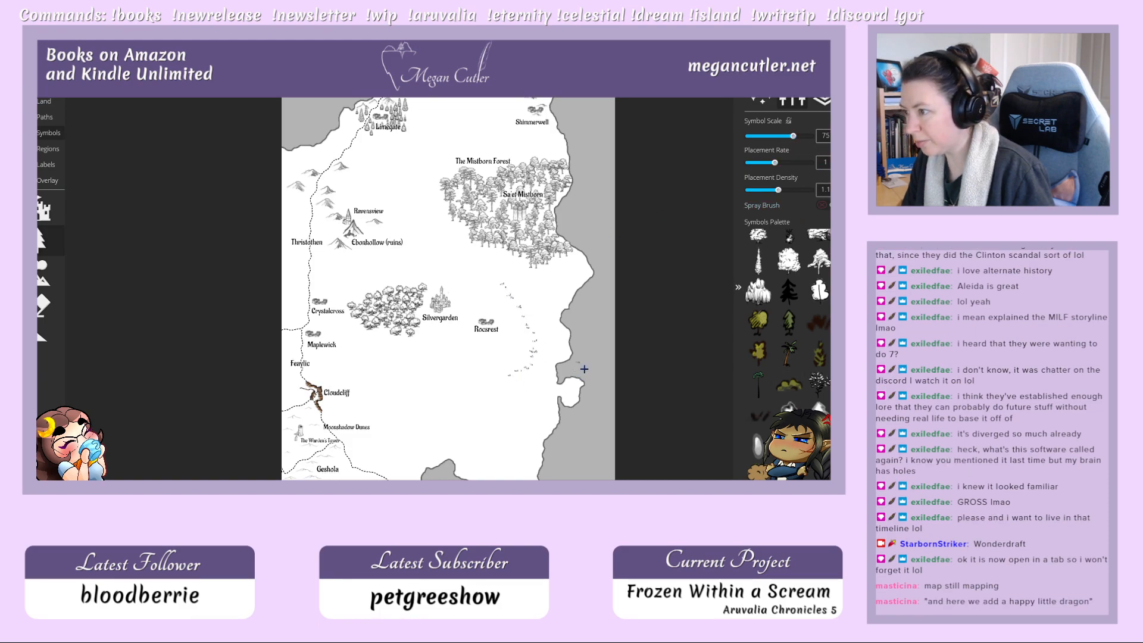
scroll(795, 137, up, 2)
mouse_move(498, 288)
mouse_down()
mouse_move(534, 336)
mouse_move(519, 375)
mouse_up()
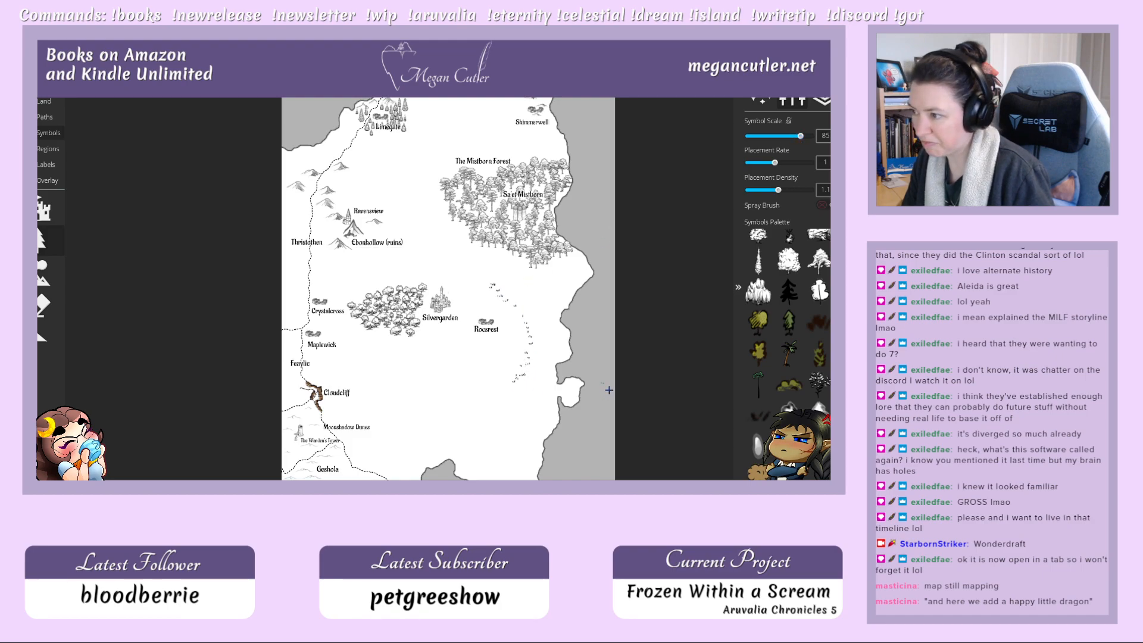
key(ctrl+z)
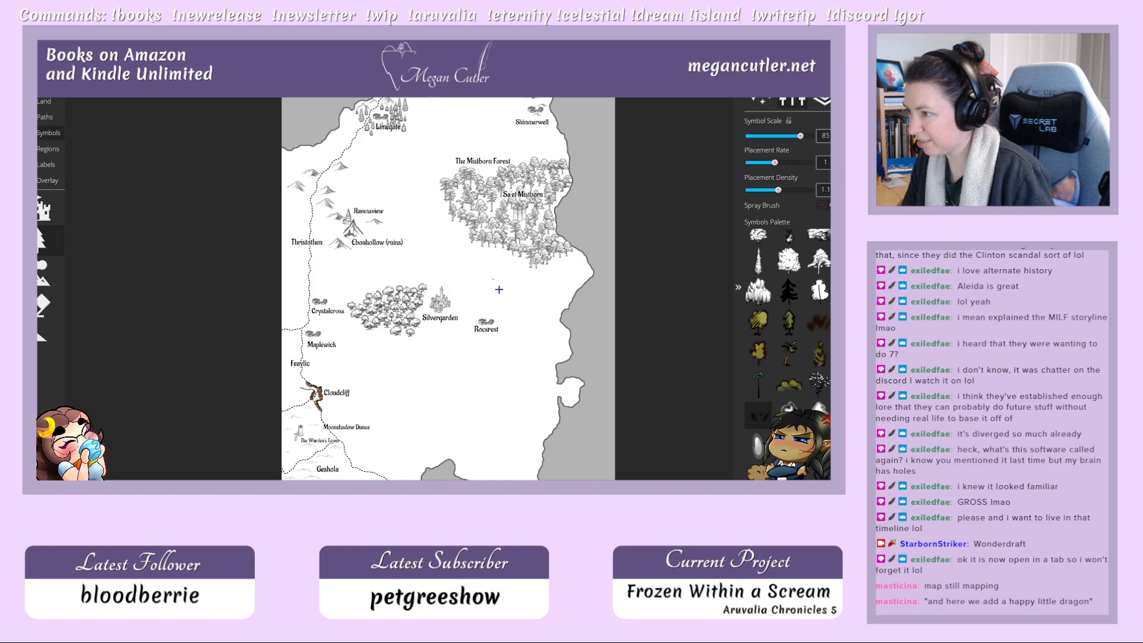
Step: Raise the symbol scale to 100 while trying grass symbols around the land east of Silvergarden, and undo each brush stroke
mouse_move(498, 290)
mouse_down()
mouse_move(547, 349)
mouse_move(493, 424)
mouse_move(601, 422)
mouse_up()
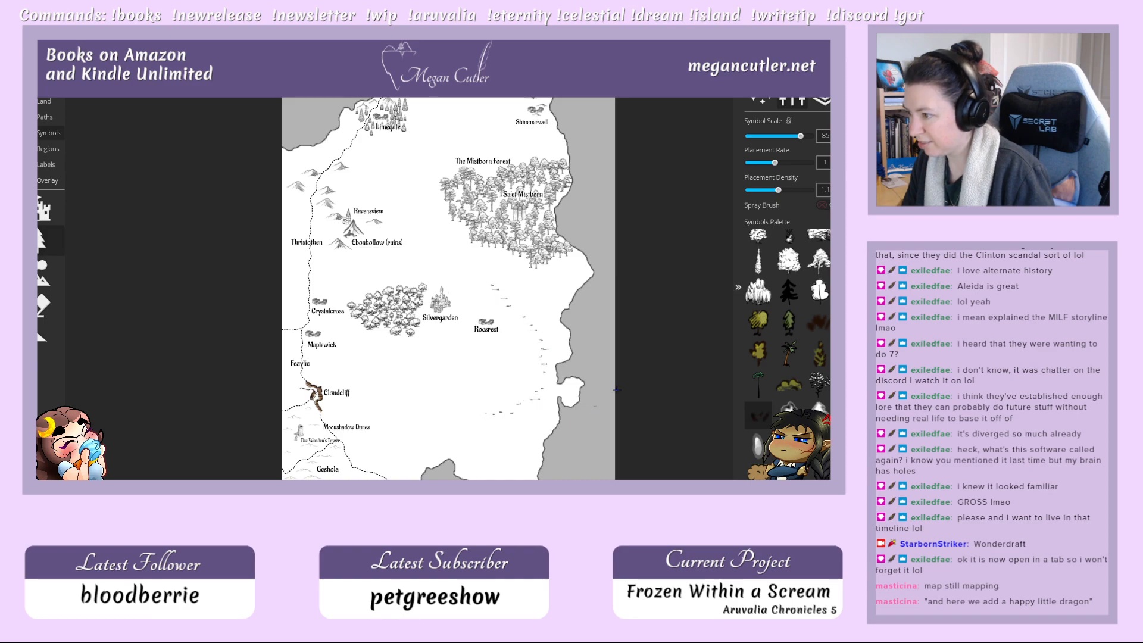
key(ctrl+z)
scroll(772, 139, up, 3)
scroll(772, 156, up, 1)
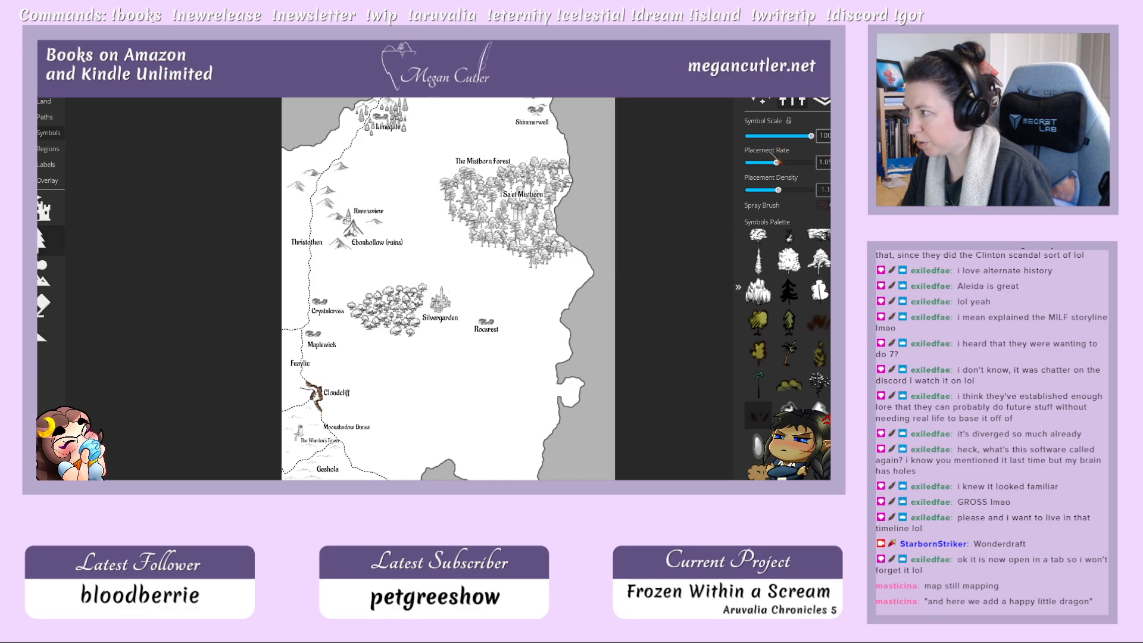
scroll(774, 158, down, 1)
mouse_move(503, 292)
mouse_down()
mouse_move(531, 372)
mouse_move(587, 413)
mouse_up()
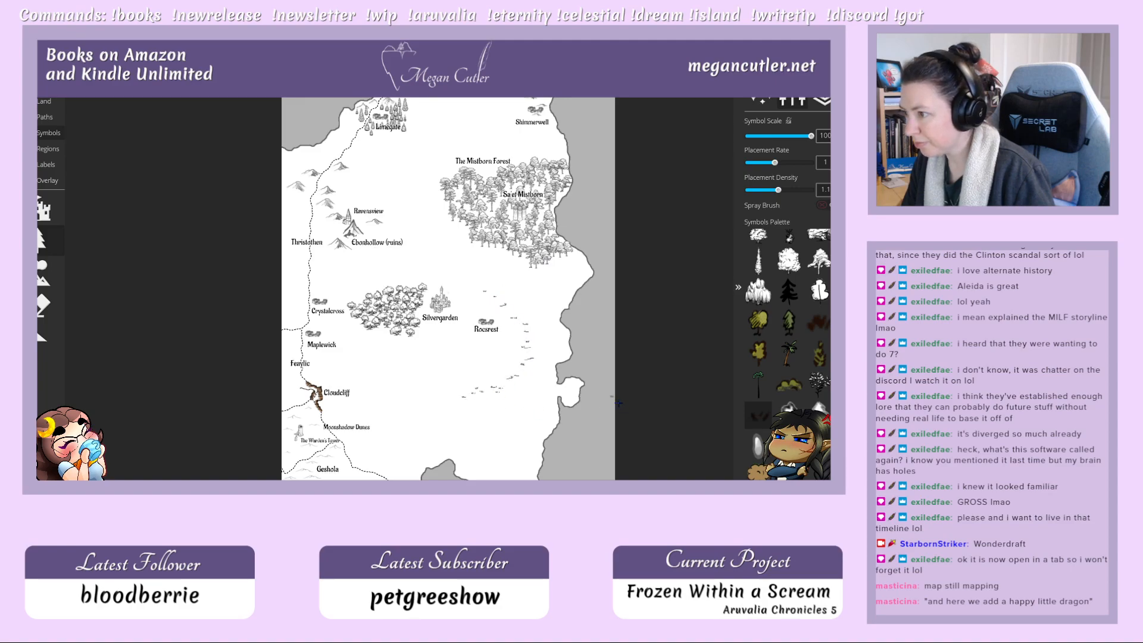
key(ctrl+z)
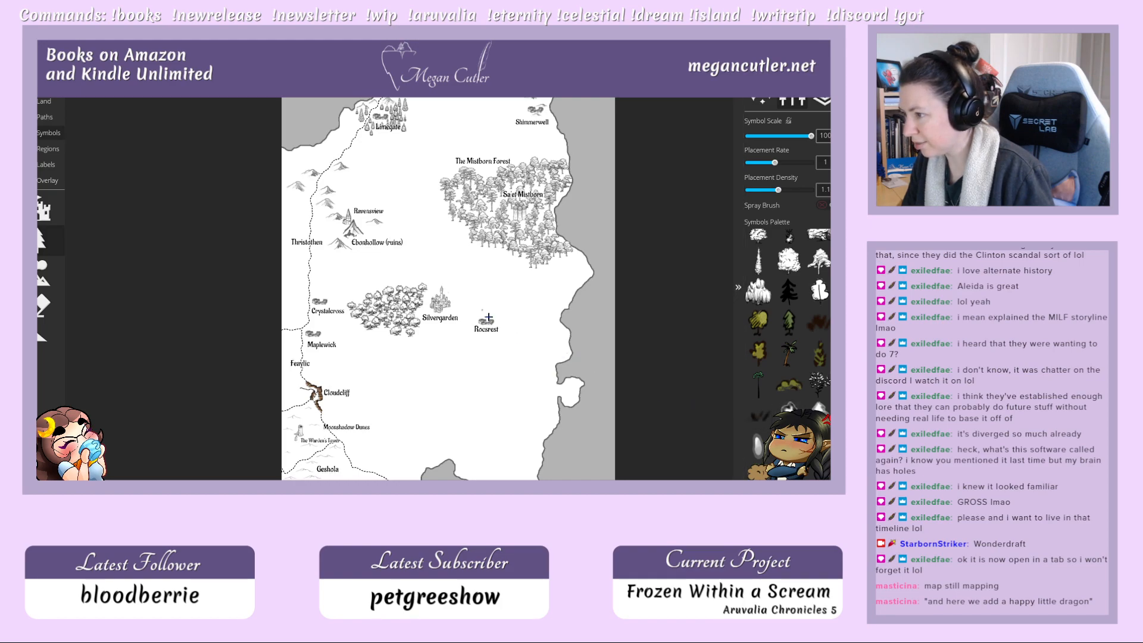
mouse_move(487, 295)
mouse_down()
mouse_move(536, 351)
mouse_move(491, 383)
mouse_up()
key(ctrl+z)
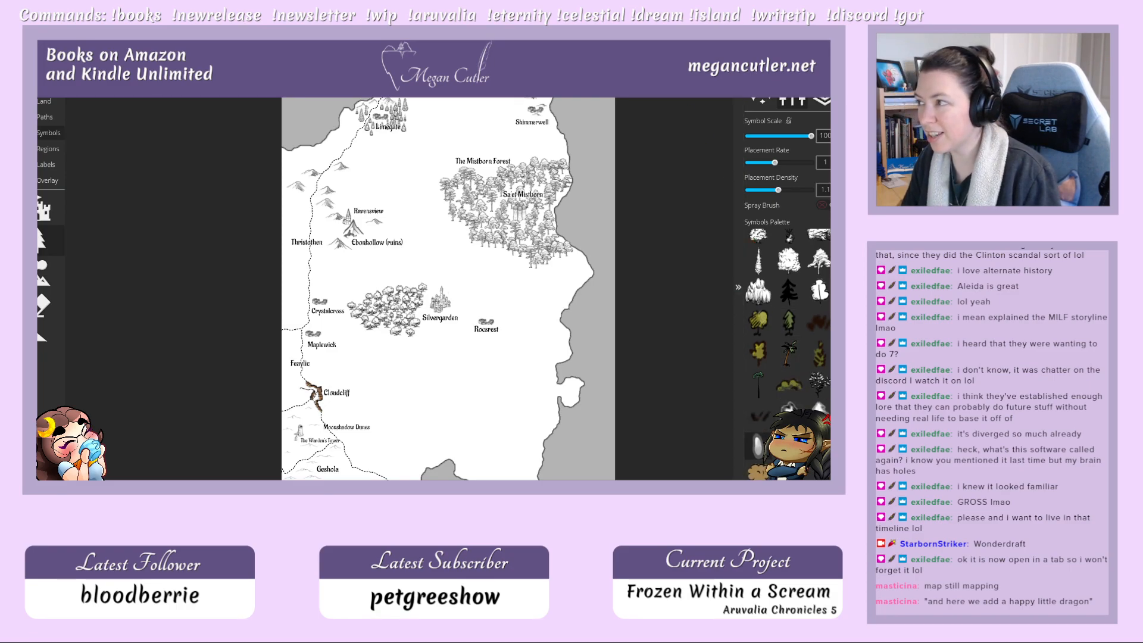
Step: Reduce and resize the program window to inspect the lower rows of the tree symbols palette, and maximize it again
drag(576, 54, 417, 145)
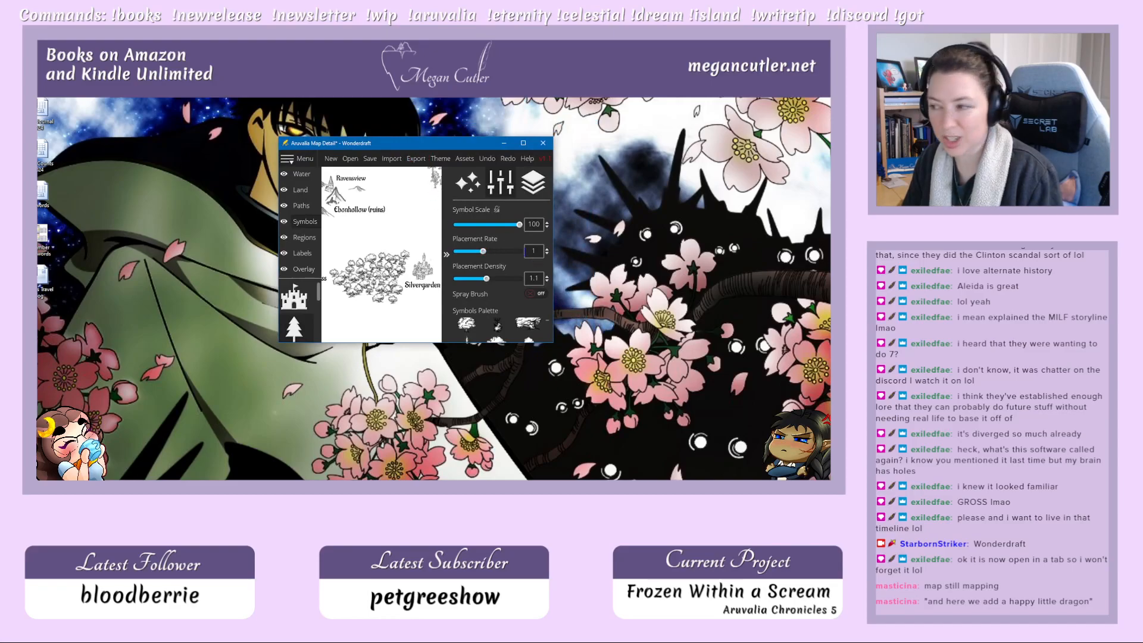
scroll(547, 325, down, 3)
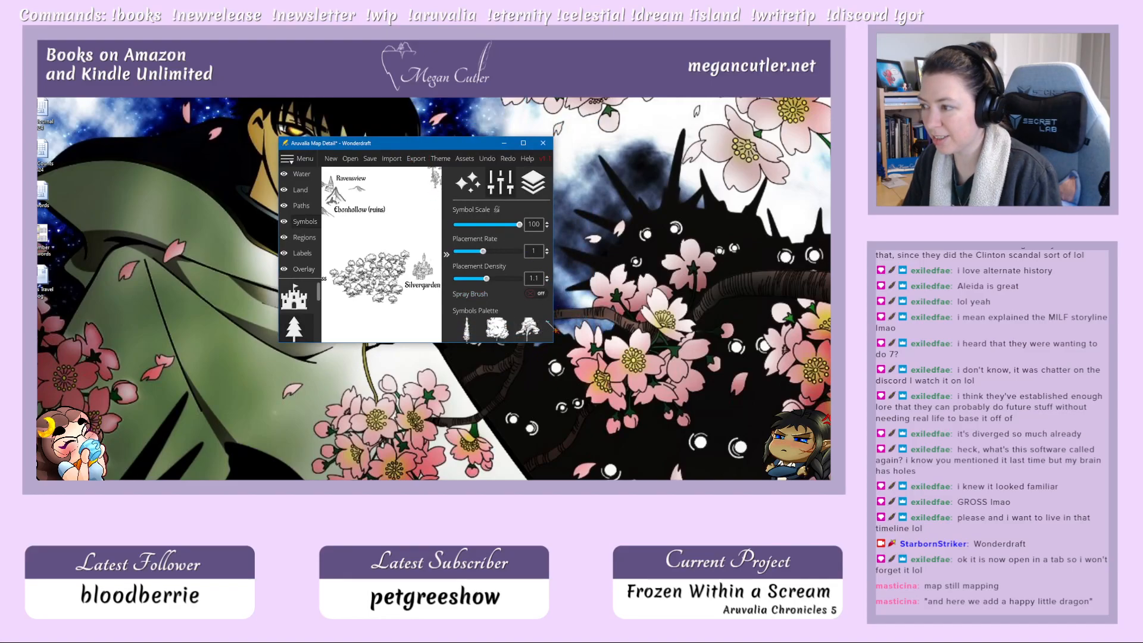
drag(553, 342, 668, 463)
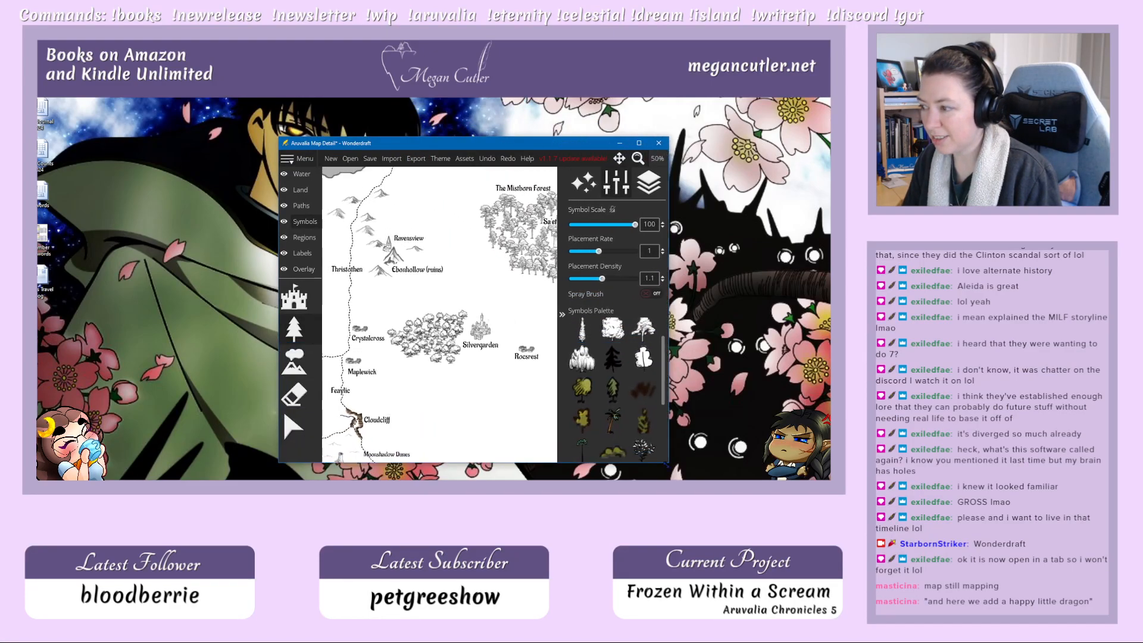
scroll(619, 411, down, 3)
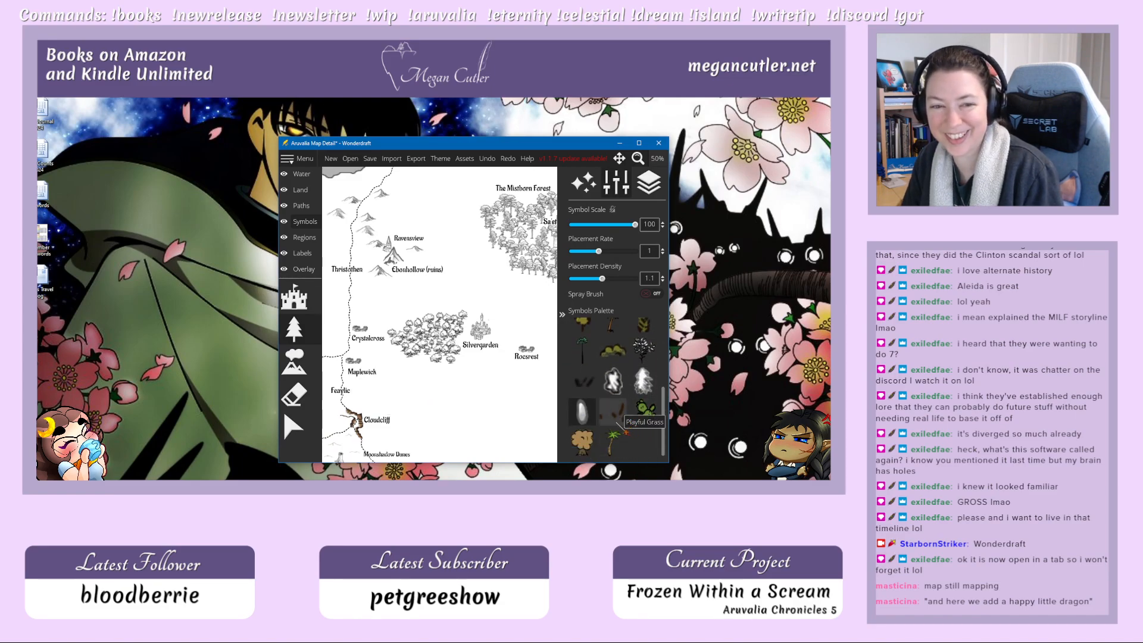
click(639, 143)
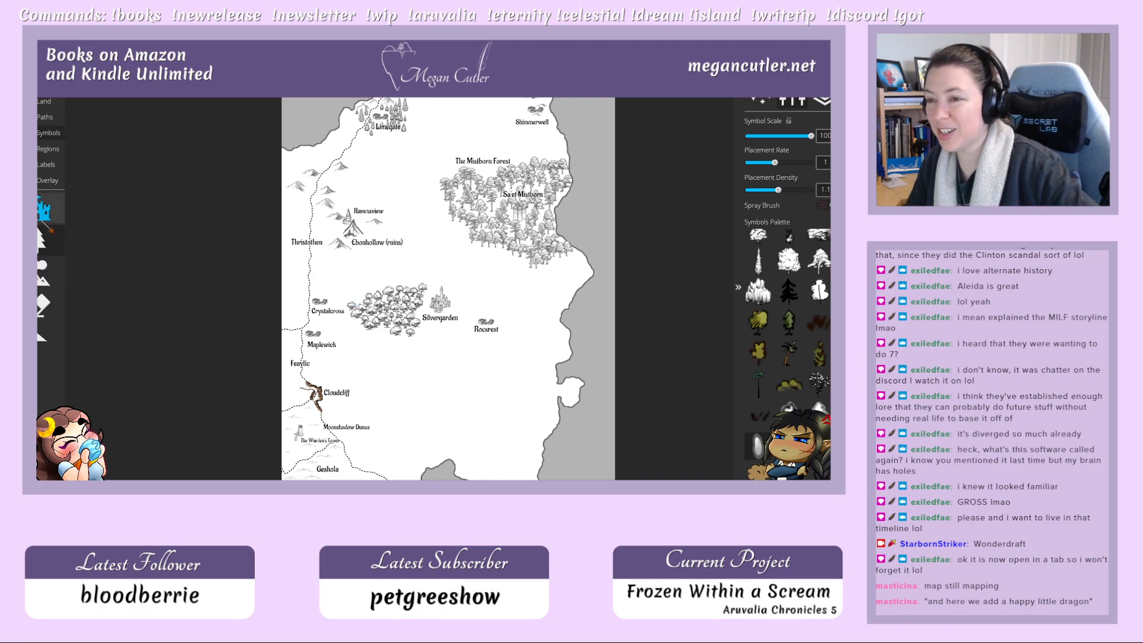
Step: Place a dragon symbol at scale 100 in the sea off the map's southeast coast
click(45, 207)
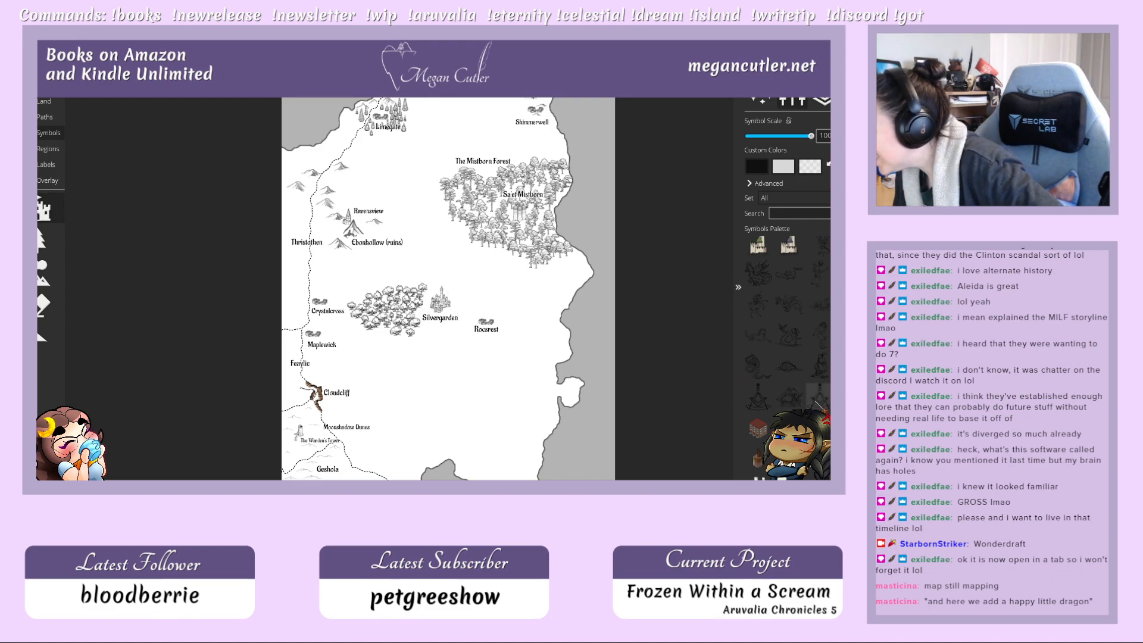
click(819, 247)
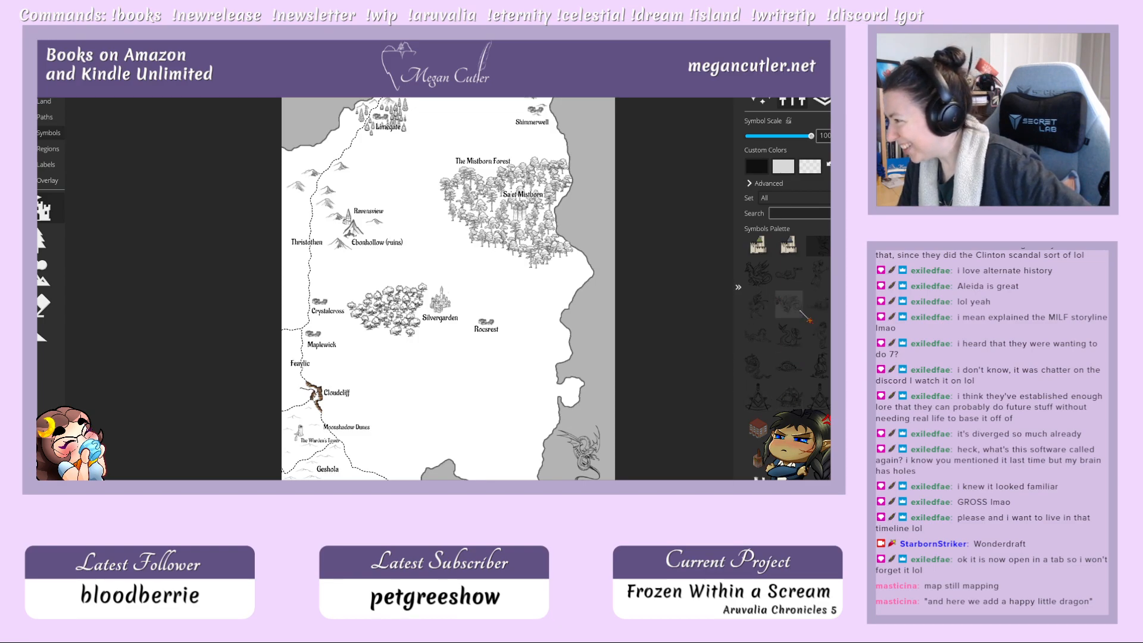
click(757, 372)
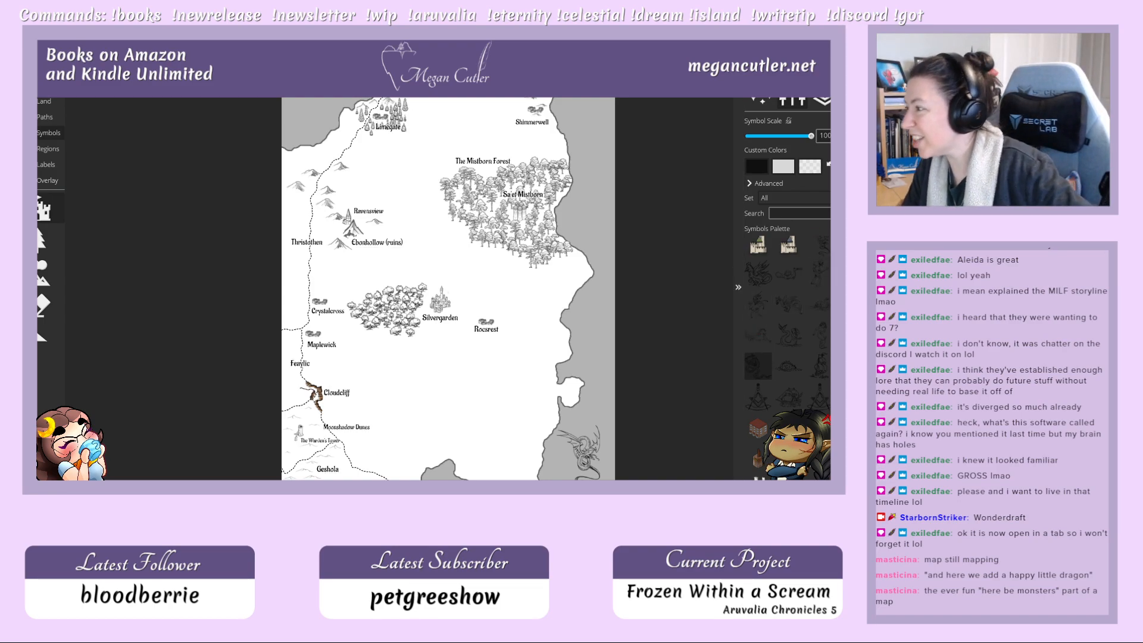
click(817, 245)
click(598, 472)
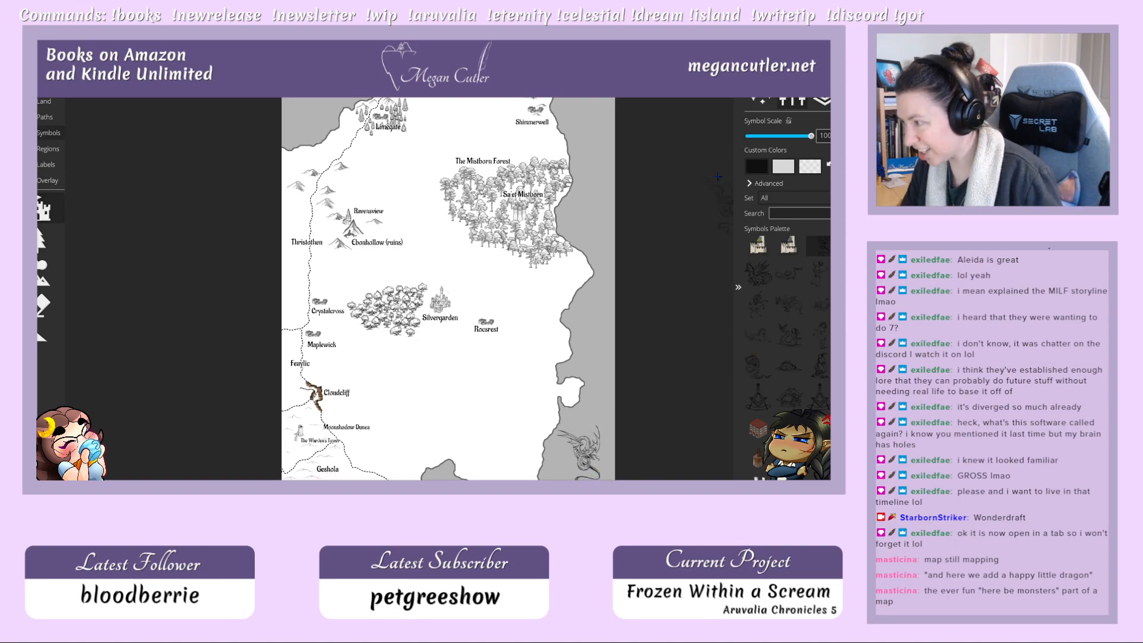
key(ctrl+z)
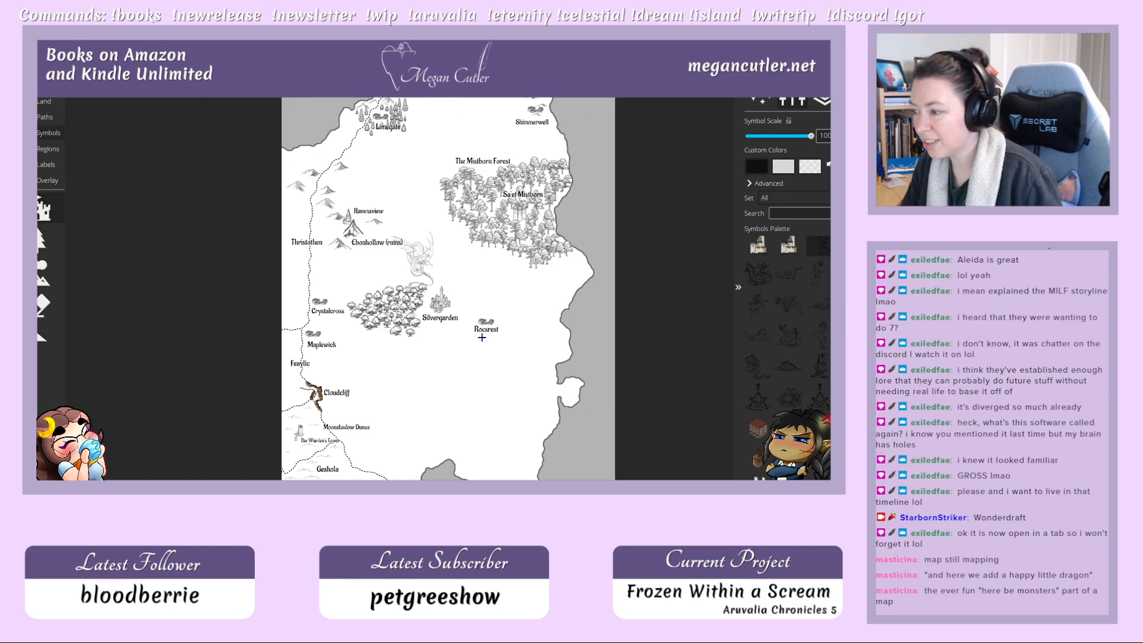
click(591, 474)
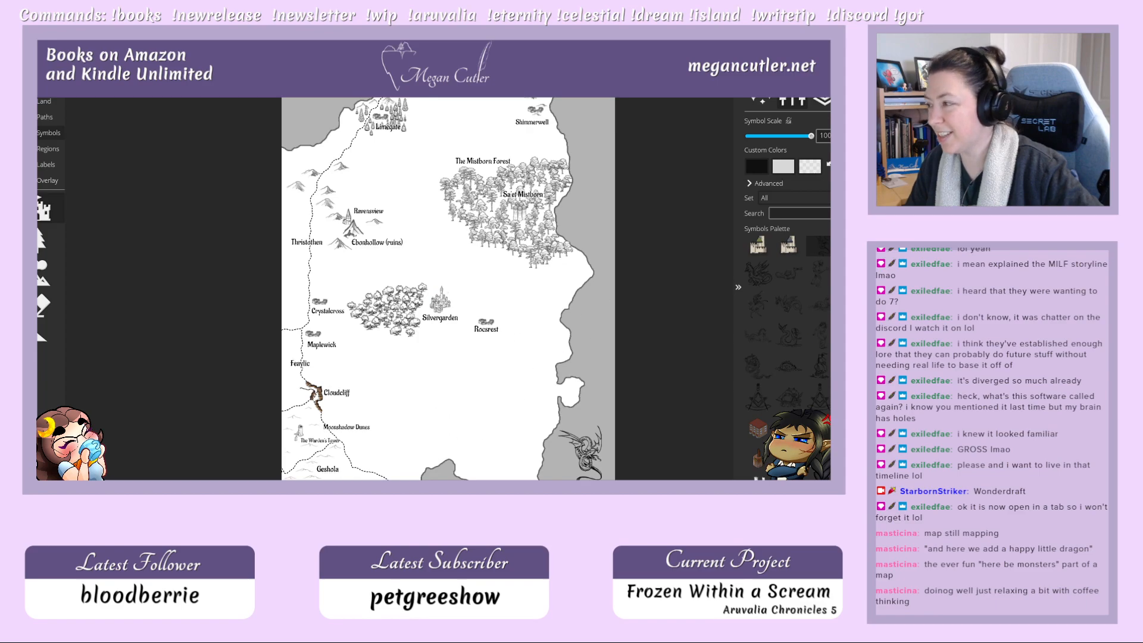
Step: Try drawing a width 4 river from below the Ebonhollow ruins through the forest past Silvergarden to the east coast
click(41, 238)
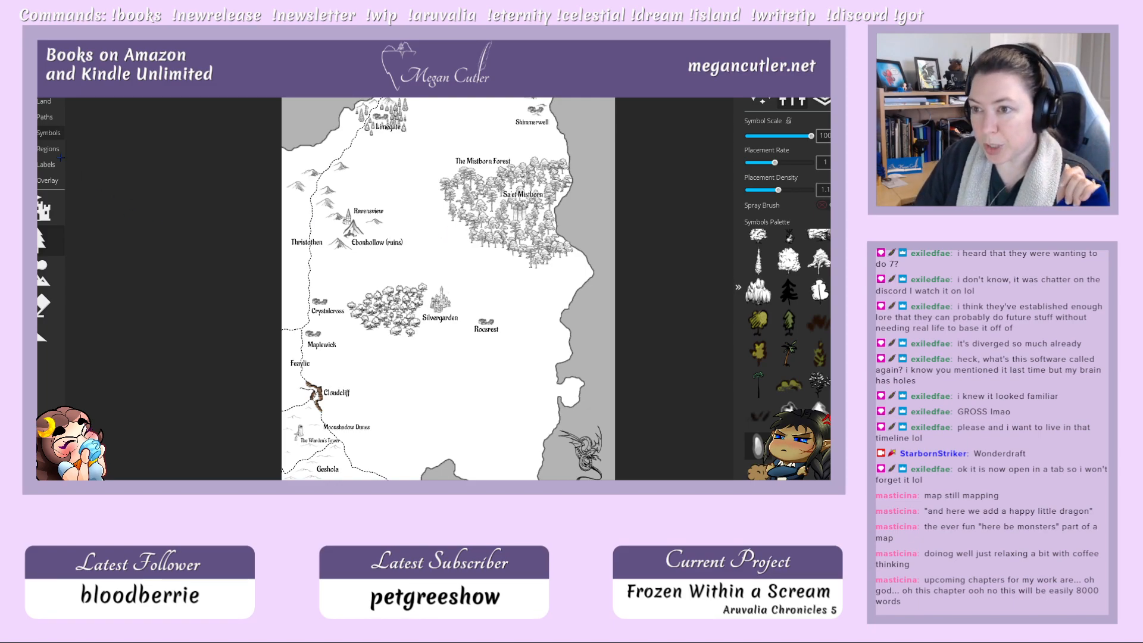
click(44, 101)
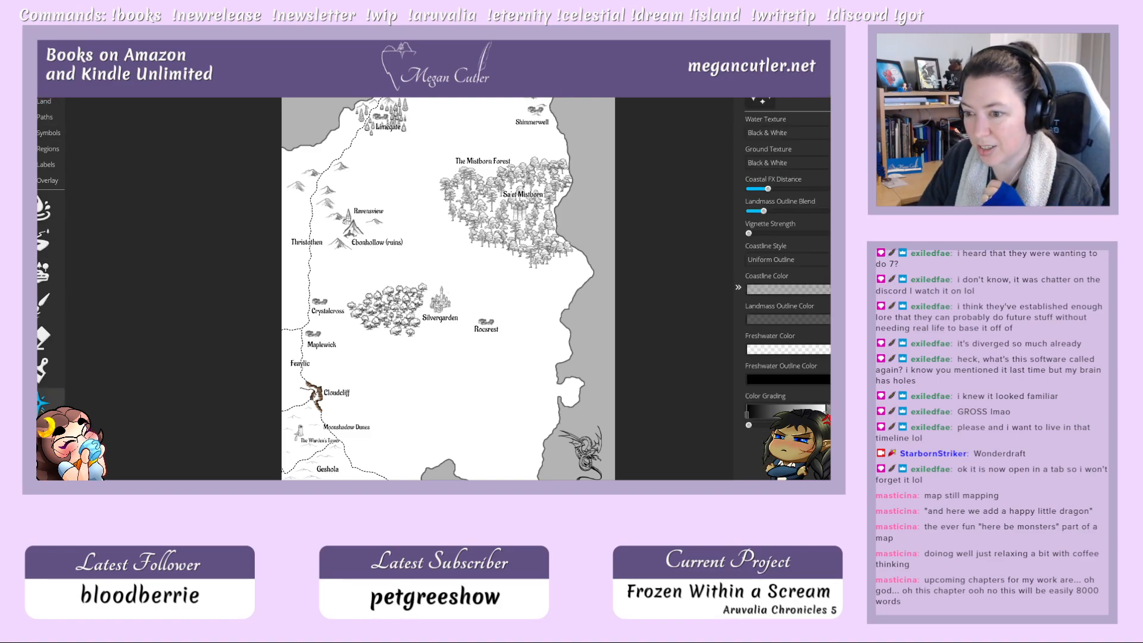
click(52, 250)
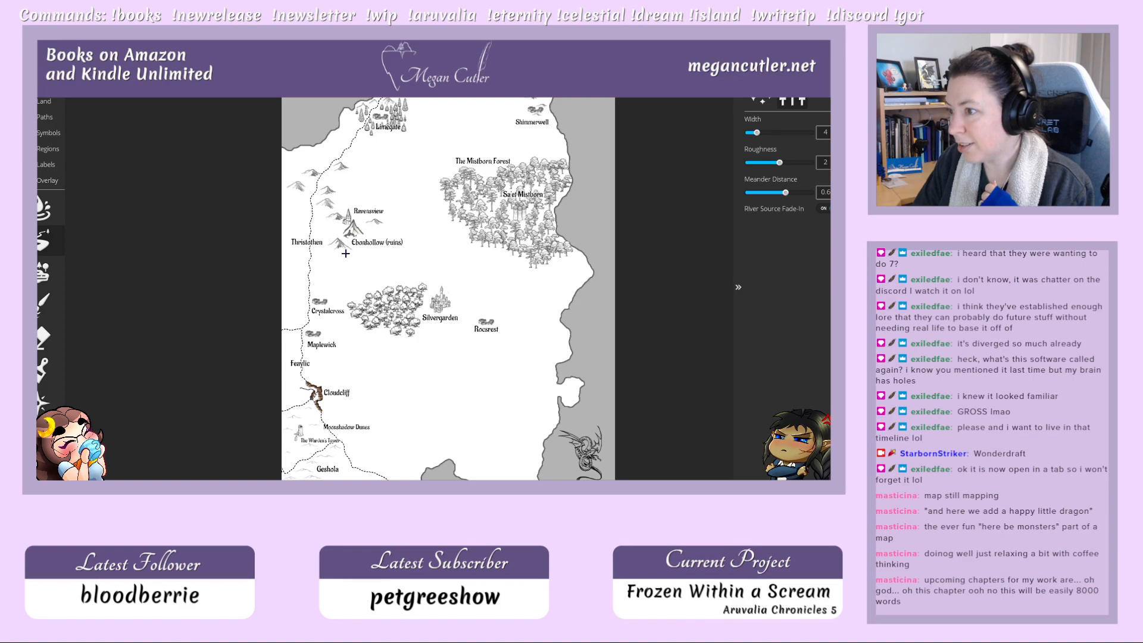
mouse_move(342, 250)
mouse_down()
mouse_move(424, 310)
mouse_move(433, 342)
mouse_move(475, 363)
mouse_move(432, 359)
mouse_move(373, 295)
mouse_move(573, 332)
mouse_move(556, 324)
mouse_move(562, 381)
mouse_up()
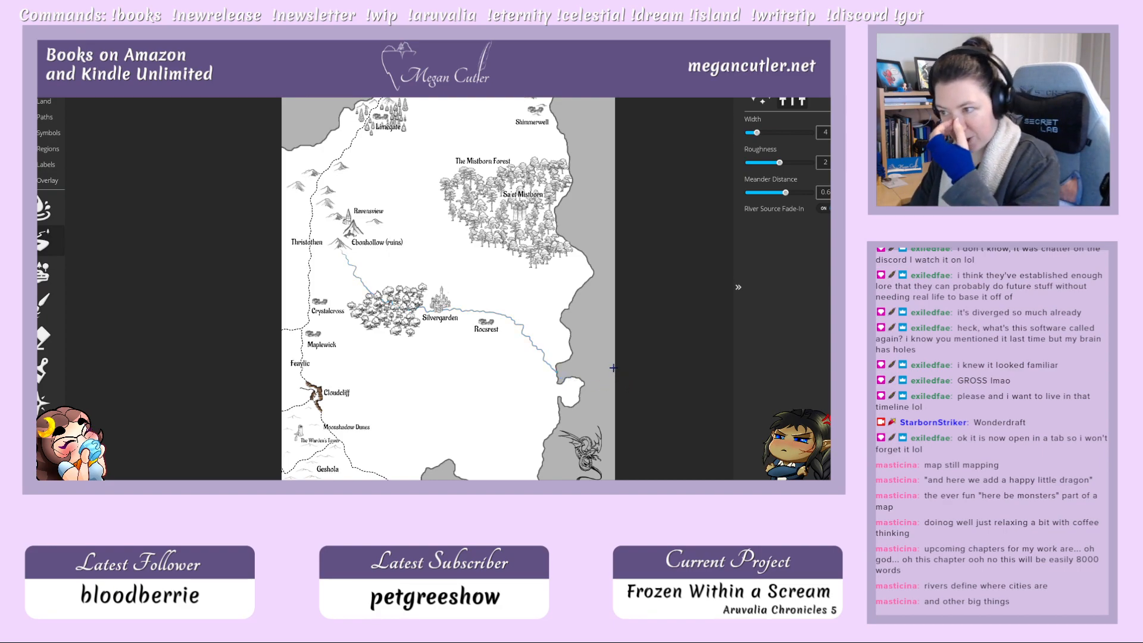
key(ctrl+z)
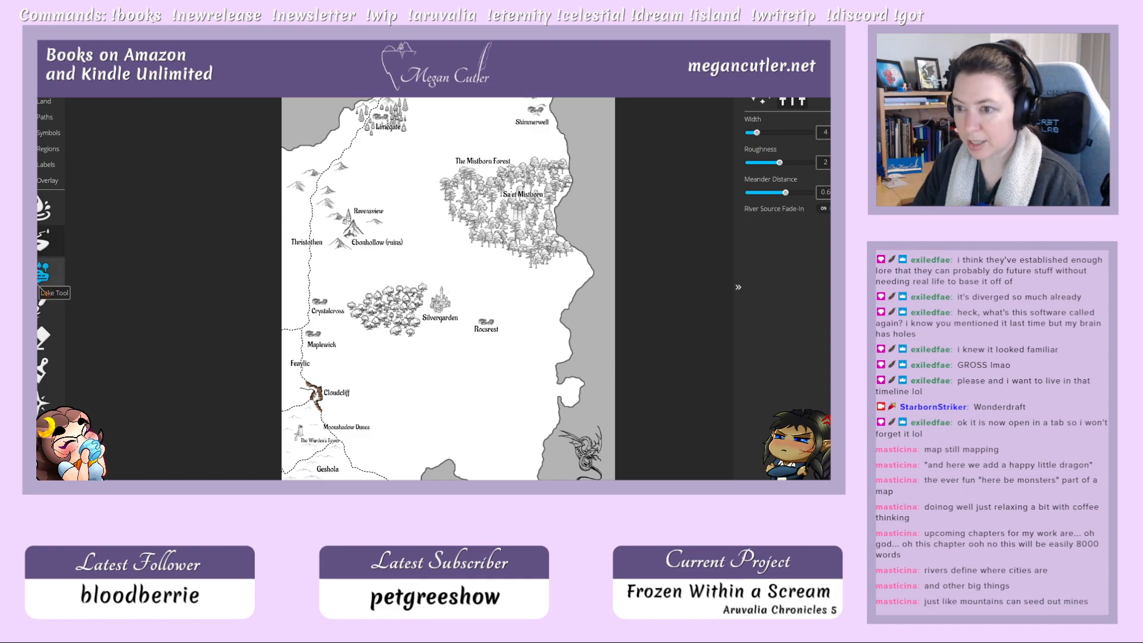
click(50, 221)
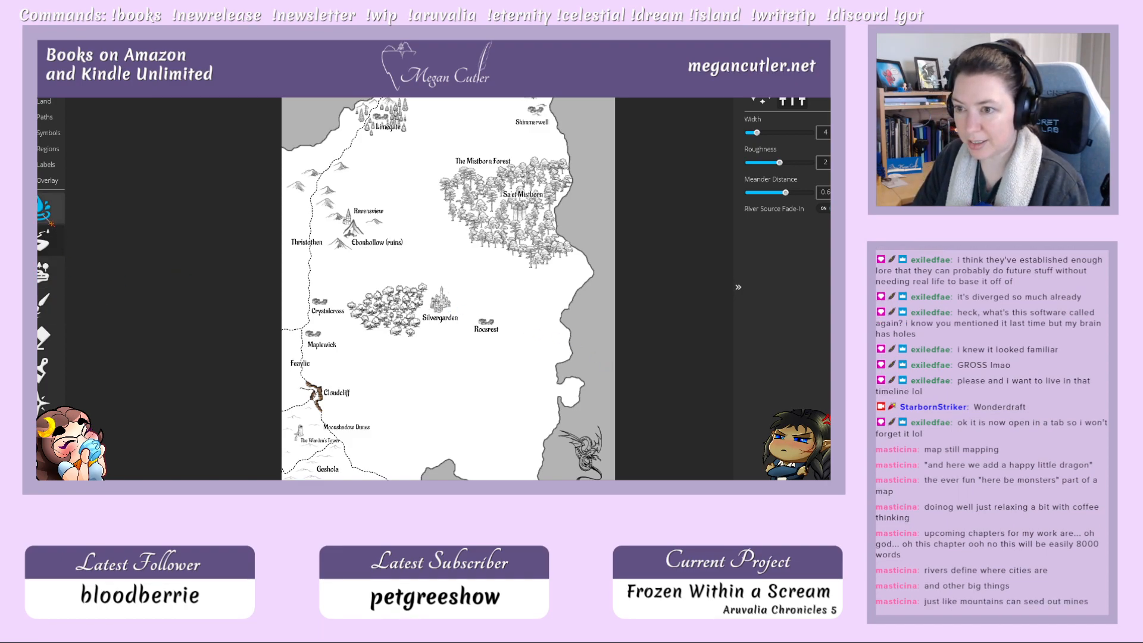
click(50, 222)
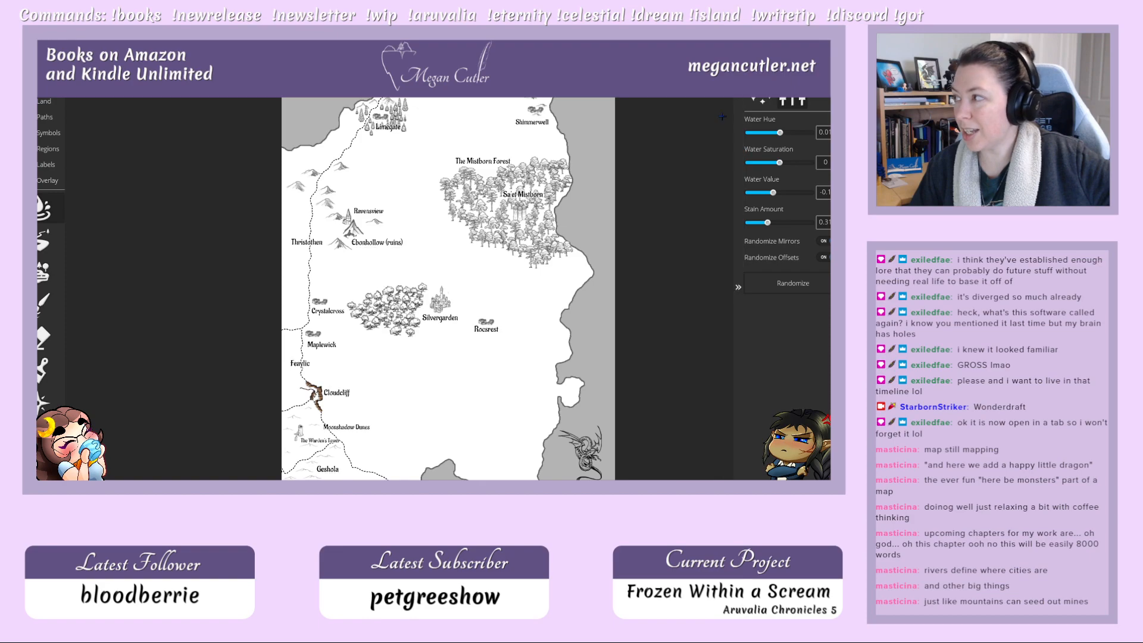
Step: Set the map's zoom to 47% and pan it to bring the northern land into view
click(824, 93)
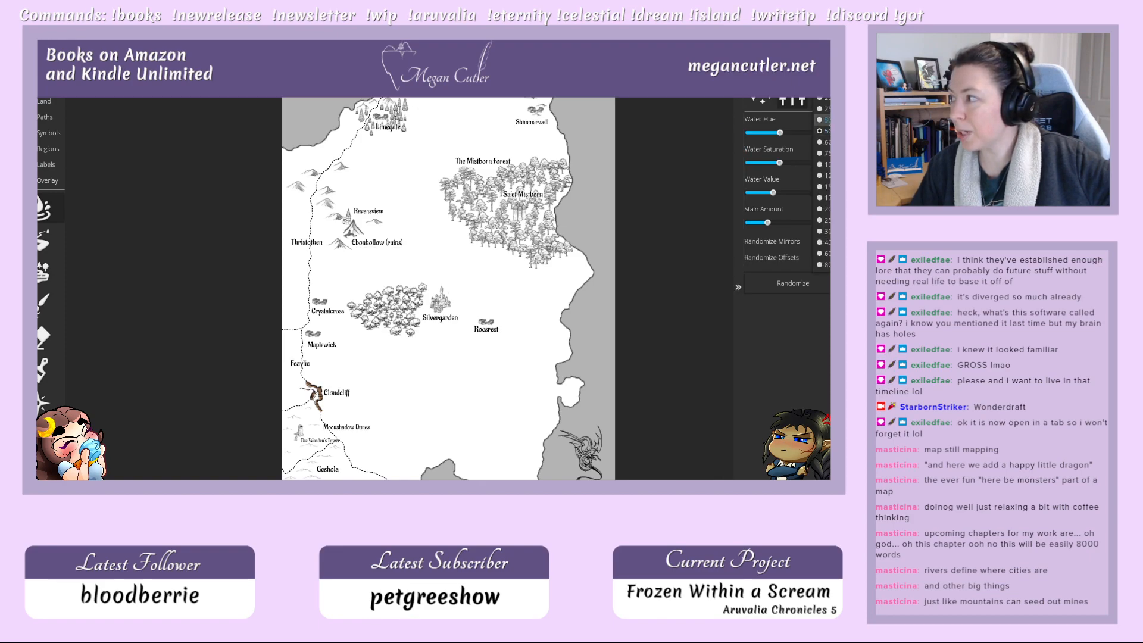
click(813, 93)
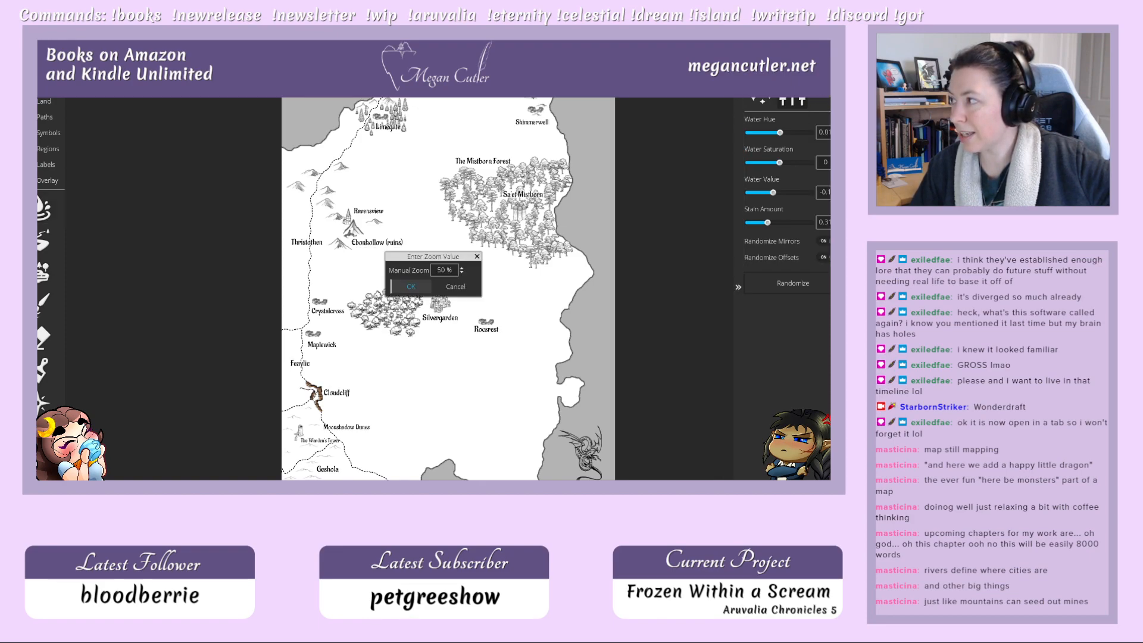
click(461, 268)
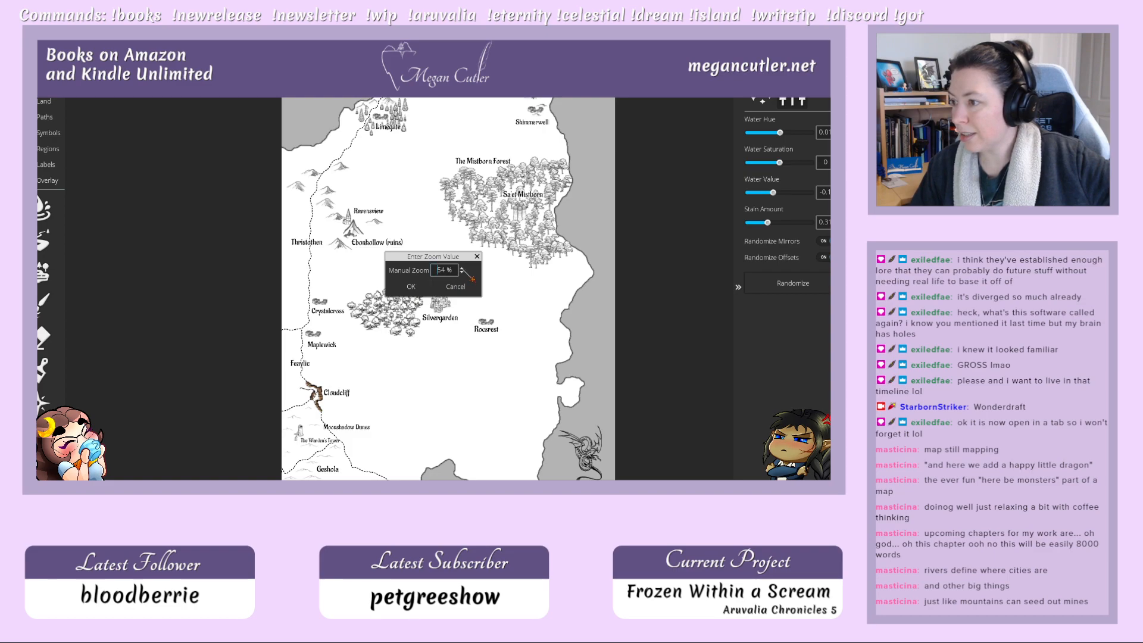
click(462, 269)
click(462, 272)
click(462, 272)
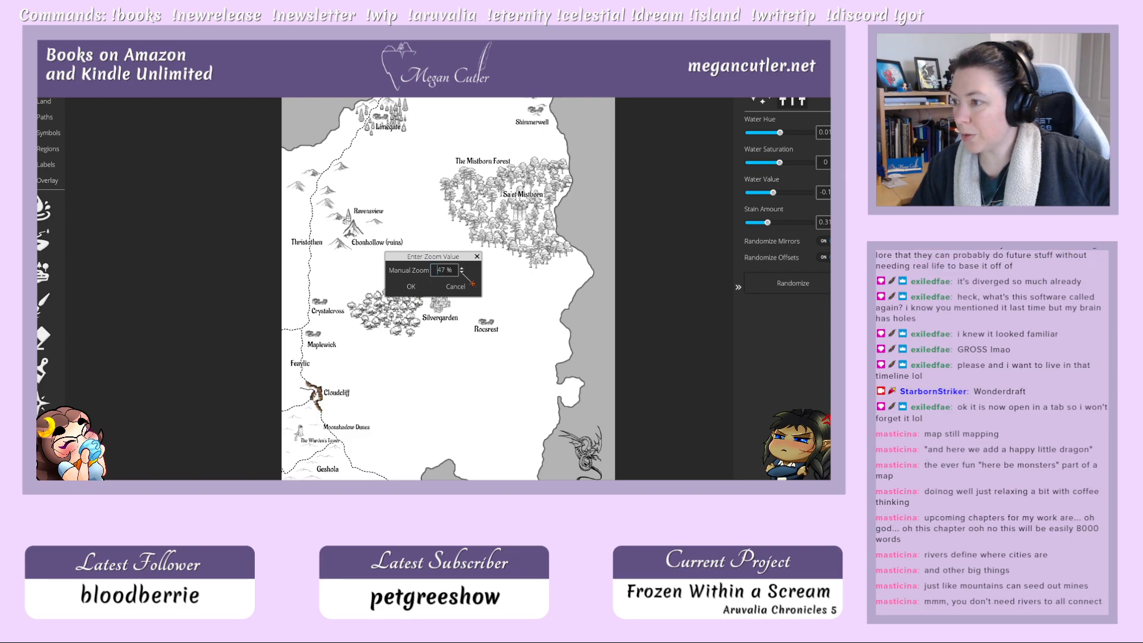
click(416, 292)
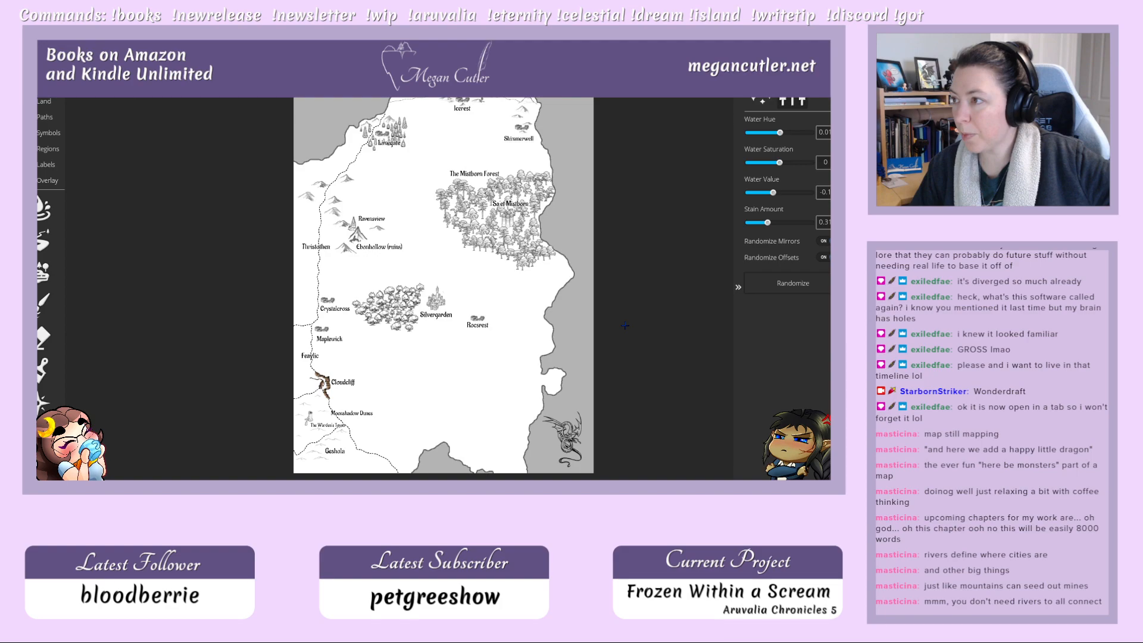
click(782, 92)
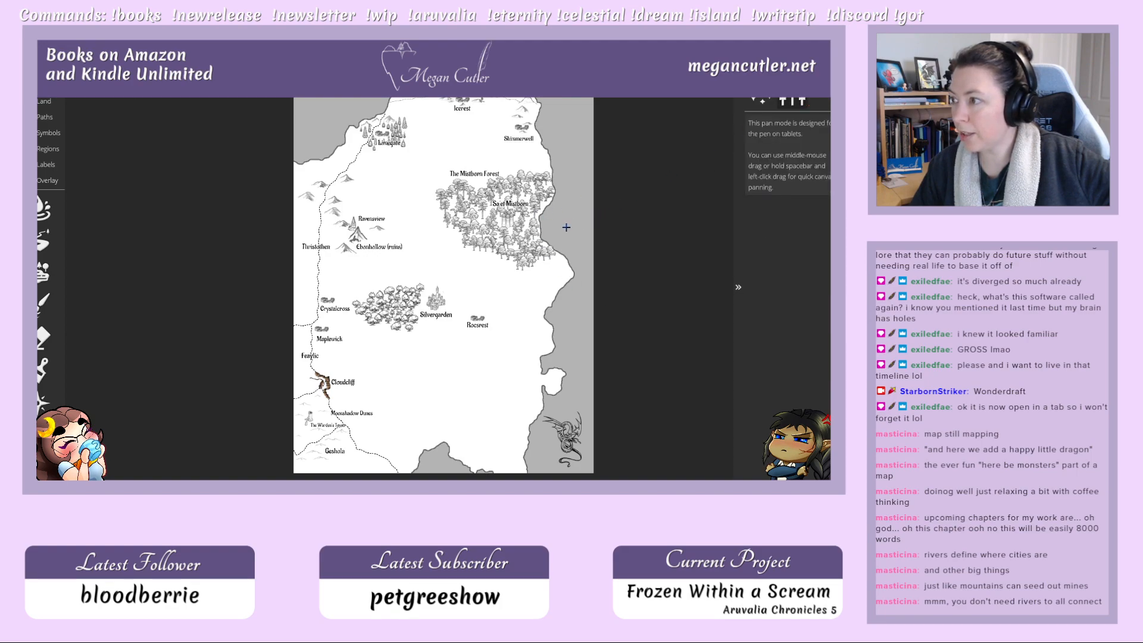
drag(566, 227, 557, 240)
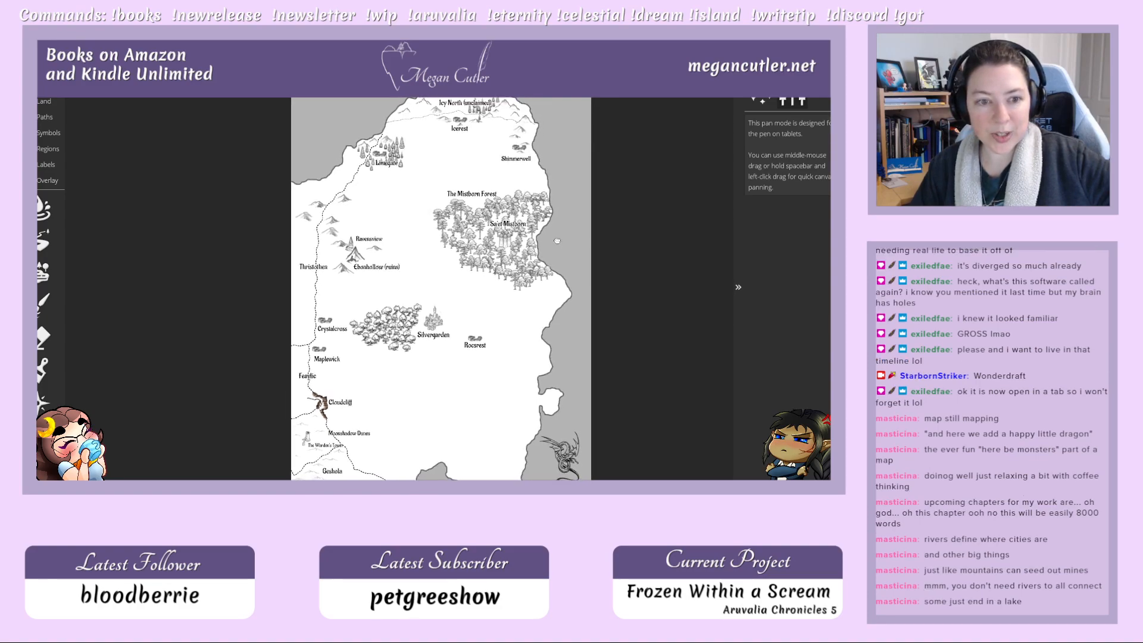